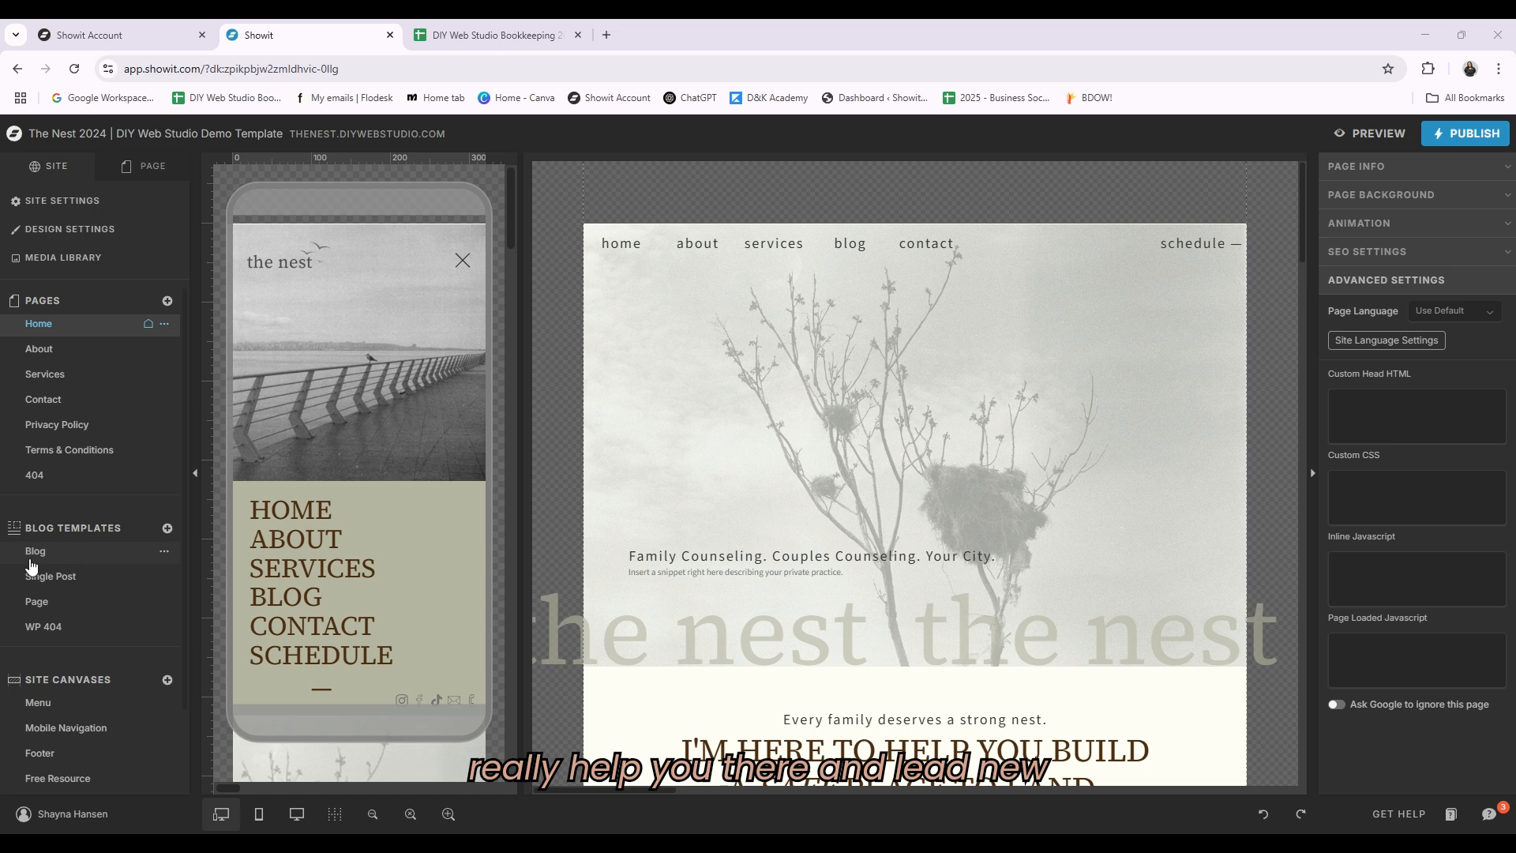
scroll(110, 624, down, 1)
scroll(115, 623, down, 1)
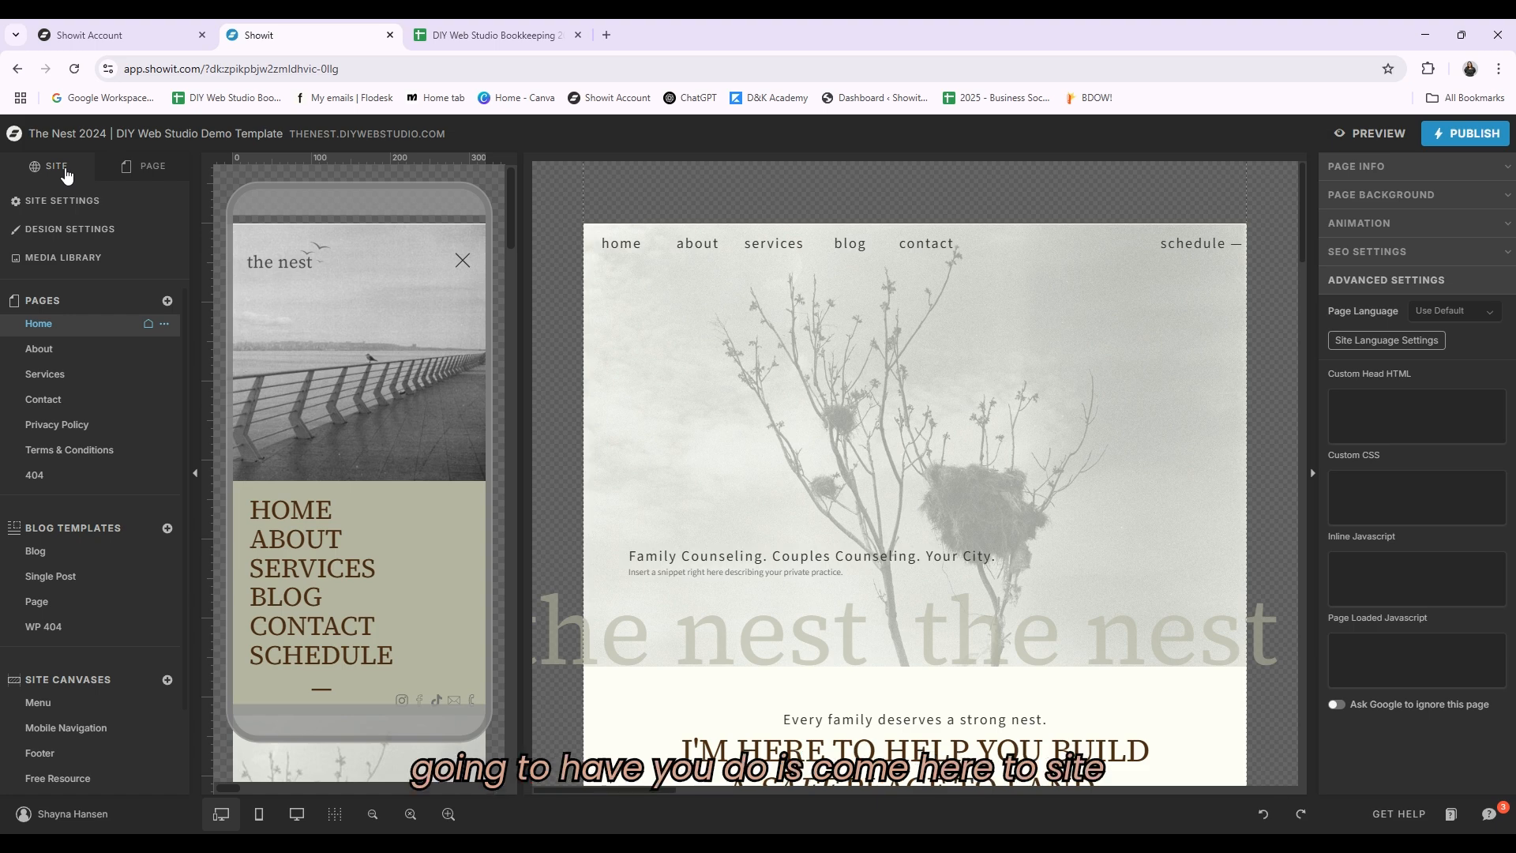
Step: Open the site settings and review the site name field before closing the dialog
click(63, 201)
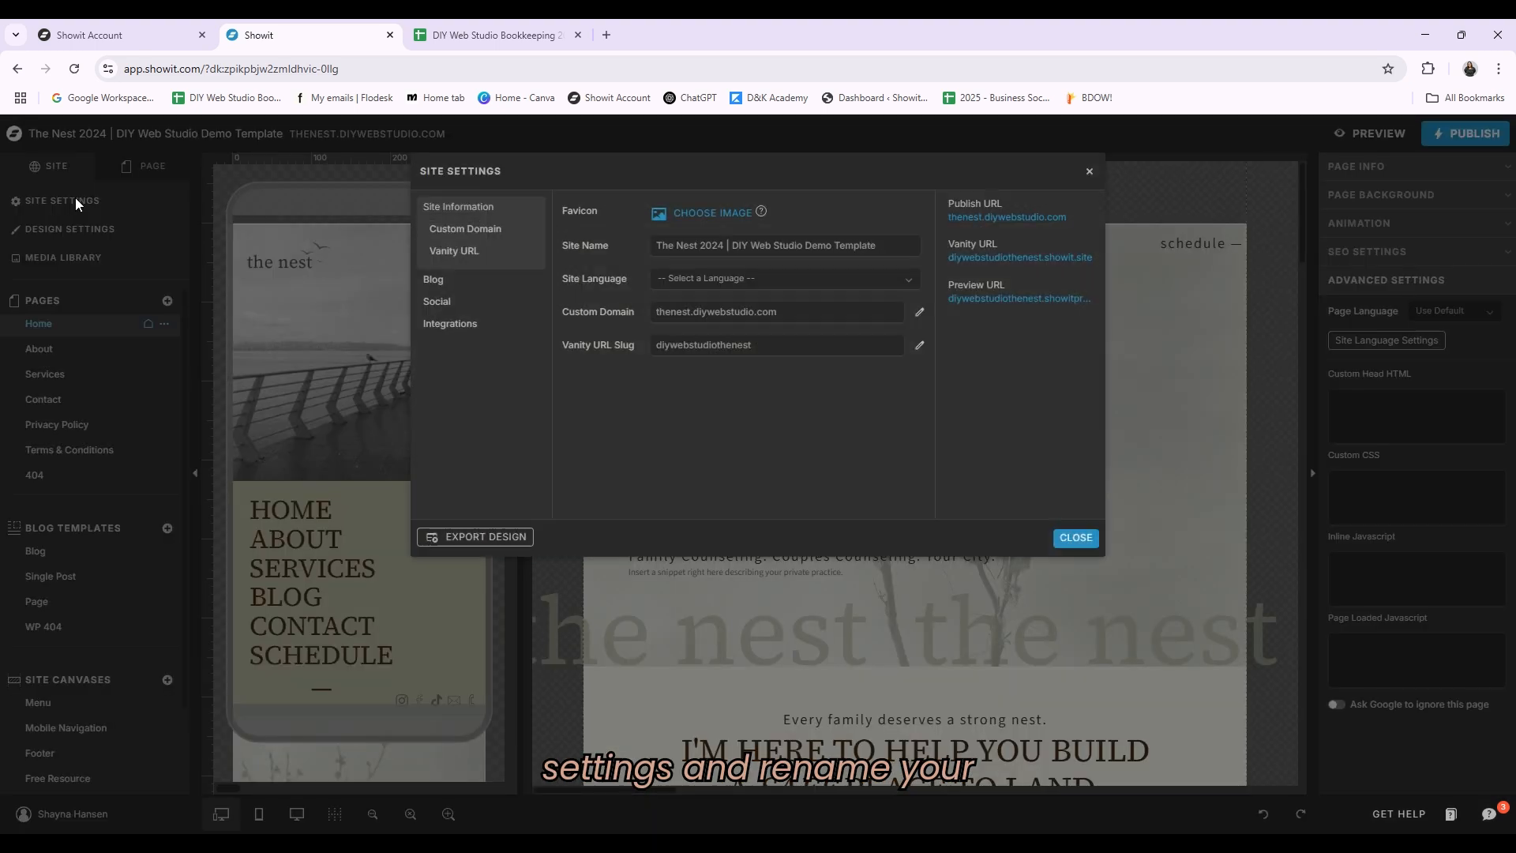
click(735, 245)
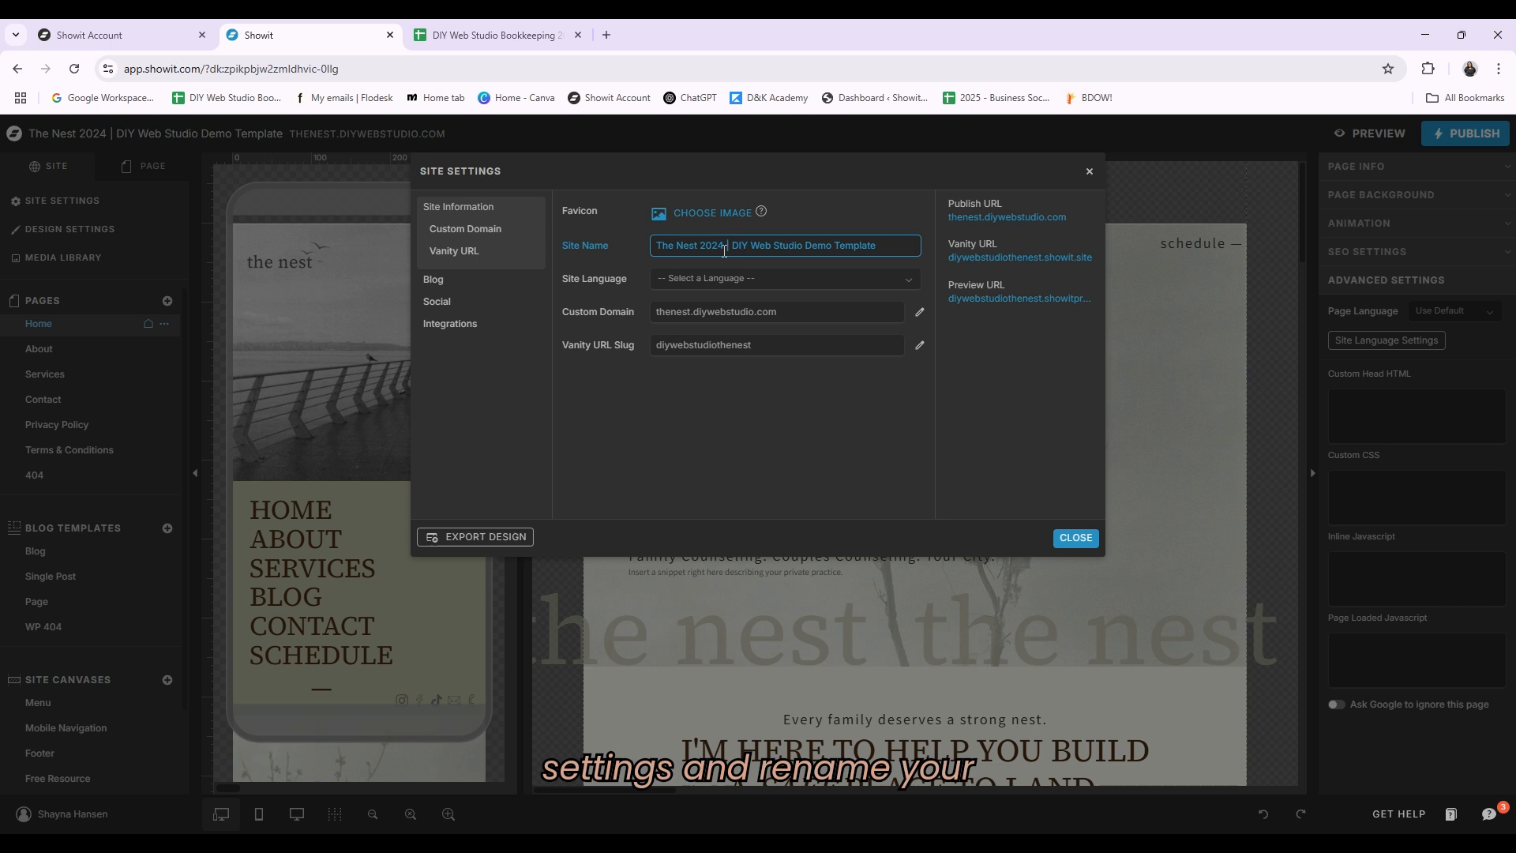
drag(887, 247, 644, 256)
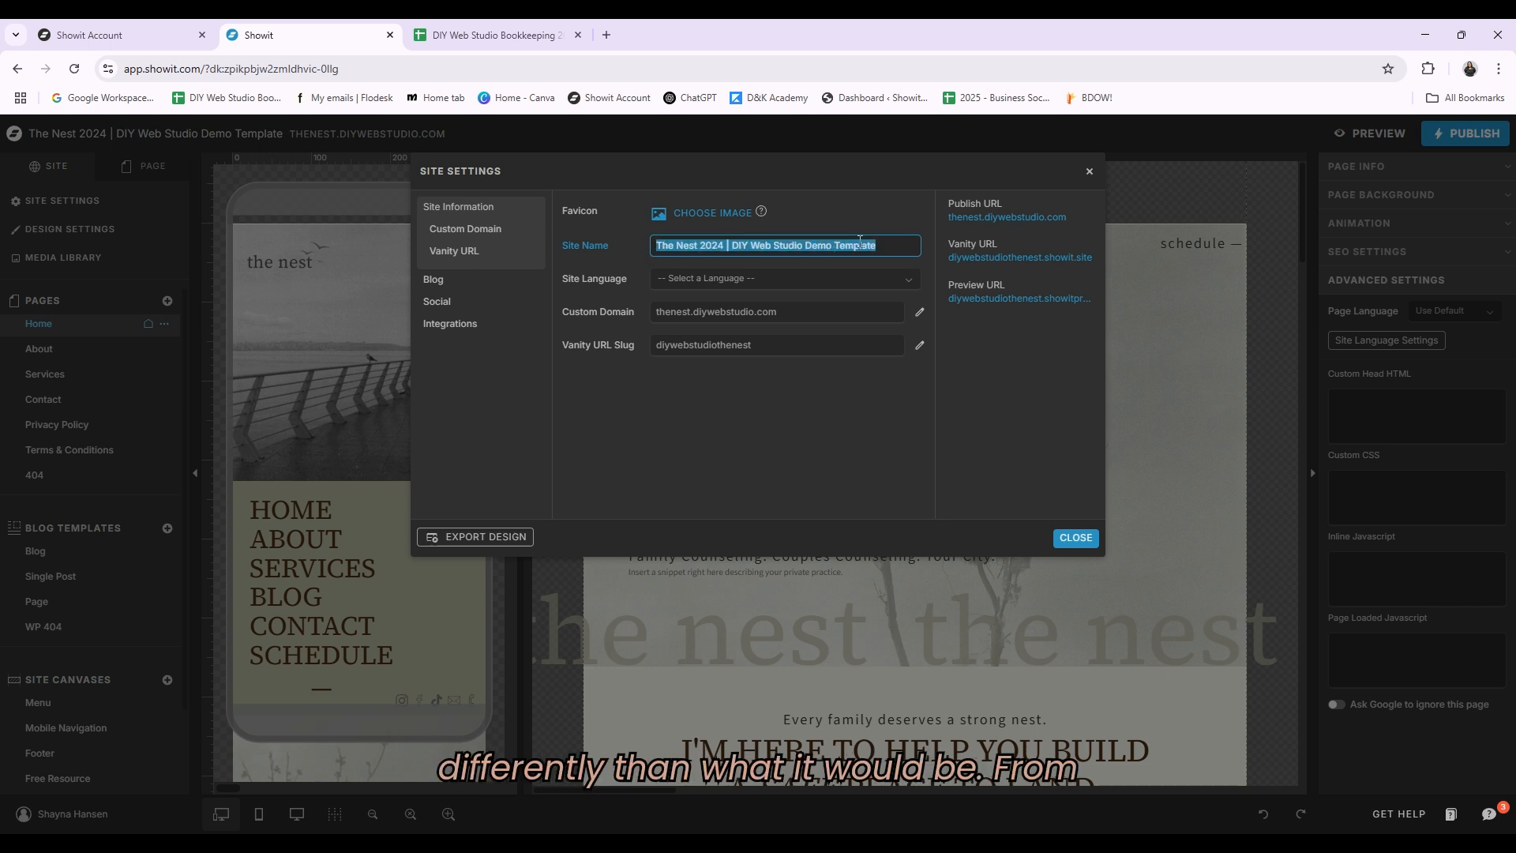
click(901, 245)
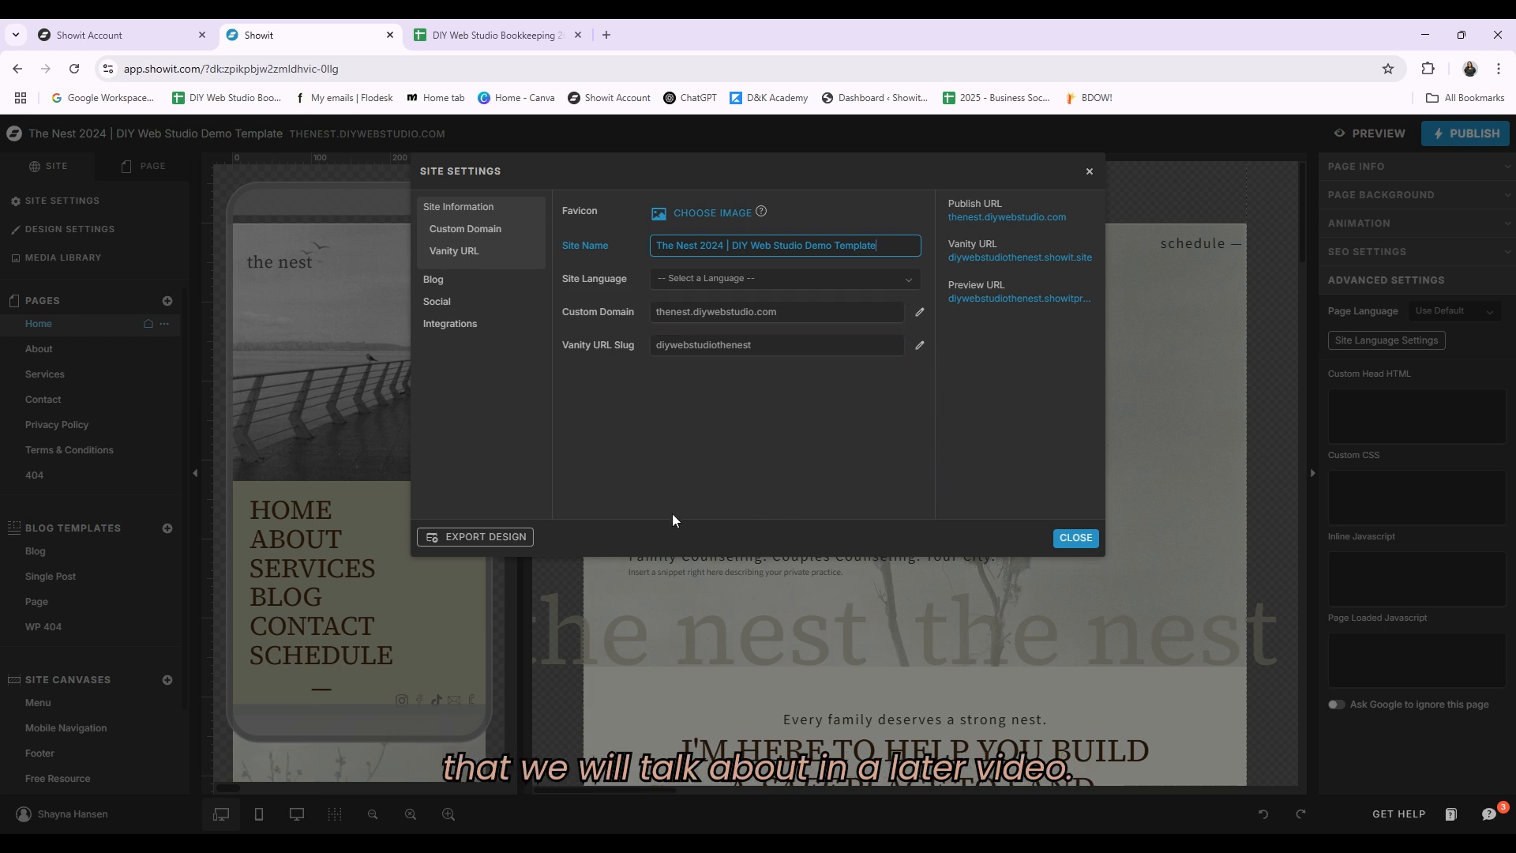
click(1075, 538)
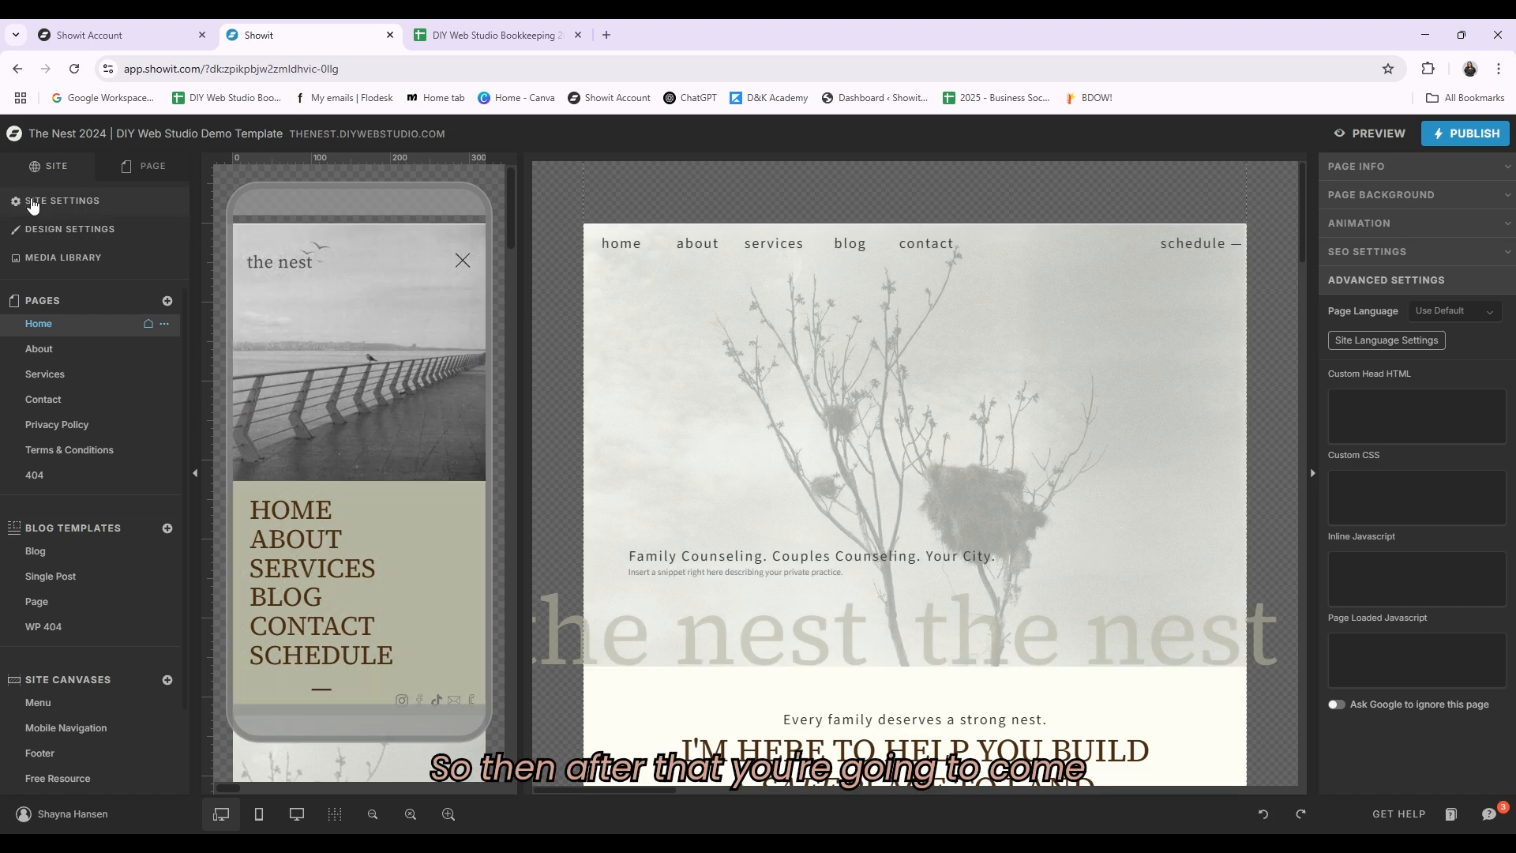
Step: Open the design settings and inspect the active fonts and the font licence checkbox on the fonts page
click(116, 231)
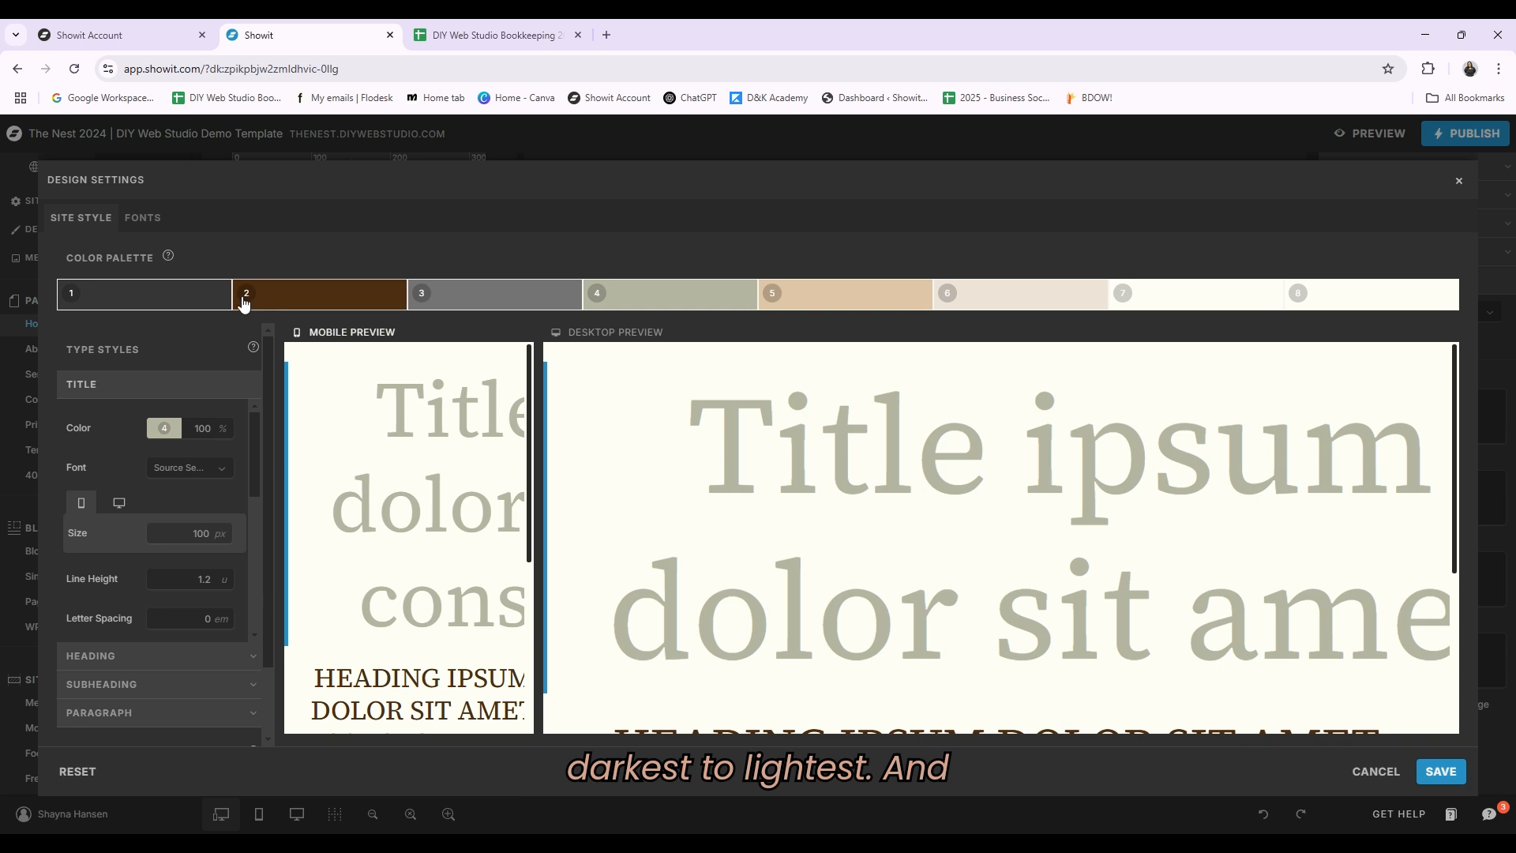
click(155, 221)
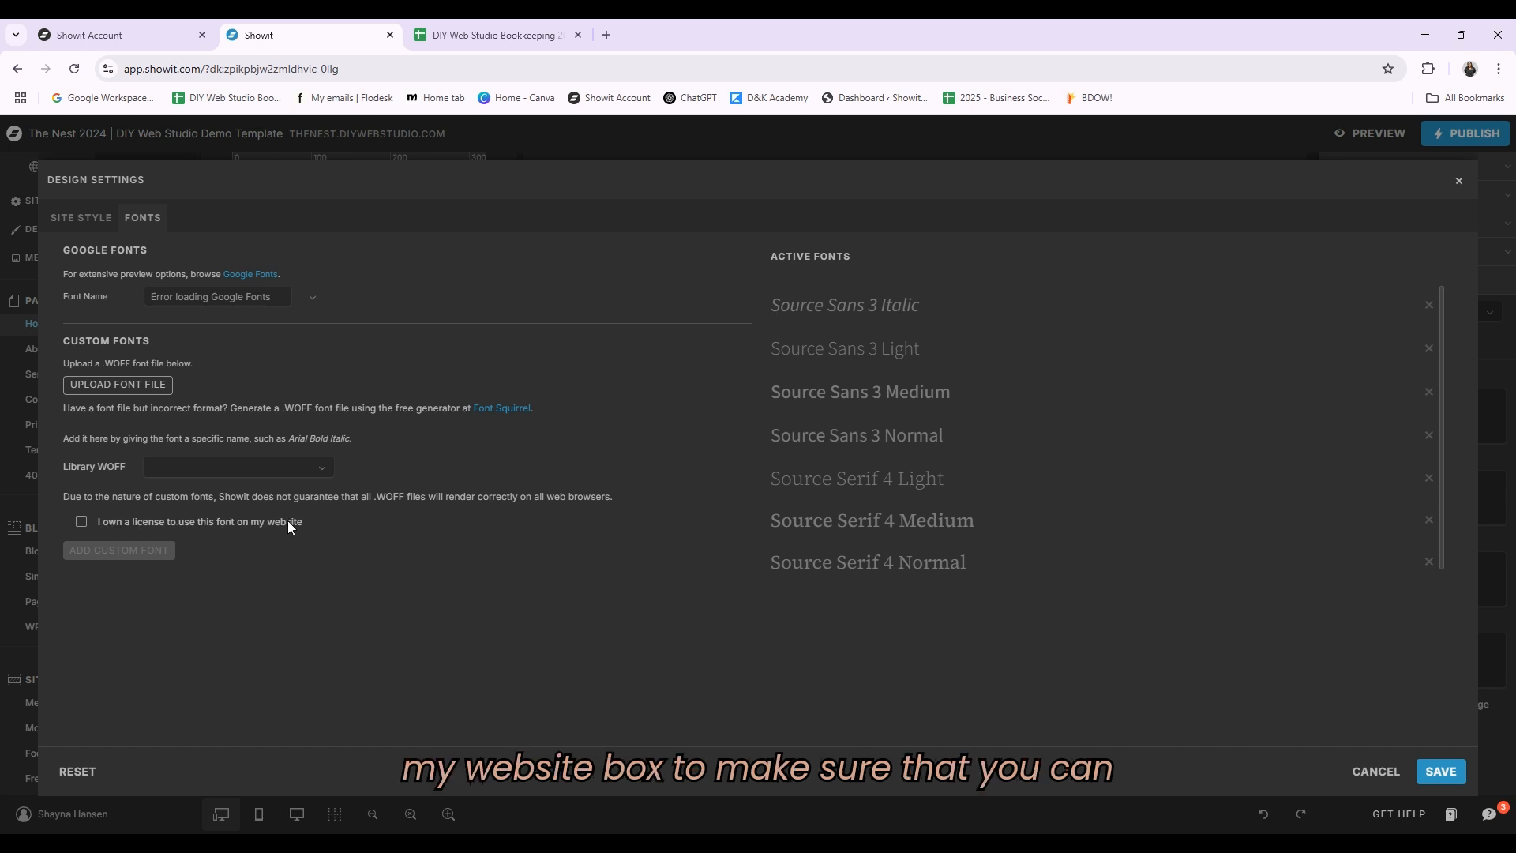
click(79, 522)
click(80, 520)
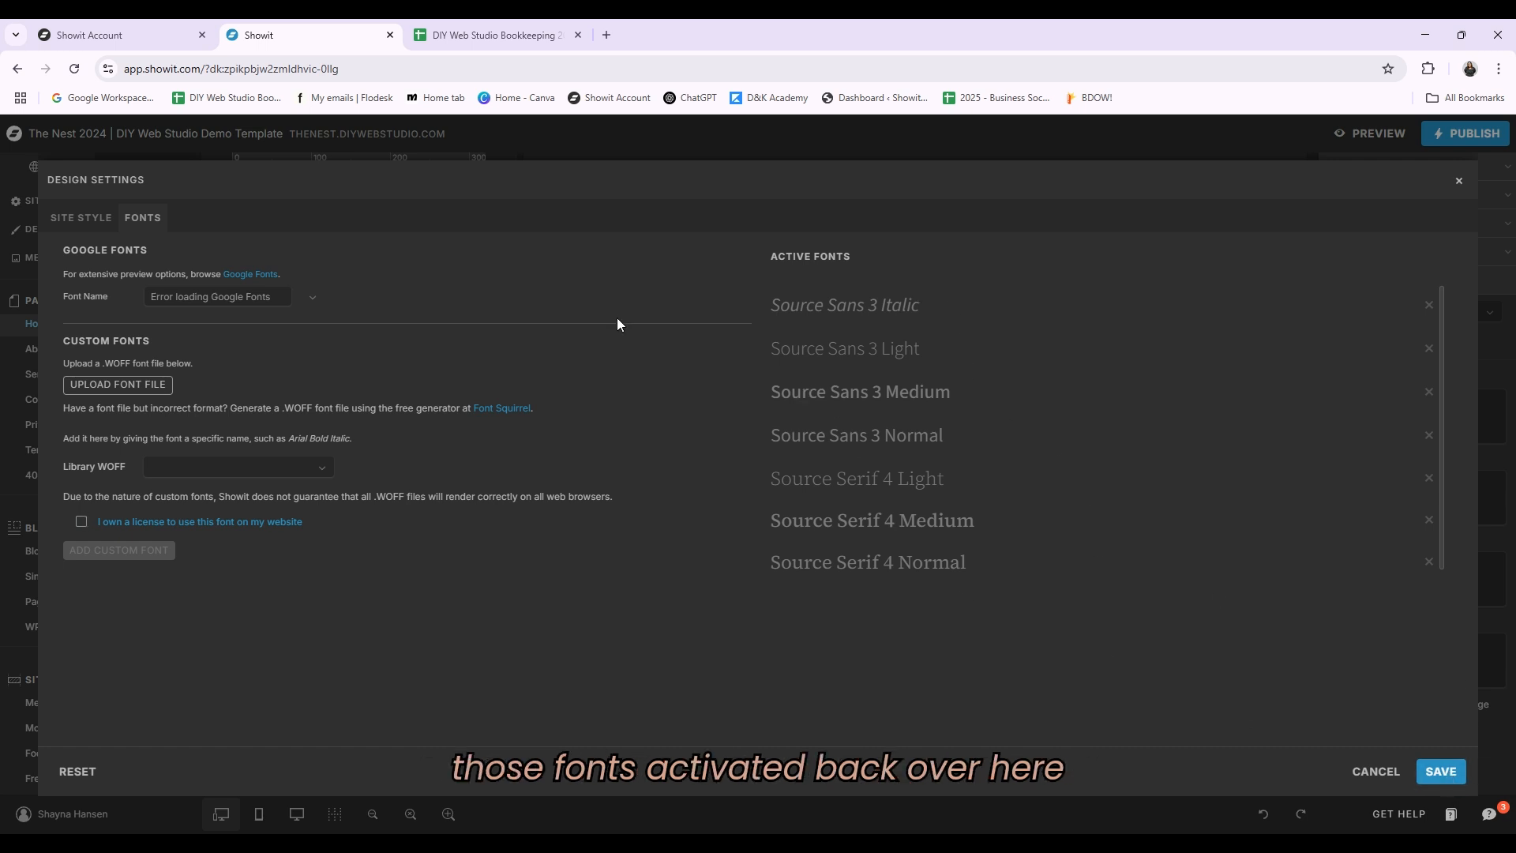
click(81, 216)
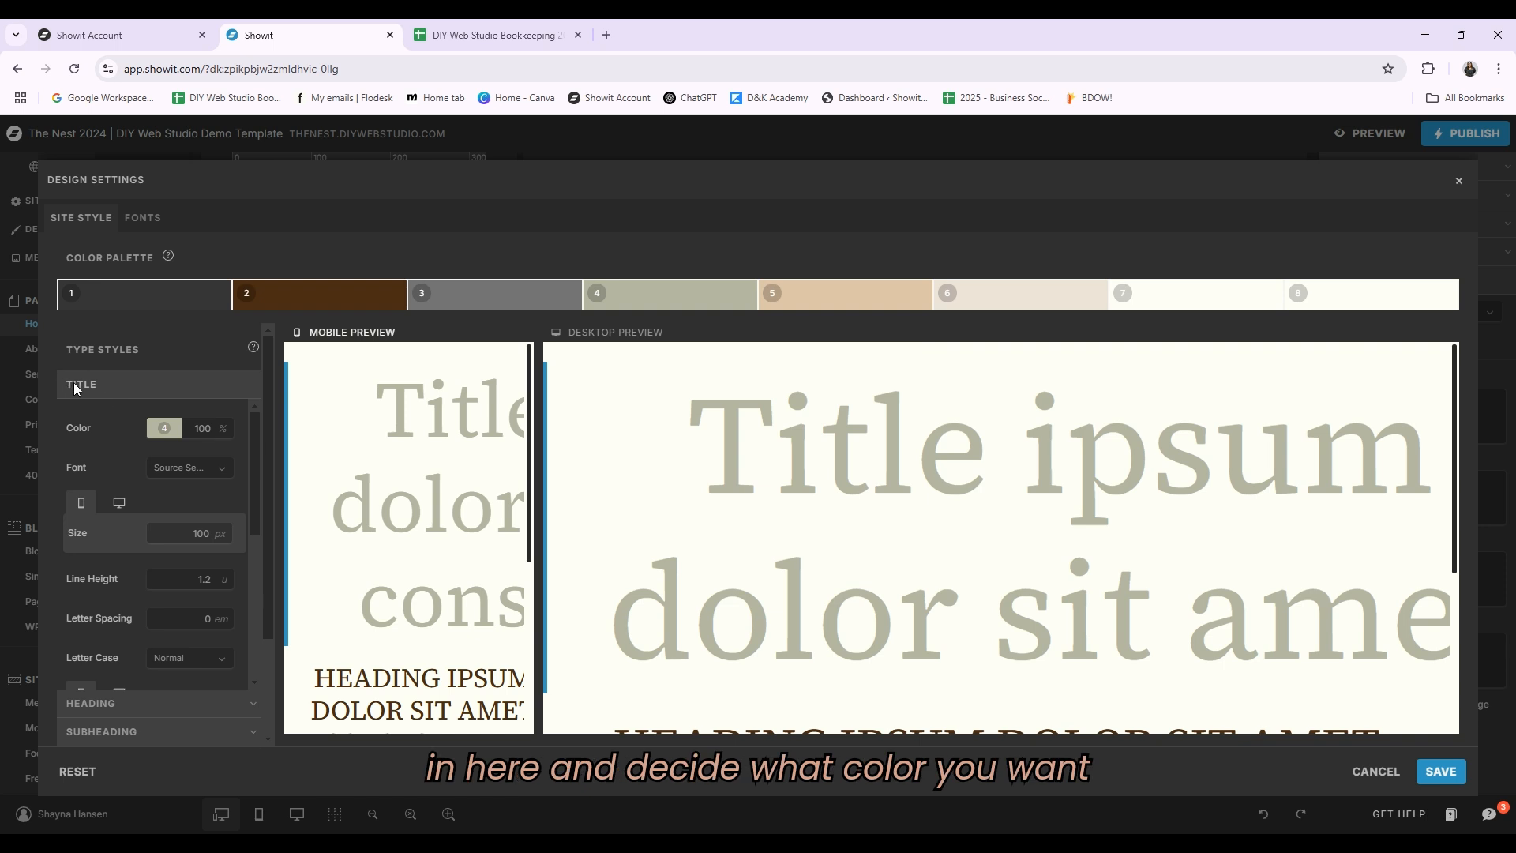
Step: Examine the title type style's color and font options and its desktop size setting
click(173, 429)
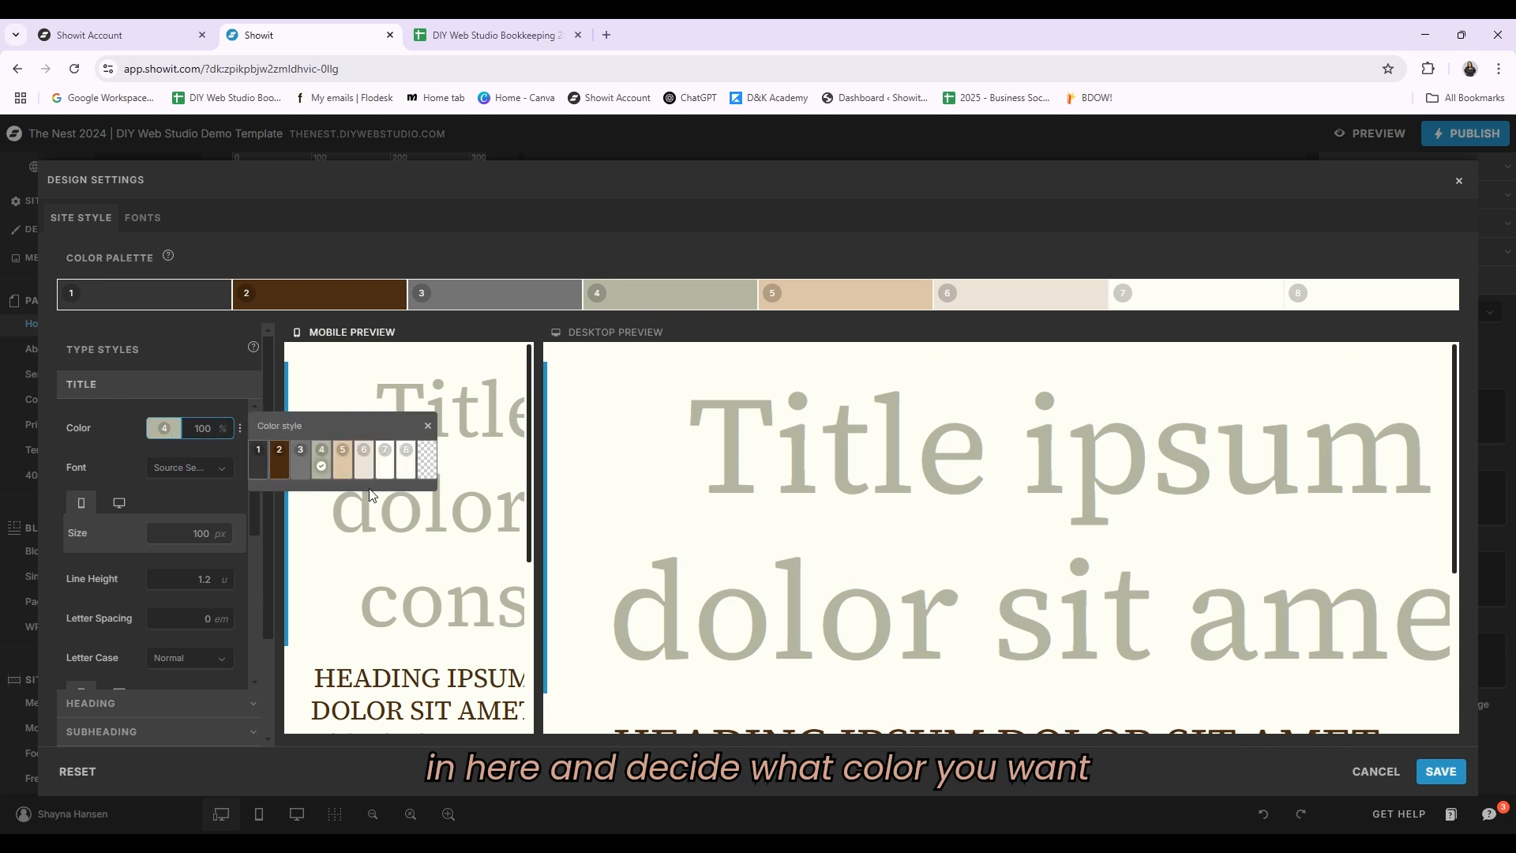
click(224, 470)
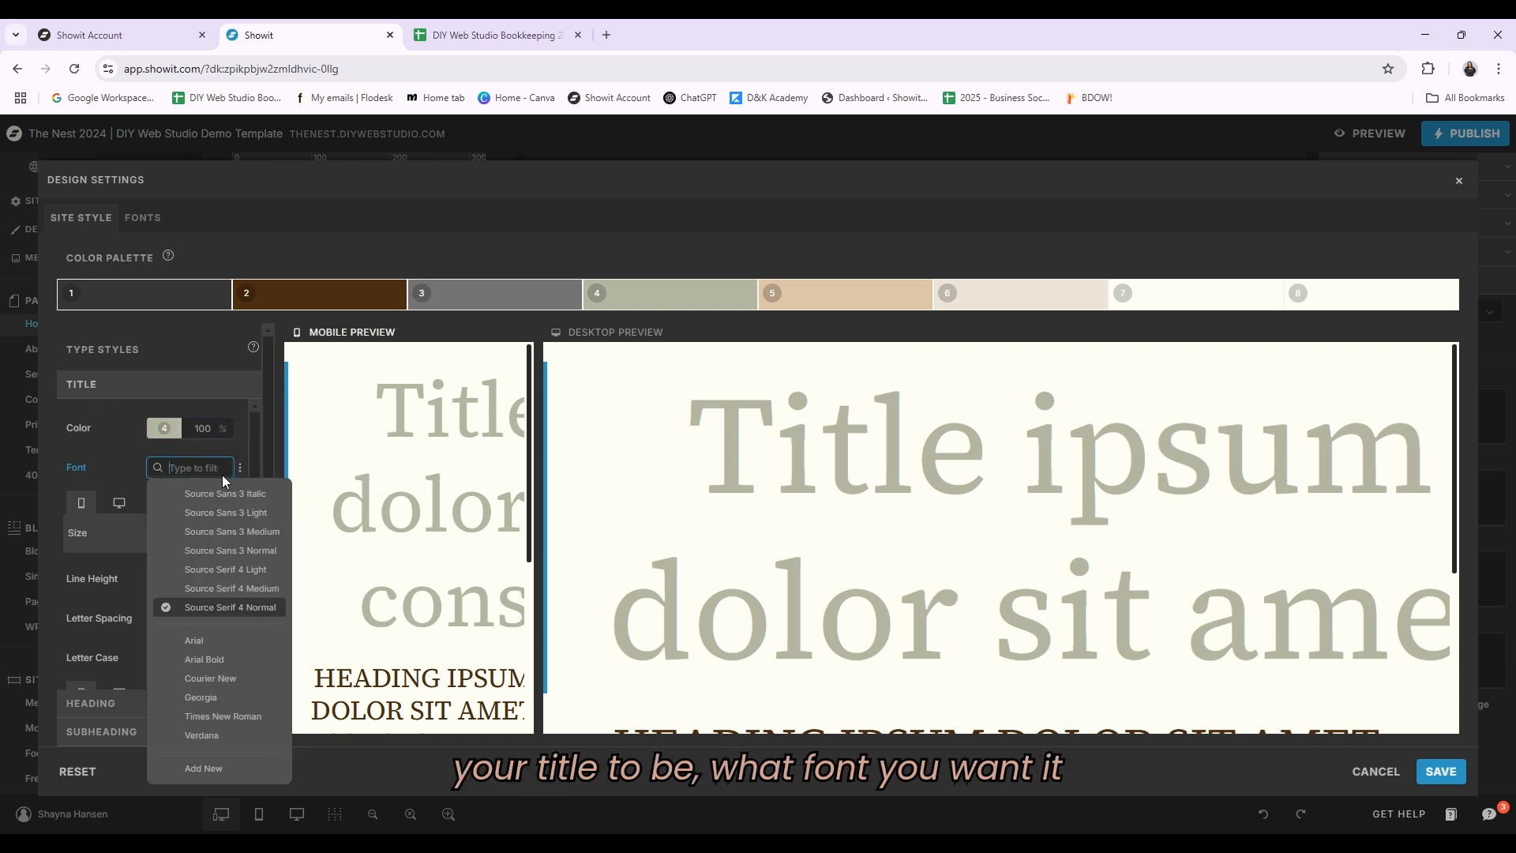
click(108, 469)
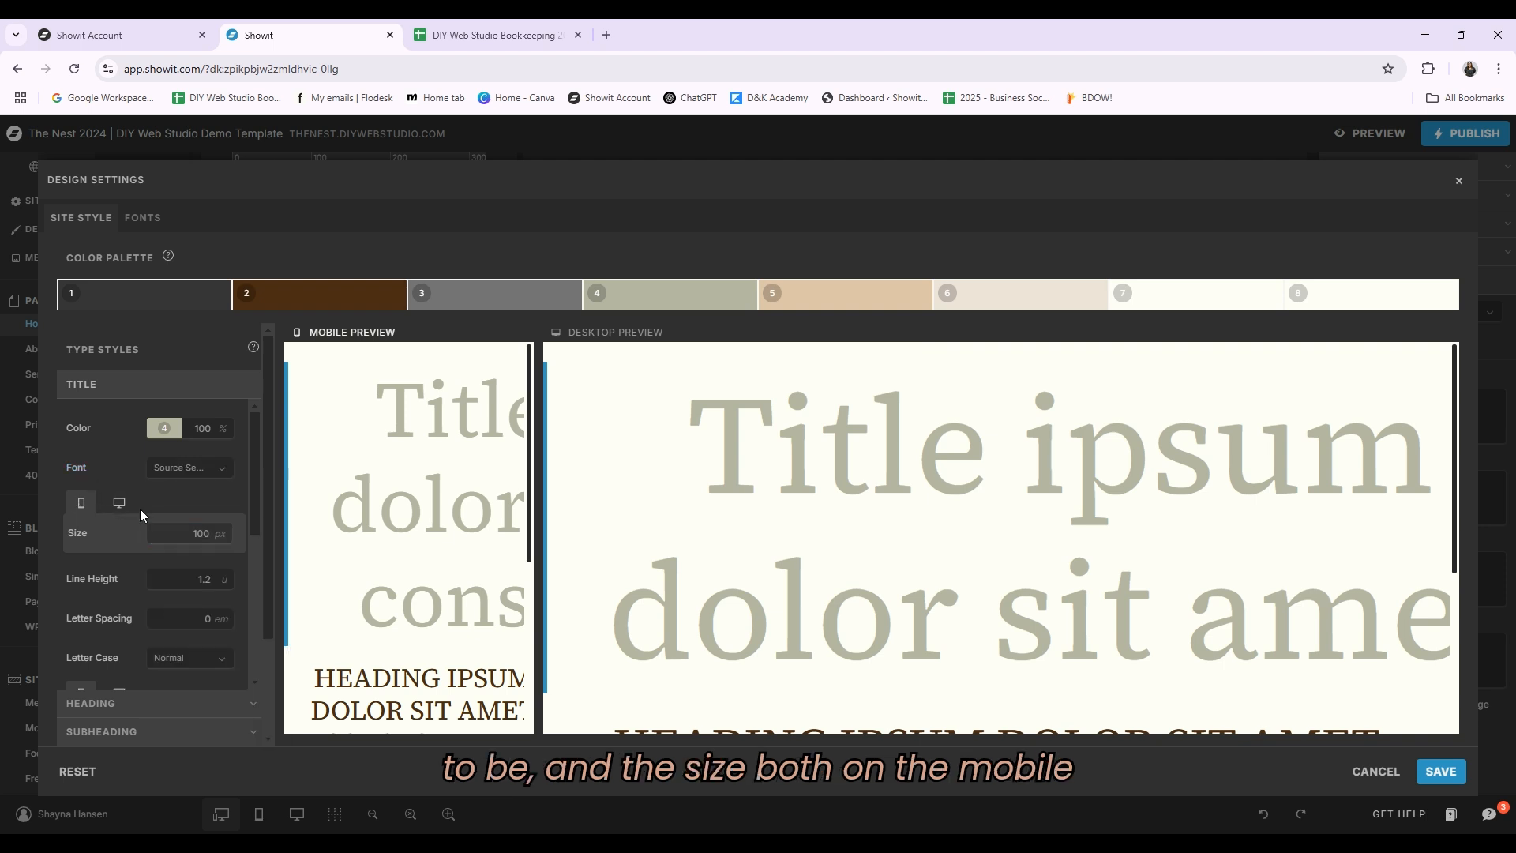
scroll(462, 521, down, 3)
scroll(410, 509, up, 3)
click(119, 503)
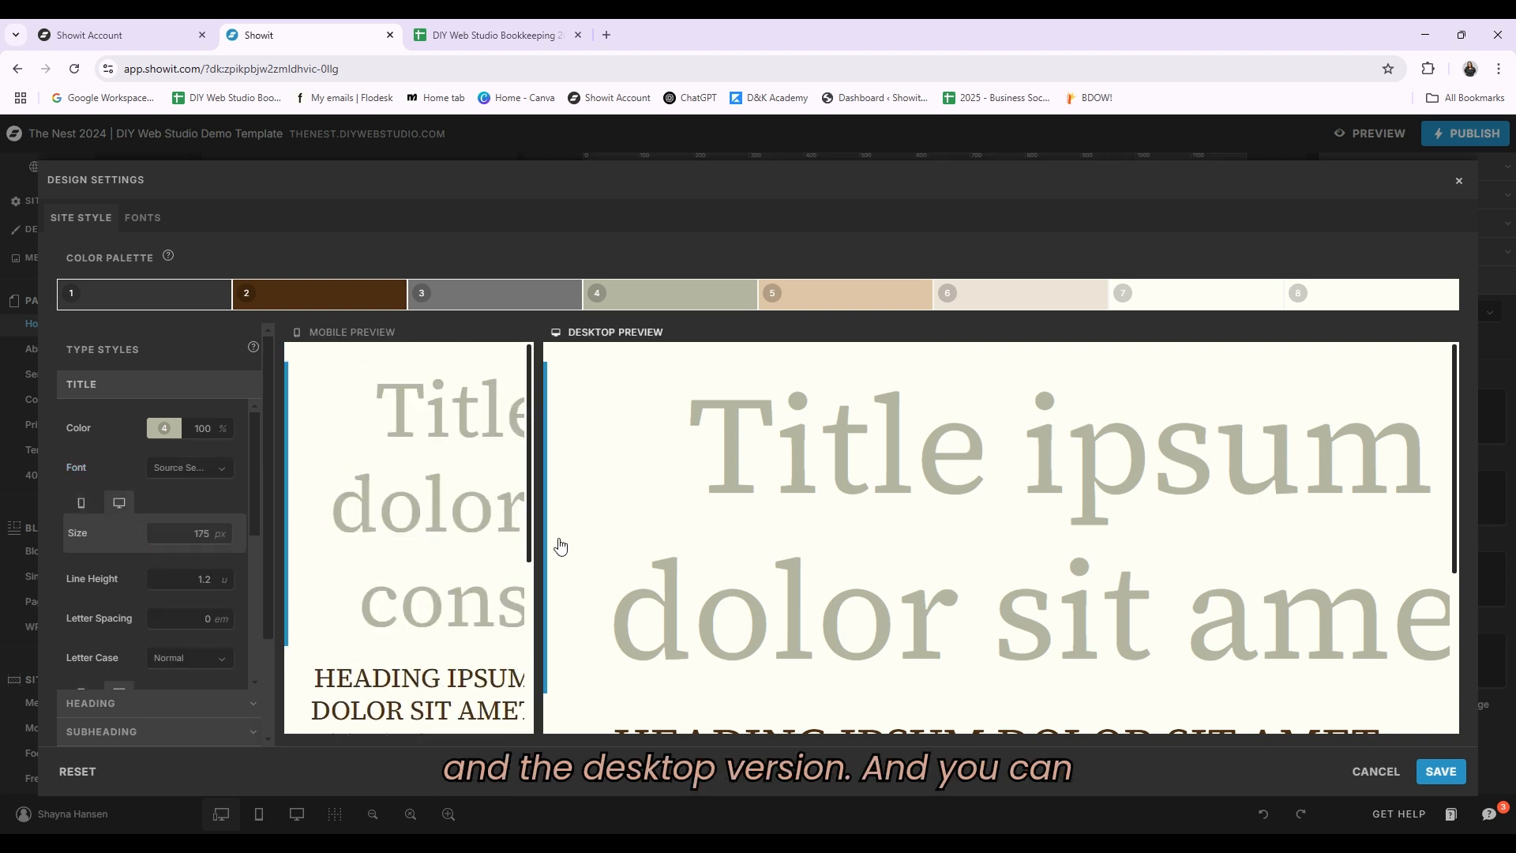
Step: Scroll through the title style's line height, letter spacing, margin, alignment and inline link settings
scroll(119, 473, down, 3)
scroll(142, 497, up, 3)
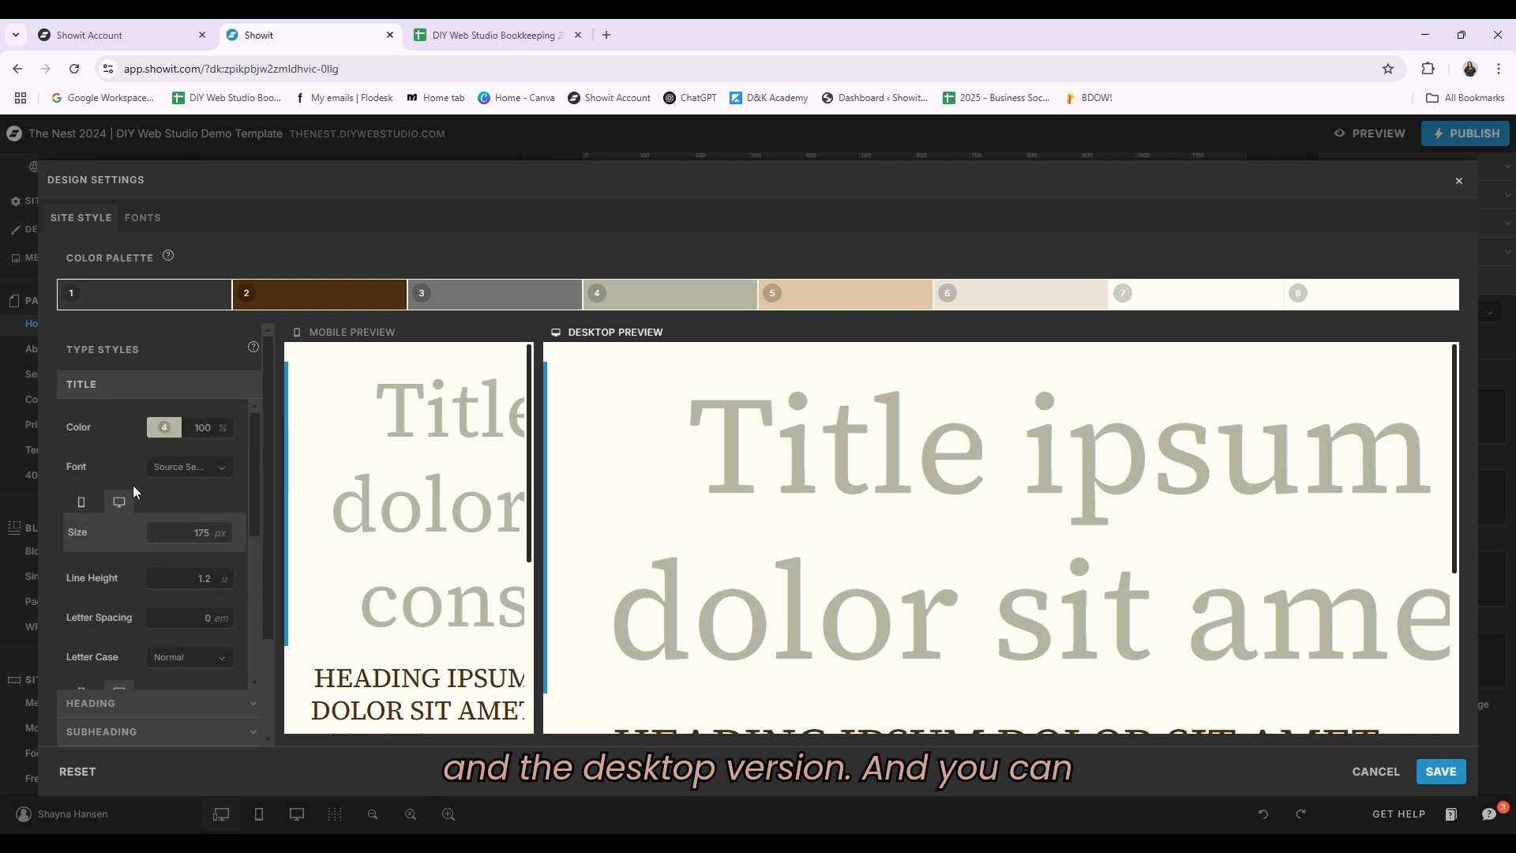
scroll(121, 485, down, 2)
scroll(158, 489, down, 2)
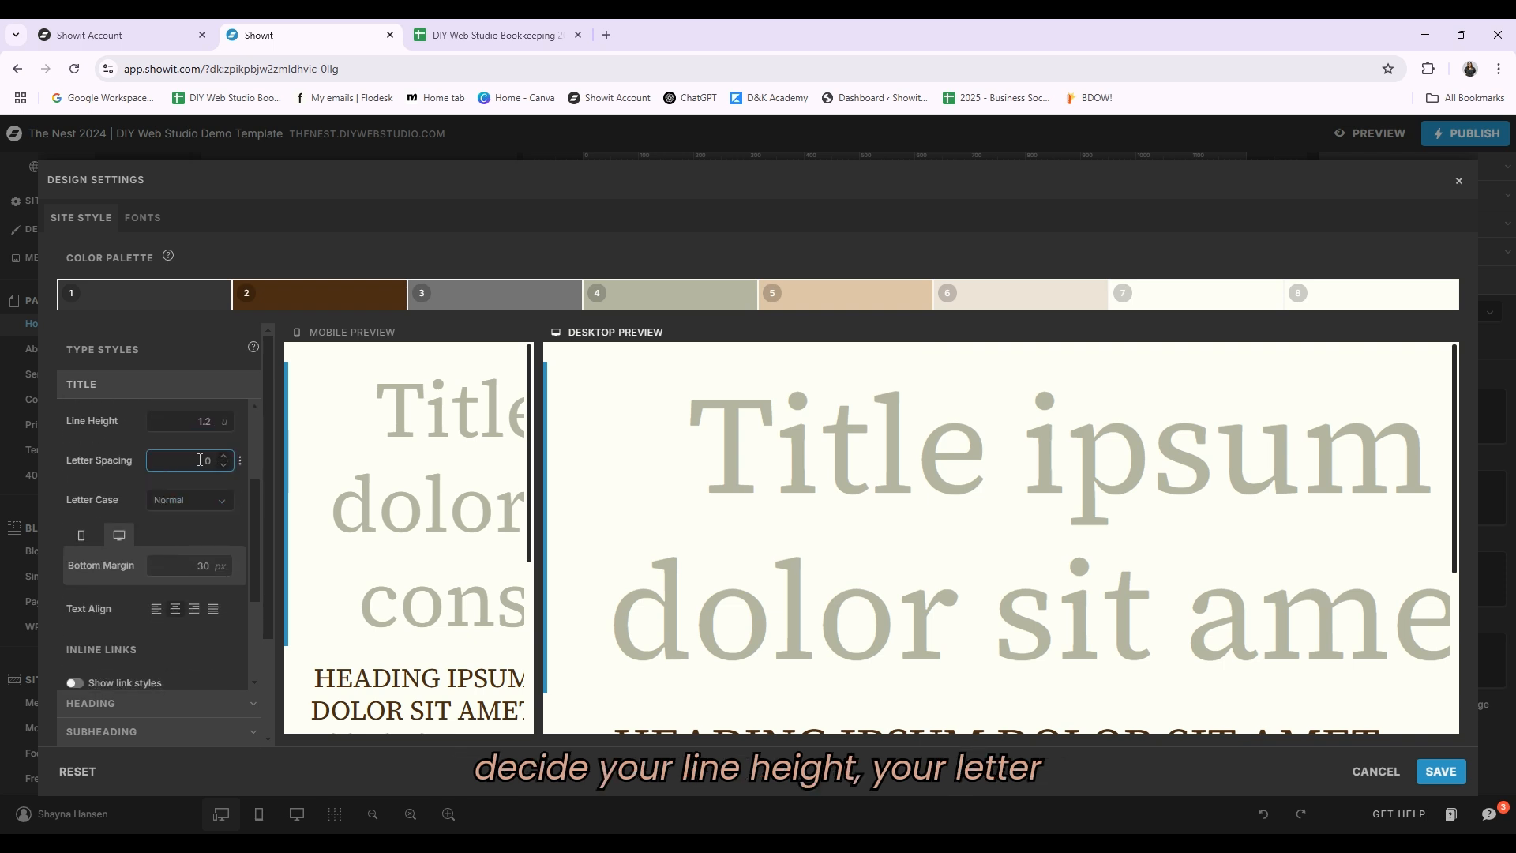
scroll(199, 501, down, 2)
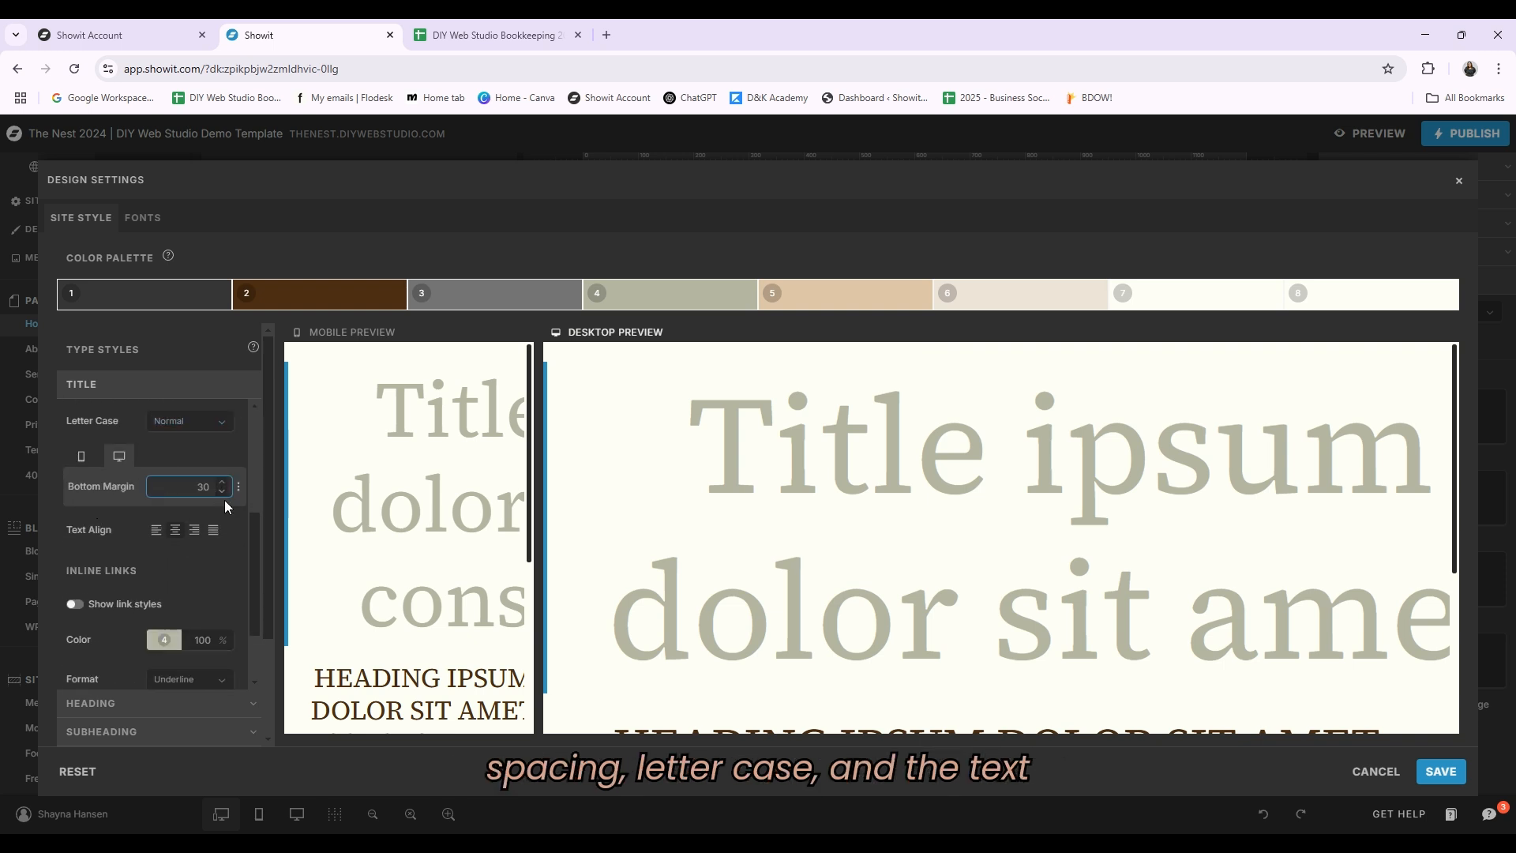
scroll(227, 529, down, 2)
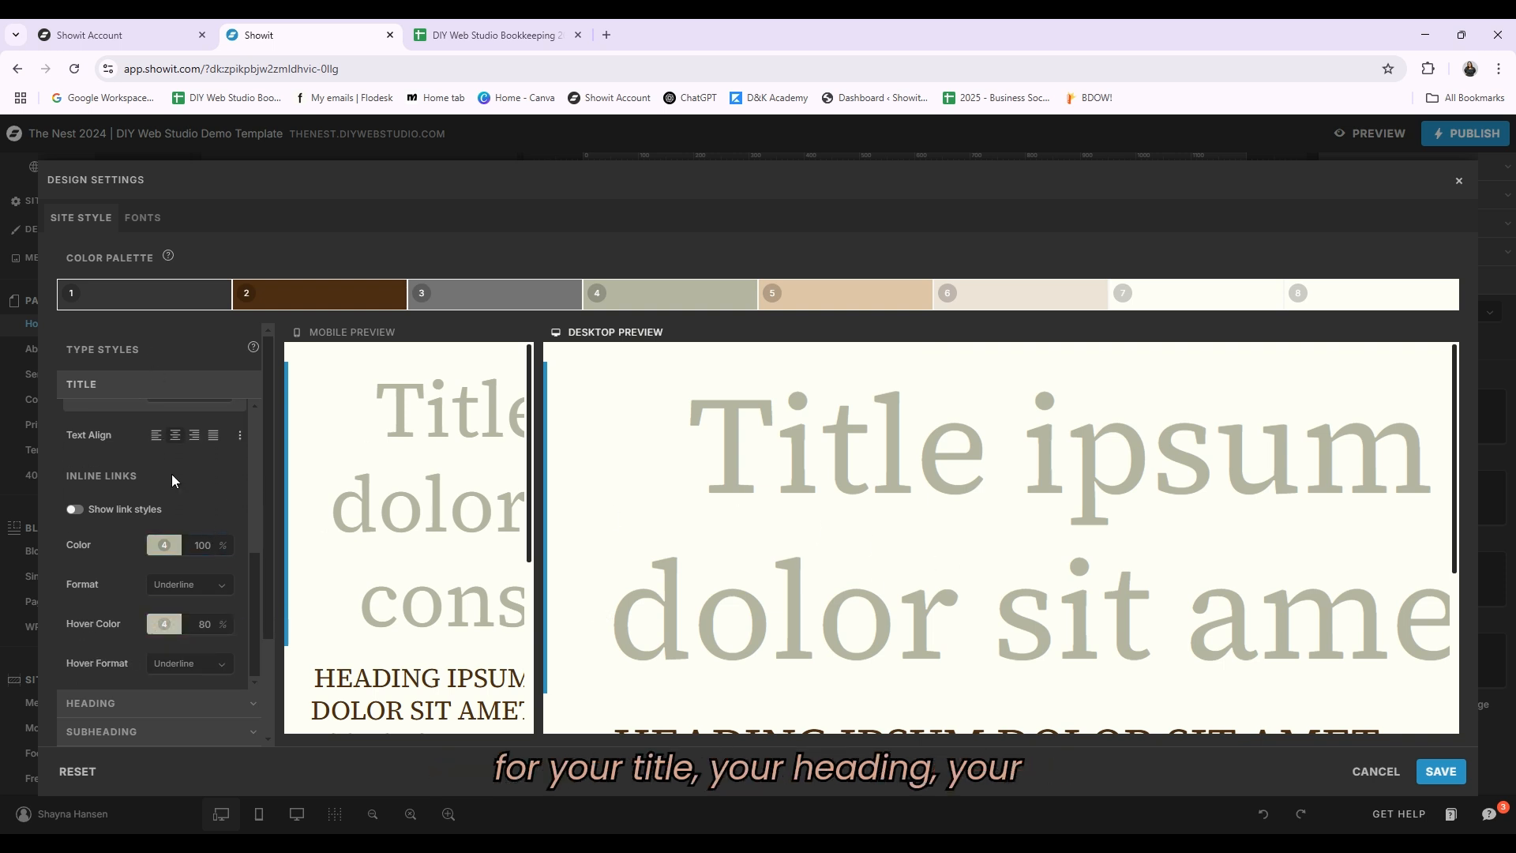
Step: Expand the subheading and paragraph type styles to review their settings
click(115, 728)
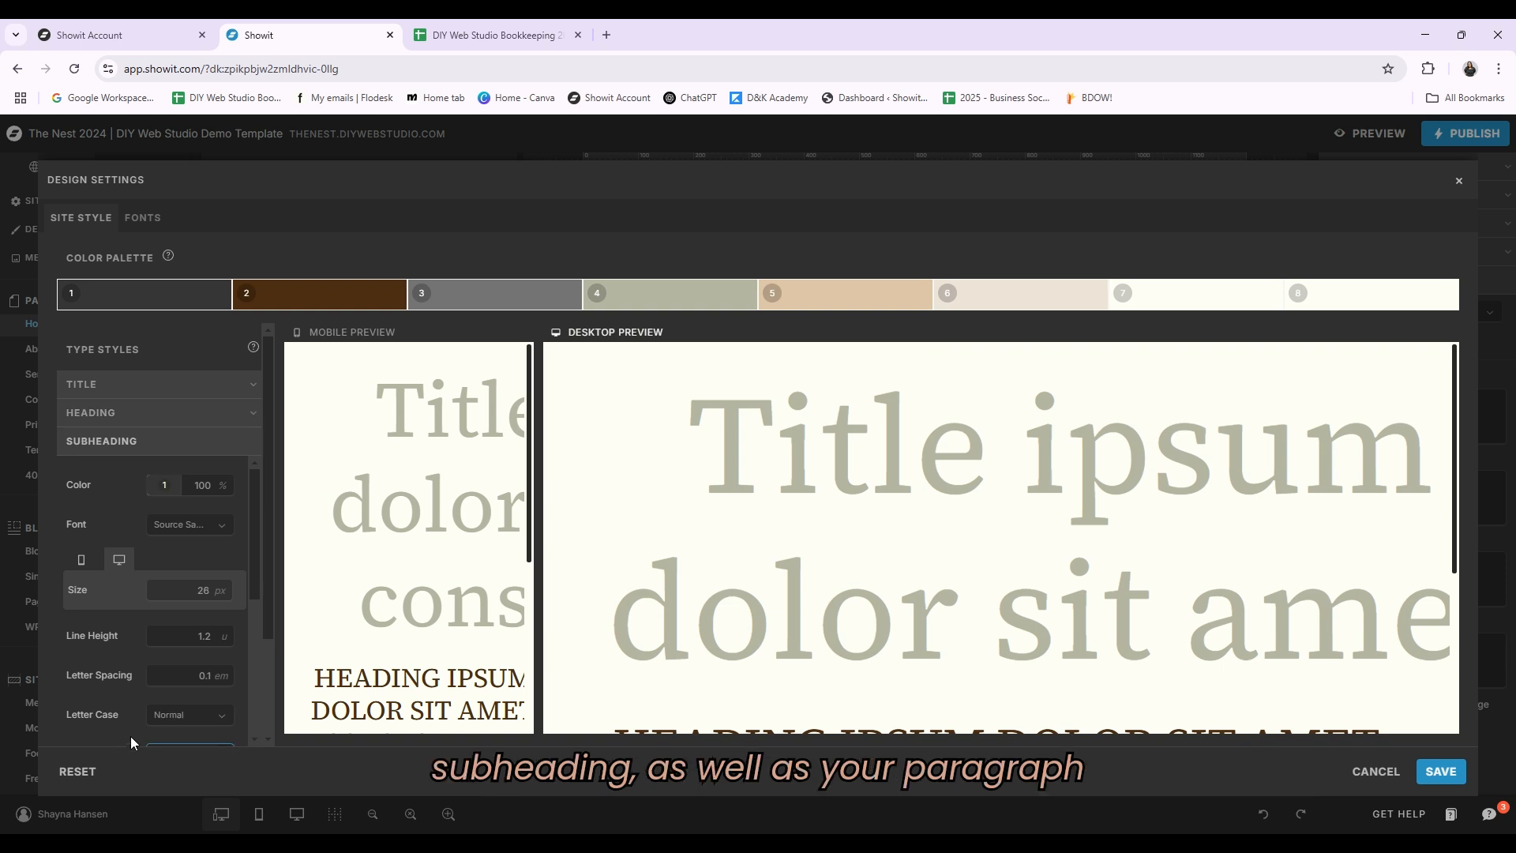
scroll(106, 632, down, 5)
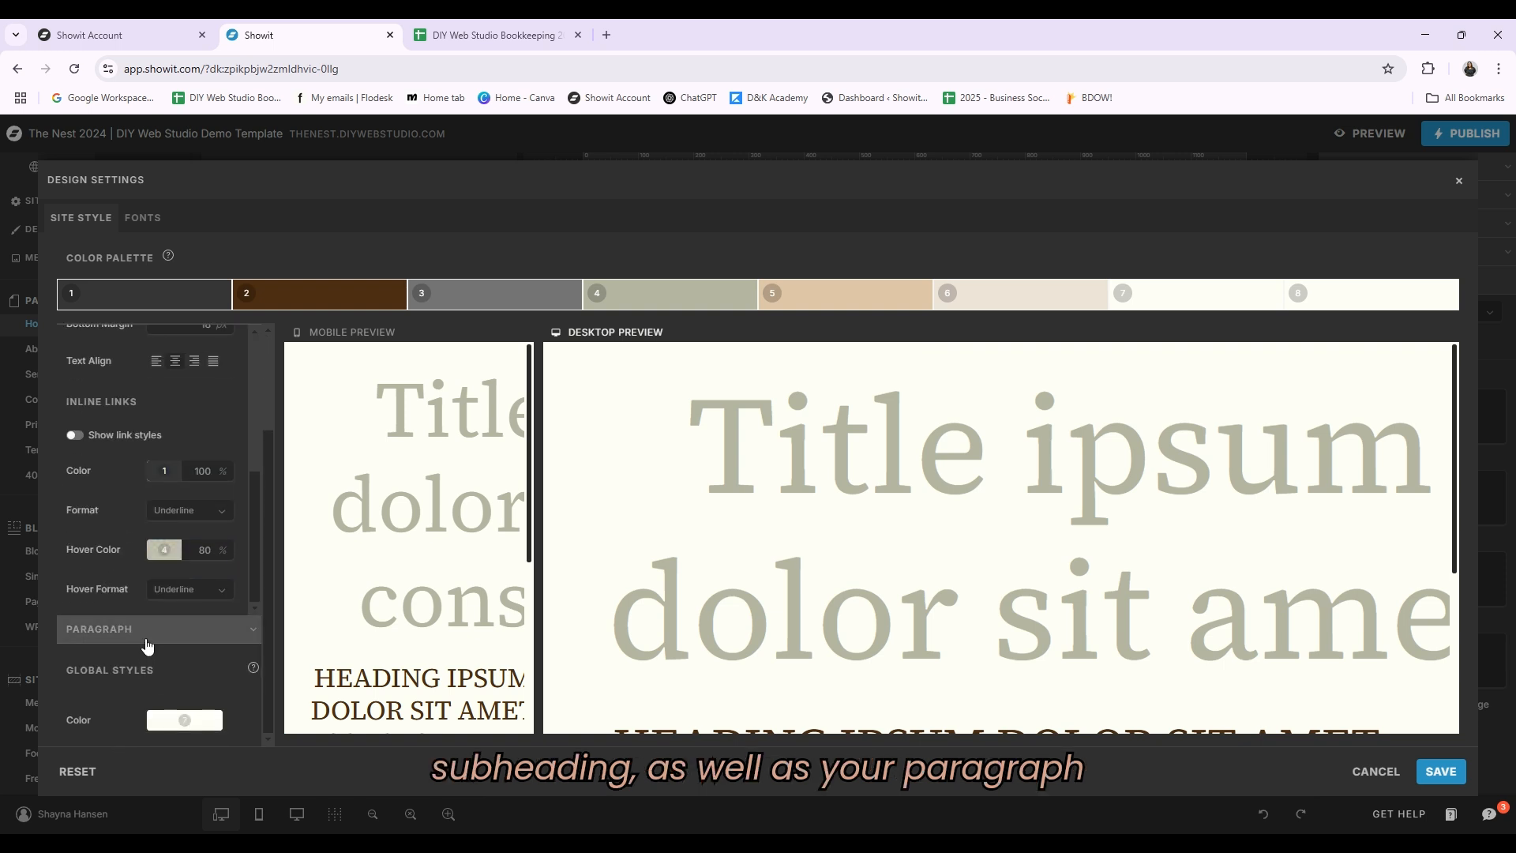
click(147, 644)
scroll(207, 479, up, 1)
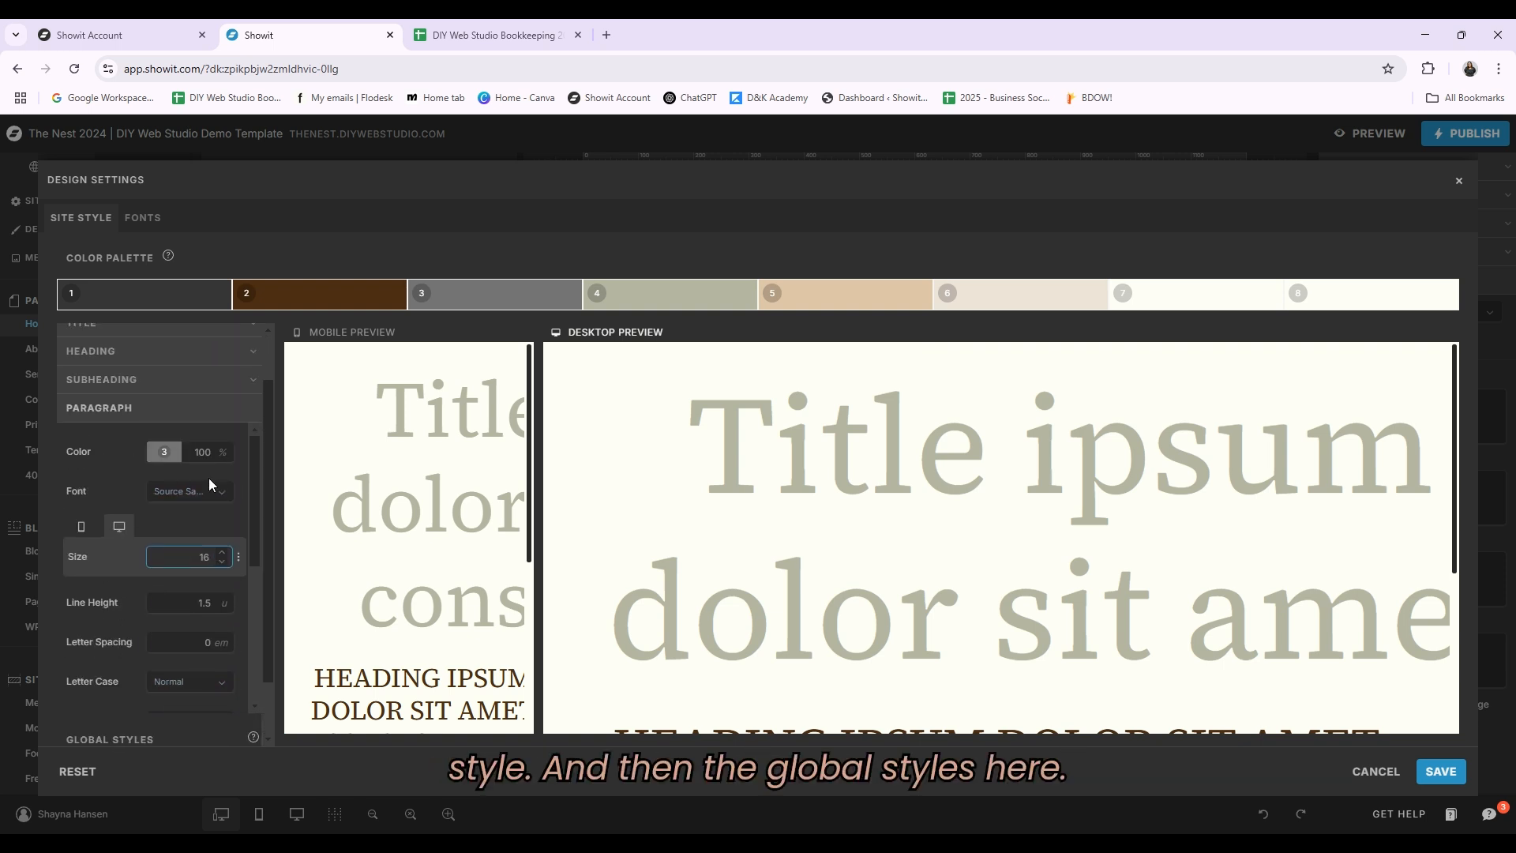
scroll(206, 480, down, 1)
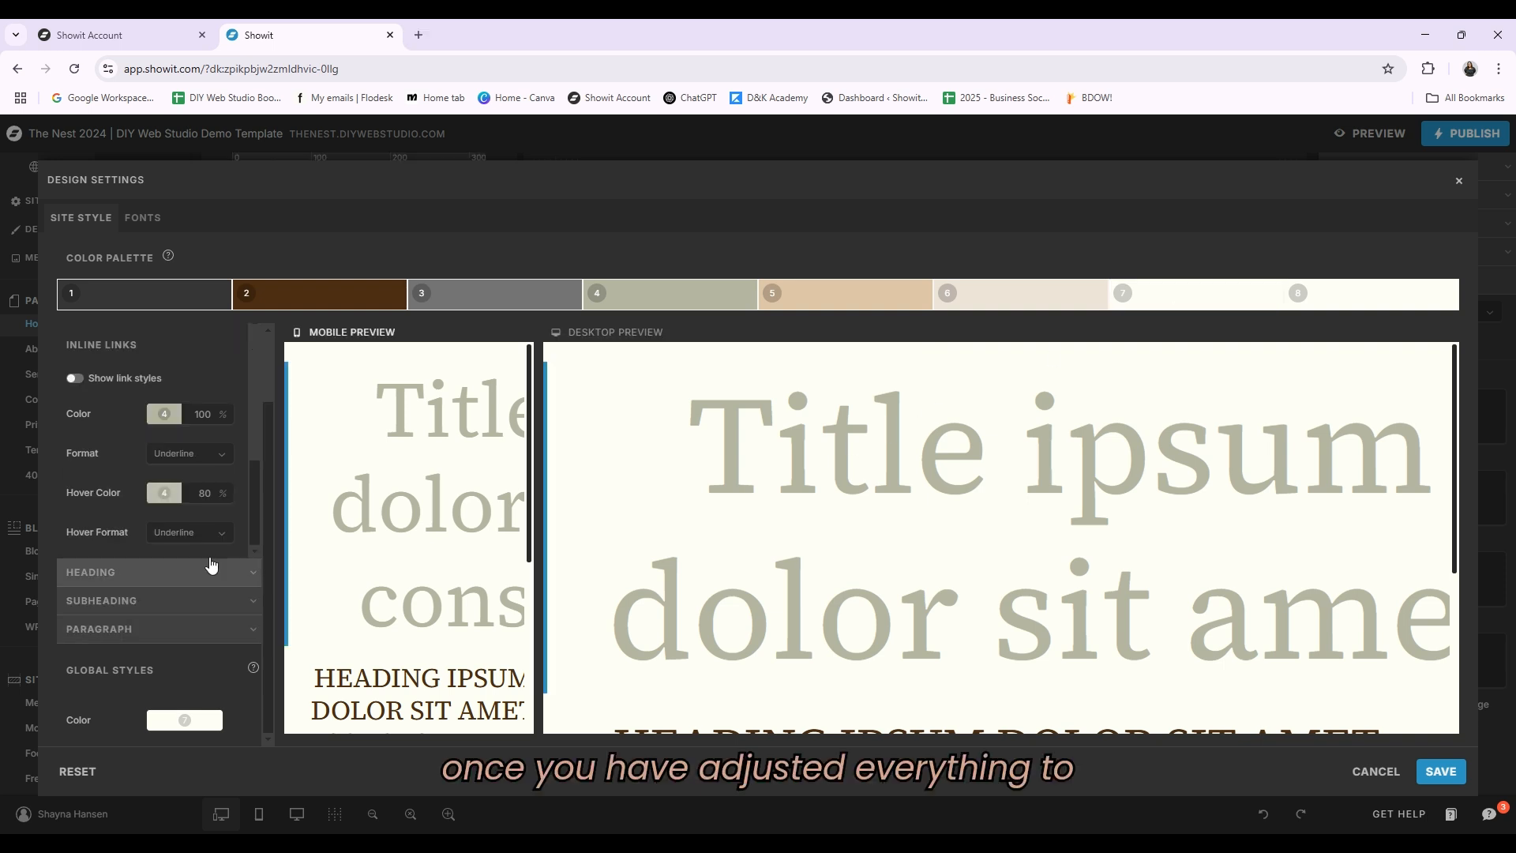
Step: Review the type previews and save the design settings
scroll(142, 493, up, 5)
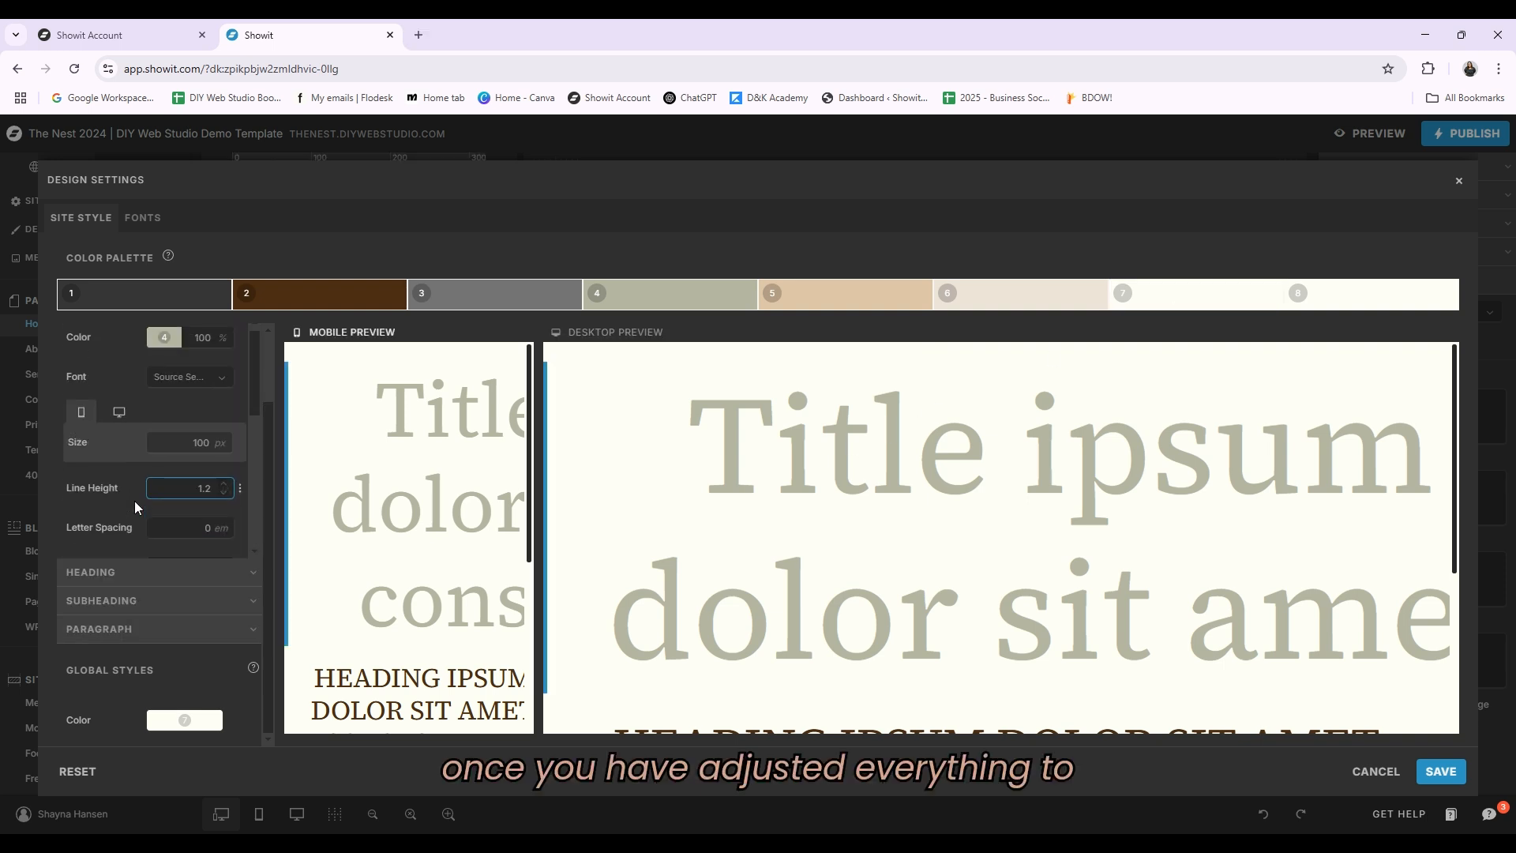
scroll(135, 507, down, 5)
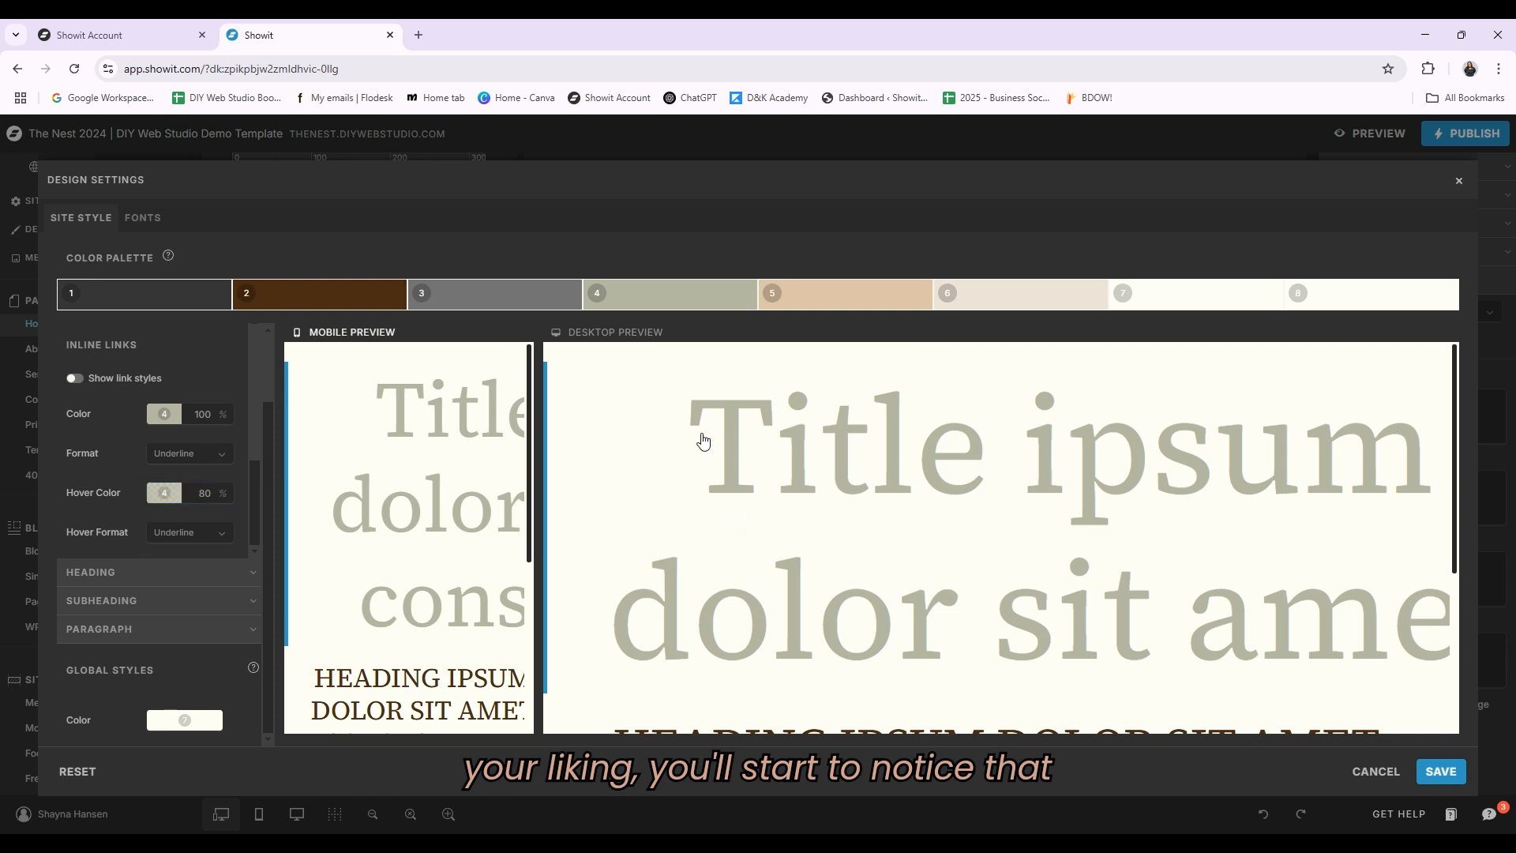
scroll(855, 632, down, 2)
scroll(849, 629, up, 2)
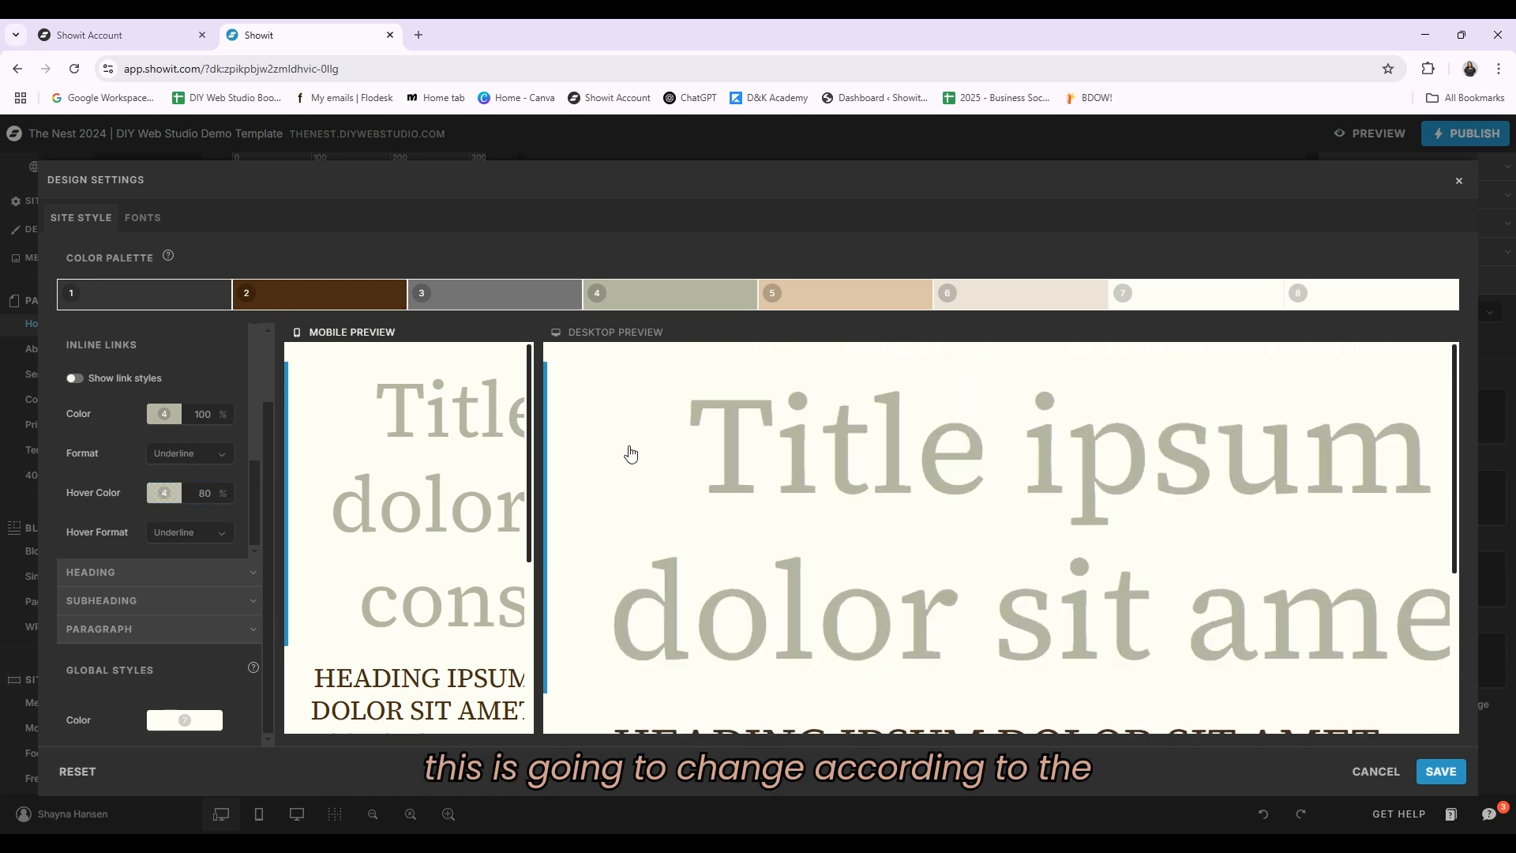
scroll(770, 636, down, 2)
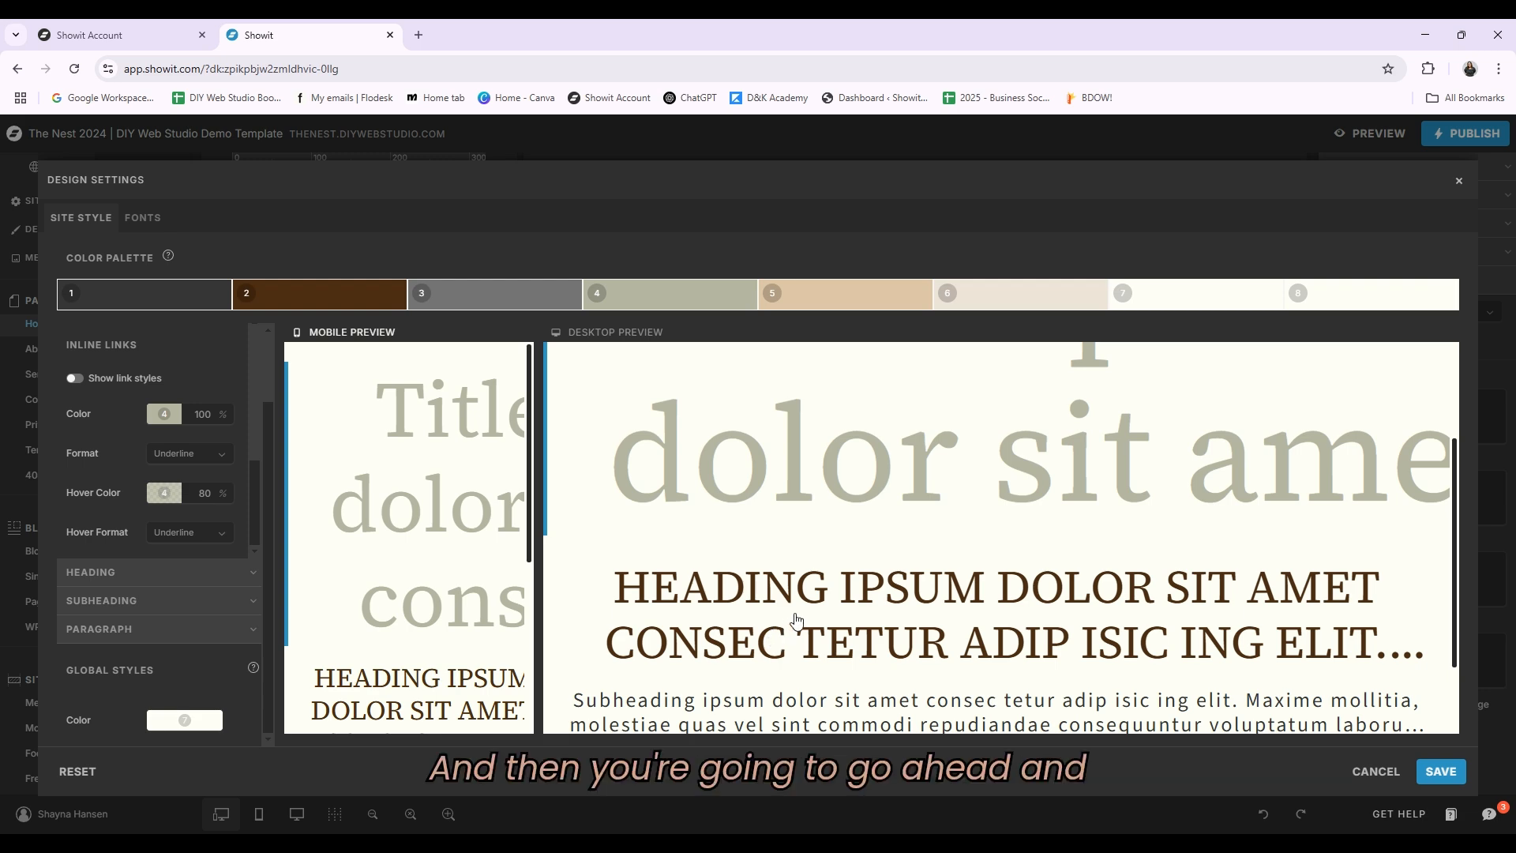
click(1435, 777)
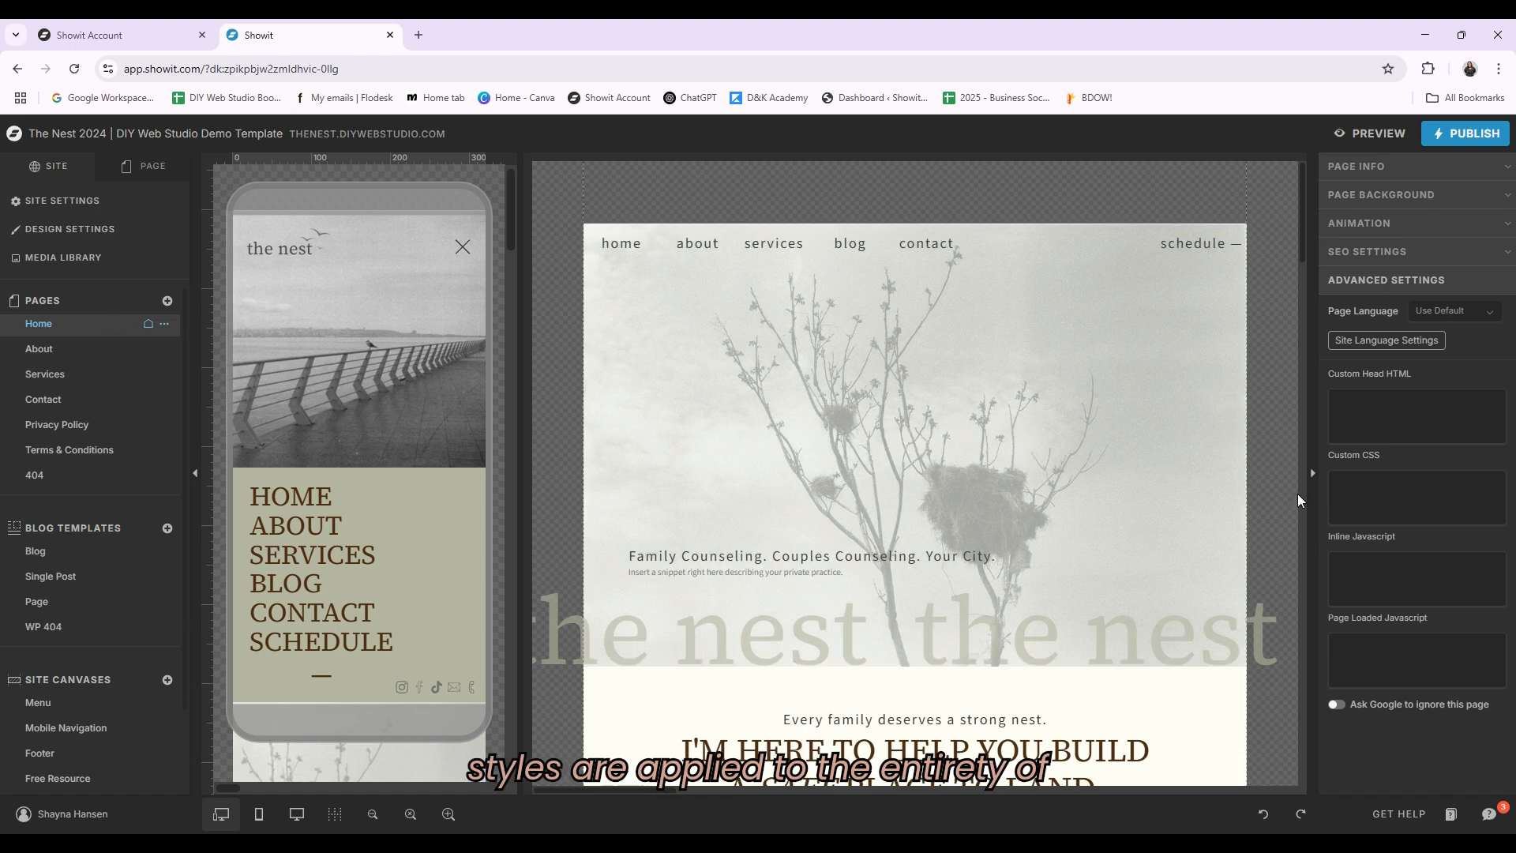
Step: Scroll through the home page to review how the site styles appear
scroll(1277, 458, down, 4)
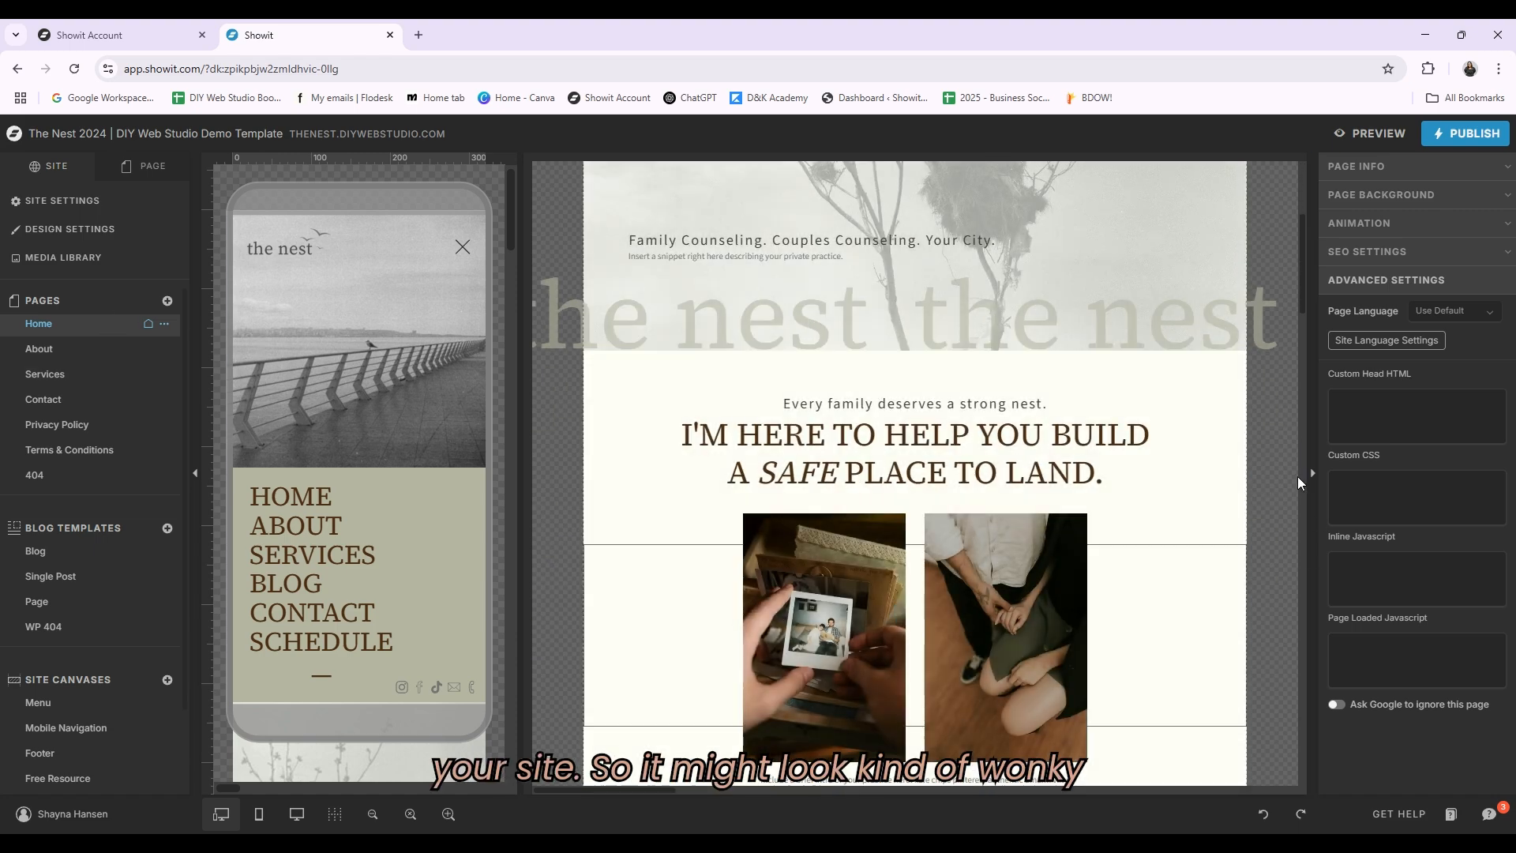
scroll(1262, 471, down, 1)
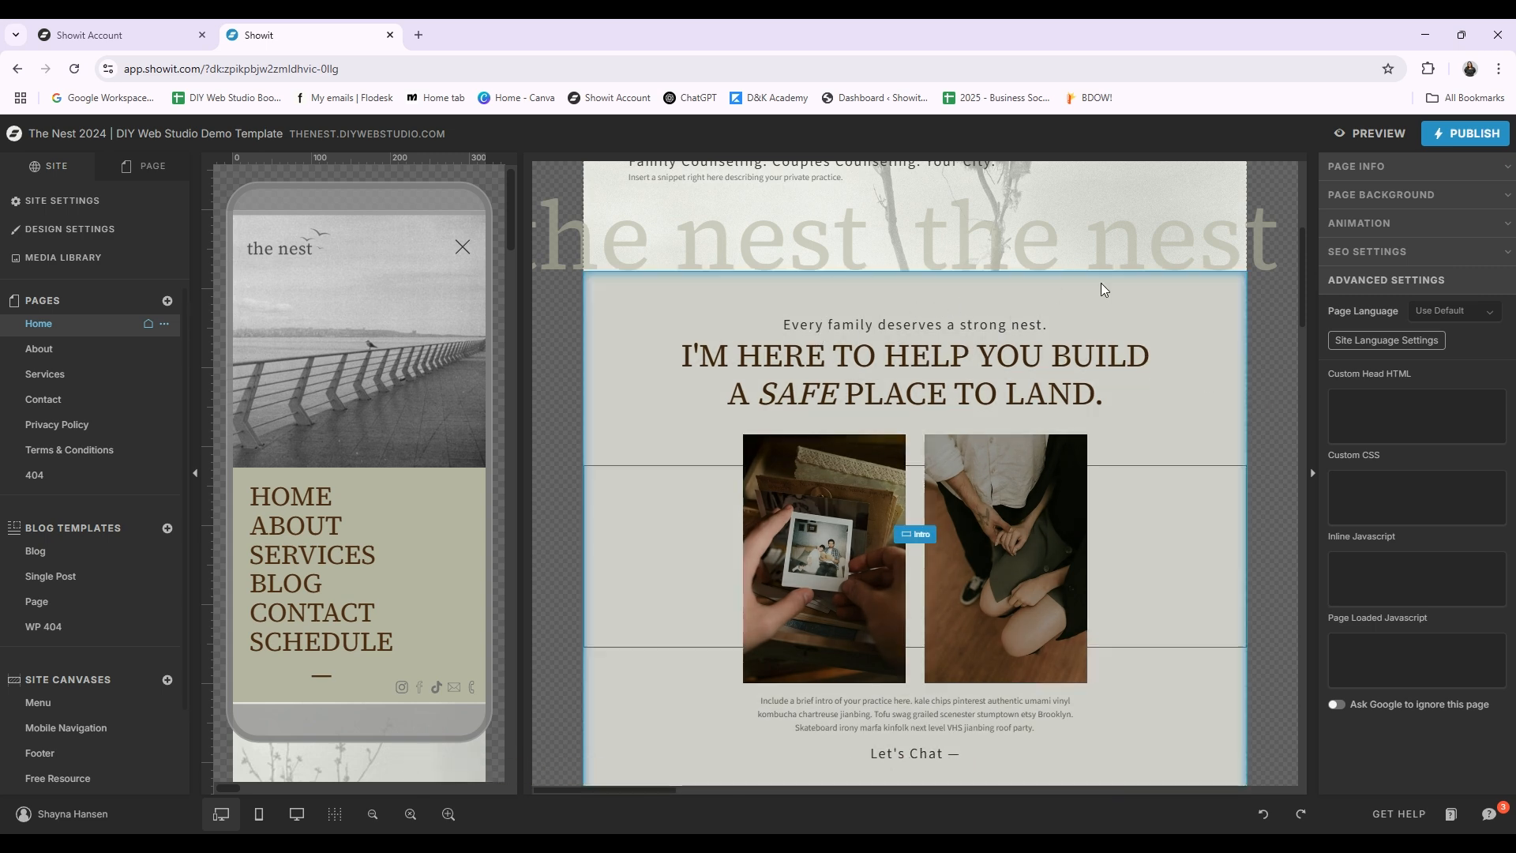
scroll(1270, 548, up, 2)
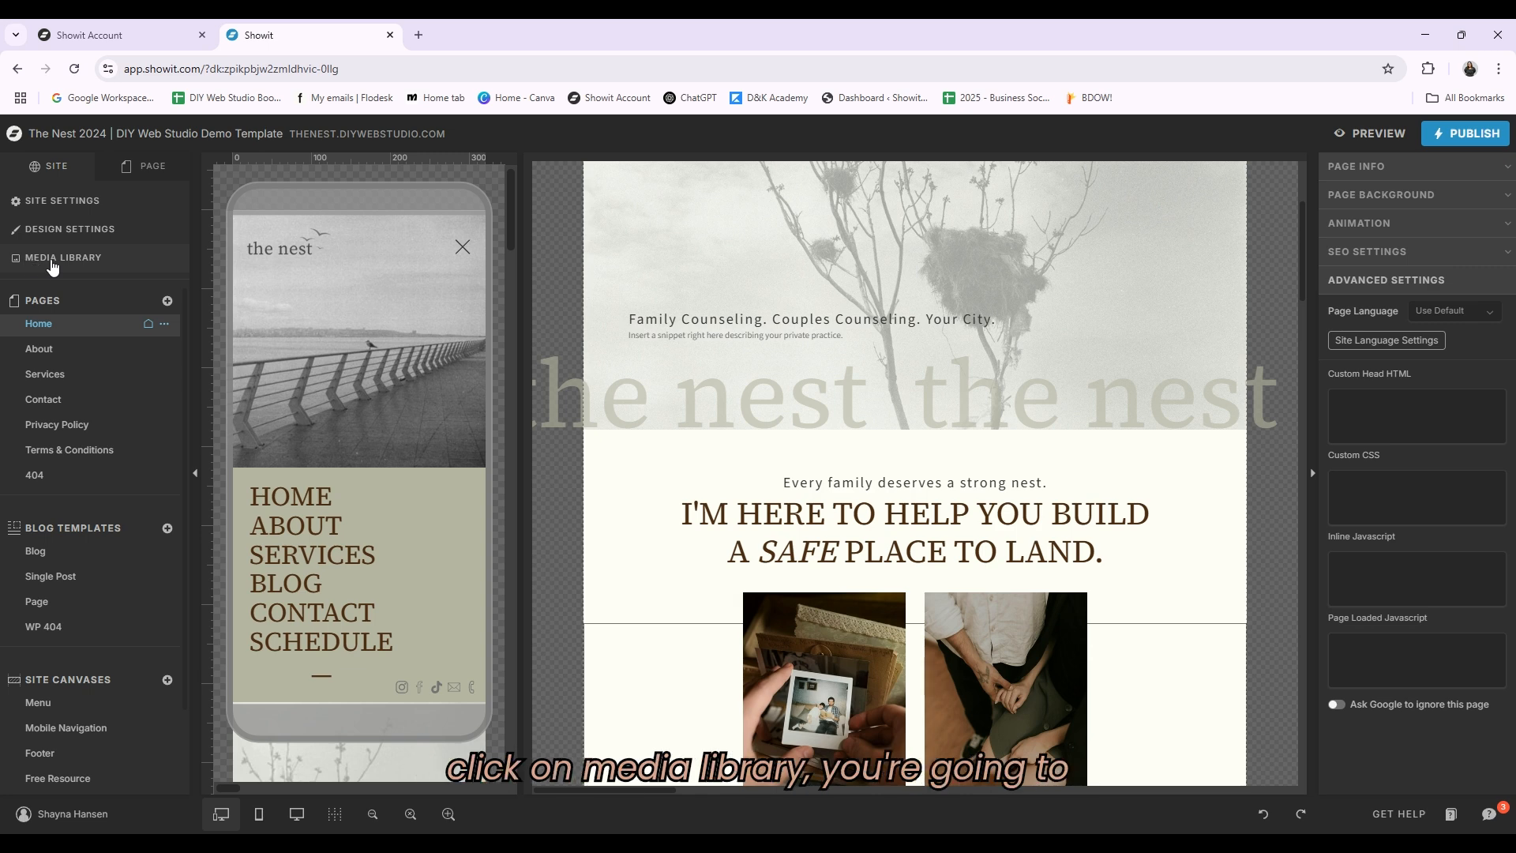
Step: Open the media library and start adding a new folder, cancelling it and closing the library
click(52, 261)
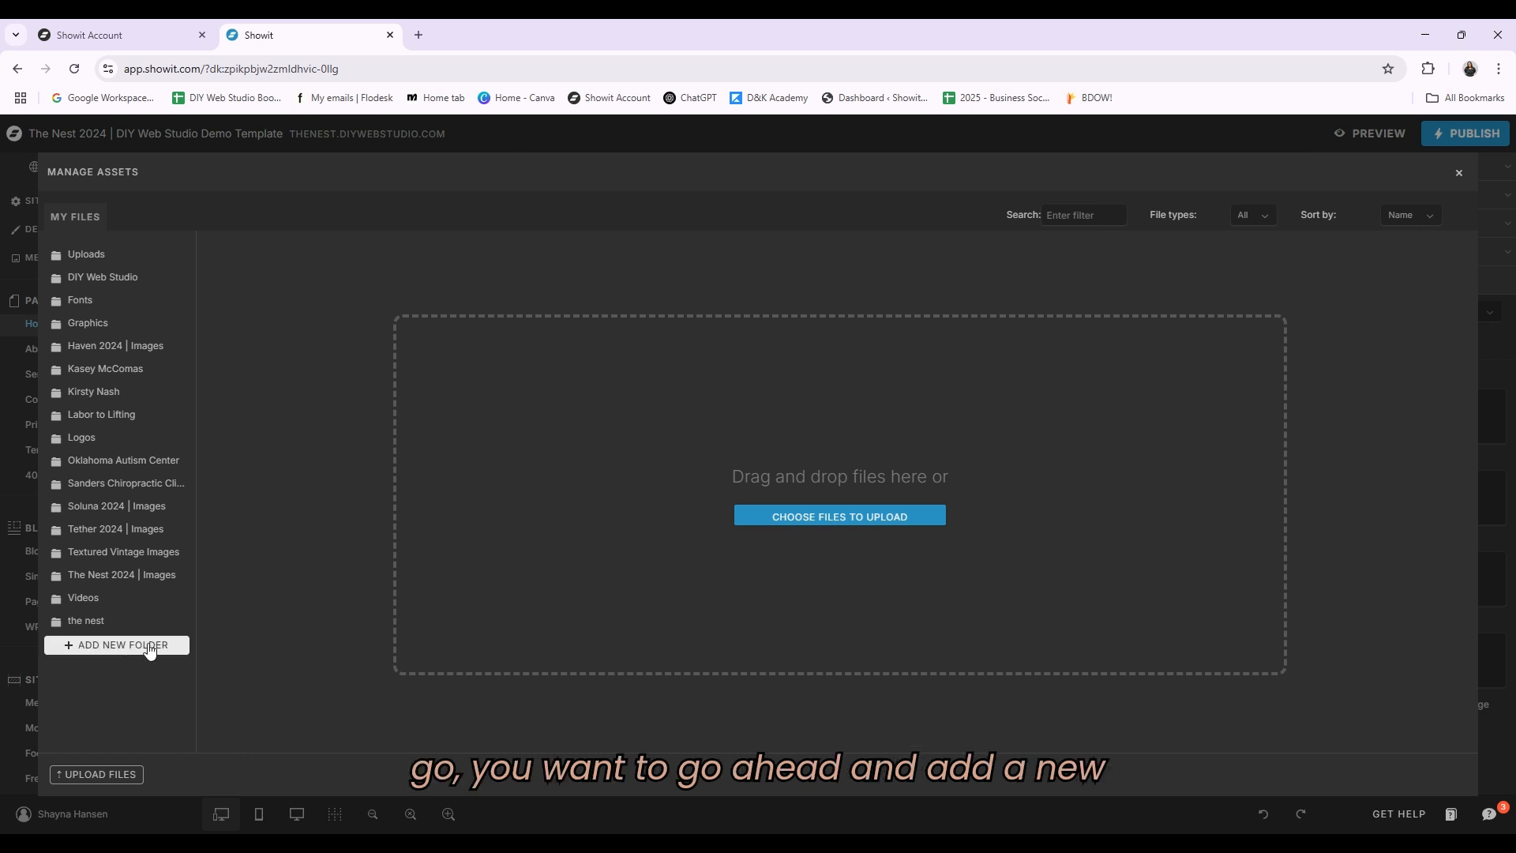
click(149, 647)
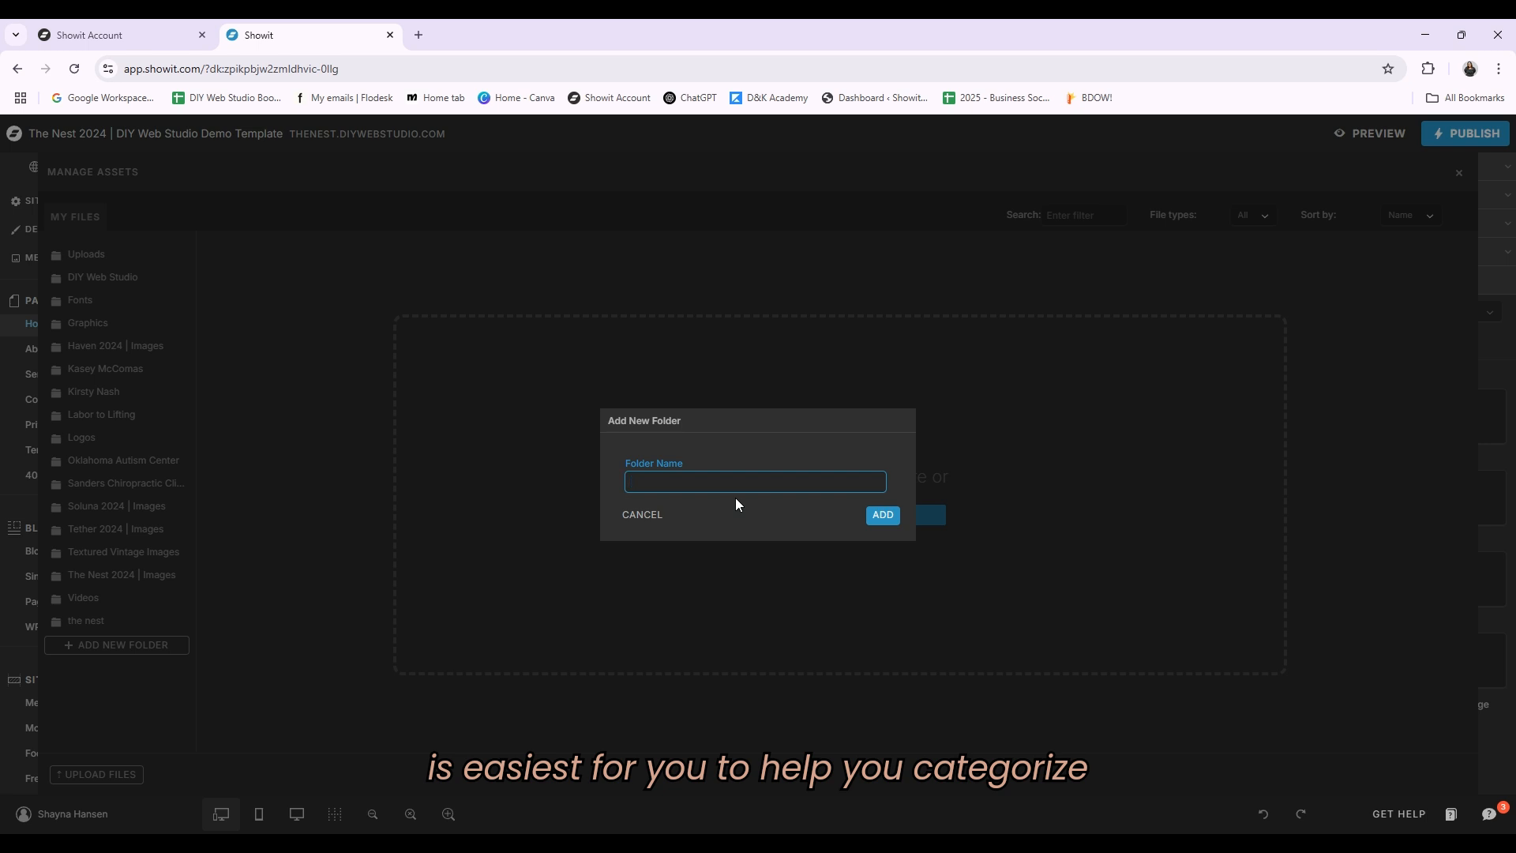
click(664, 517)
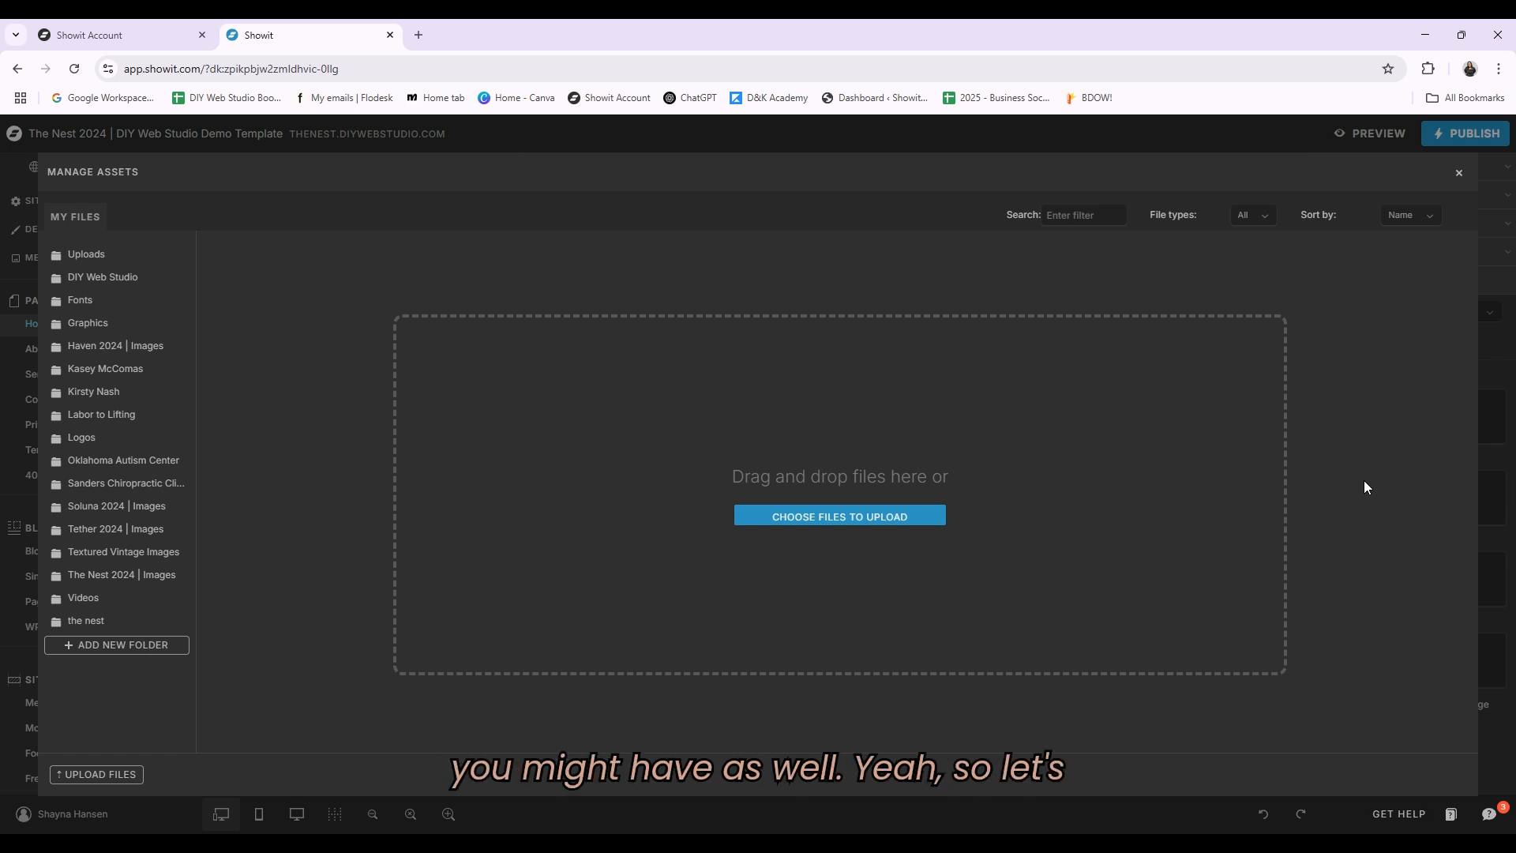
click(1460, 173)
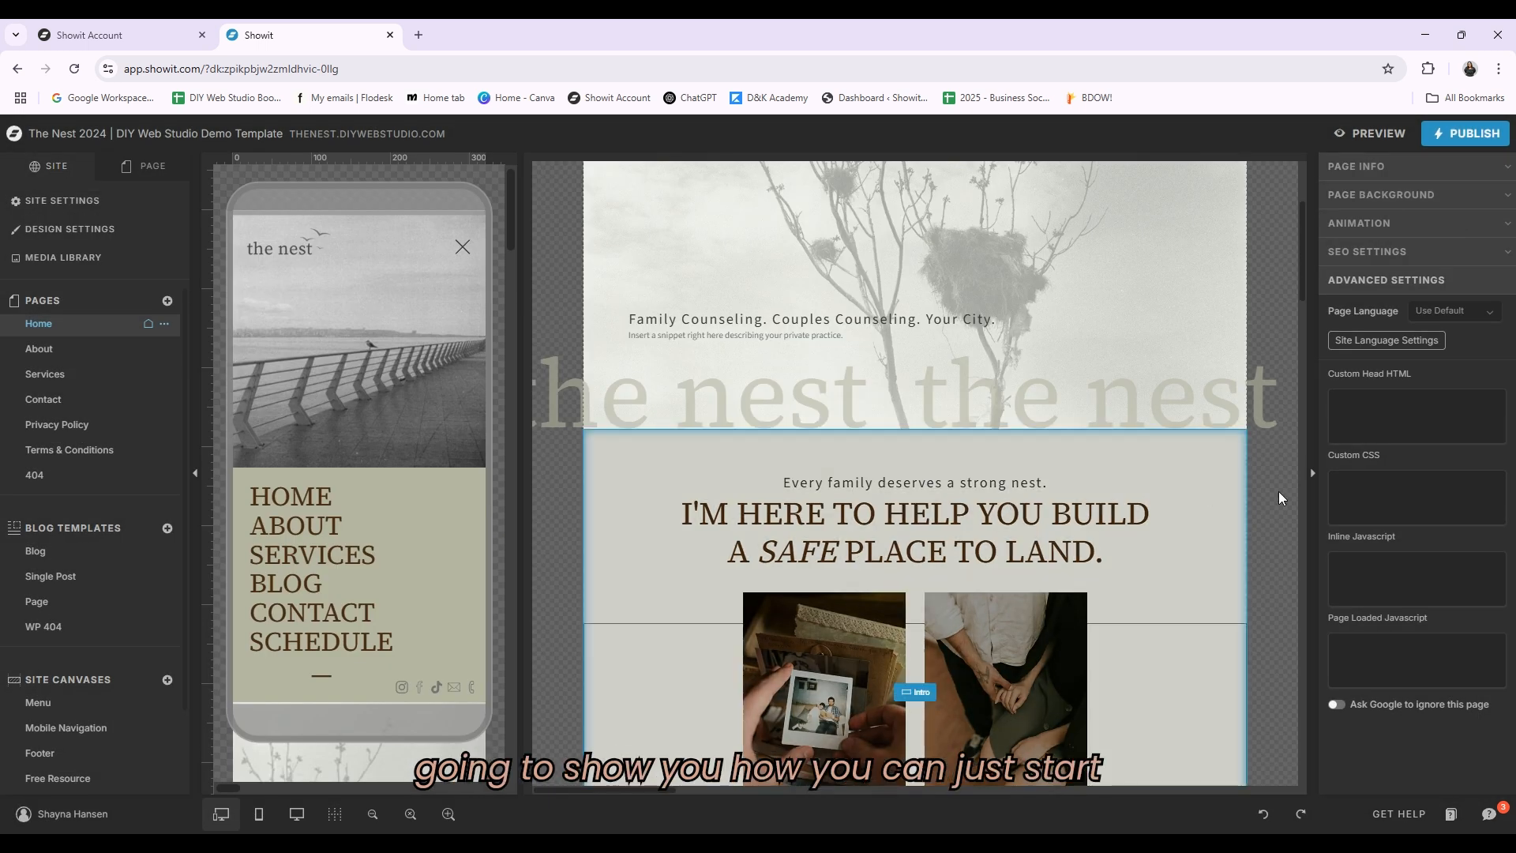
Step: Select the intro canvas and open the home page's layer list to view its canvases
click(1179, 499)
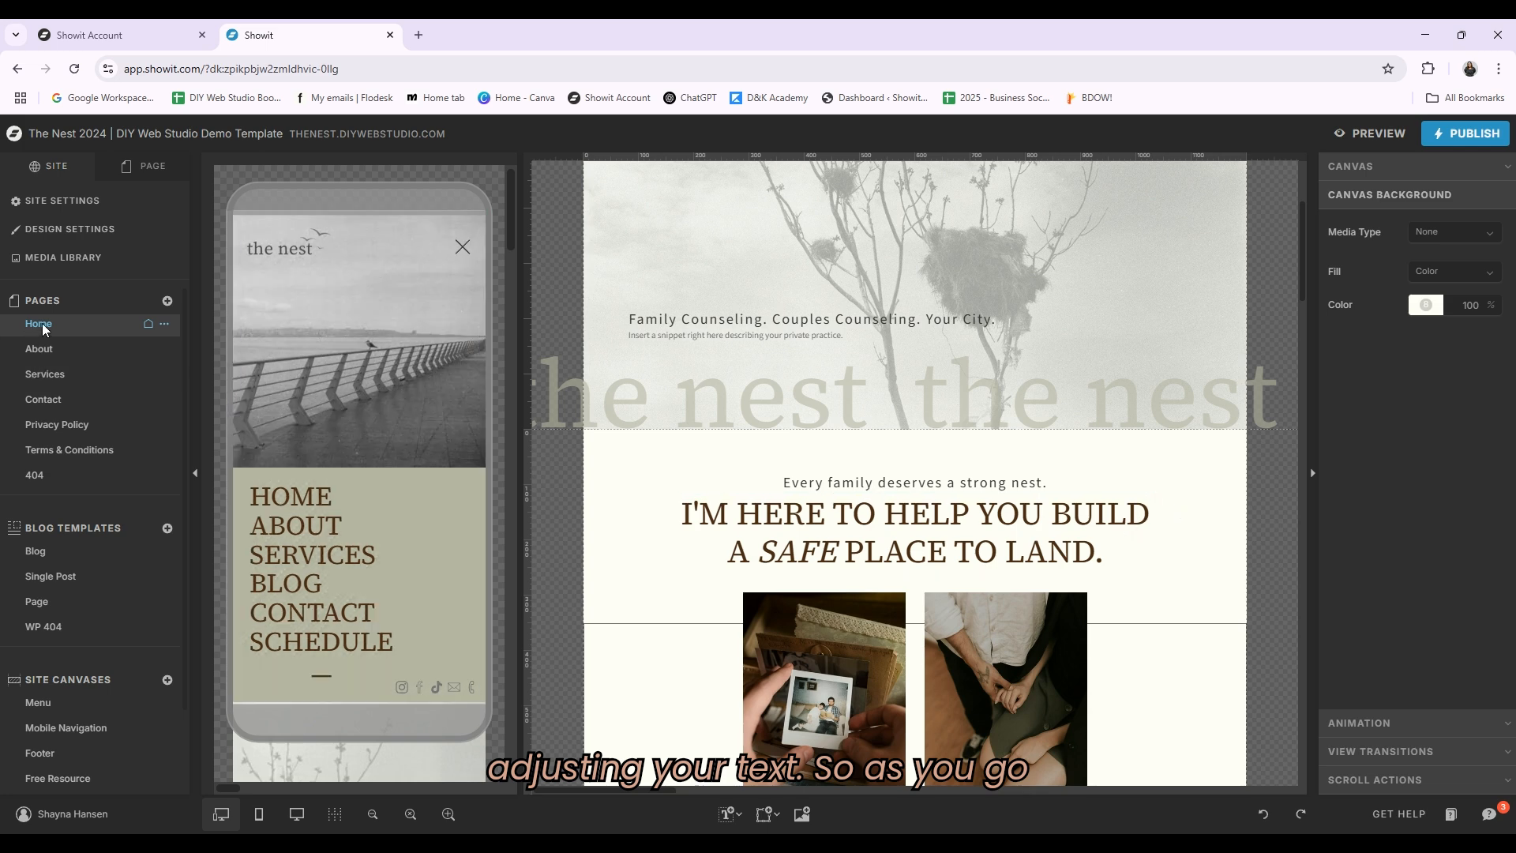
scroll(1186, 543, up, 2)
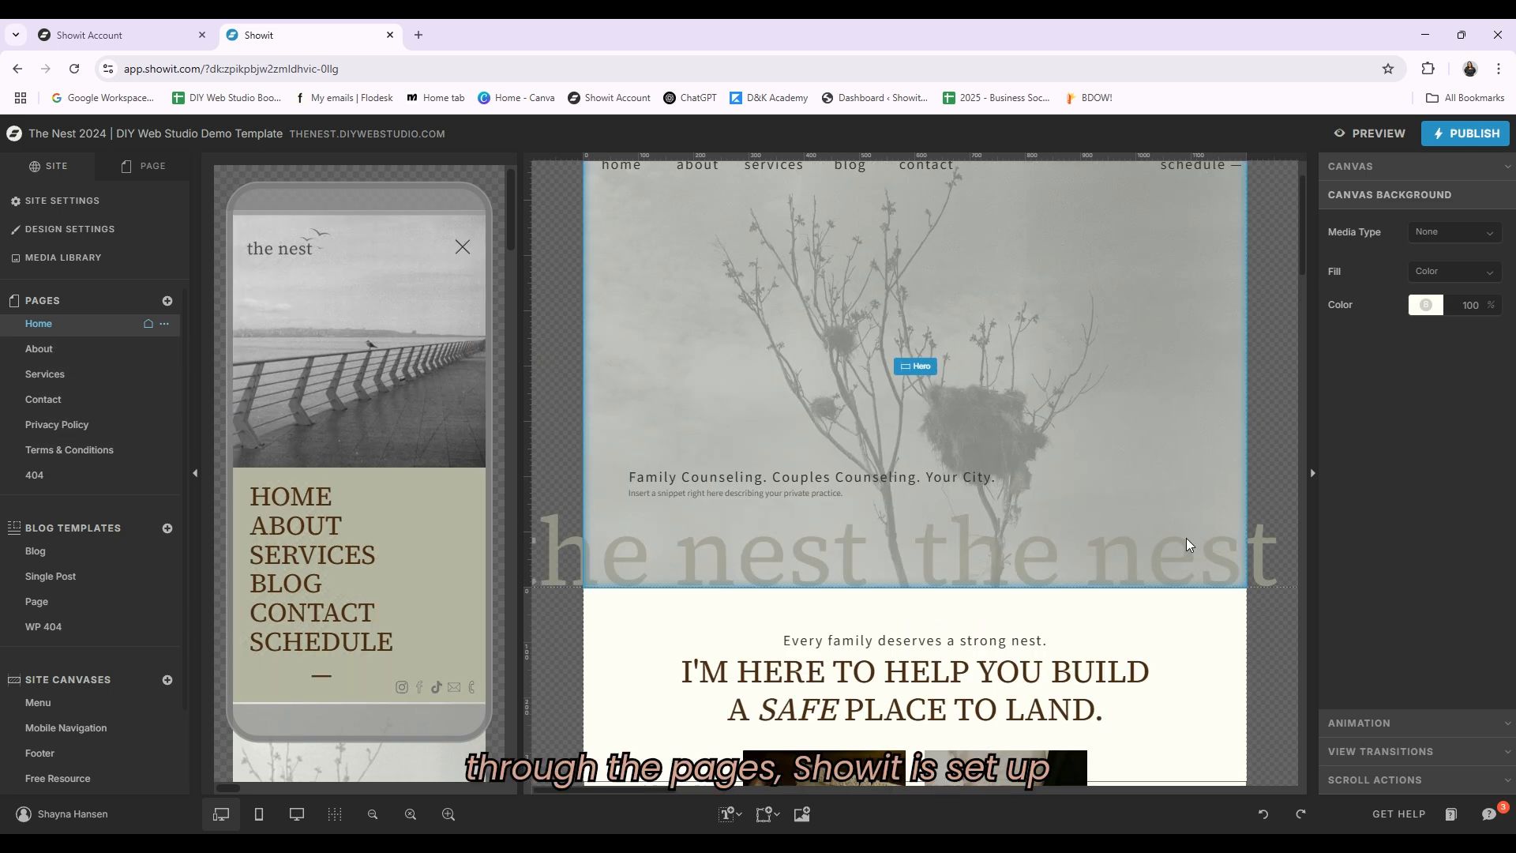
scroll(1186, 539, up, 1)
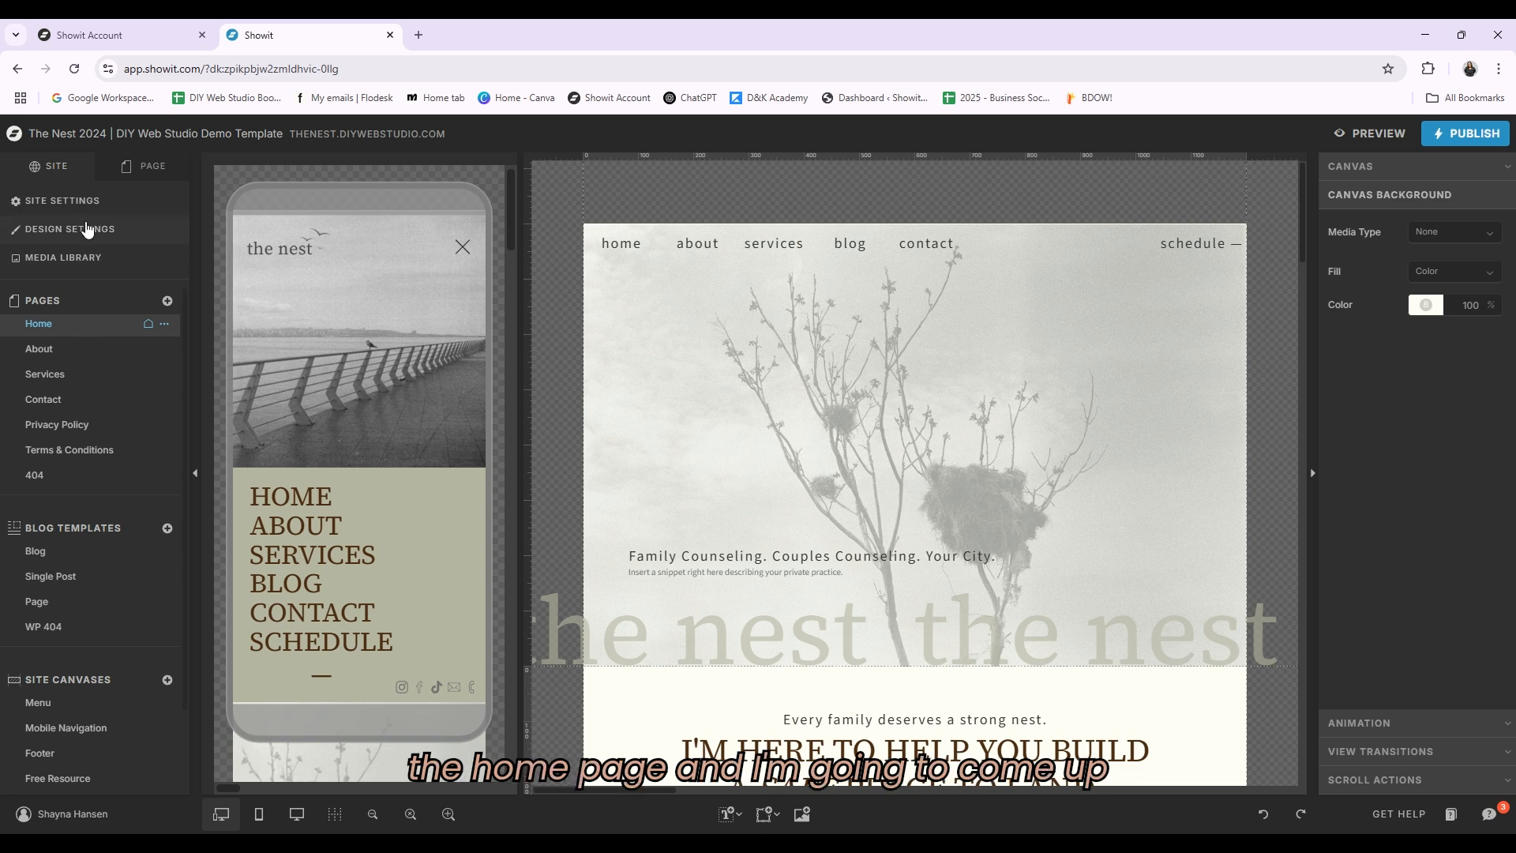
click(139, 169)
click(14, 228)
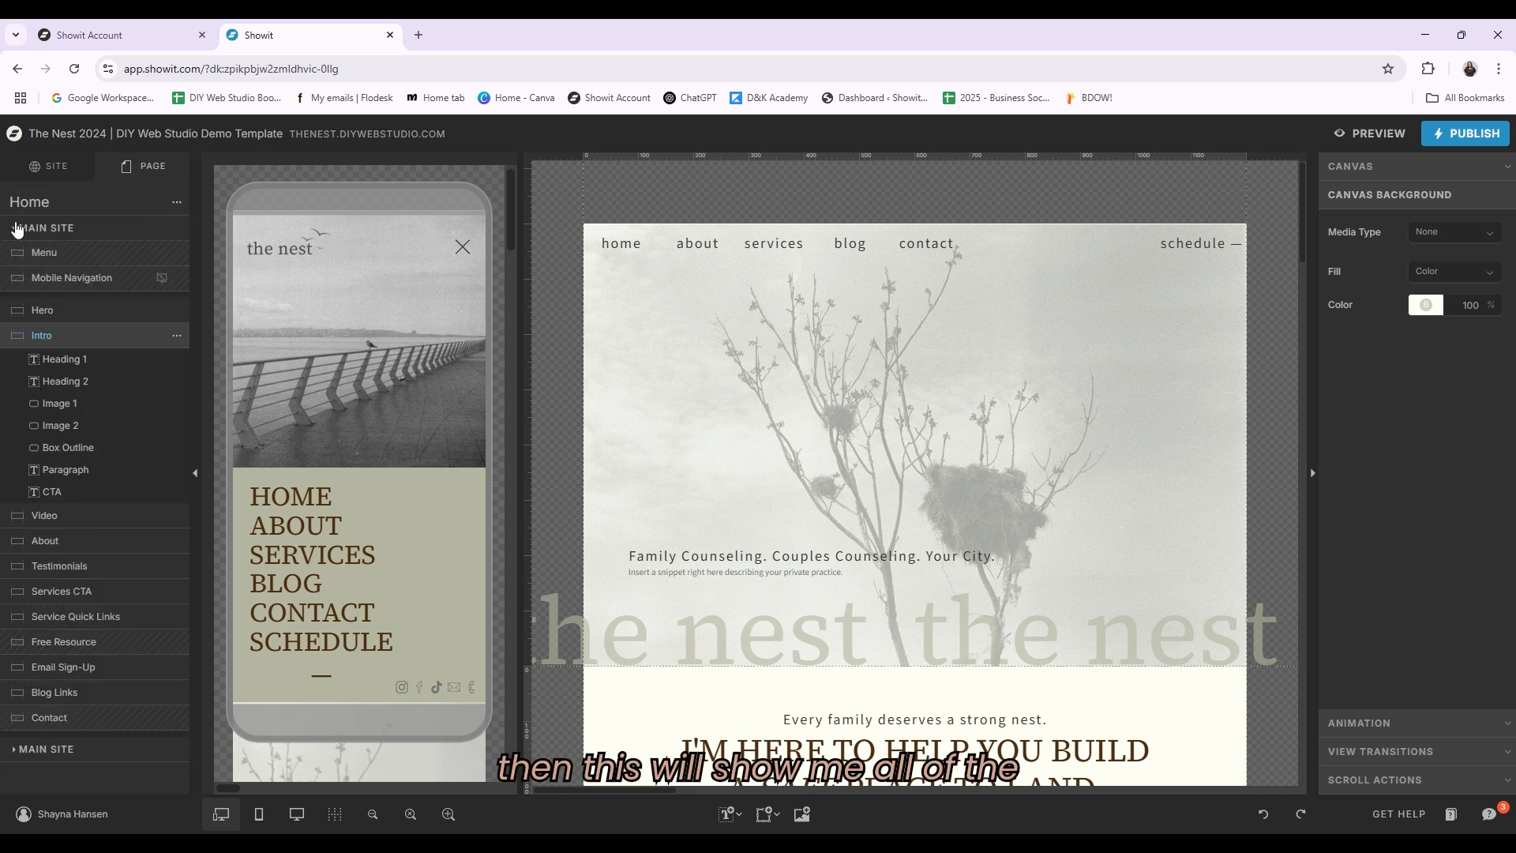
click(30, 204)
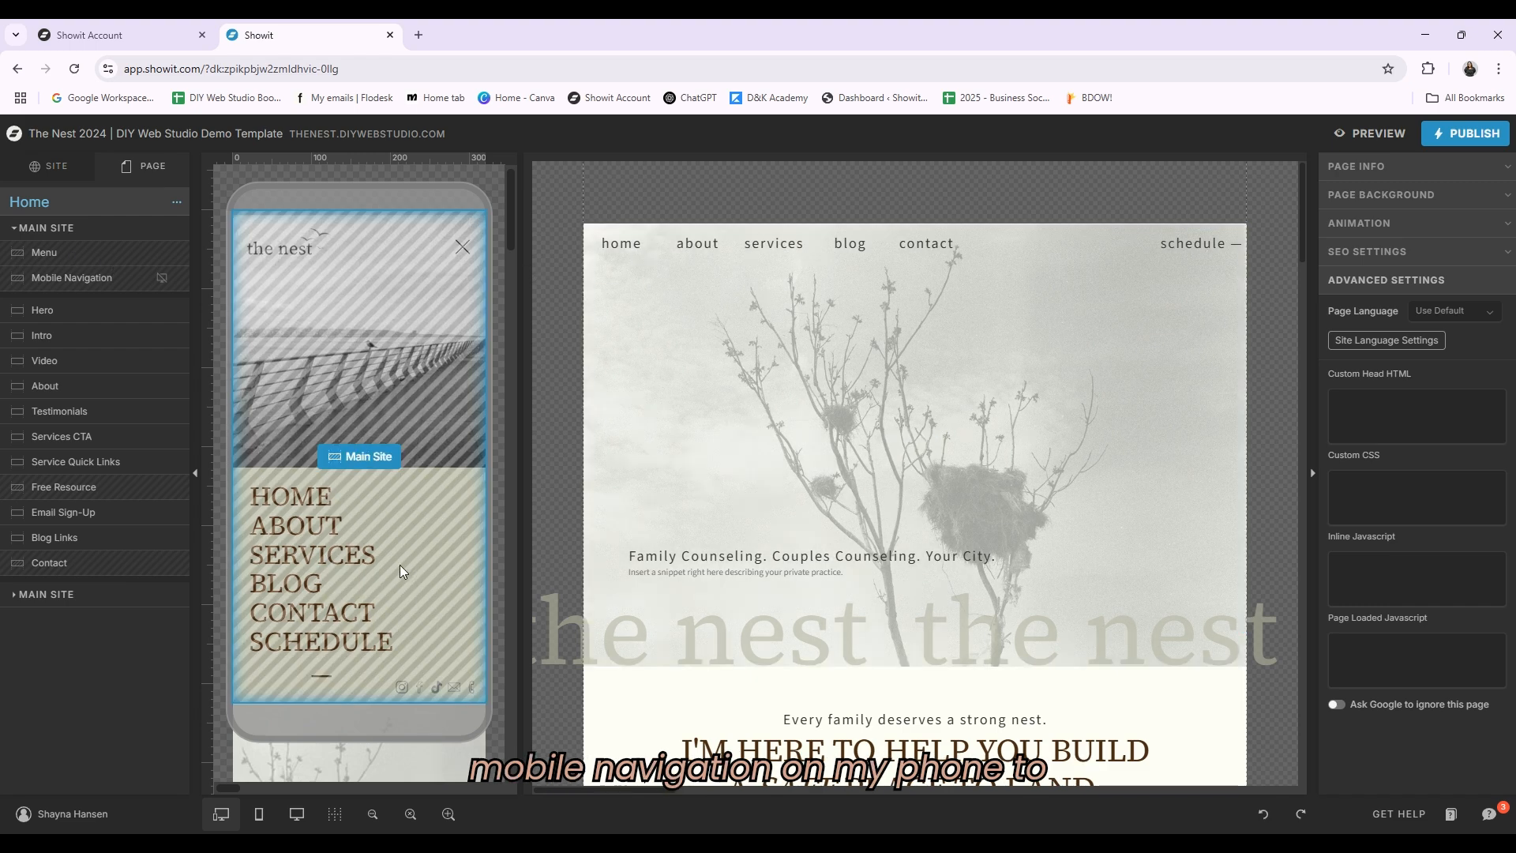
Step: Scroll through the home page canvases to review the hero, intro, video and about sections
scroll(994, 394, down, 4)
scroll(949, 415, up, 3)
scroll(949, 418, down, 7)
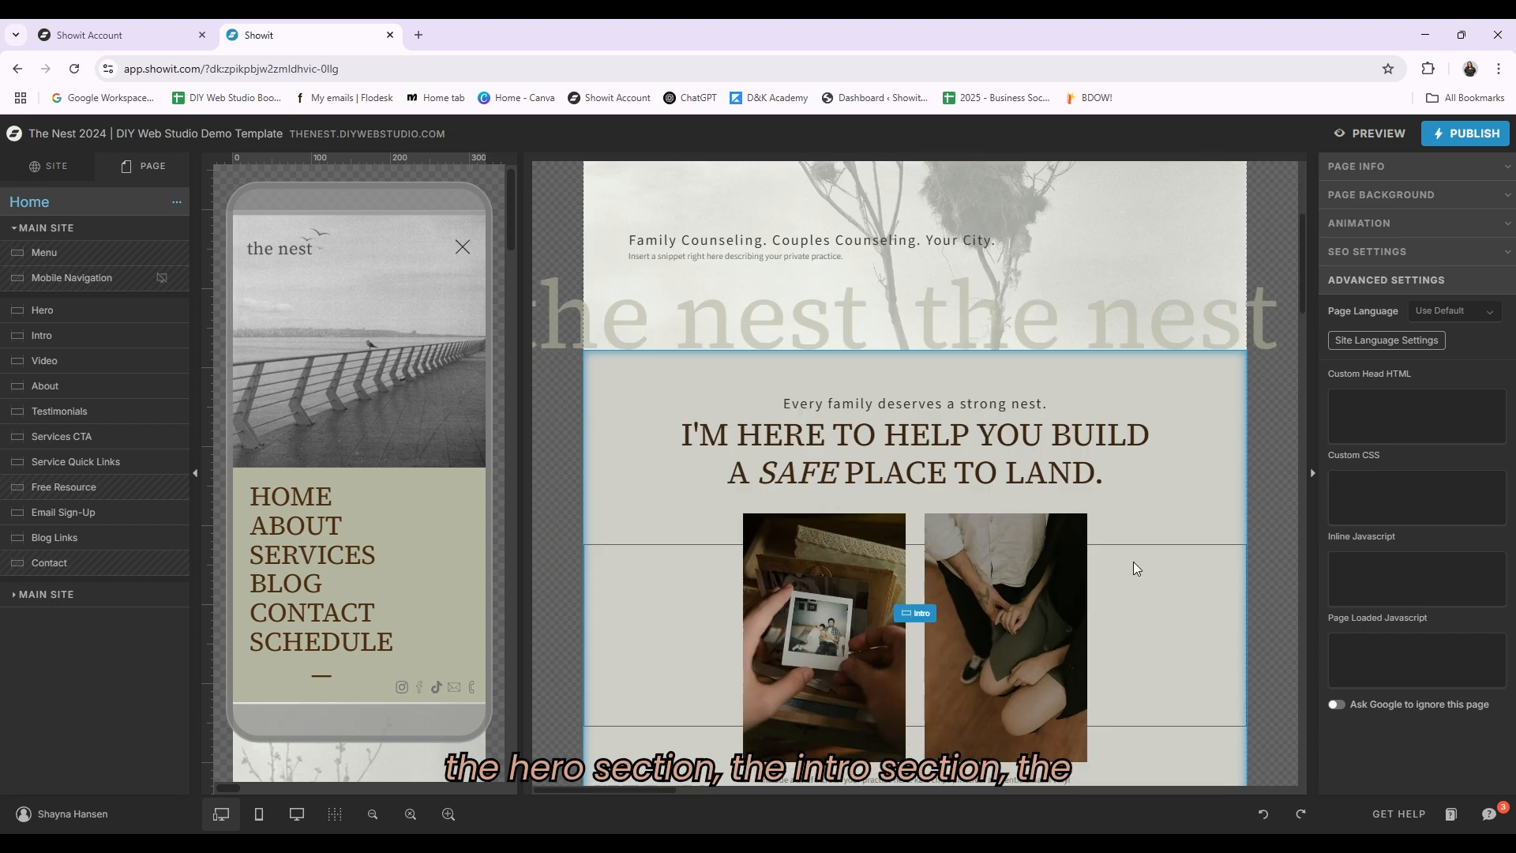
scroll(949, 638, down, 3)
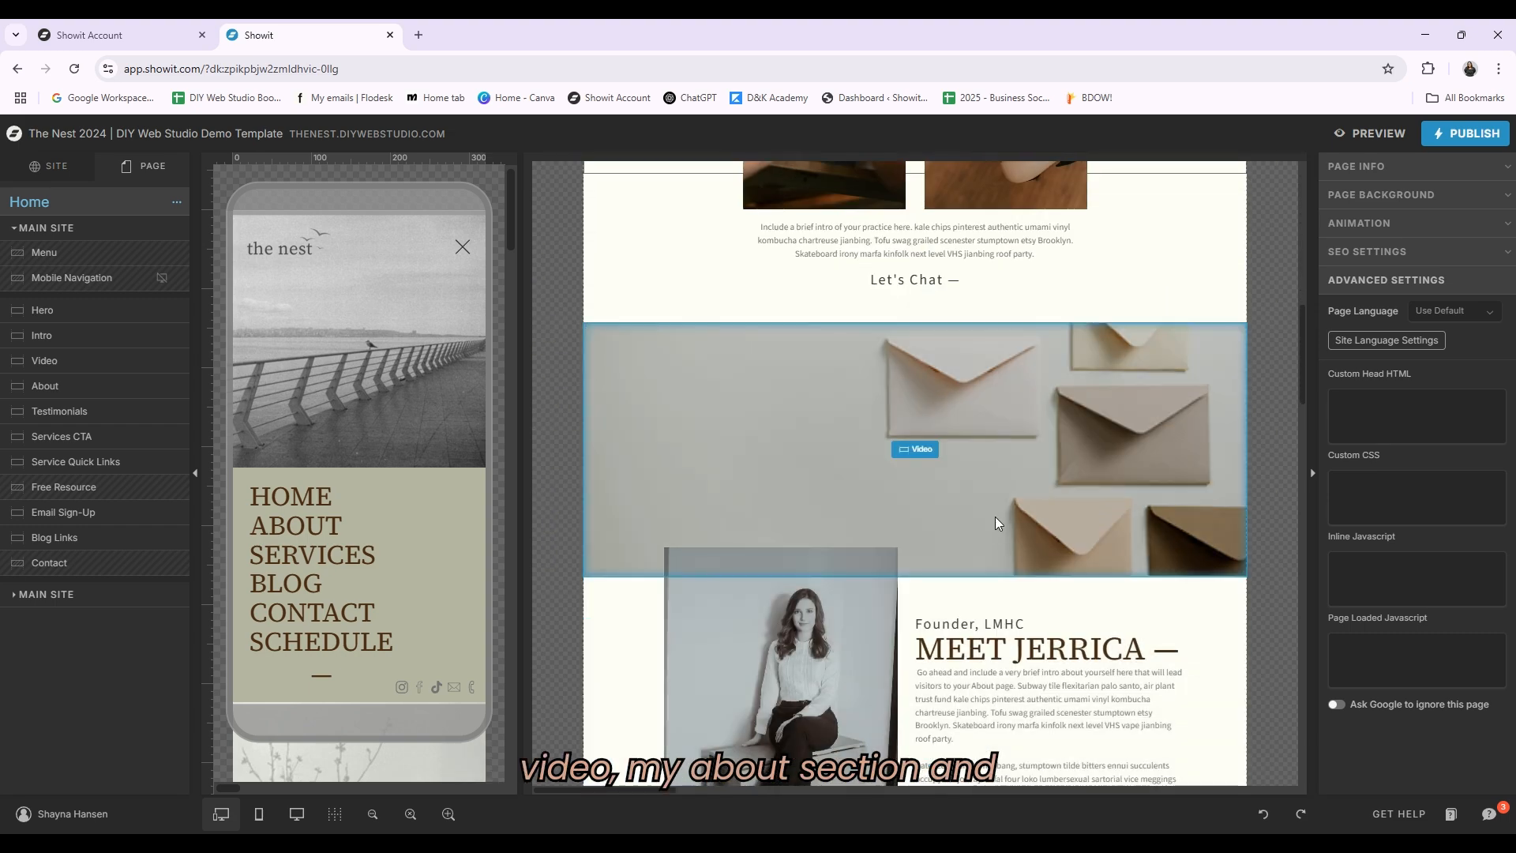
scroll(971, 502, down, 2)
scroll(1105, 543, down, 5)
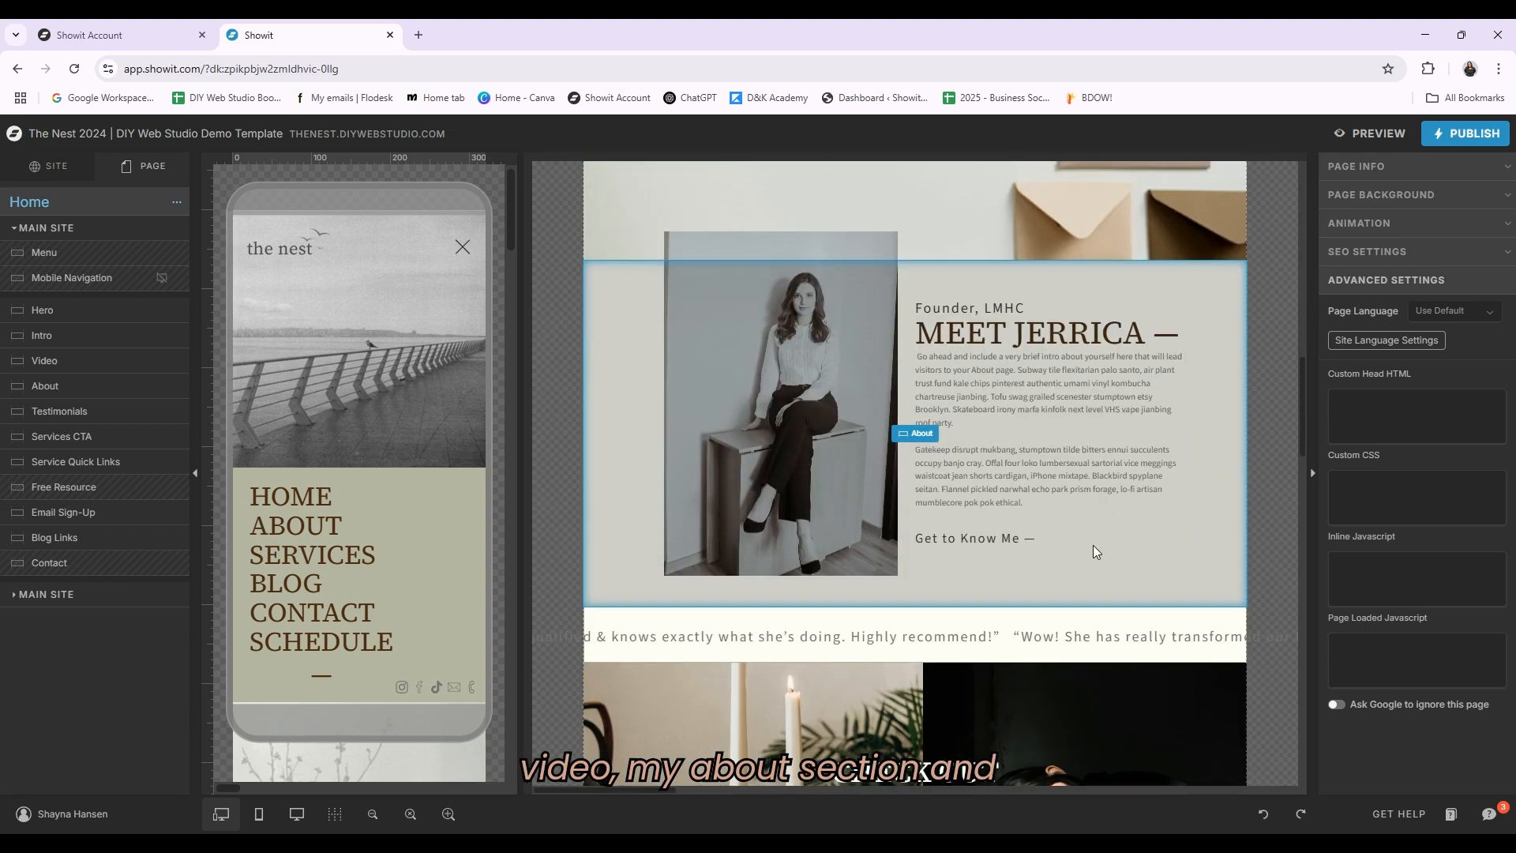
scroll(982, 611, up, 15)
scroll(947, 568, up, 5)
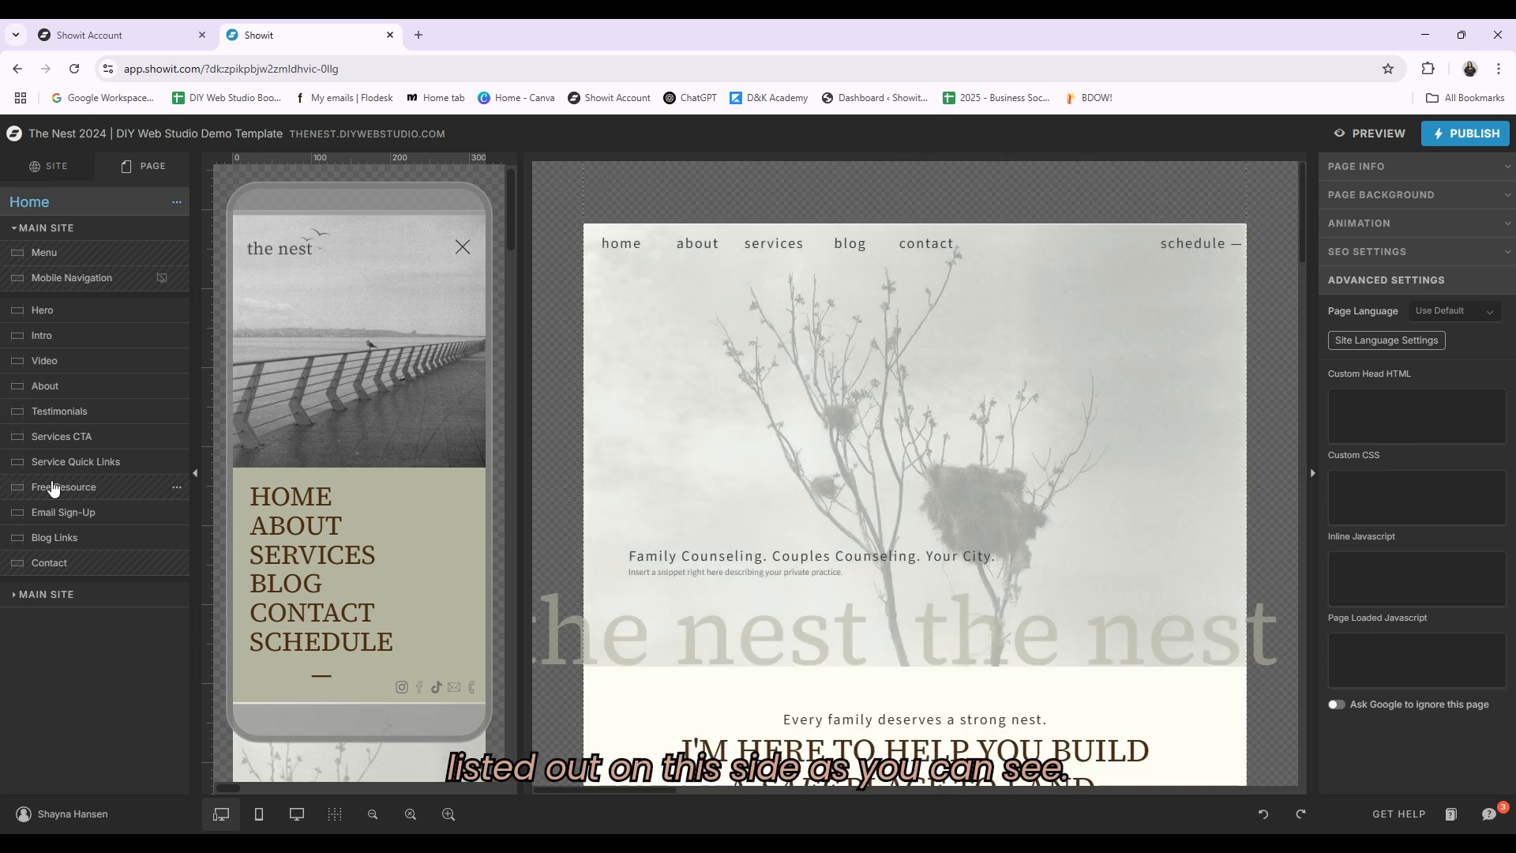
scroll(1026, 437, down, 1)
scroll(1050, 450, down, 3)
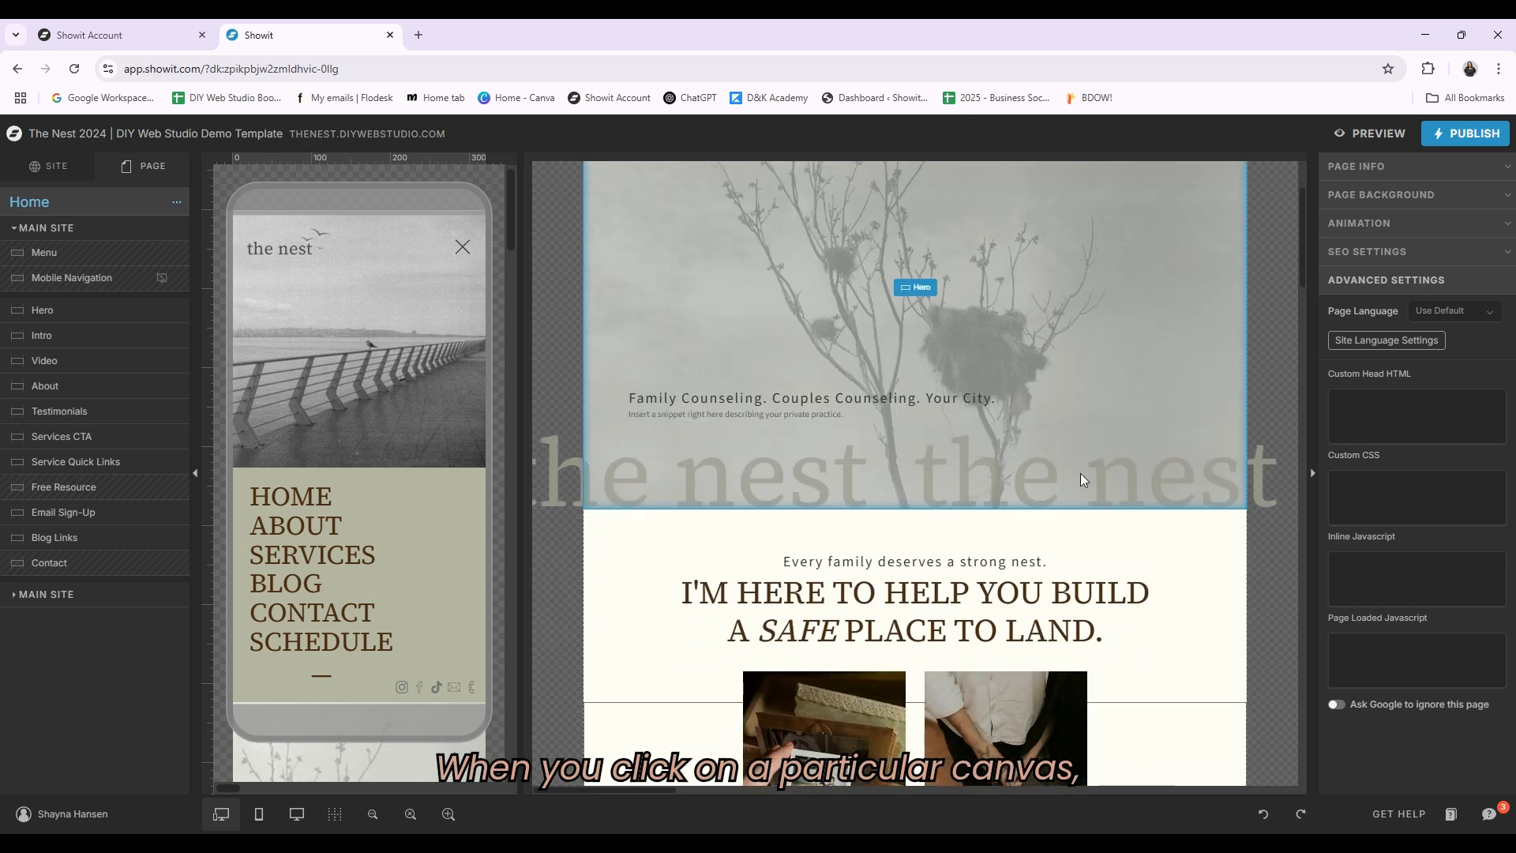
scroll(1081, 458, up, 2)
Step: Expand the hero canvas layers and inspect the heading, subheading and business name text styles
click(952, 396)
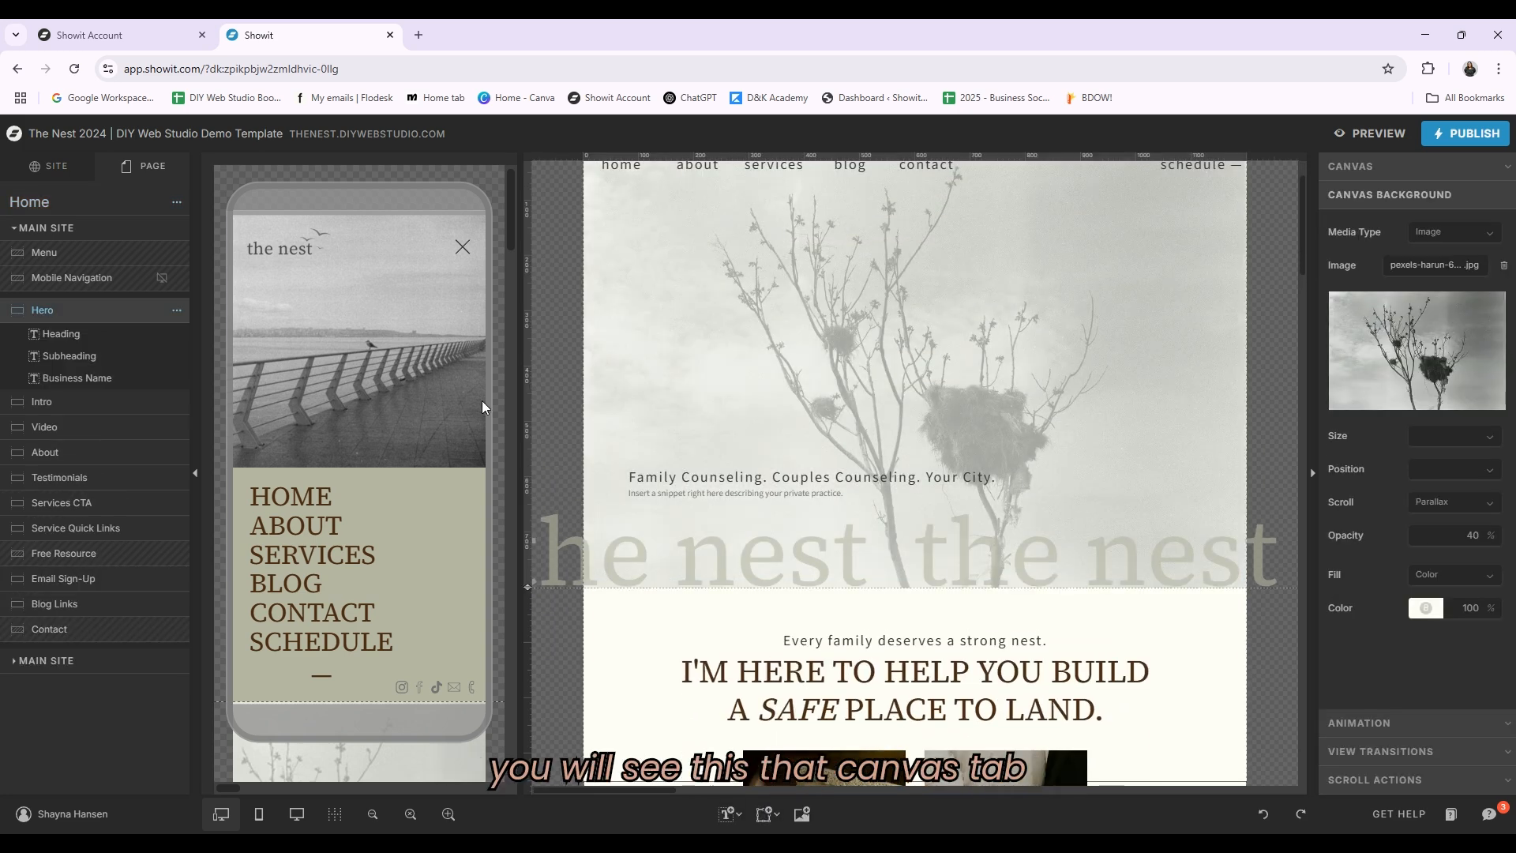
click(70, 336)
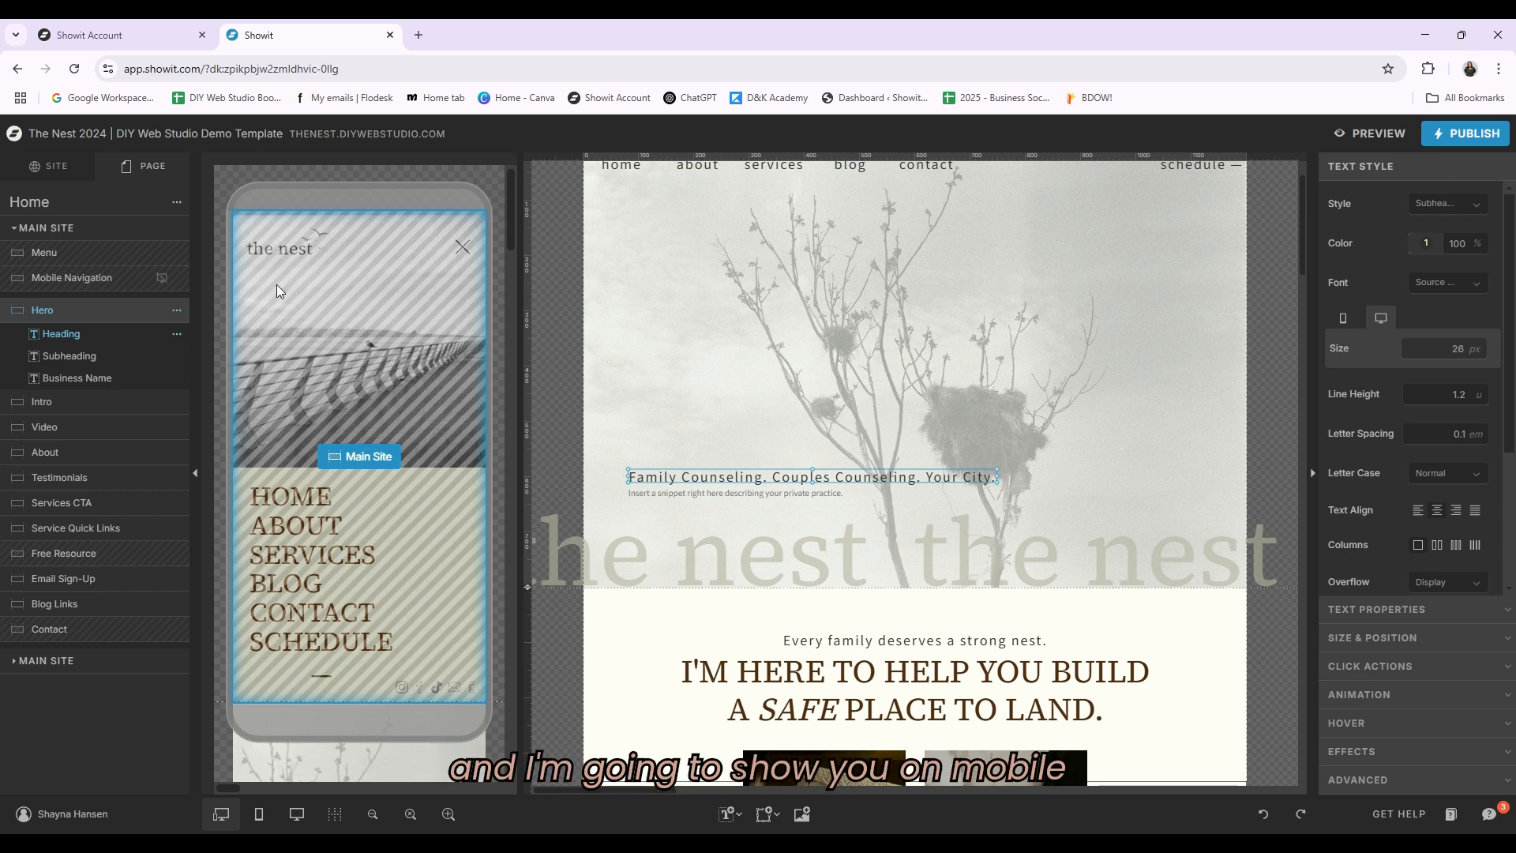
scroll(474, 424, down, 8)
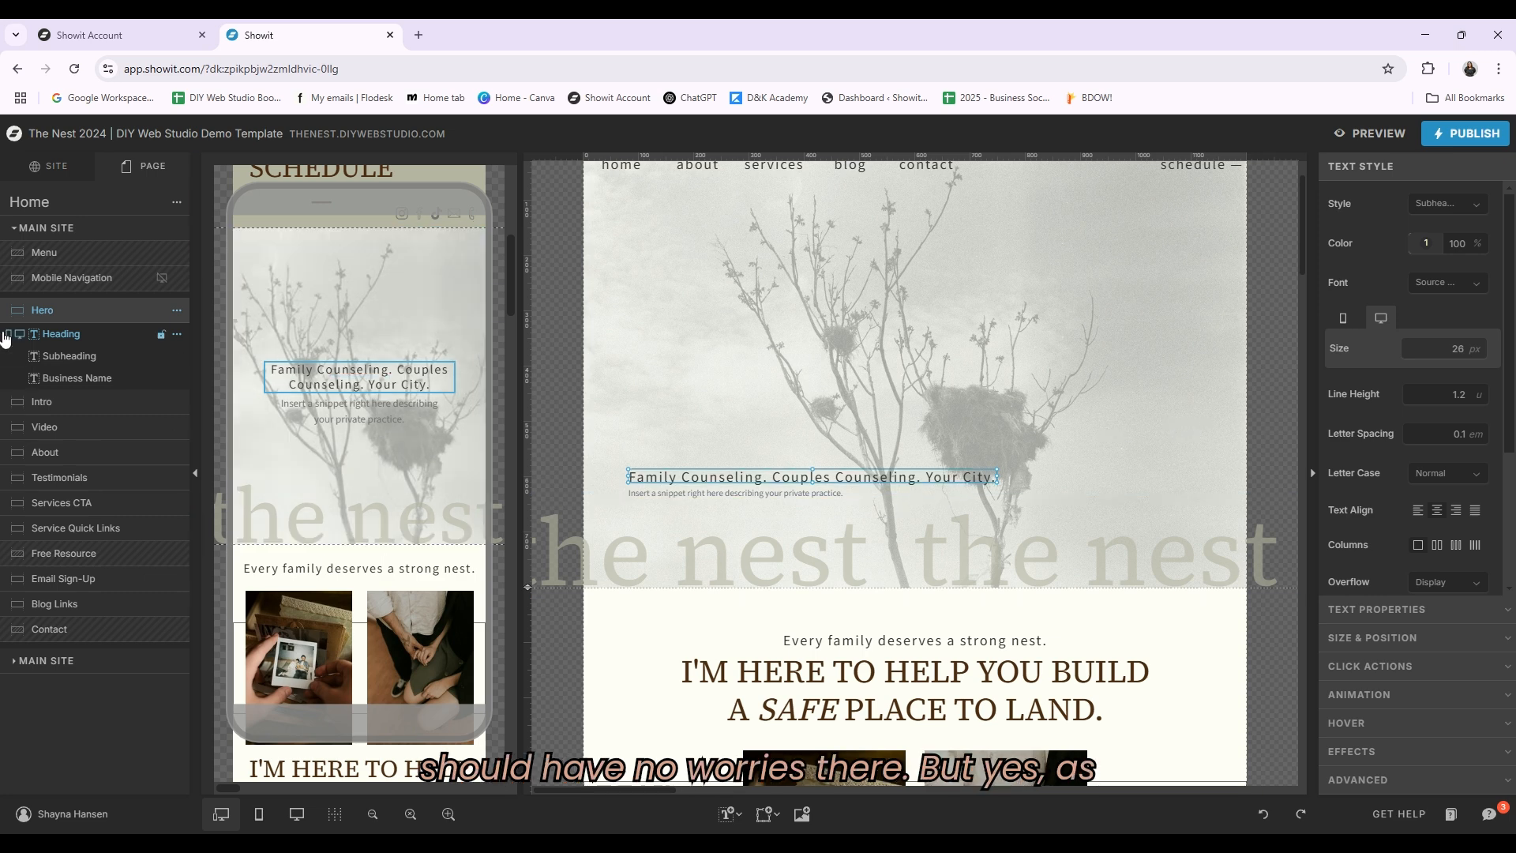
click(69, 362)
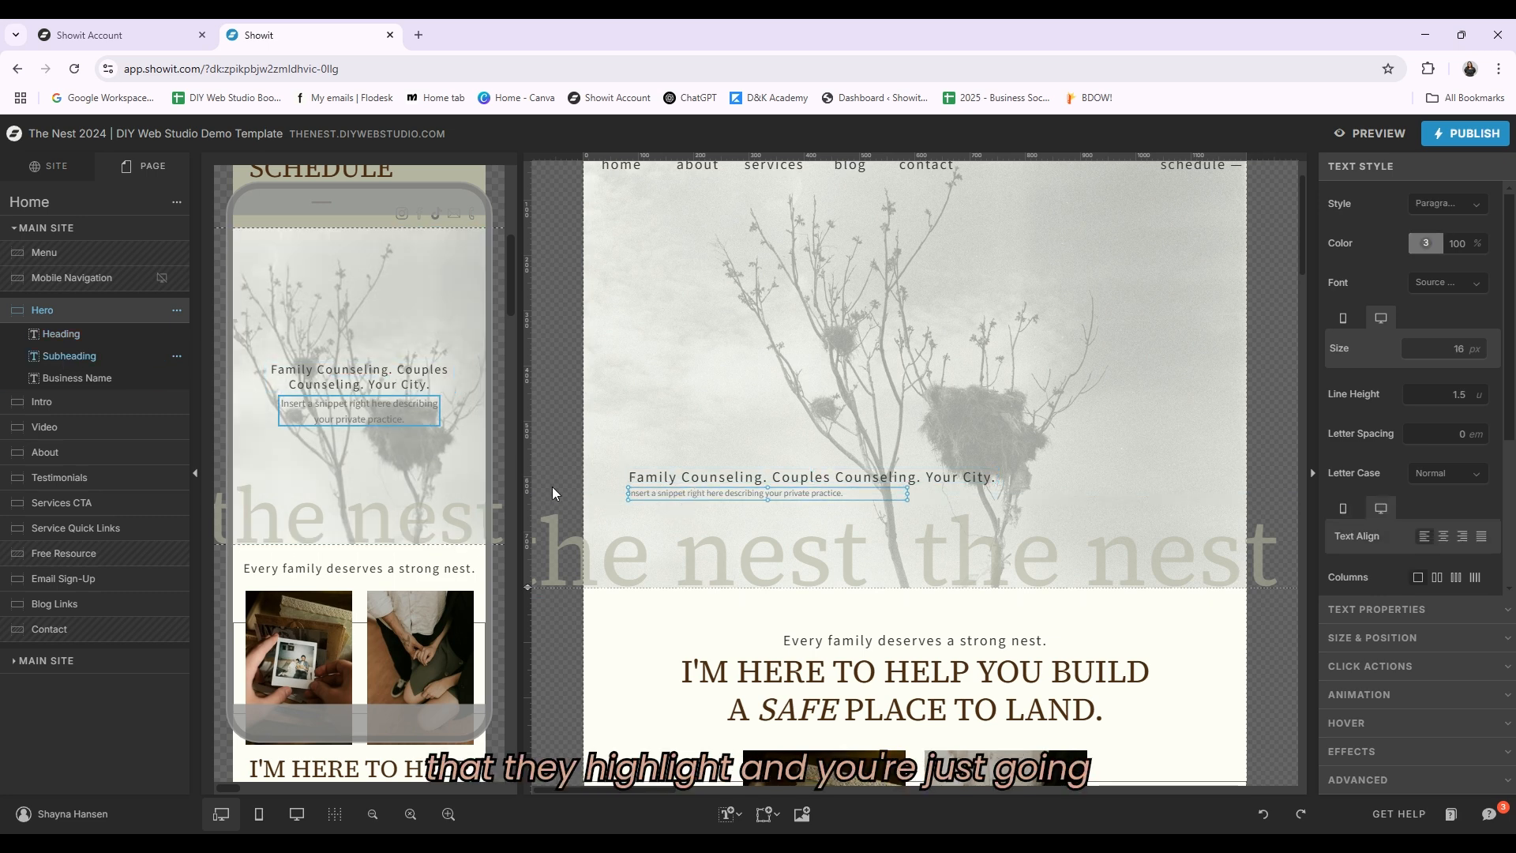
click(88, 380)
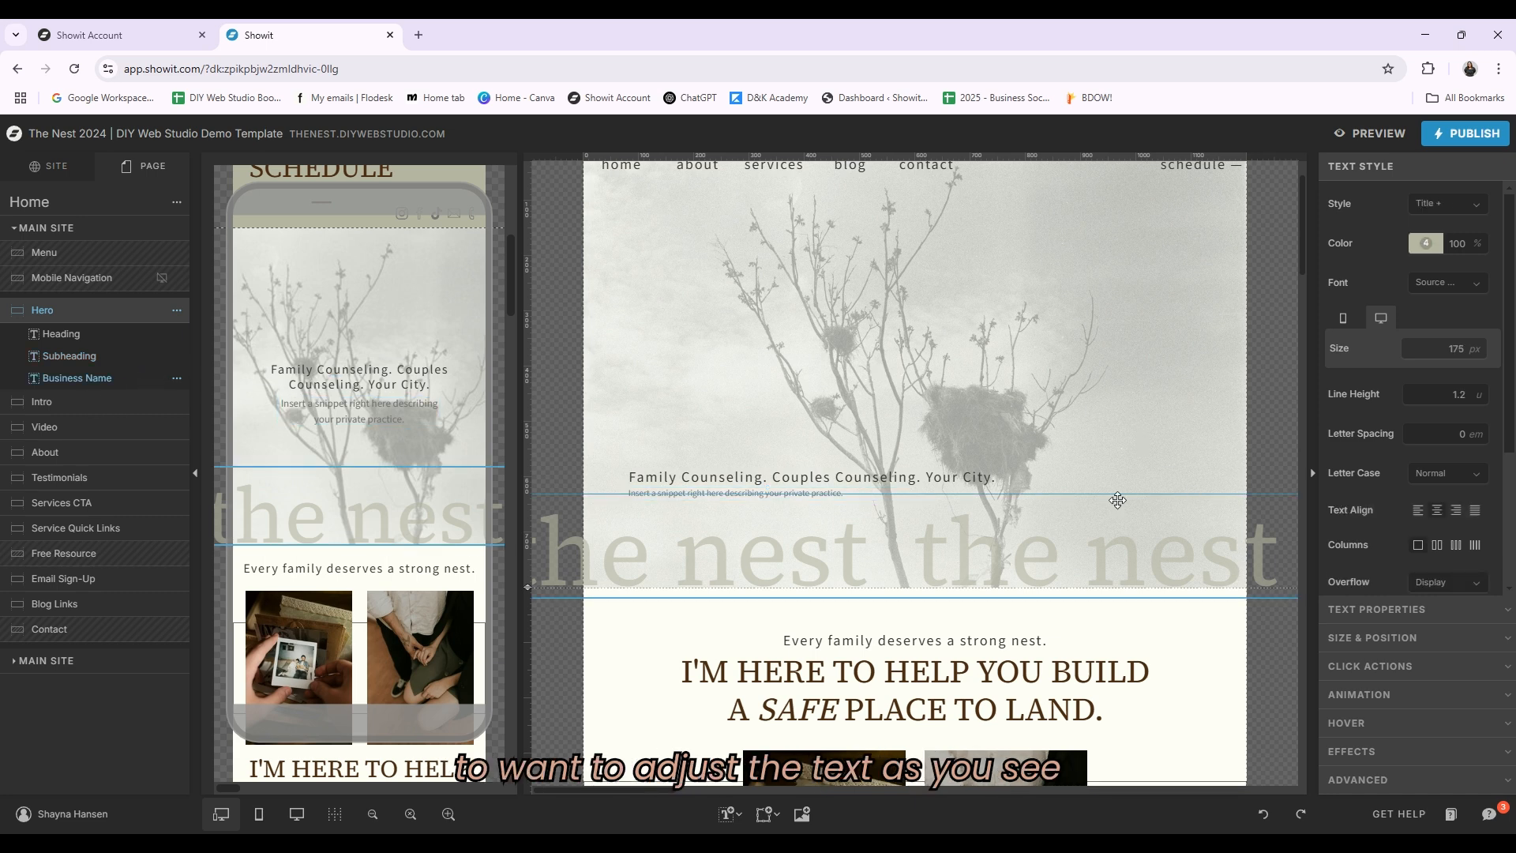
click(63, 336)
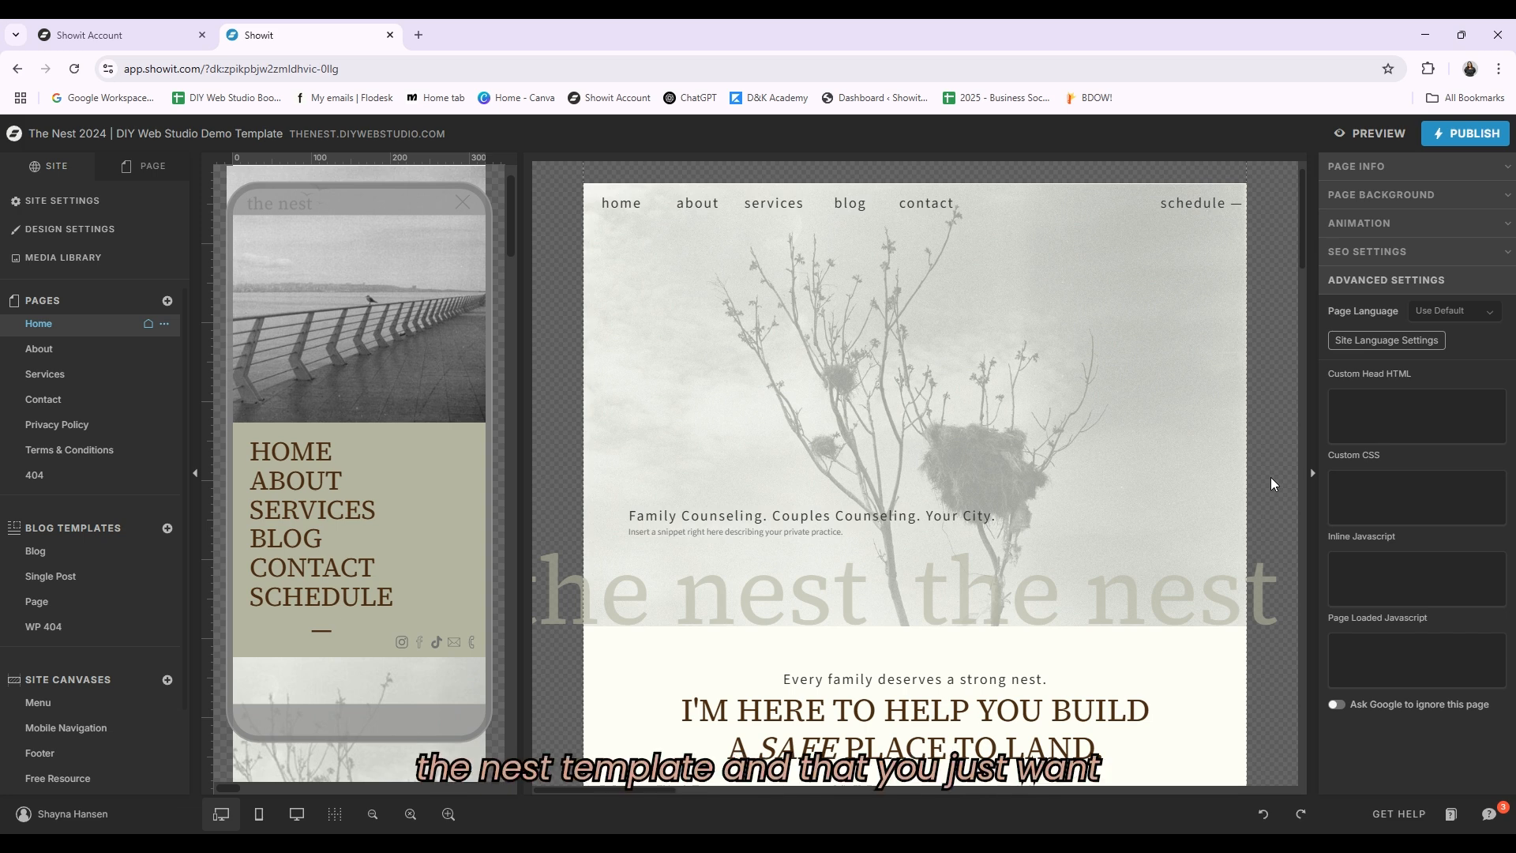
Step: Scroll down the home page to review the services, quick links and free resource sections
scroll(1271, 484, down, 5)
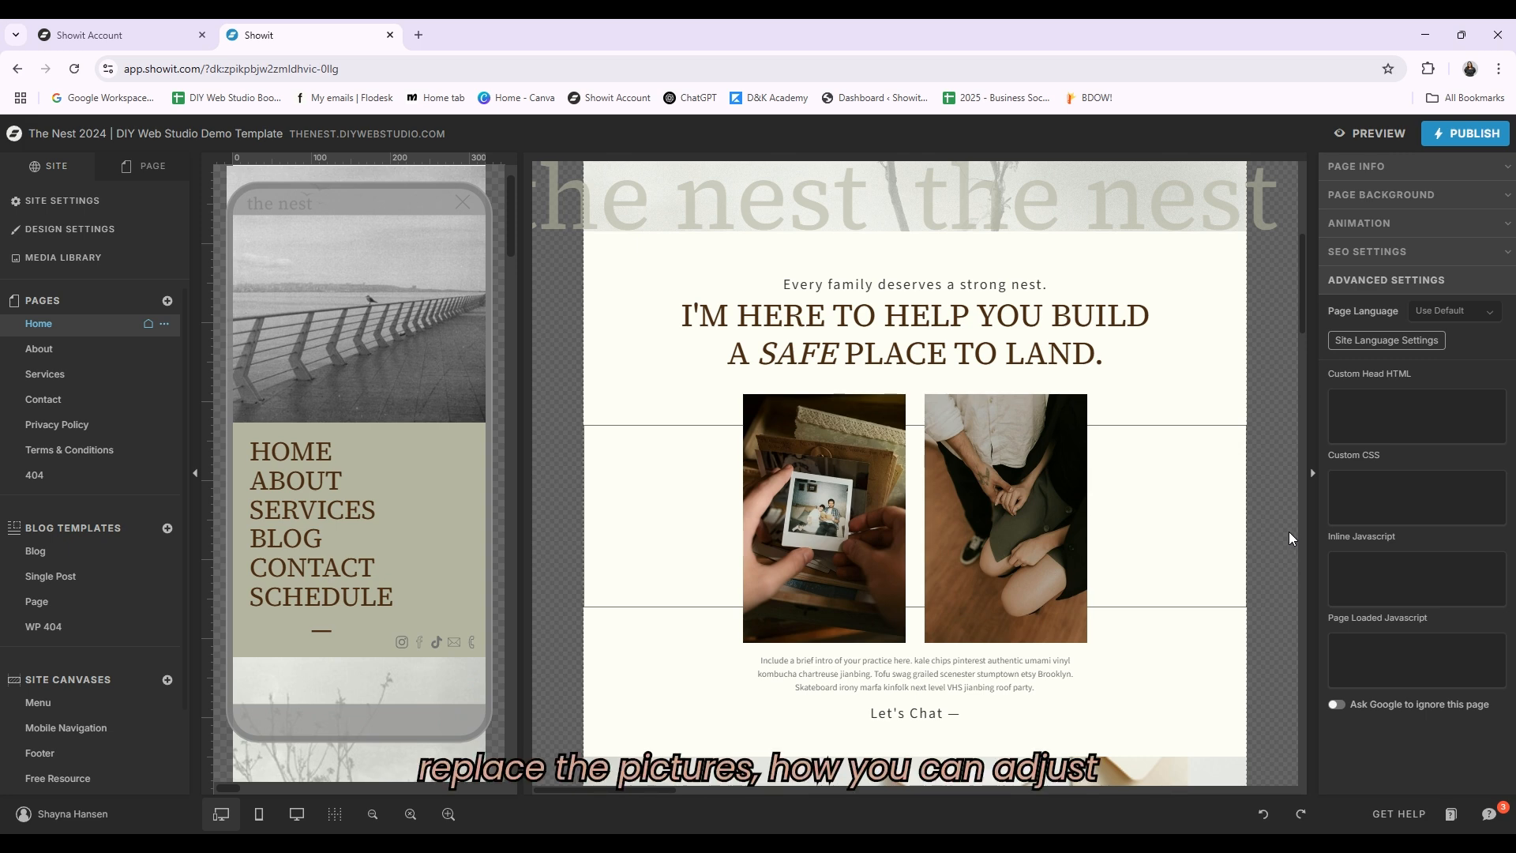
scroll(1288, 532, down, 2)
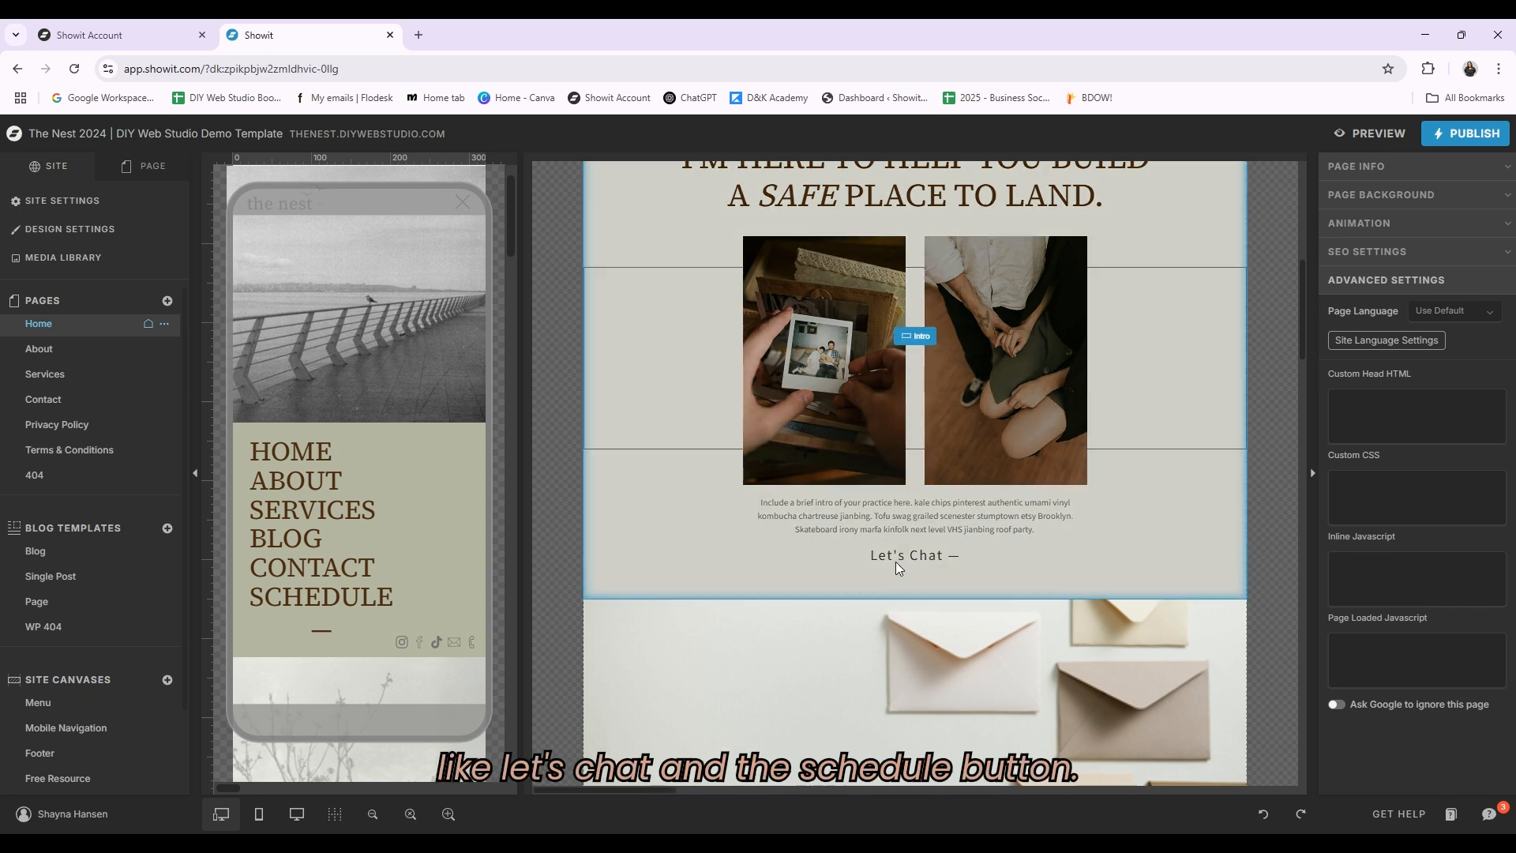
scroll(1144, 487, up, 7)
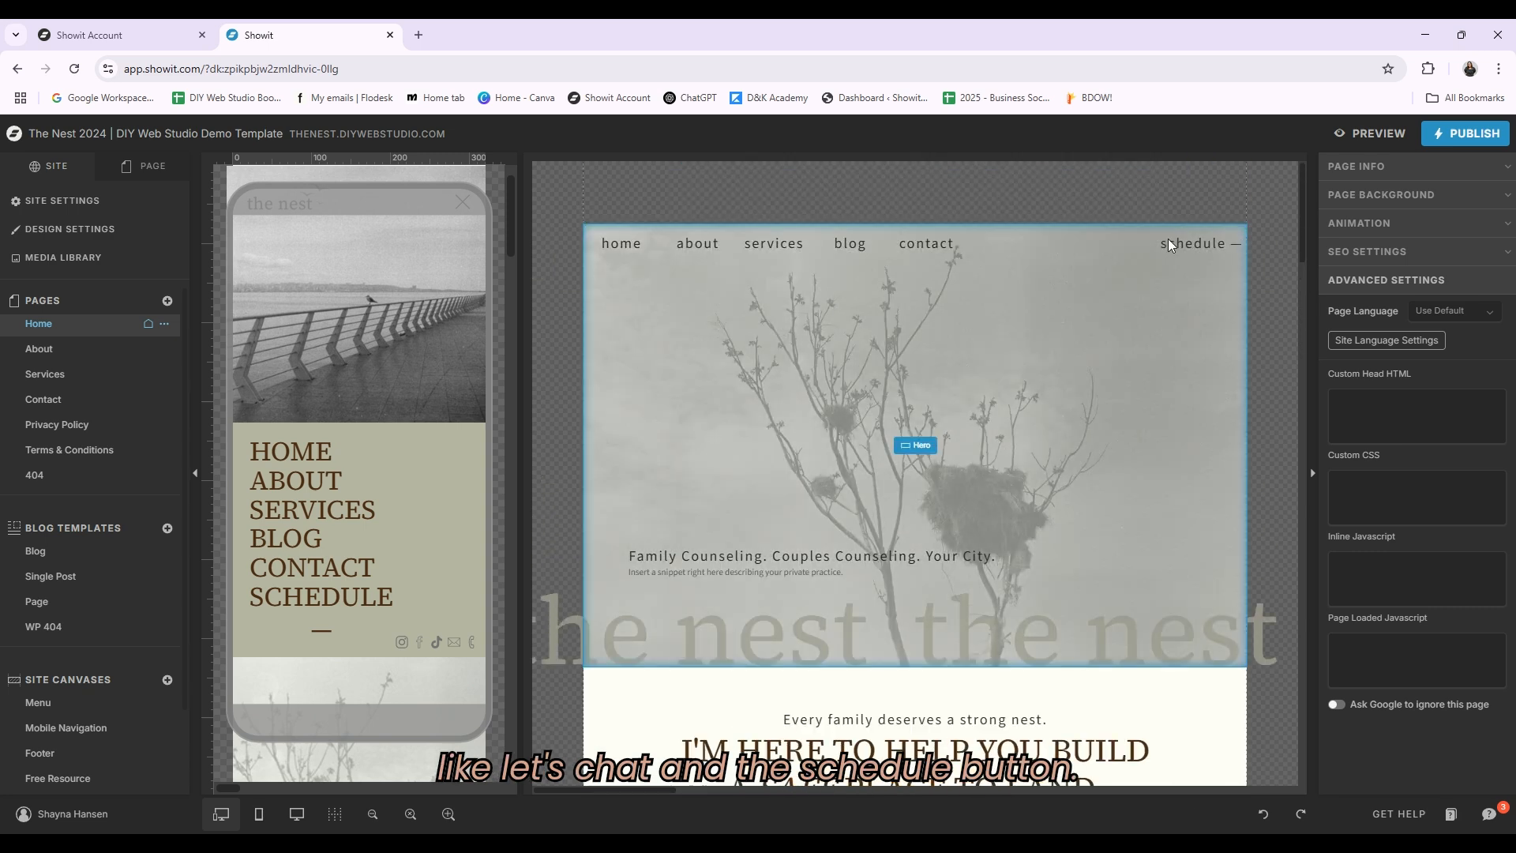
scroll(1191, 580, down, 10)
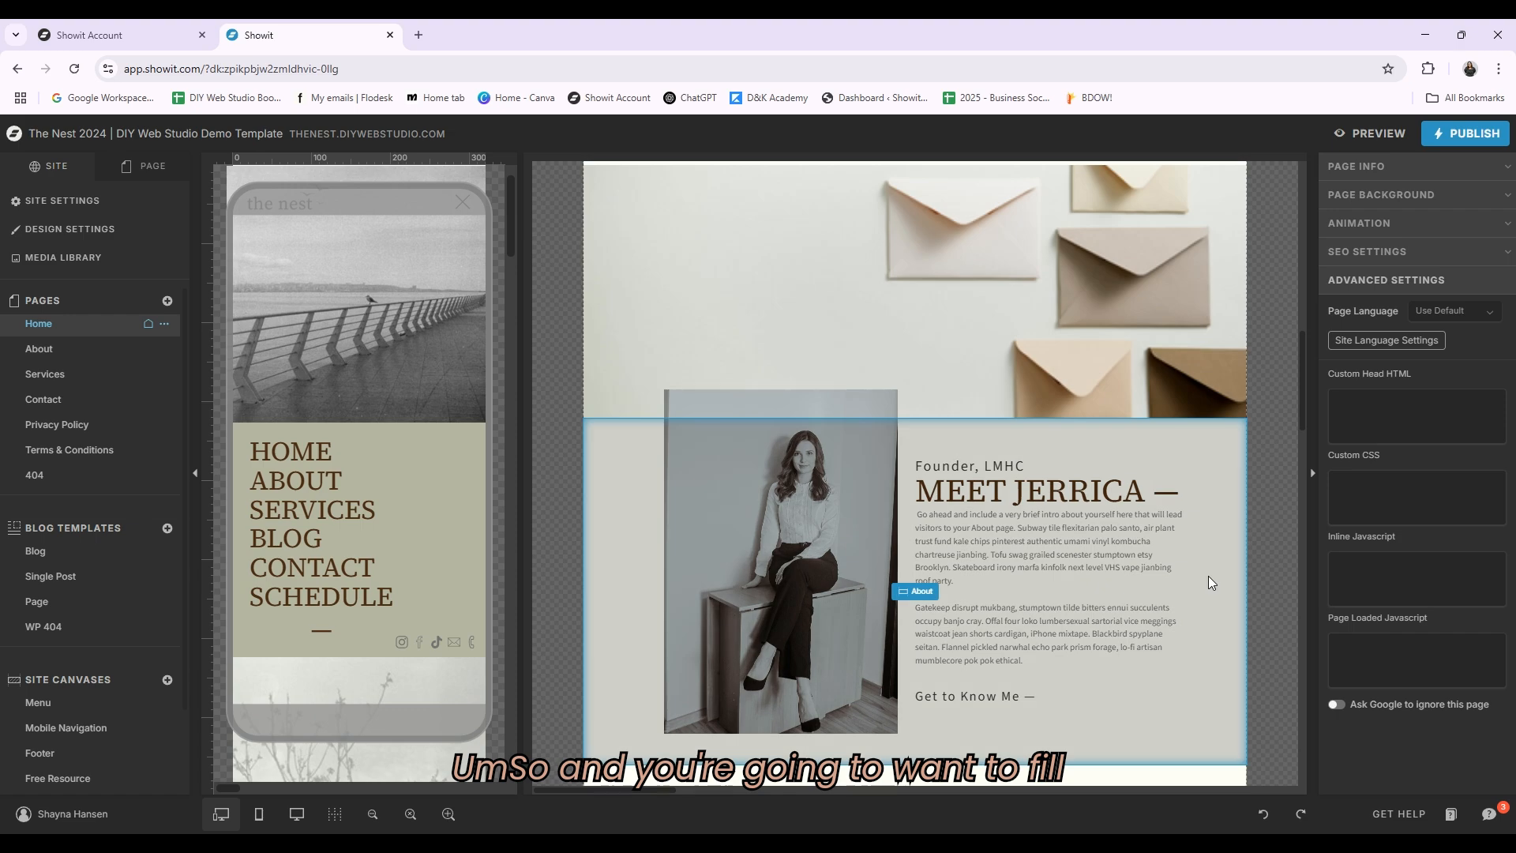
scroll(982, 395, down, 8)
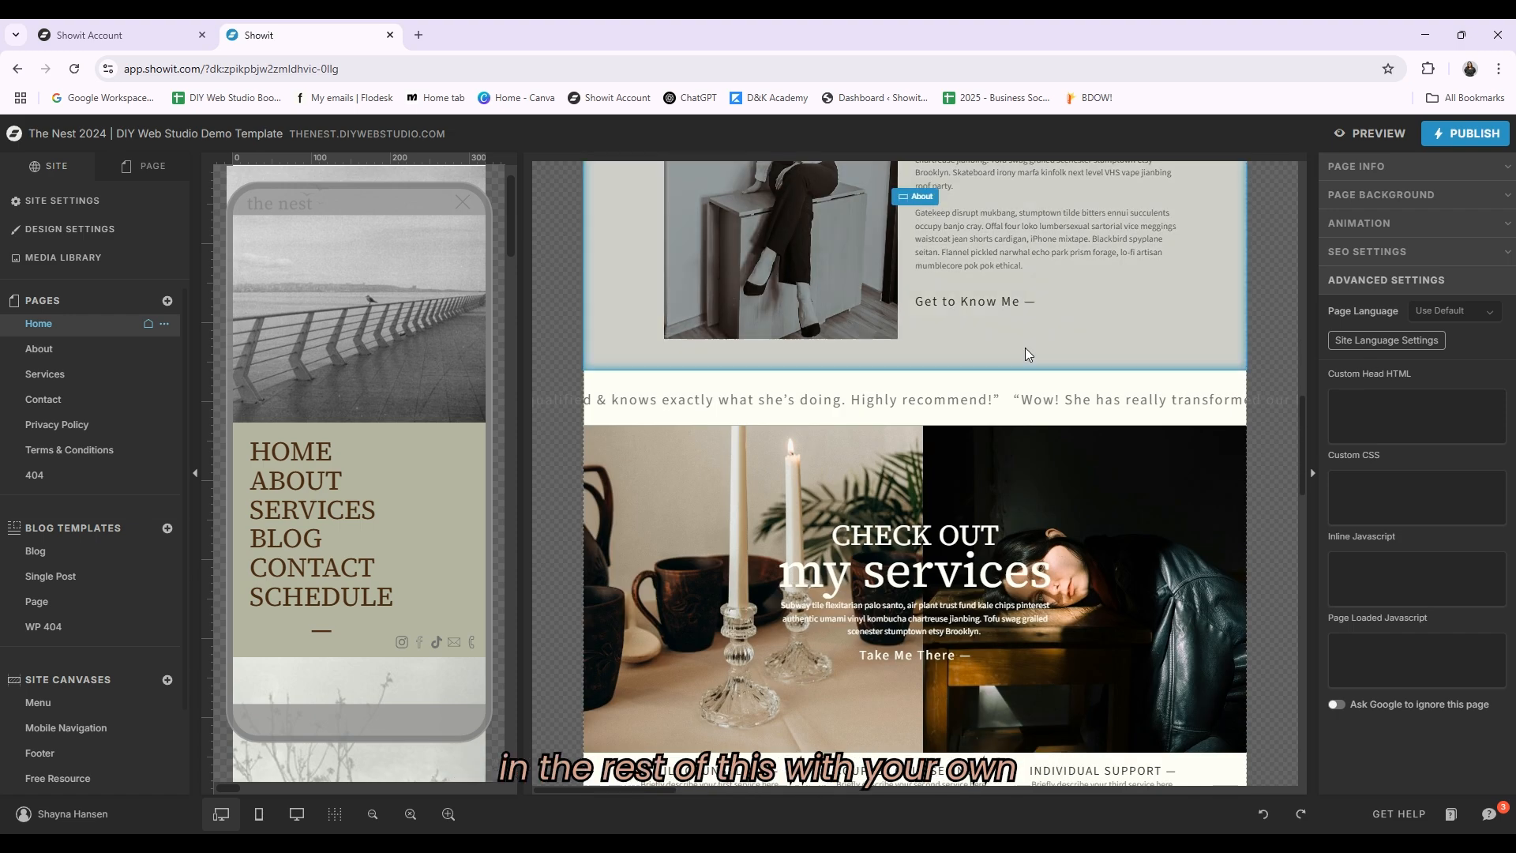
scroll(633, 377, up, 3)
scroll(893, 426, down, 3)
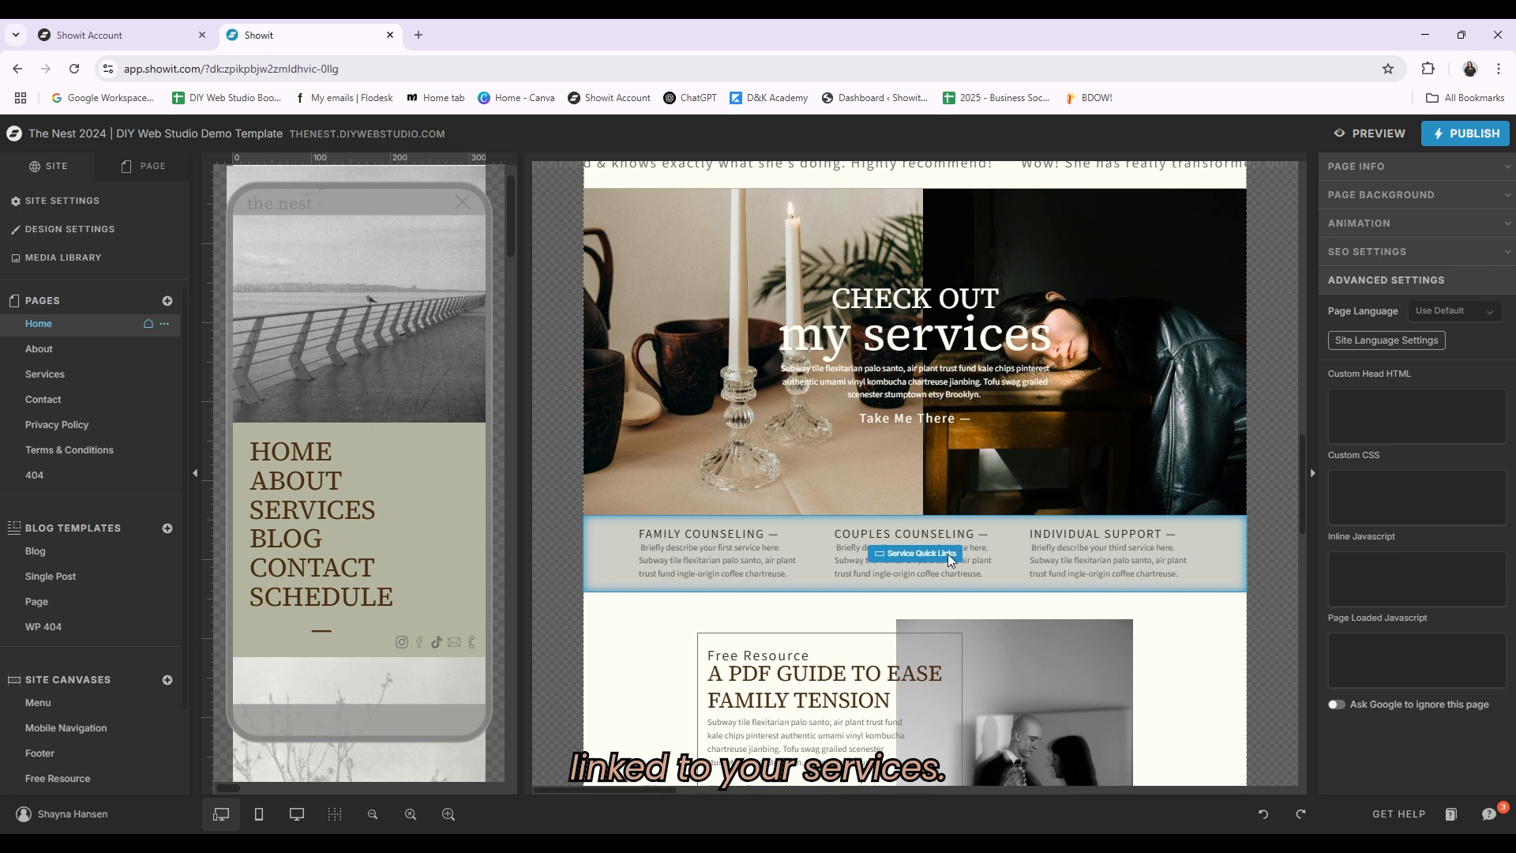
scroll(1240, 488, down, 4)
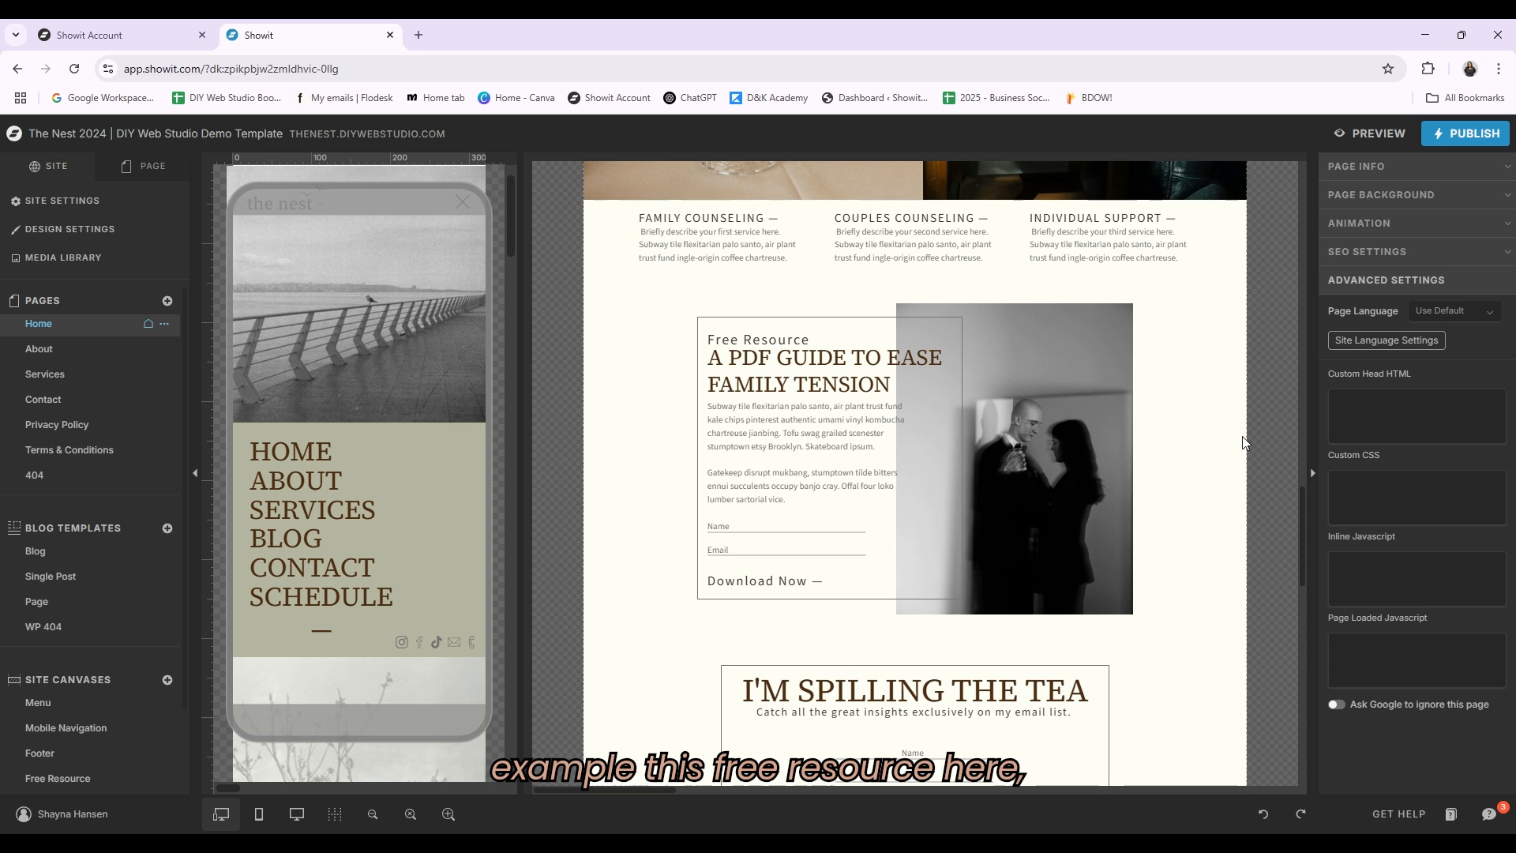
Step: Open the Free Resource canvas and inspect its name field, email field and Download Now button
click(925, 457)
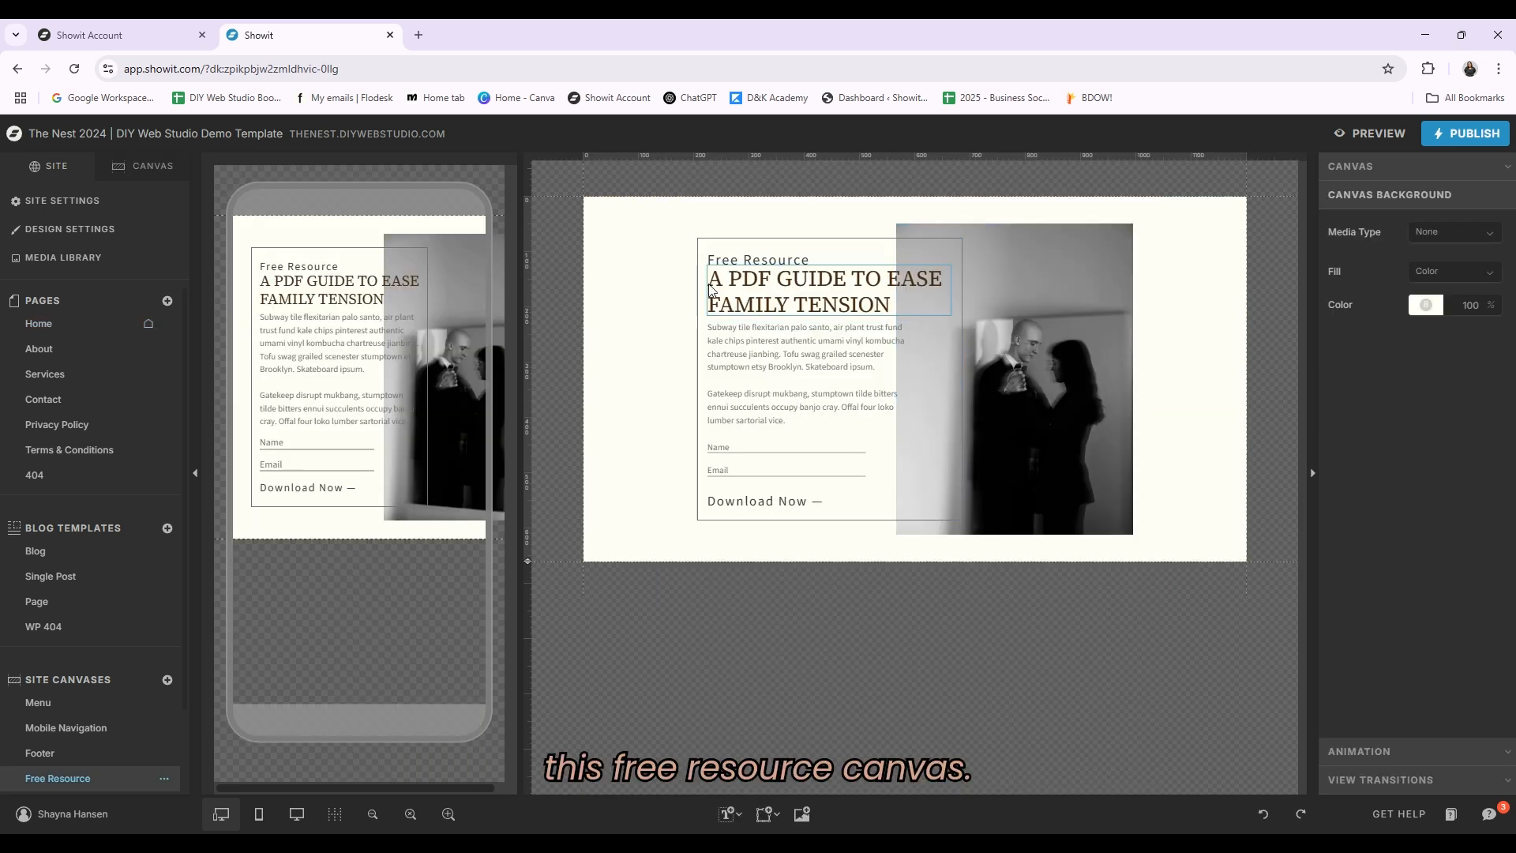
click(728, 450)
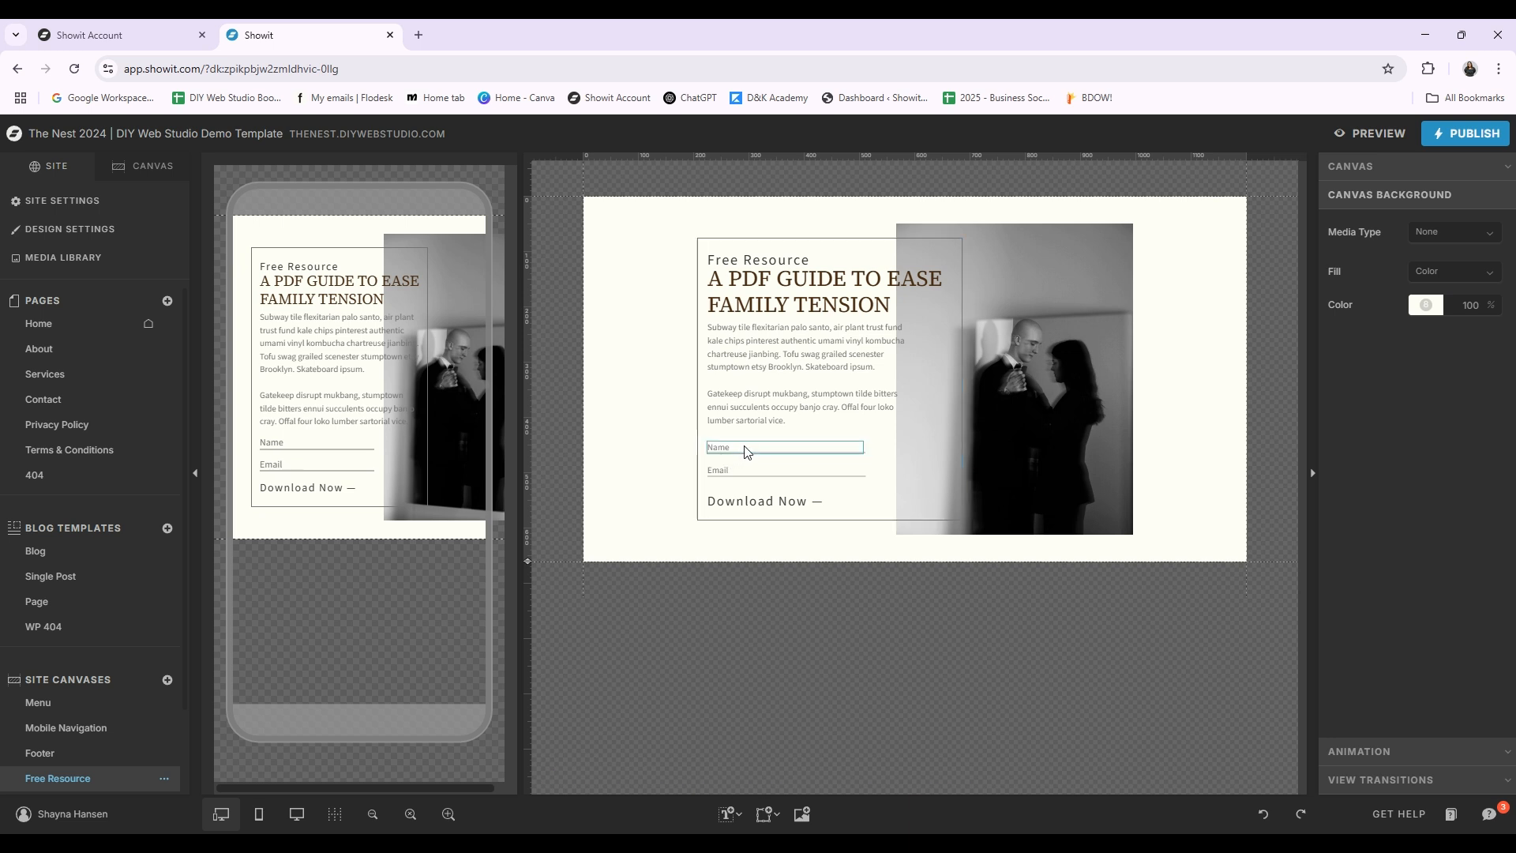
click(727, 467)
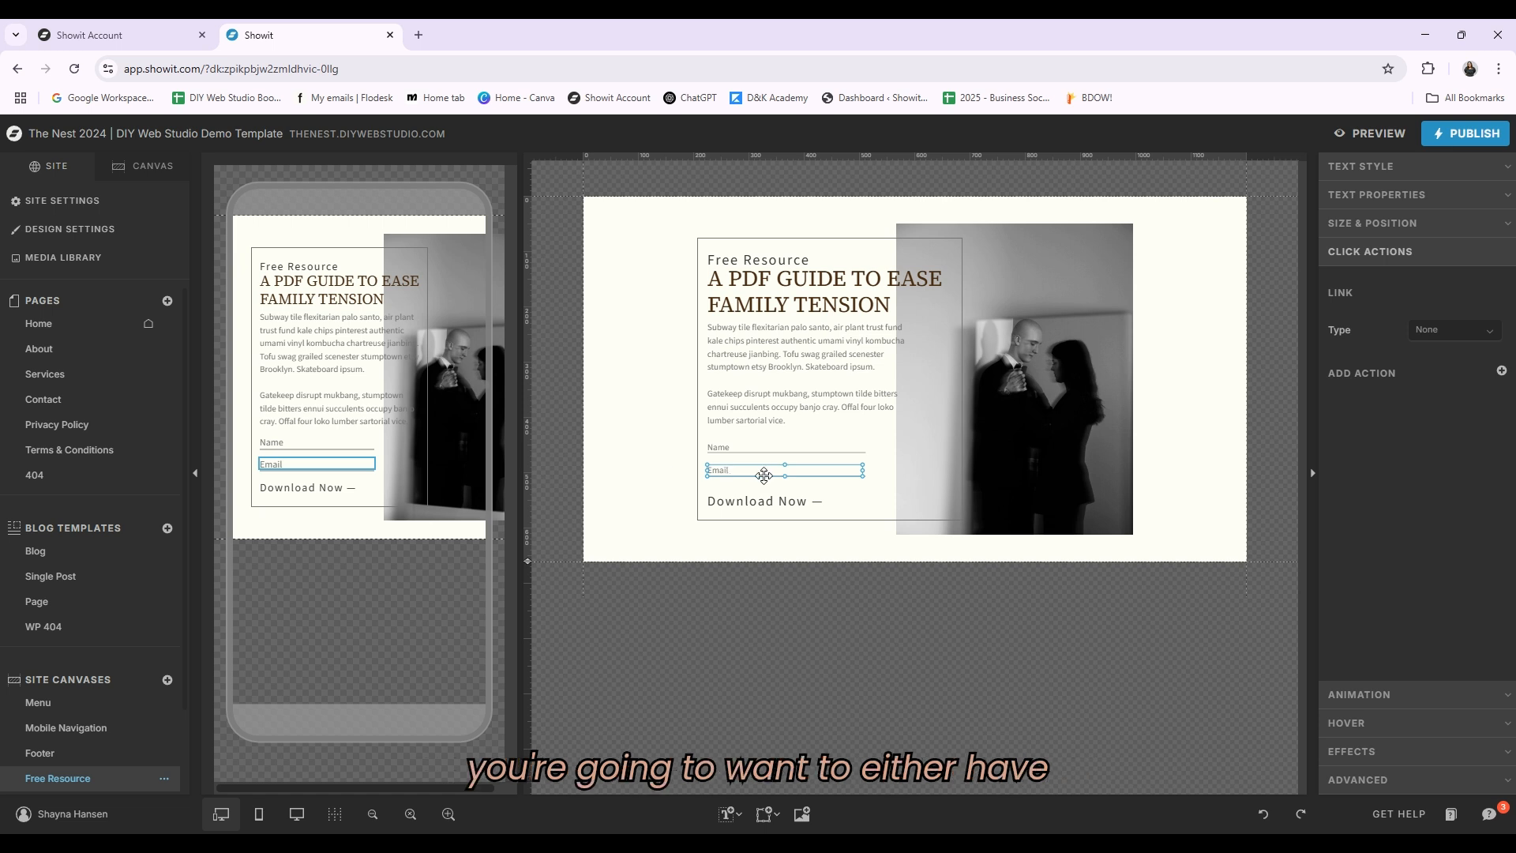
click(754, 501)
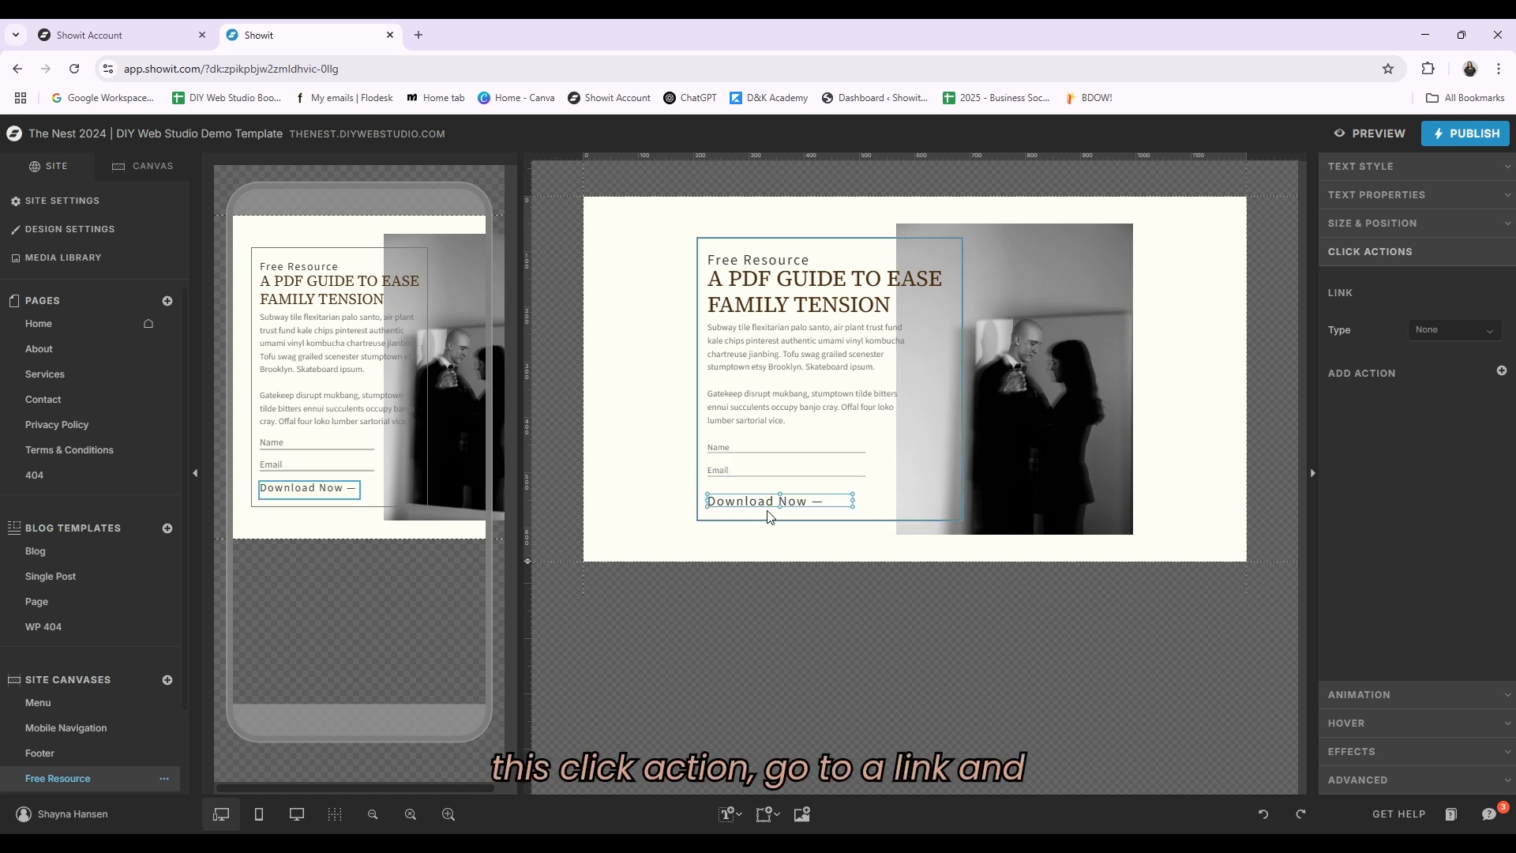
click(744, 472)
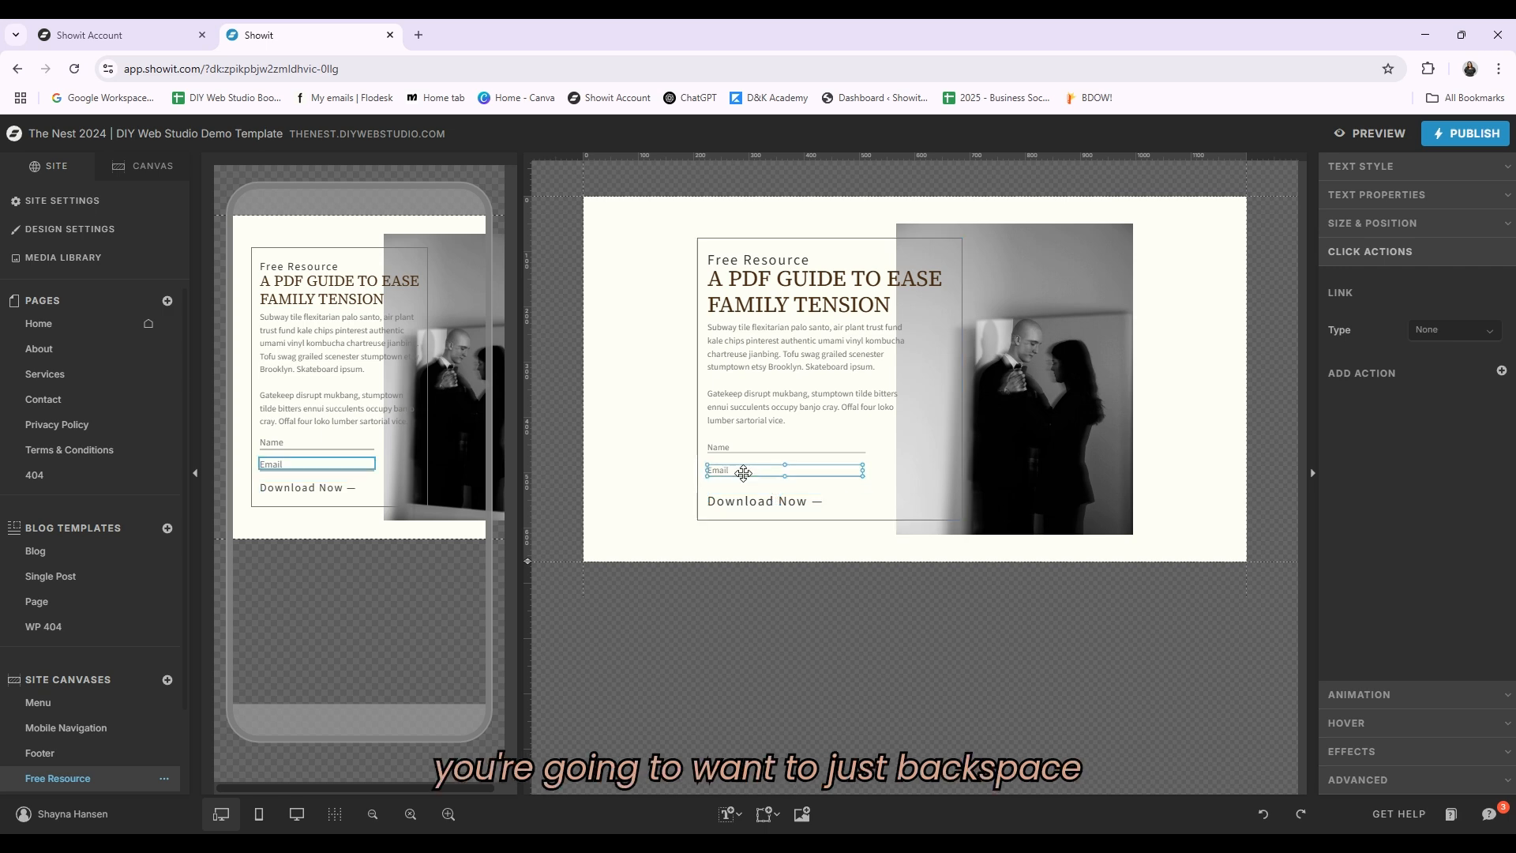
click(744, 447)
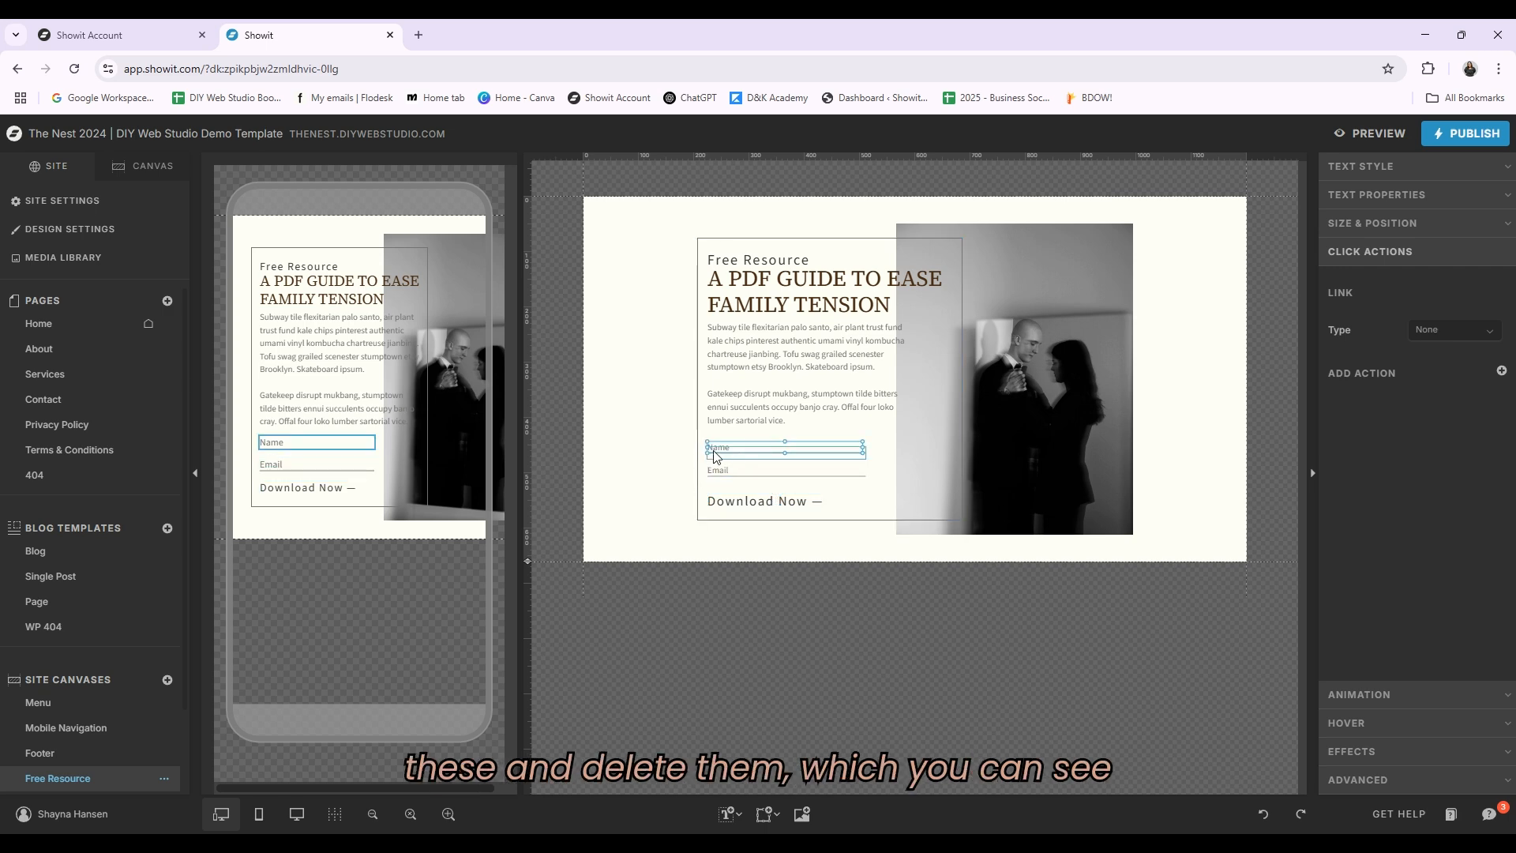
Step: Inspect the Free Resource canvas layers and the Download Now button's link type options
click(144, 168)
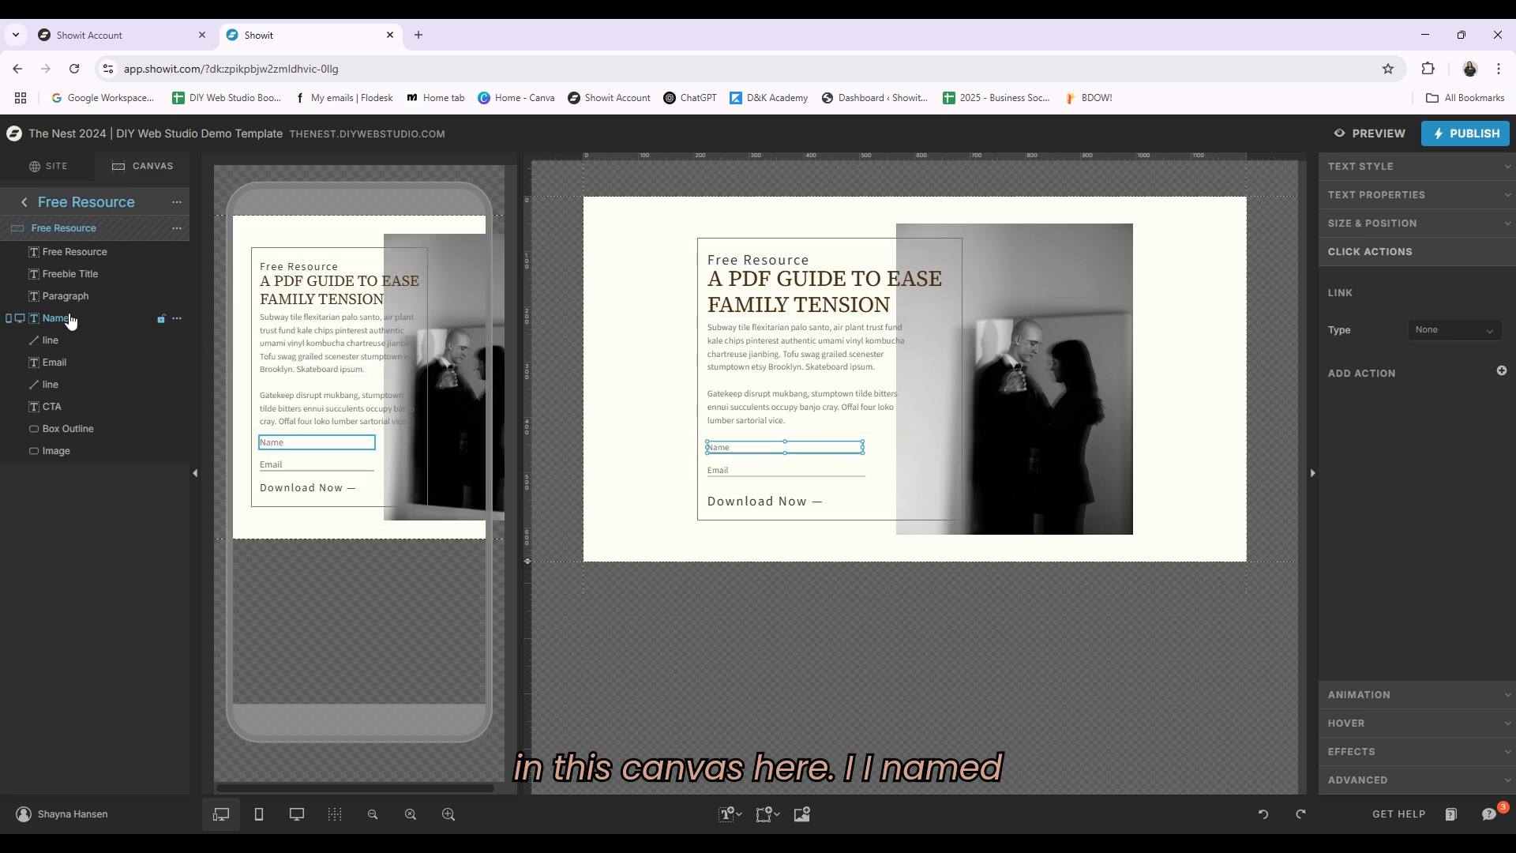
click(66, 341)
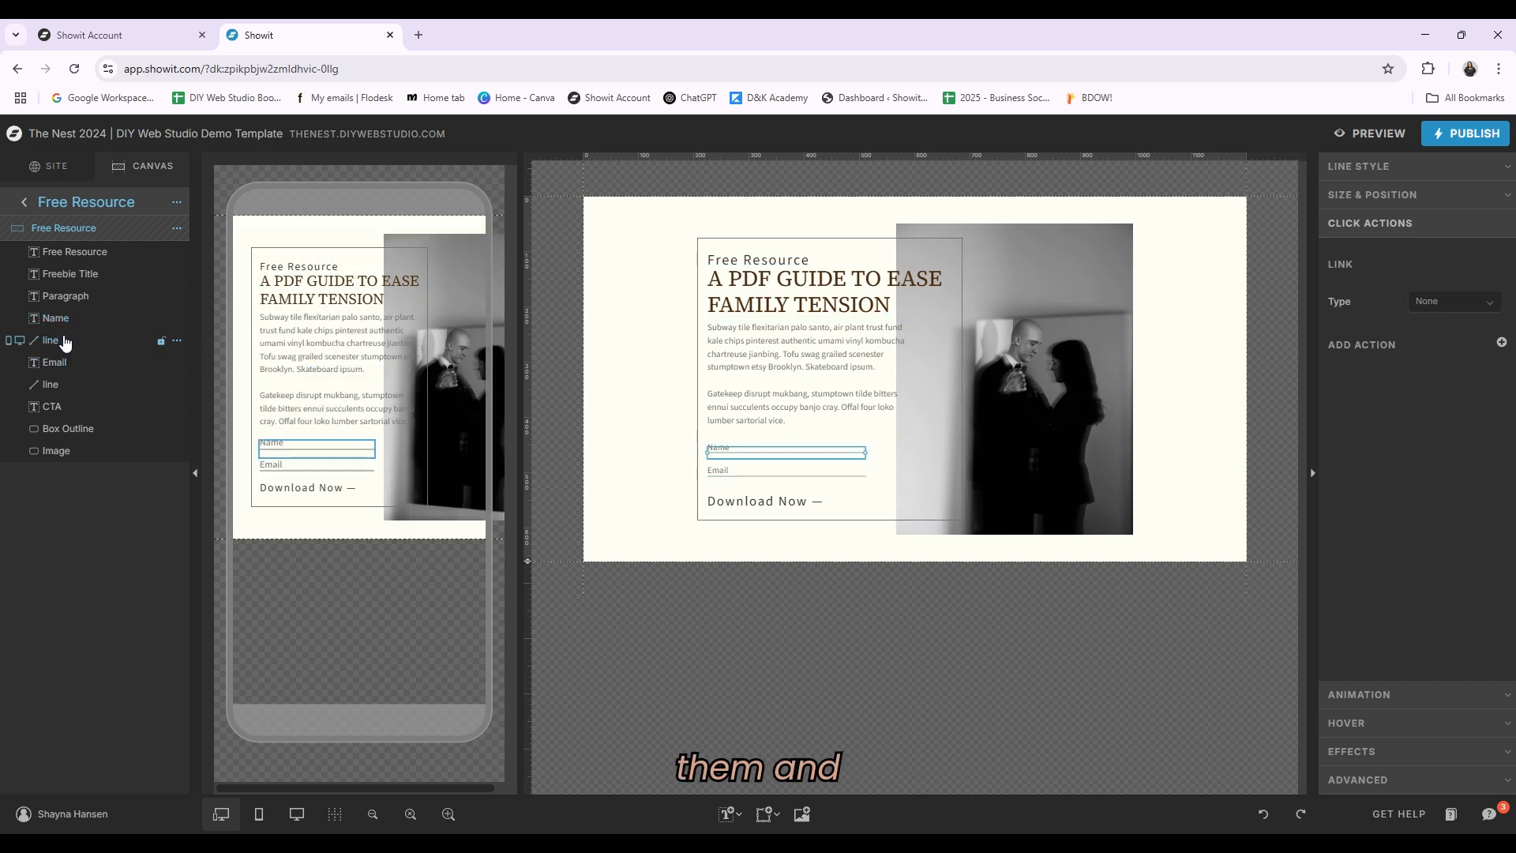
click(760, 500)
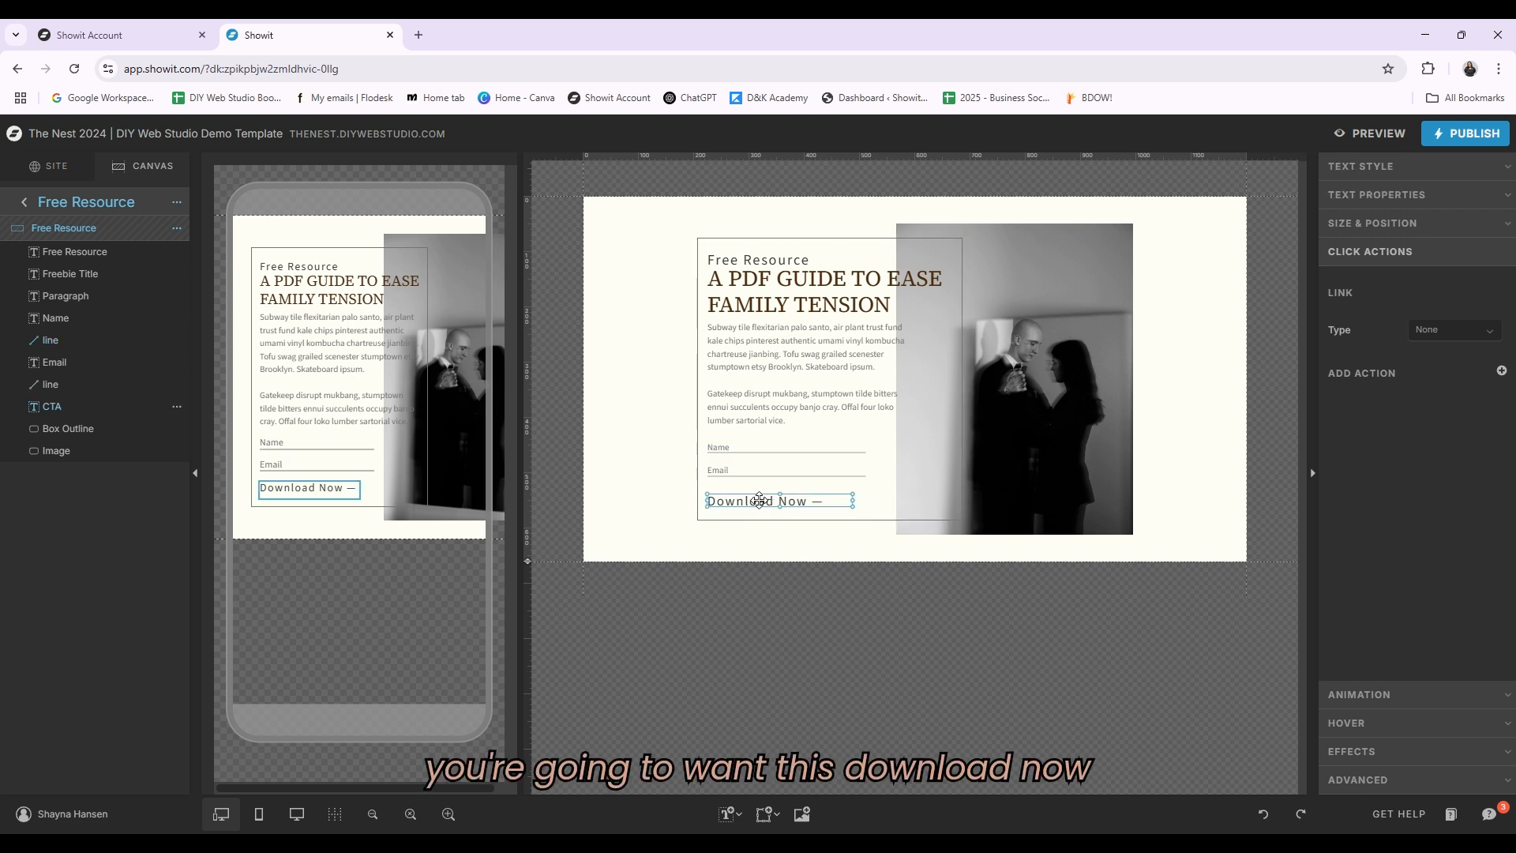
click(1489, 331)
click(1428, 354)
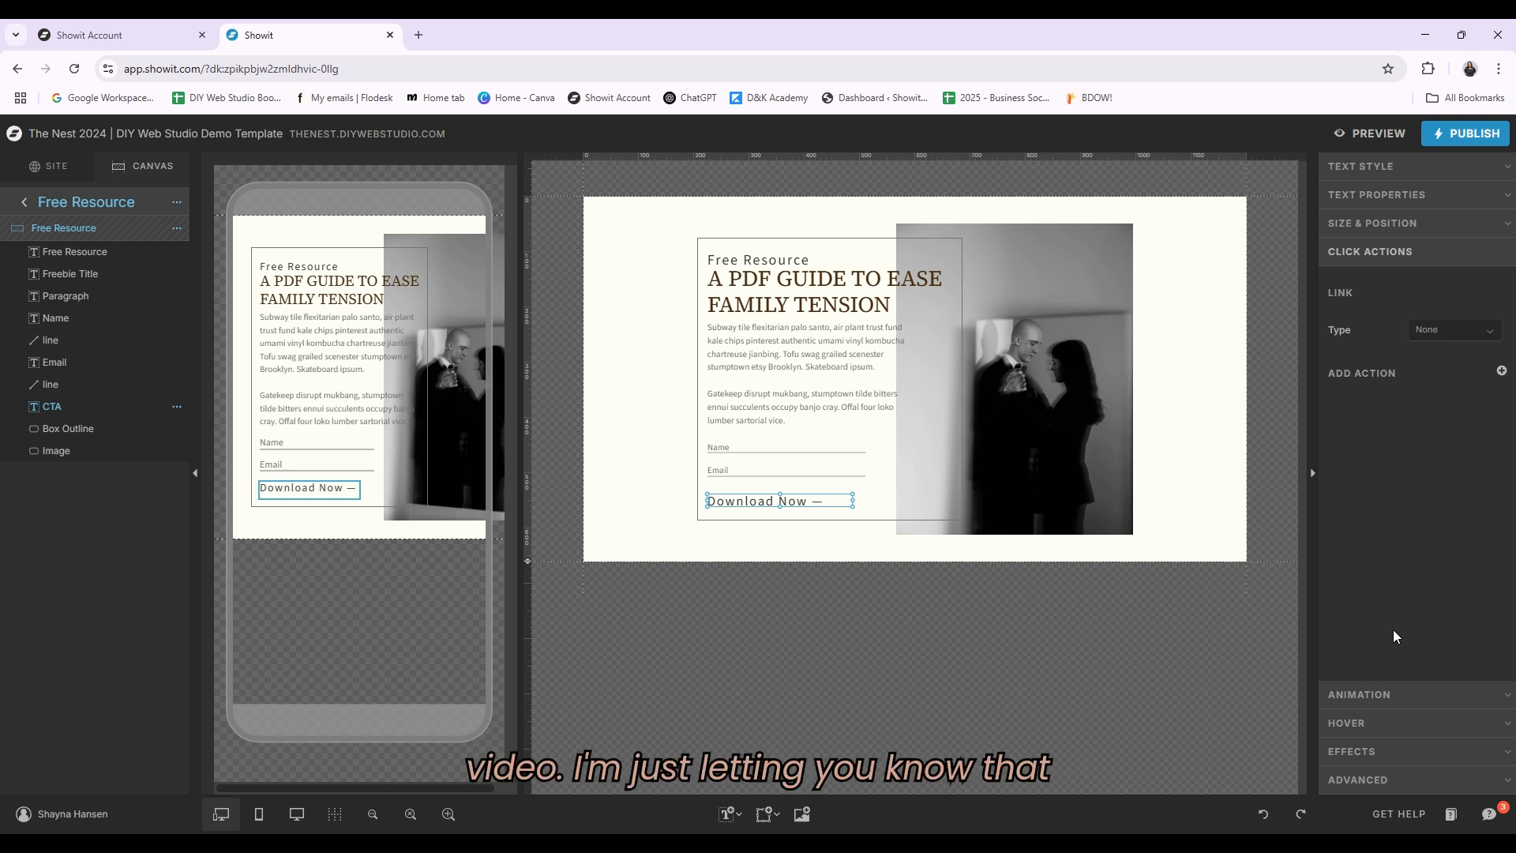
click(730, 468)
click(772, 501)
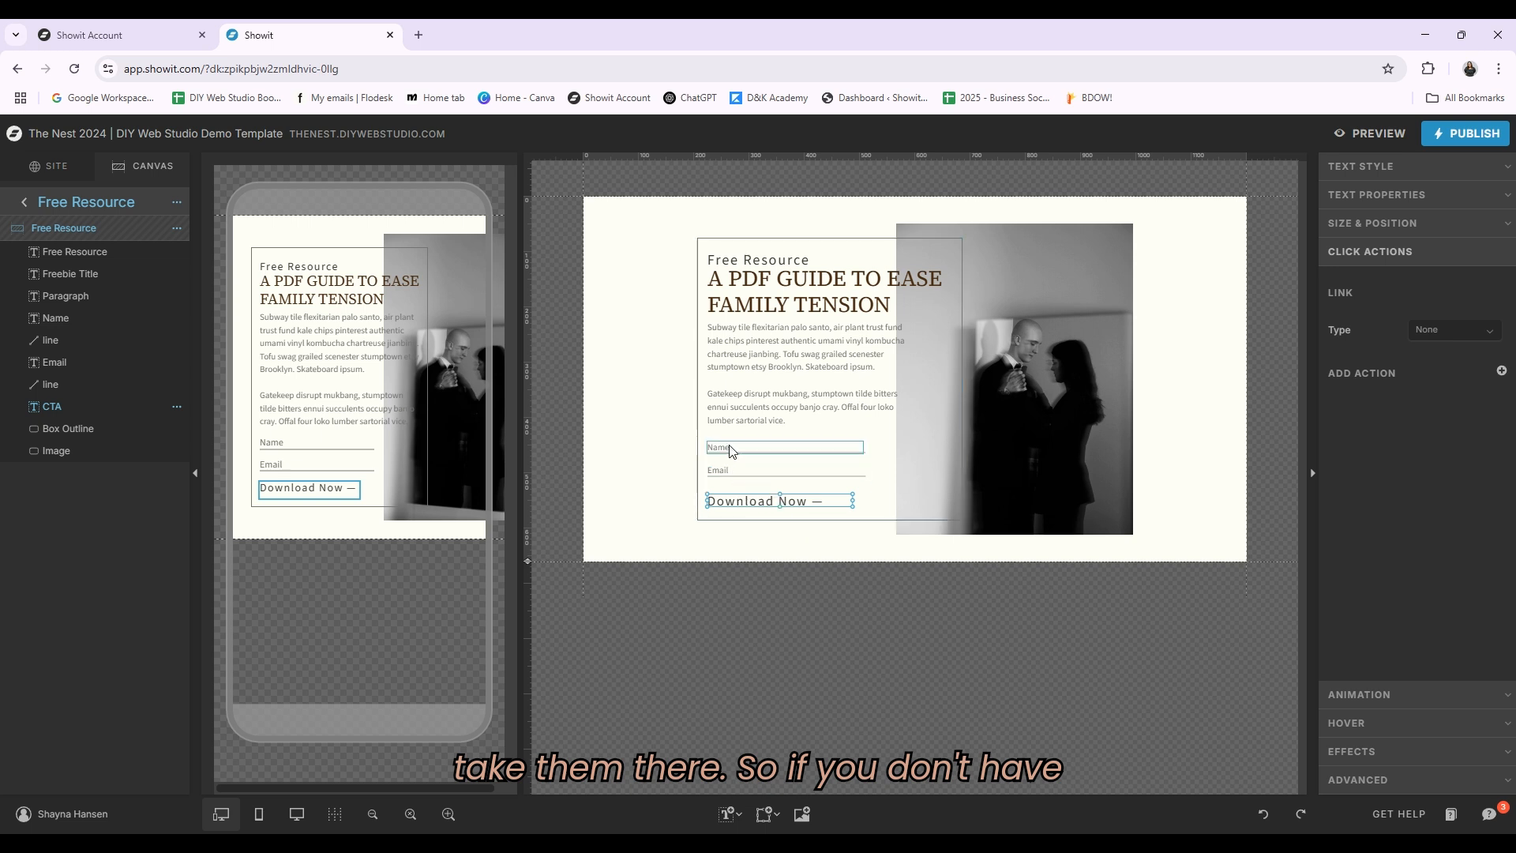
click(756, 453)
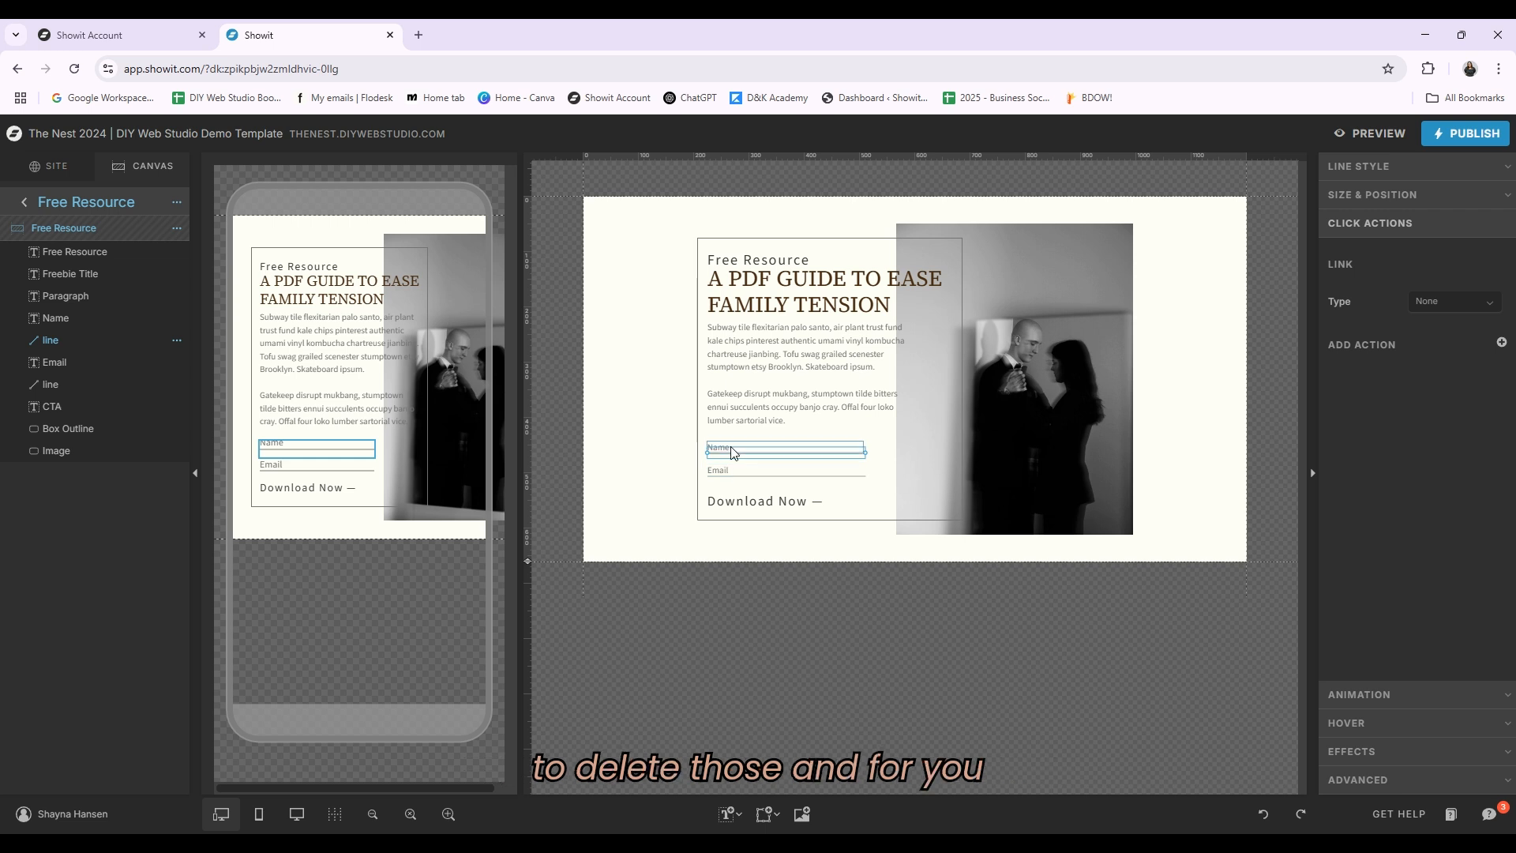
Step: Select the Download Now button to check its link, then return to the Home page's canvas list
click(619, 525)
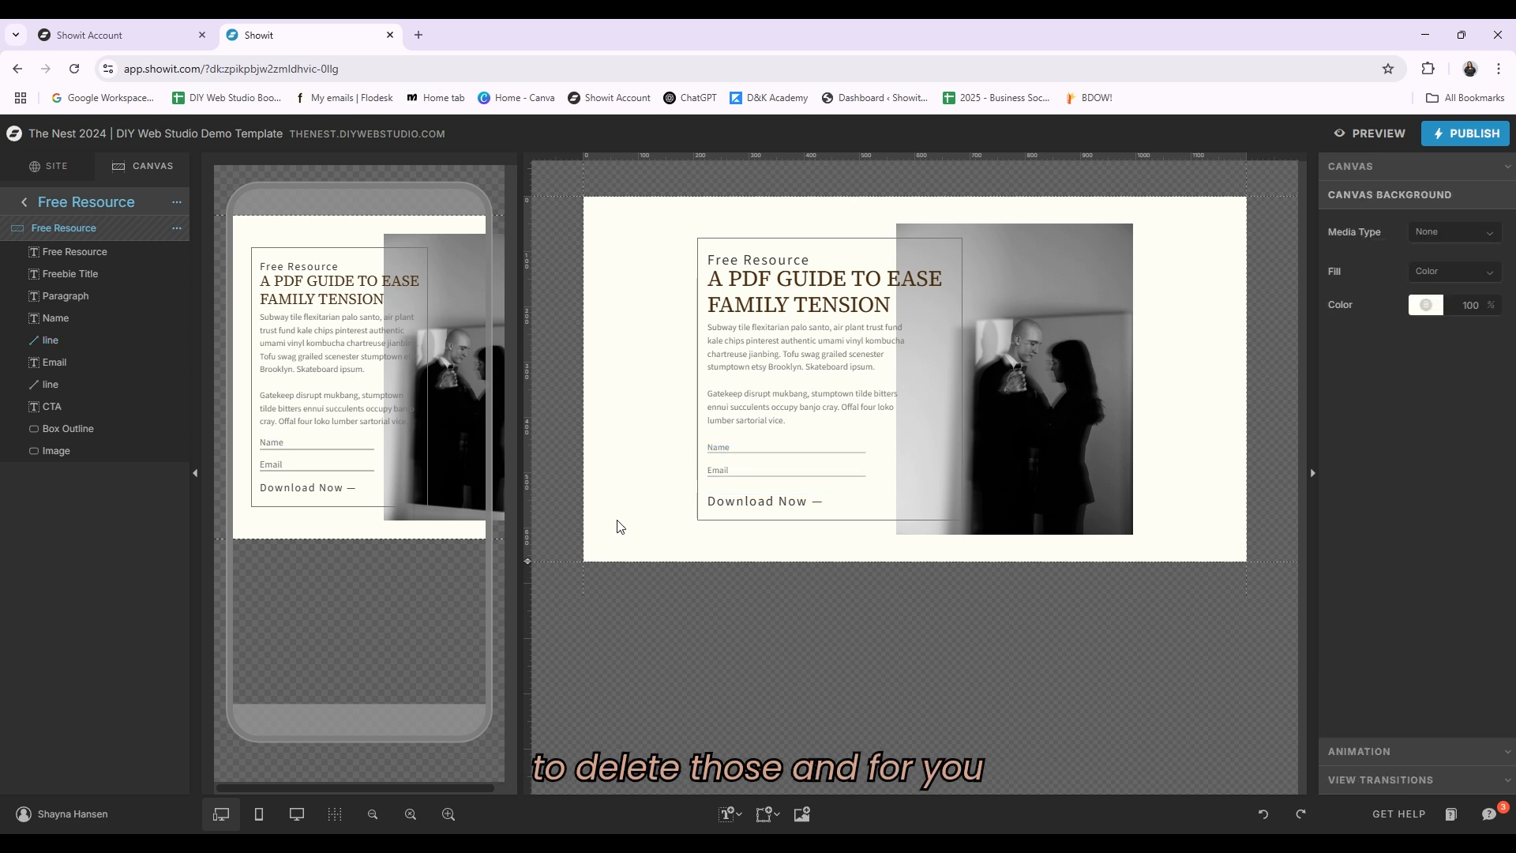
click(758, 501)
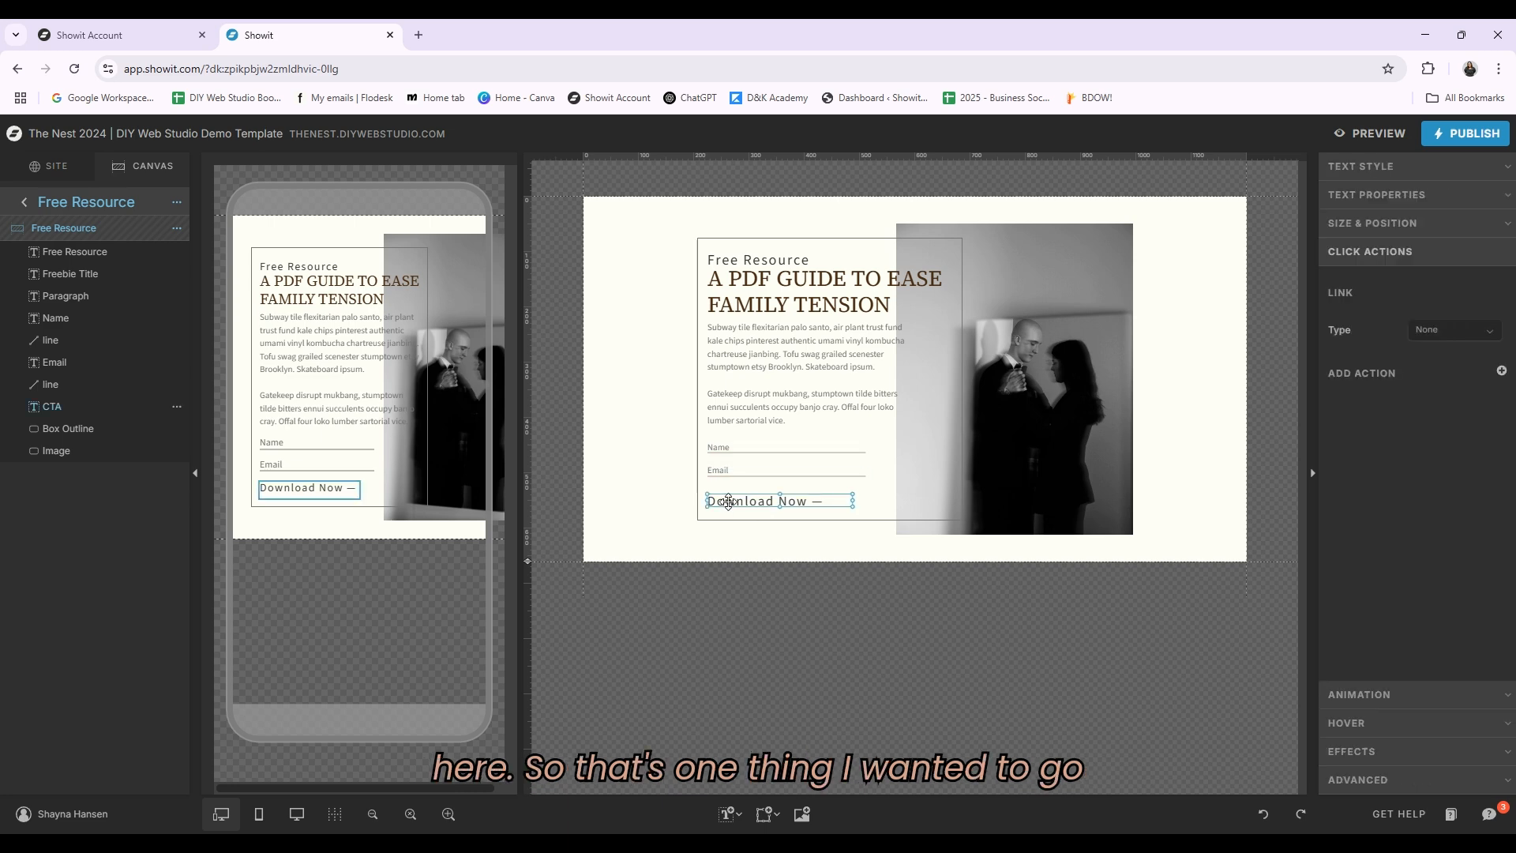
click(24, 202)
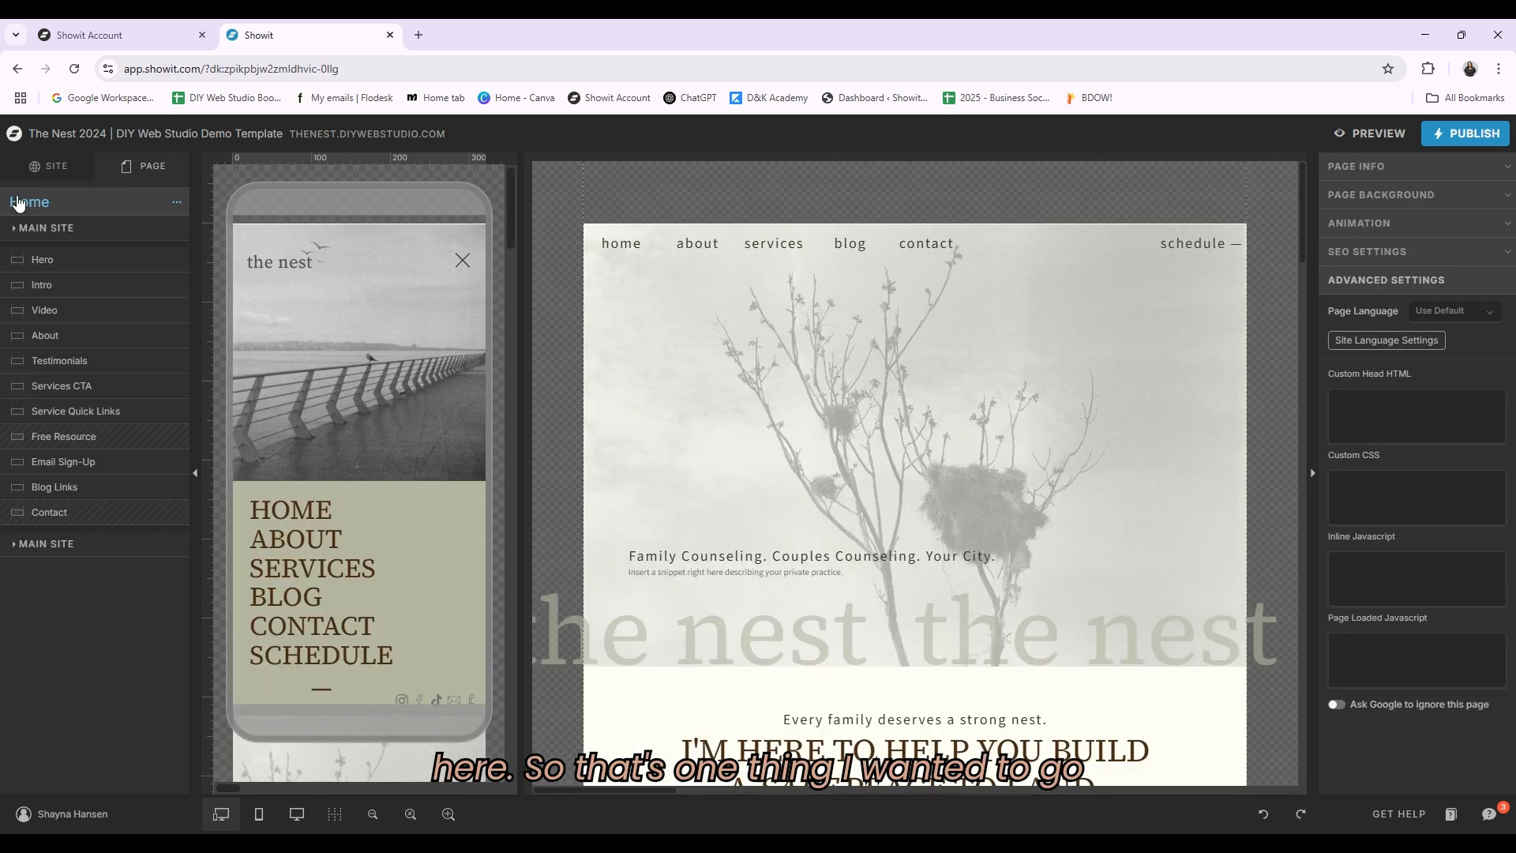
Step: Scroll through the Home page's lower sections, from the blog links to the footer
scroll(1129, 491, down, 8)
scroll(1148, 487, down, 10)
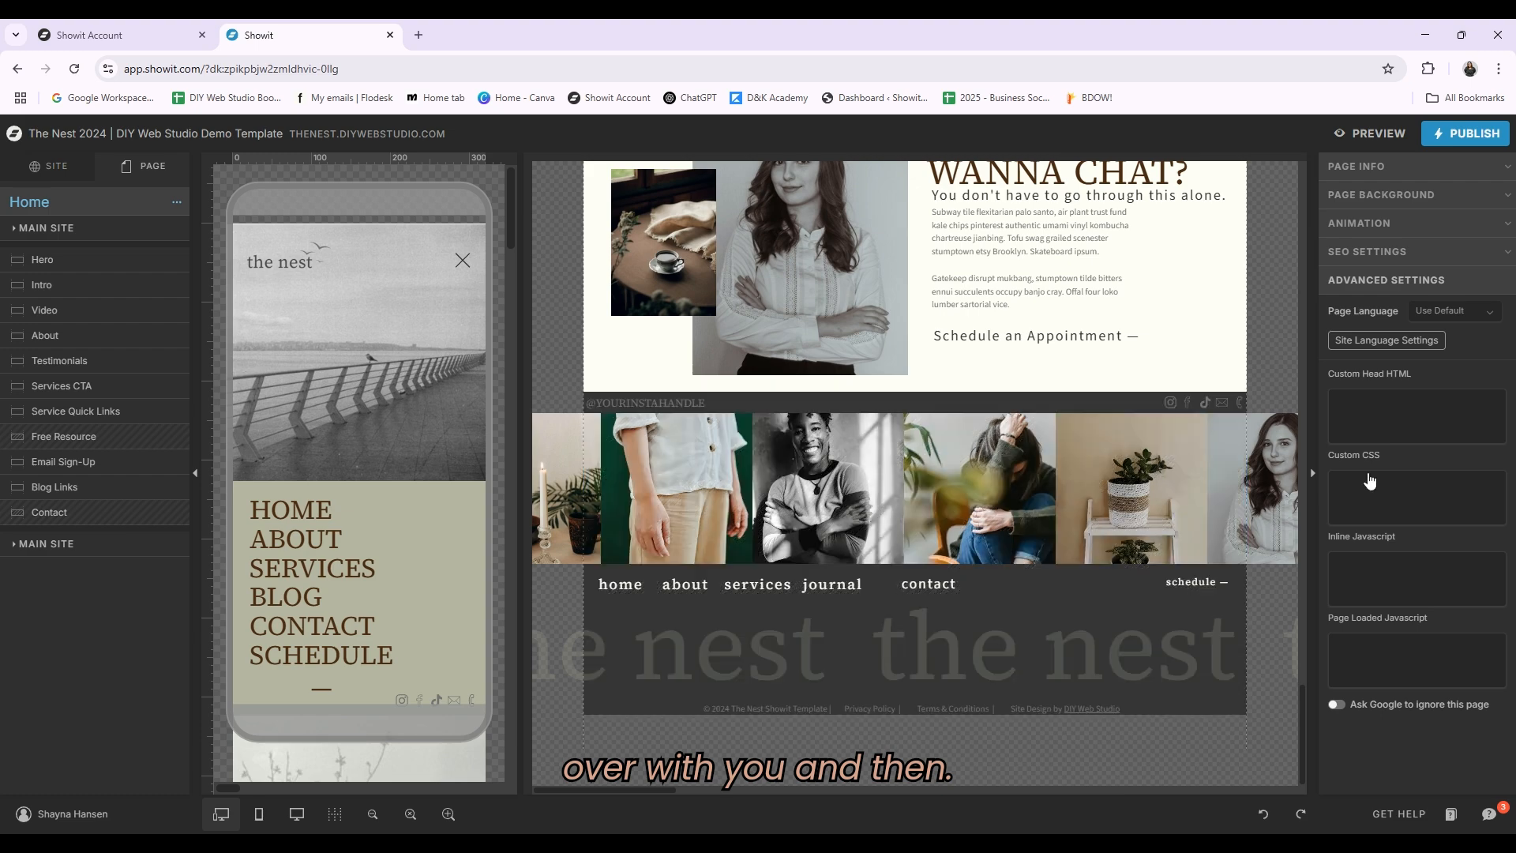
scroll(1170, 514, up, 2)
scroll(1199, 539, up, 1)
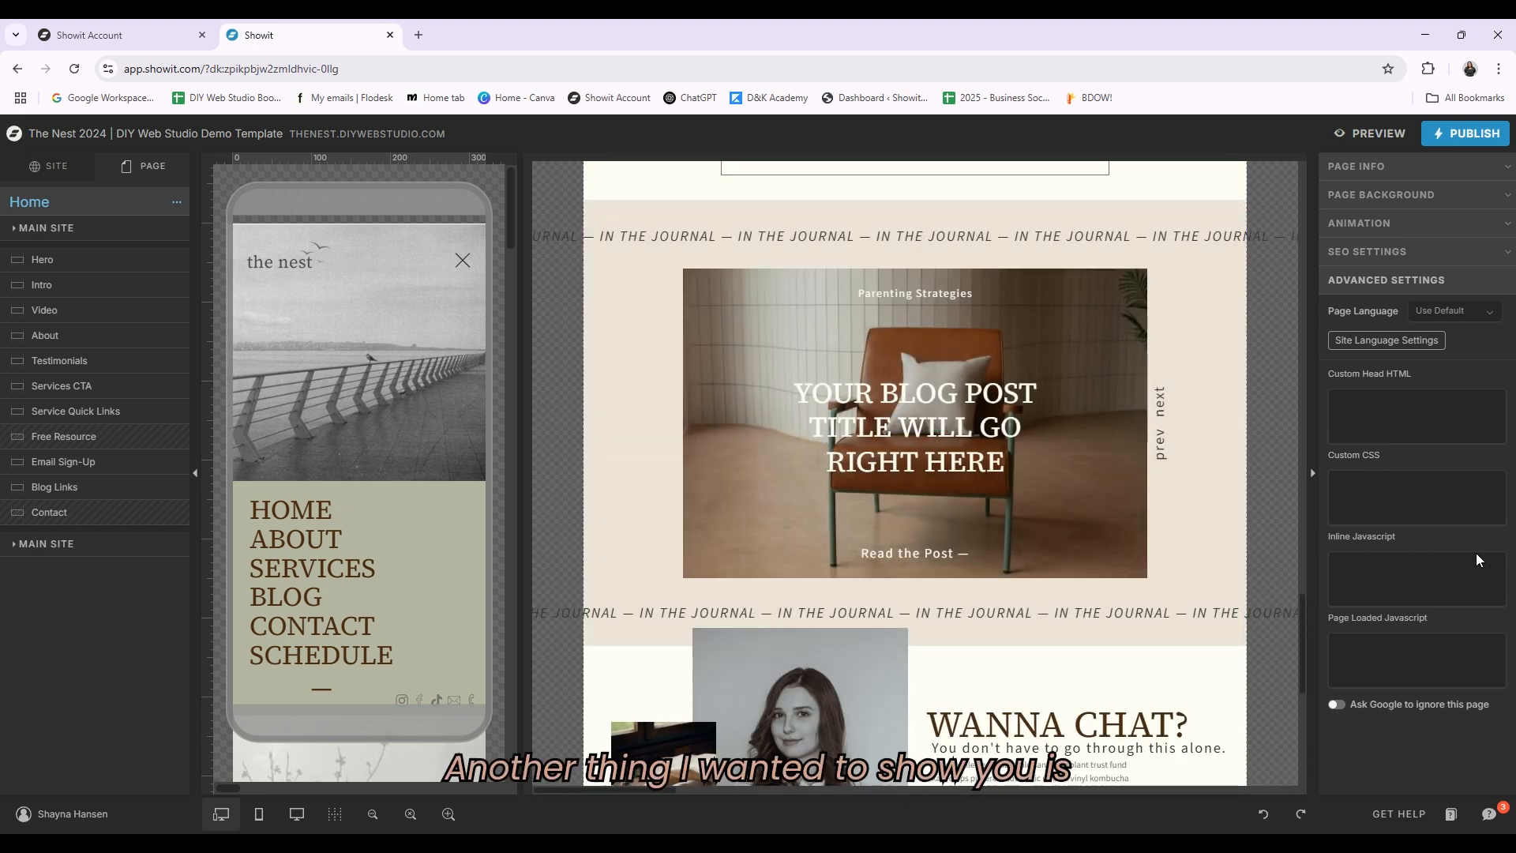
scroll(952, 621, up, 3)
scroll(984, 590, down, 2)
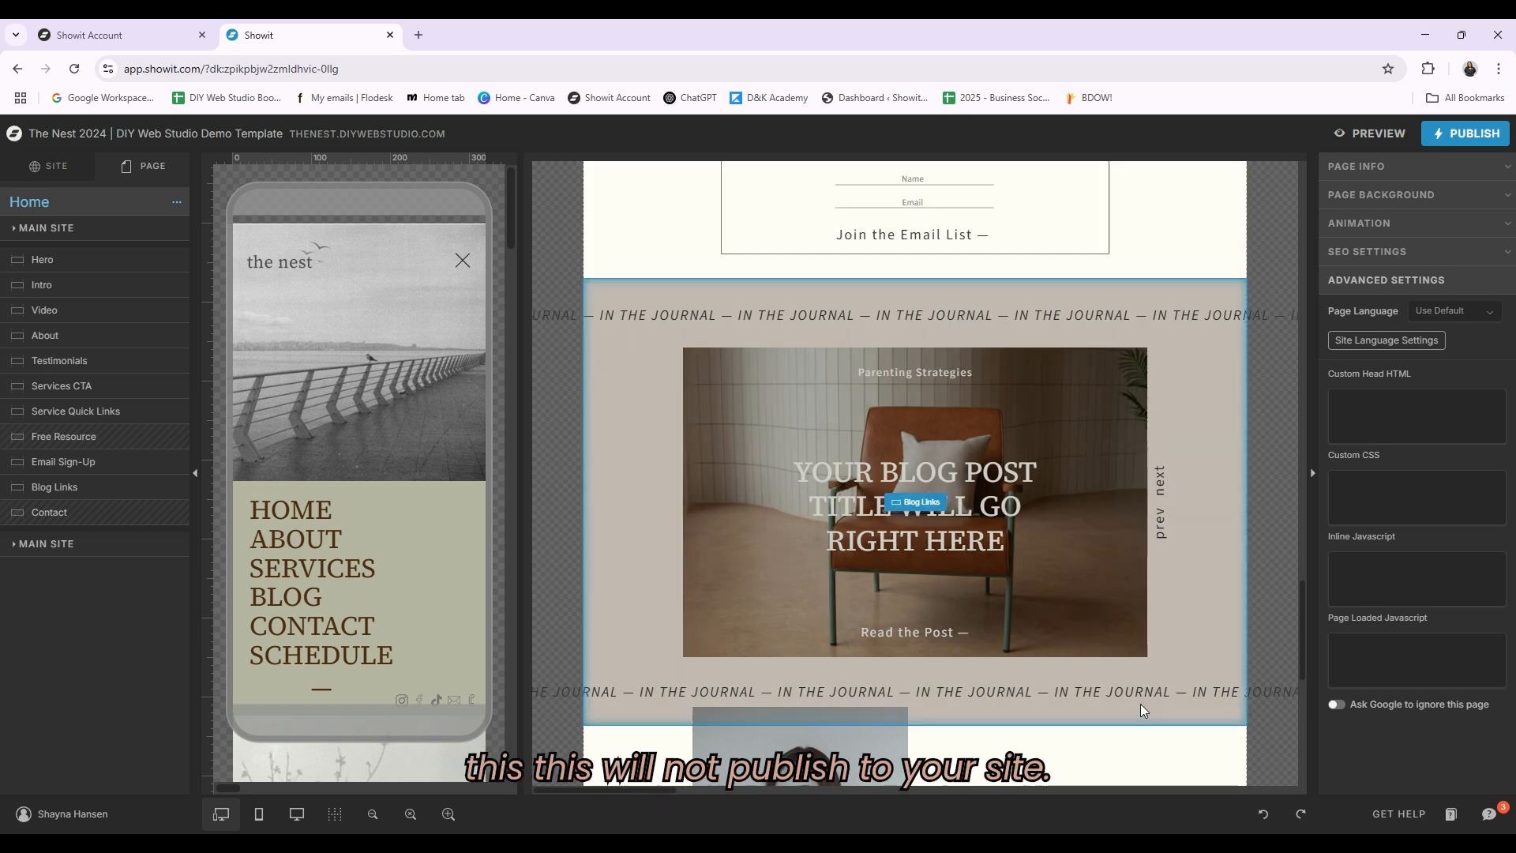
scroll(1103, 646, down, 1)
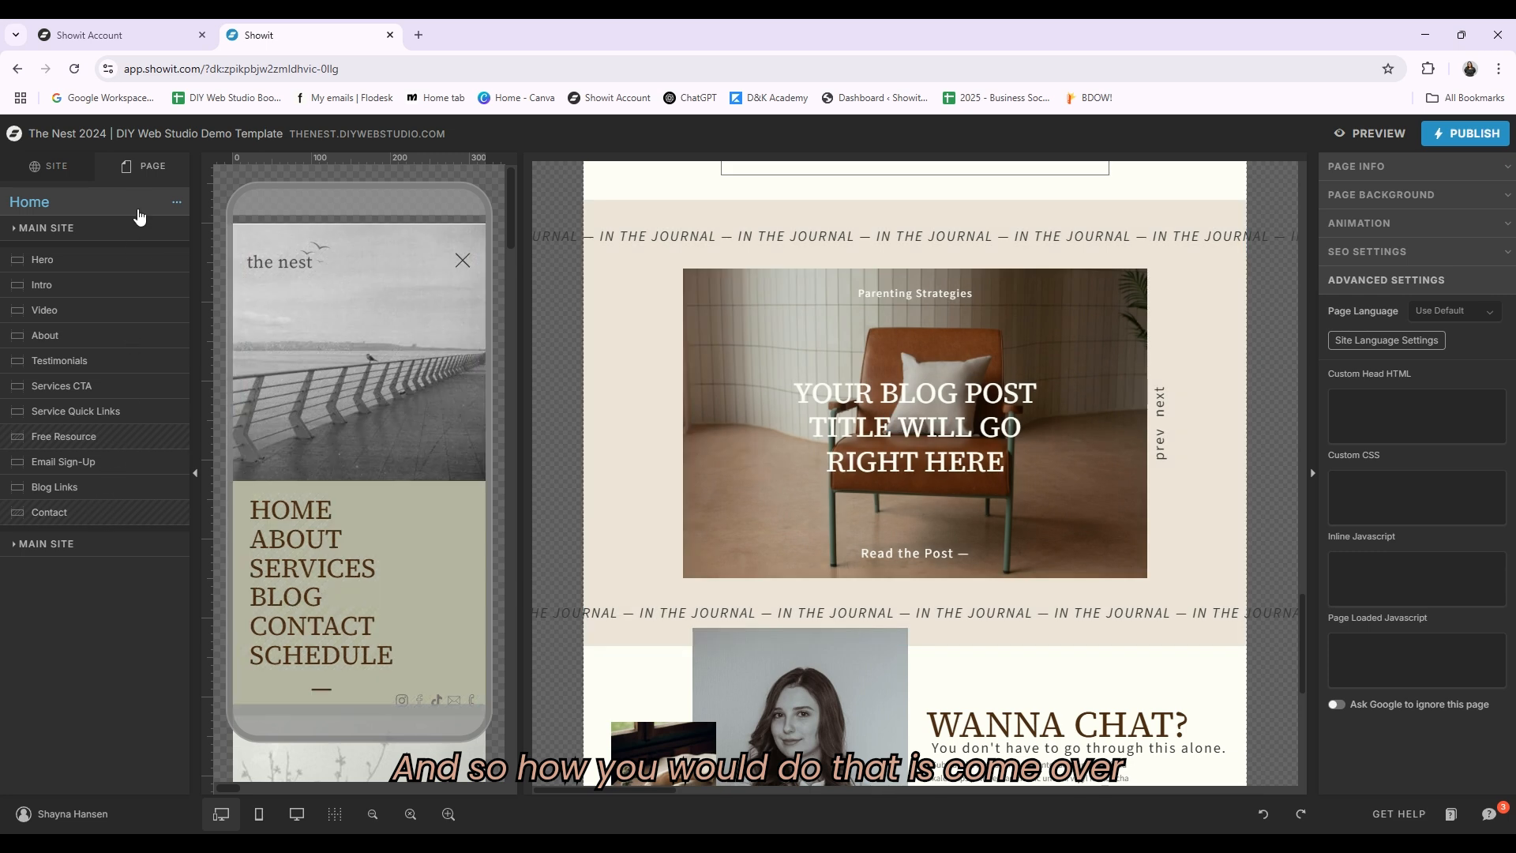
Step: Hide the Blog Links canvas on both desktop and mobile
mouse_move(162, 490)
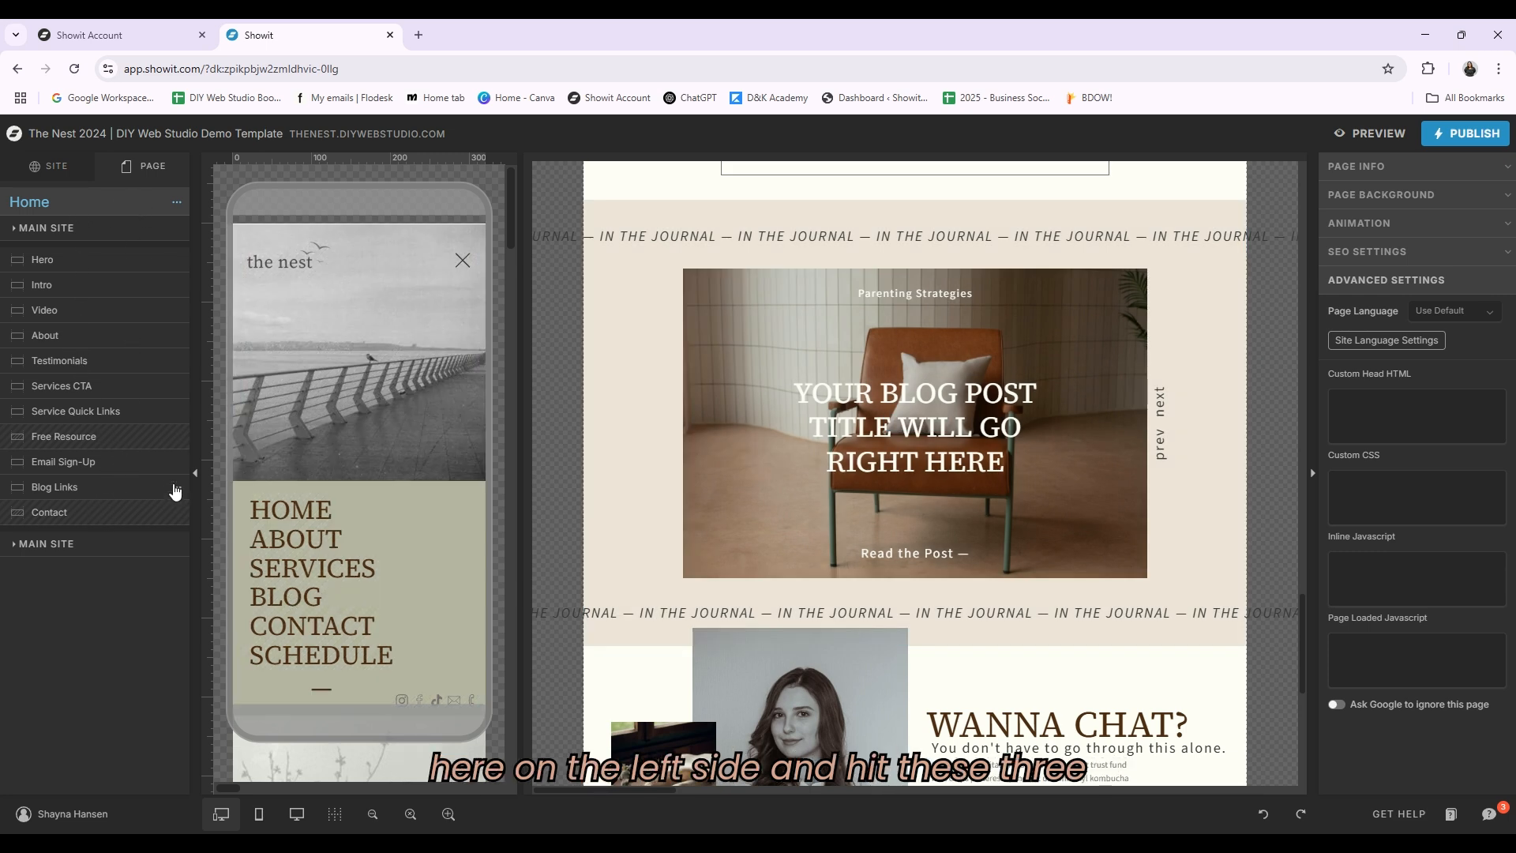
click(177, 488)
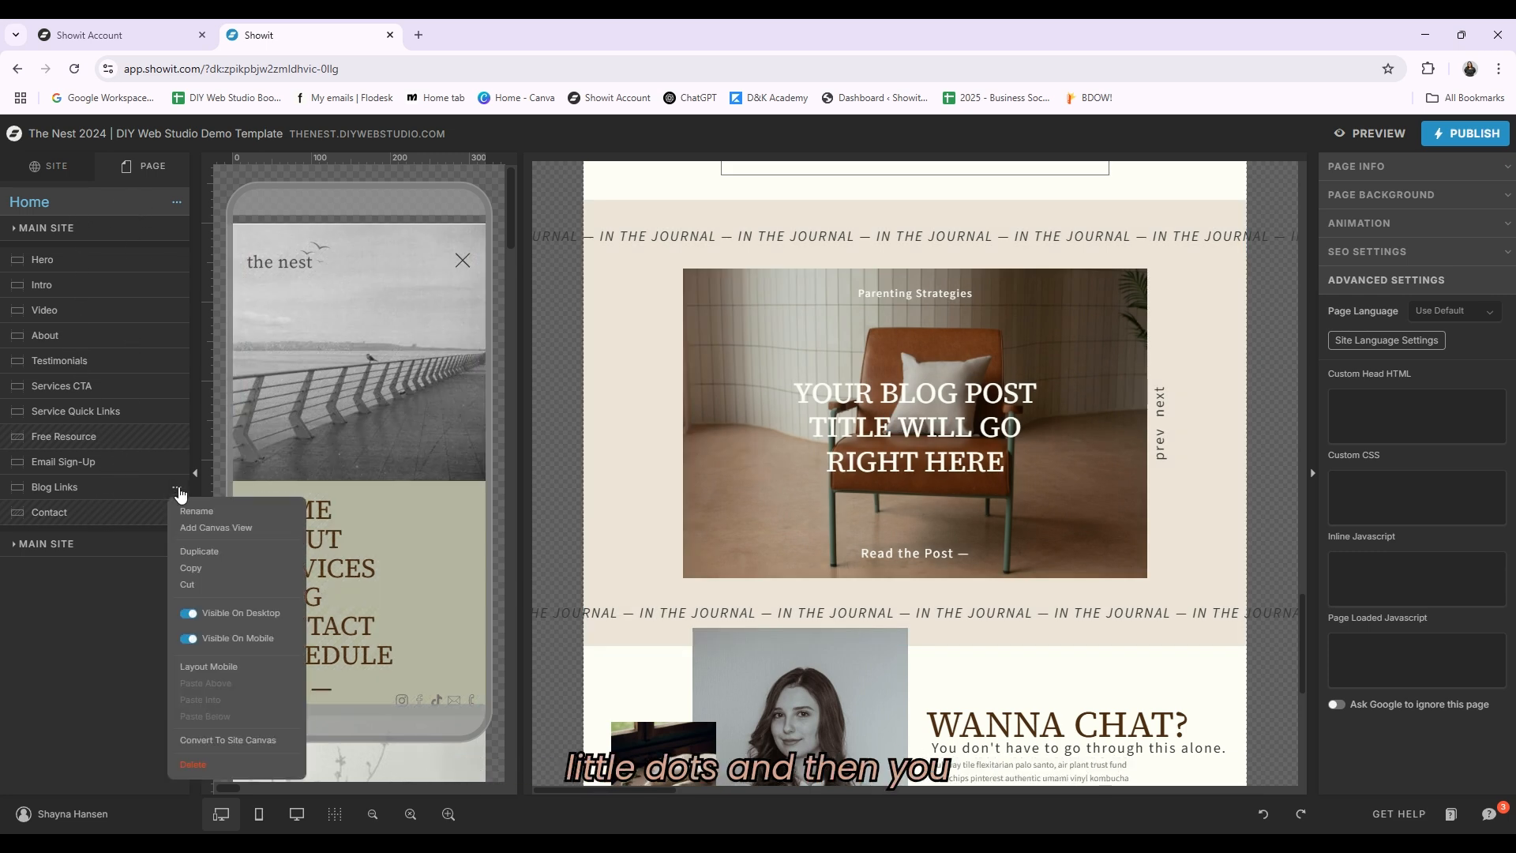
click(189, 614)
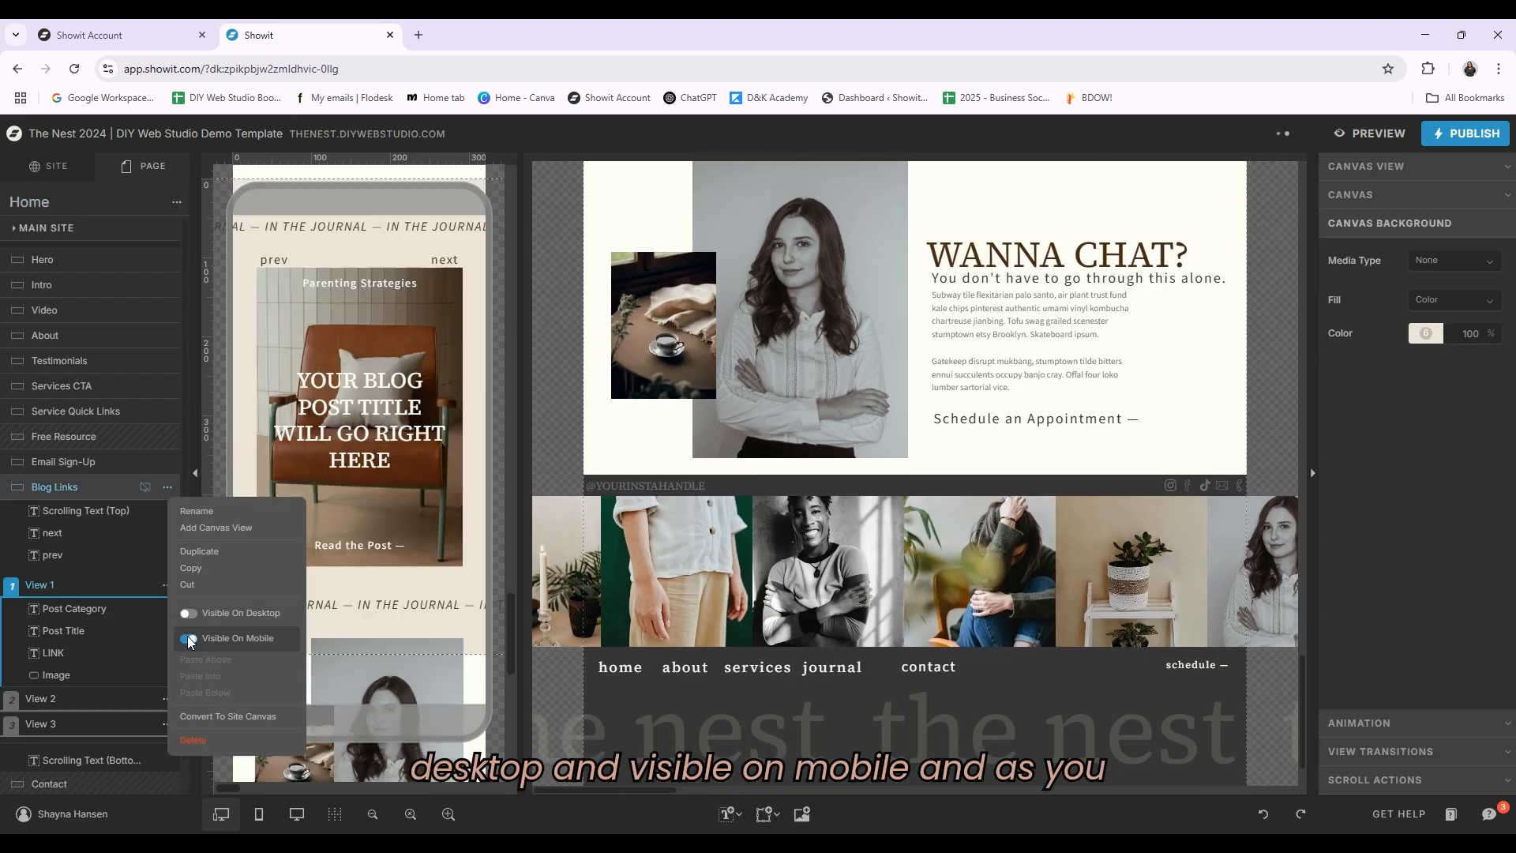
click(189, 638)
Step: Extend the Email Sign-Up canvas downward to add space below its content
scroll(719, 597, up, 4)
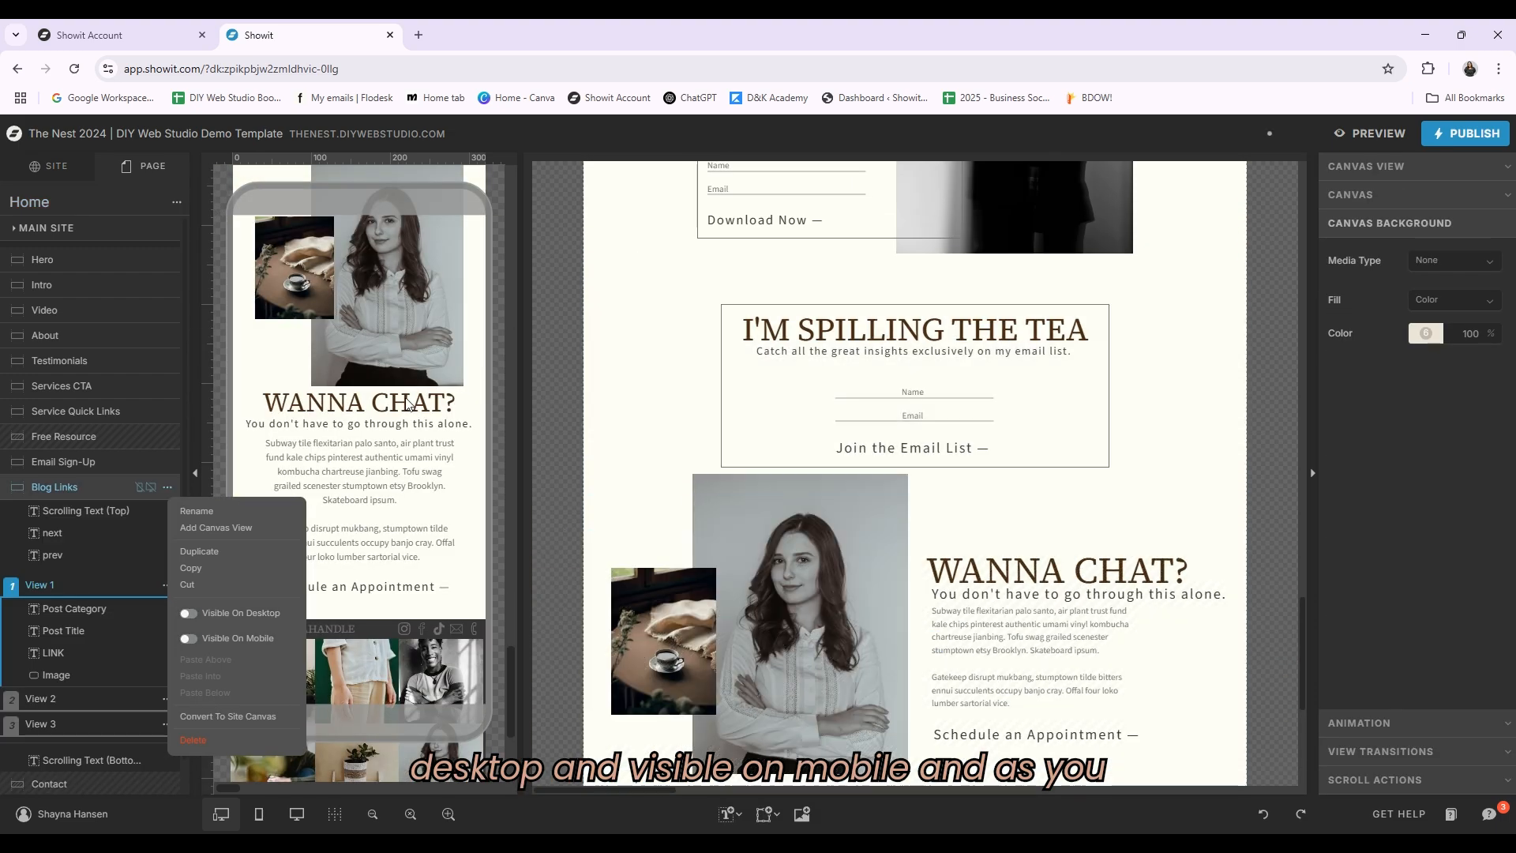
scroll(1248, 452, down, 1)
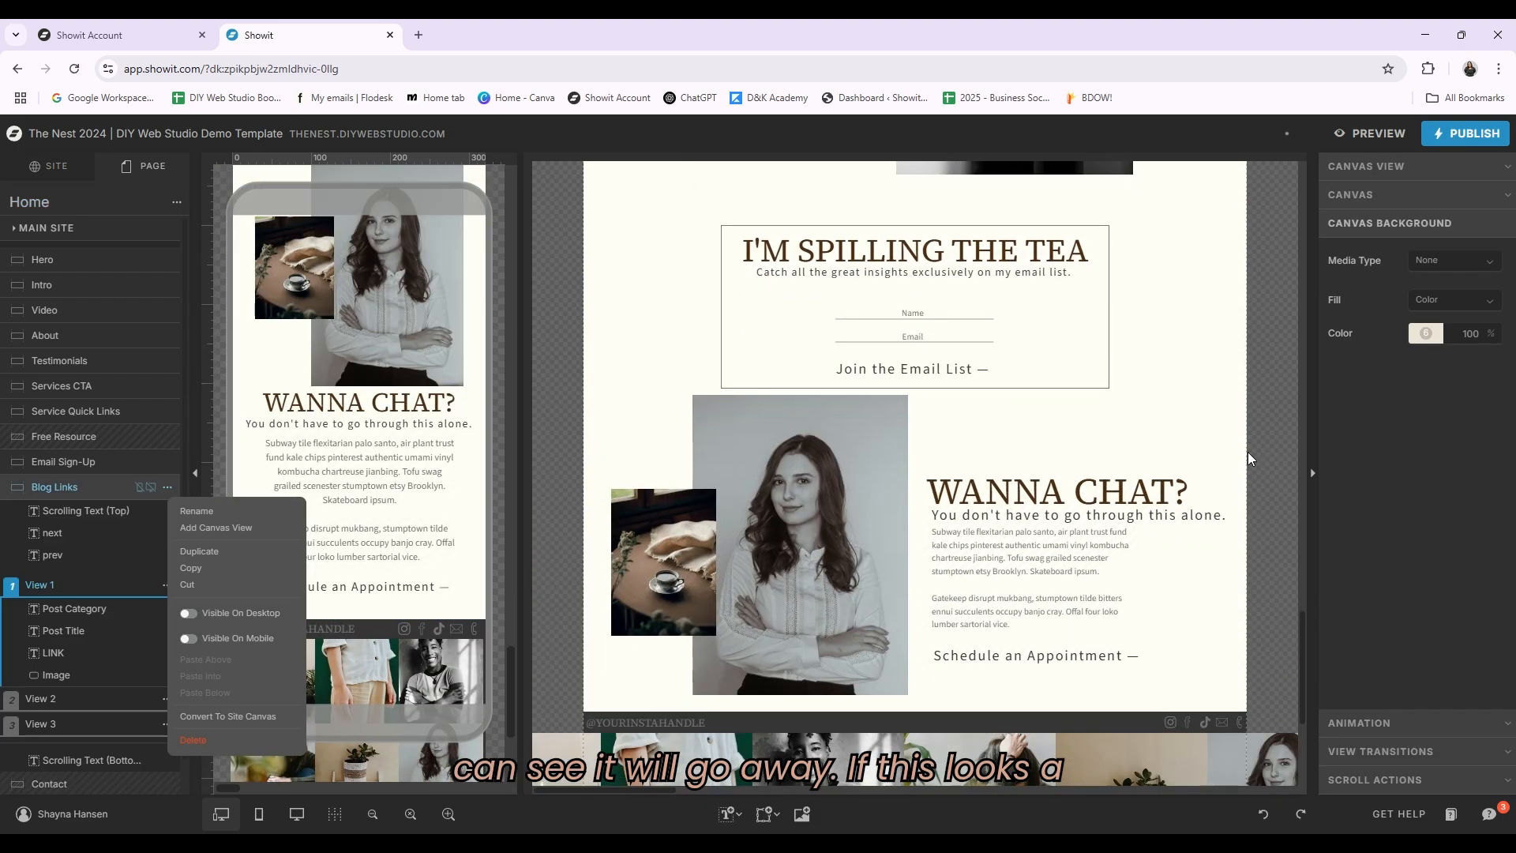
scroll(892, 409, up, 3)
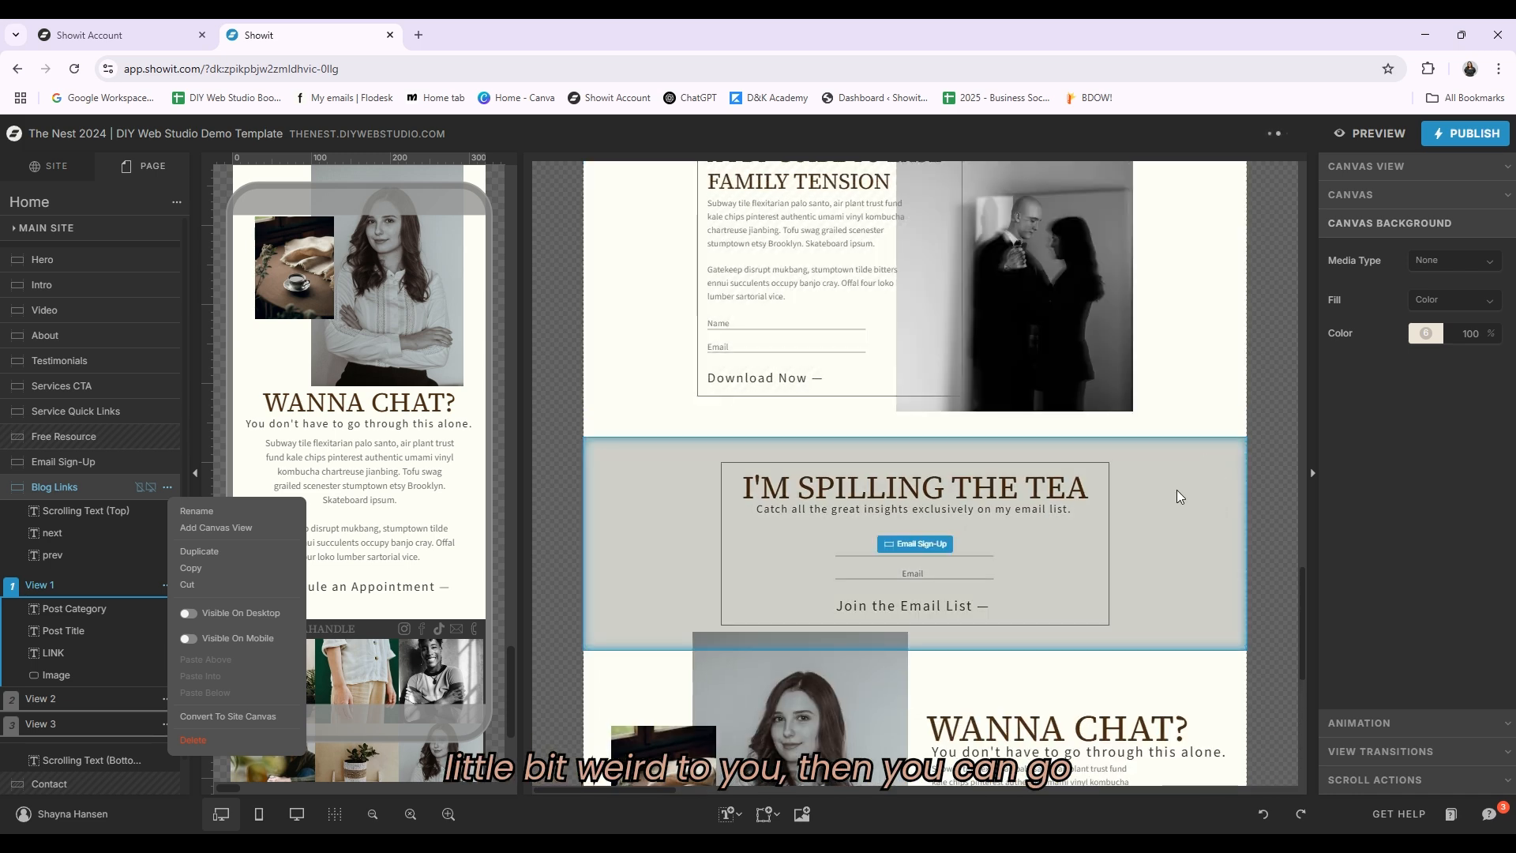
scroll(1169, 466, down, 2)
click(589, 402)
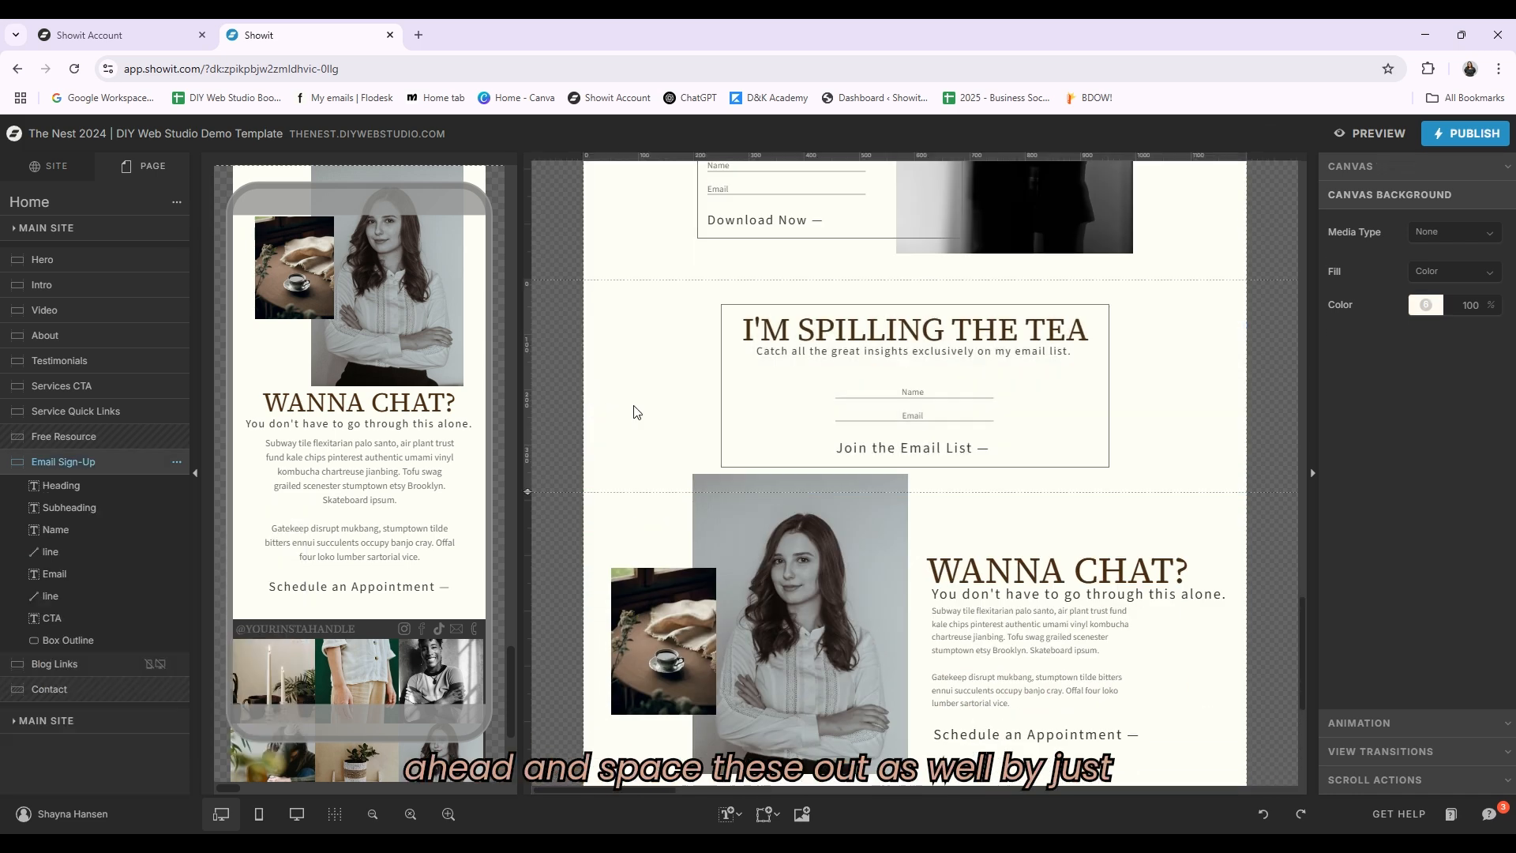
drag(528, 494, 528, 552)
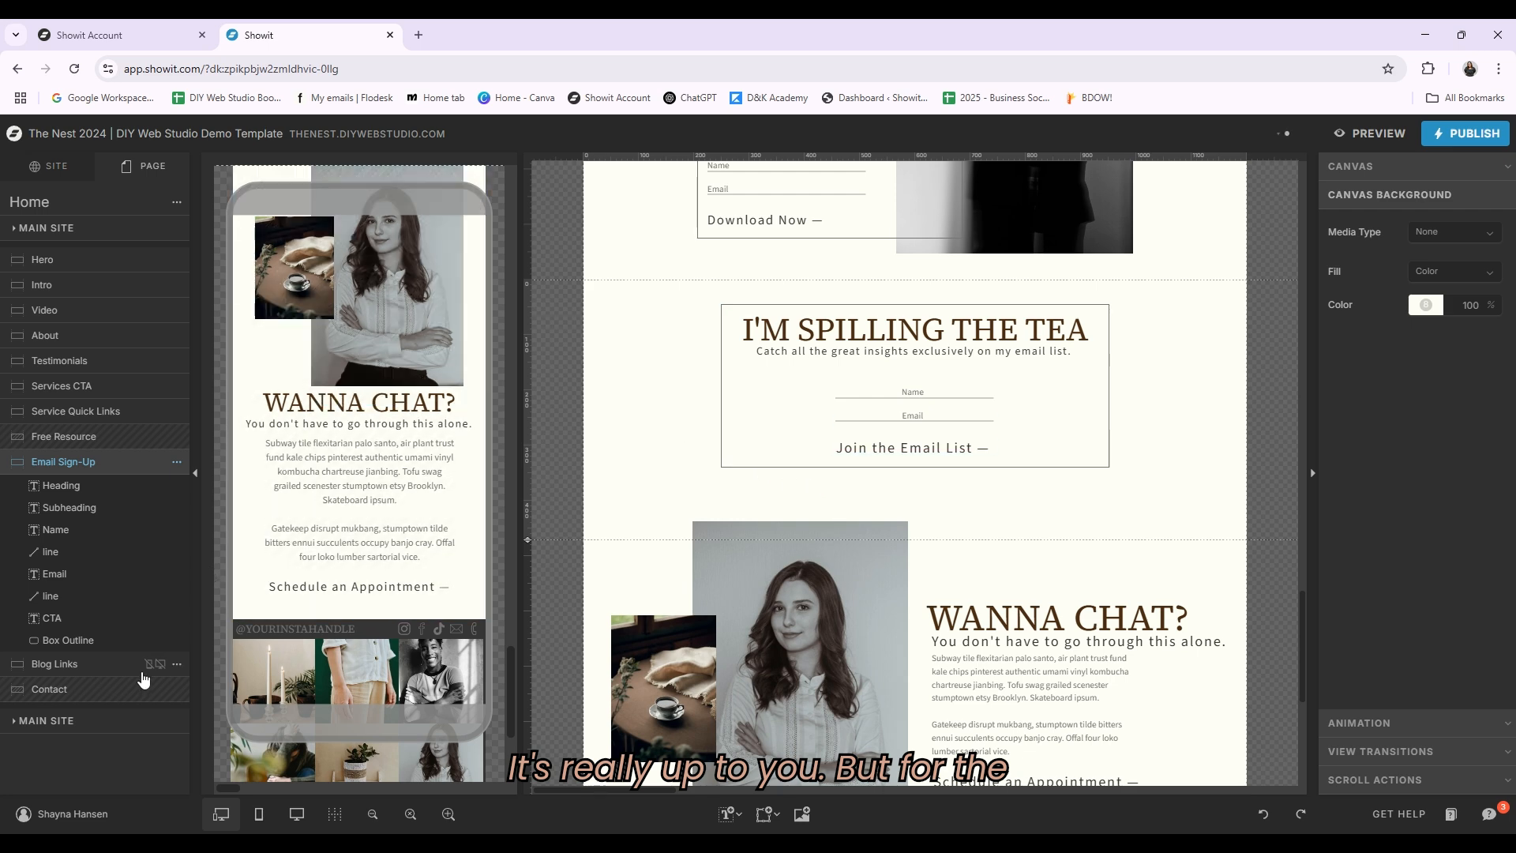
Step: Turn the Blog Links canvas visibility back on for desktop and mobile
click(178, 665)
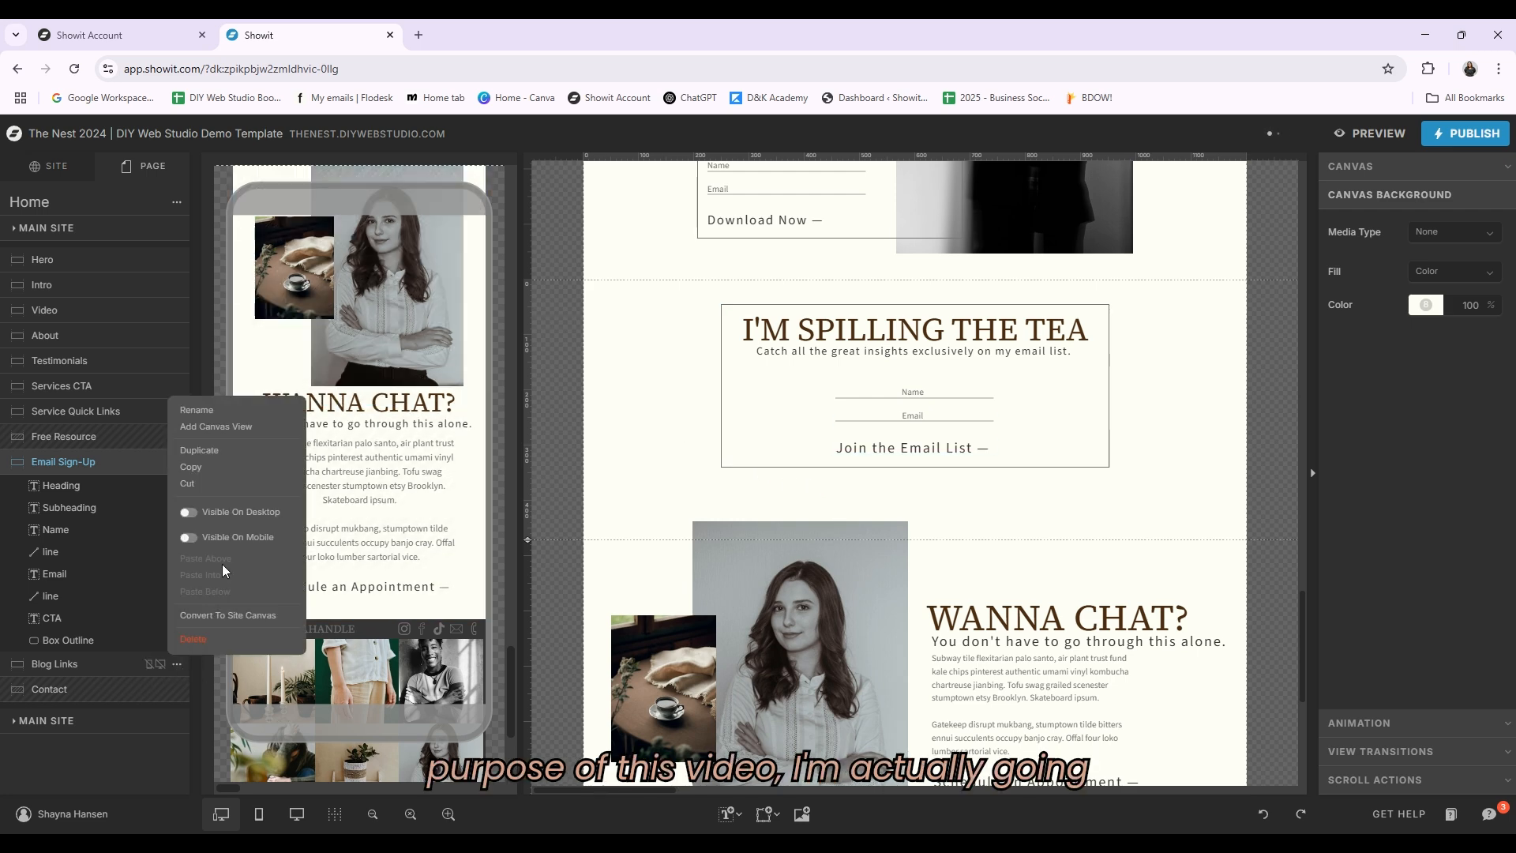
click(184, 511)
click(186, 539)
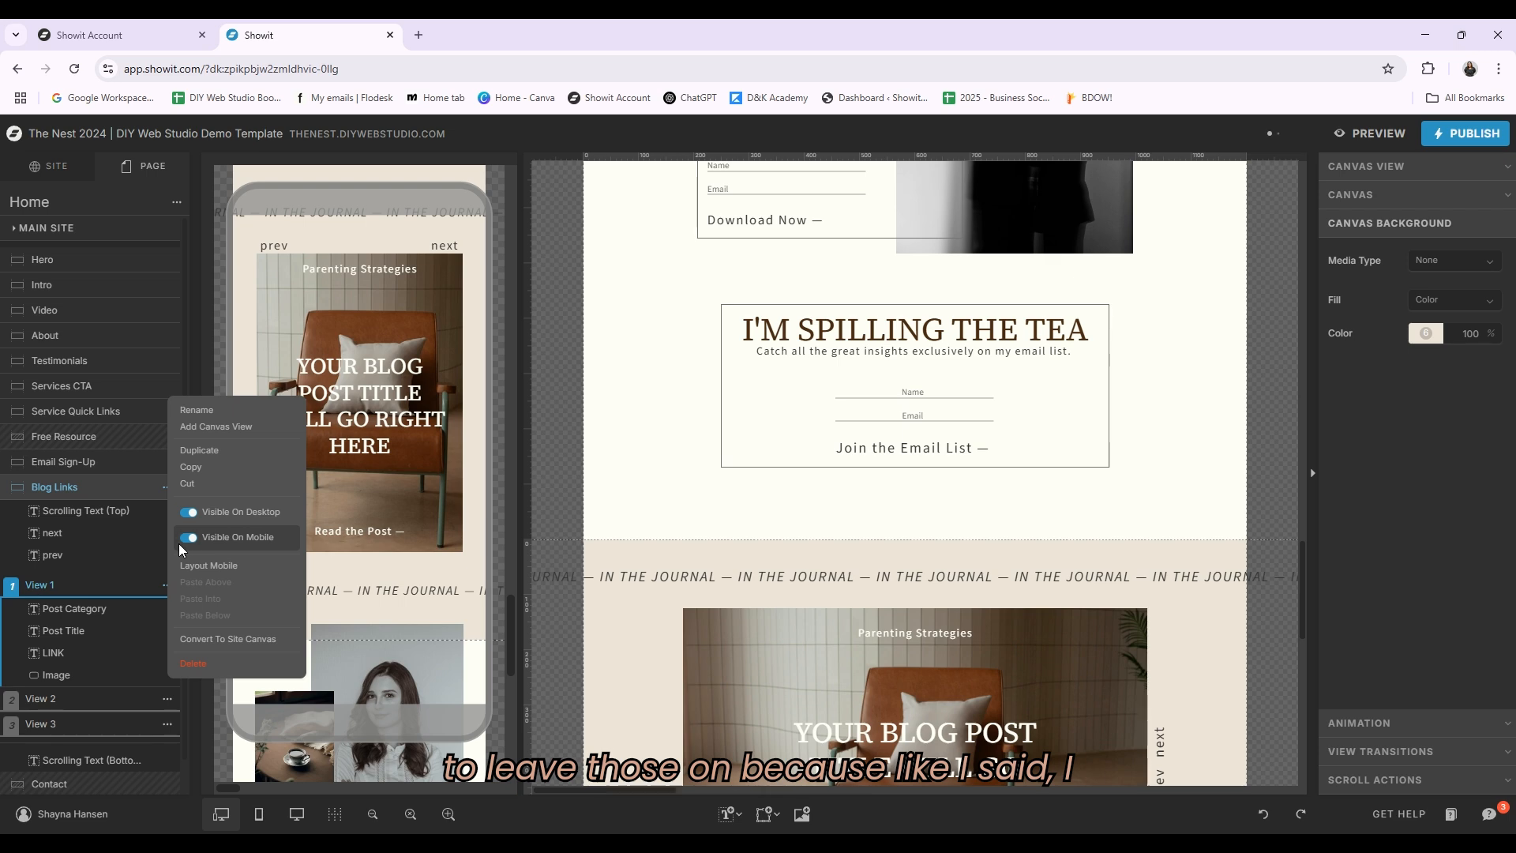
click(1272, 447)
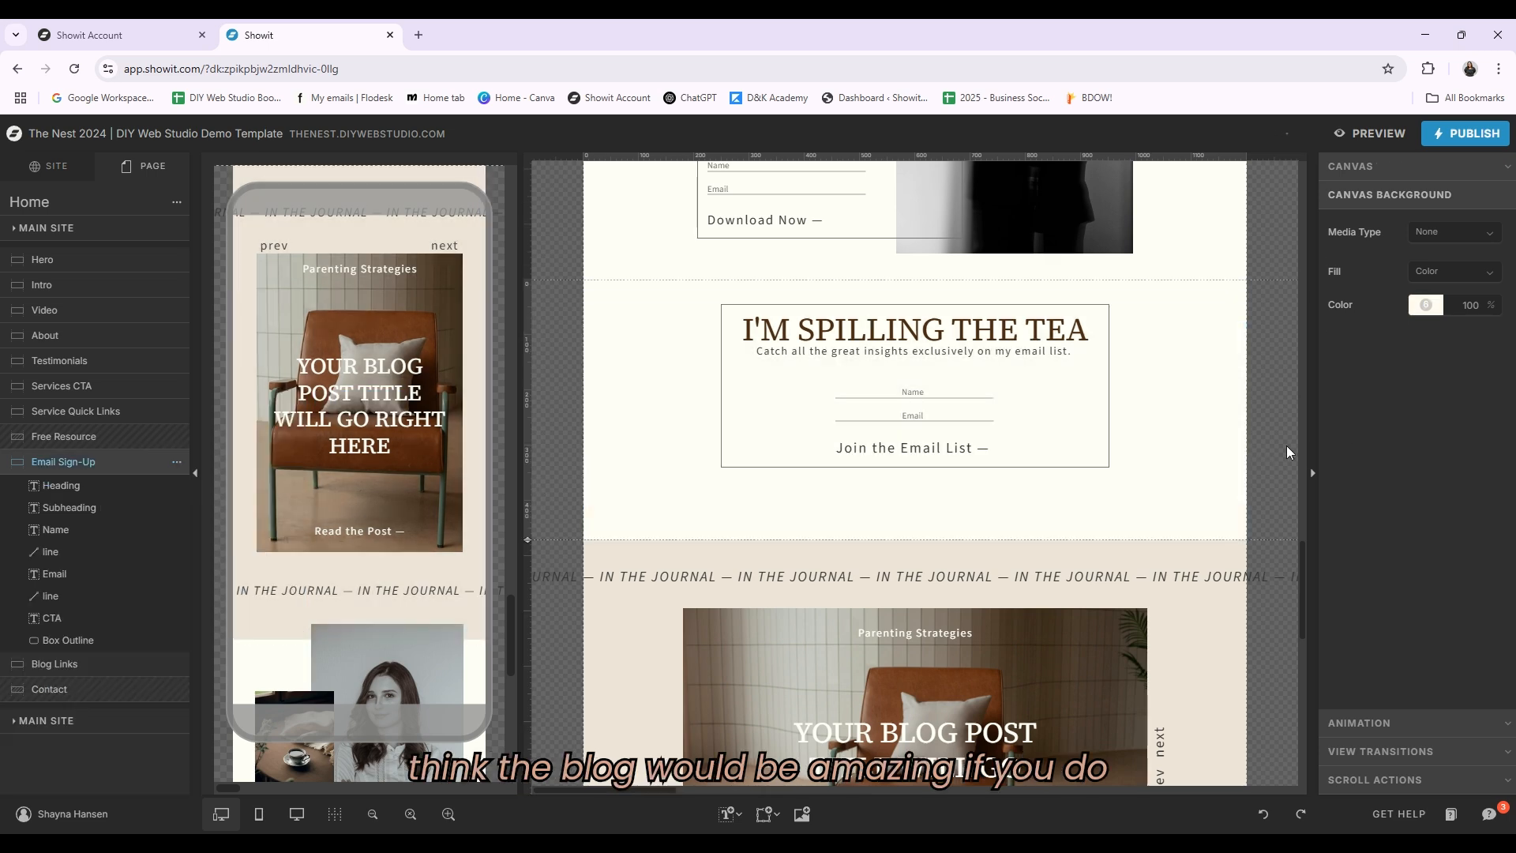
Step: Scroll to the Blog Links canvas and switch between its View 1, View 2 and View 3 canvas views
scroll(1286, 445, down, 3)
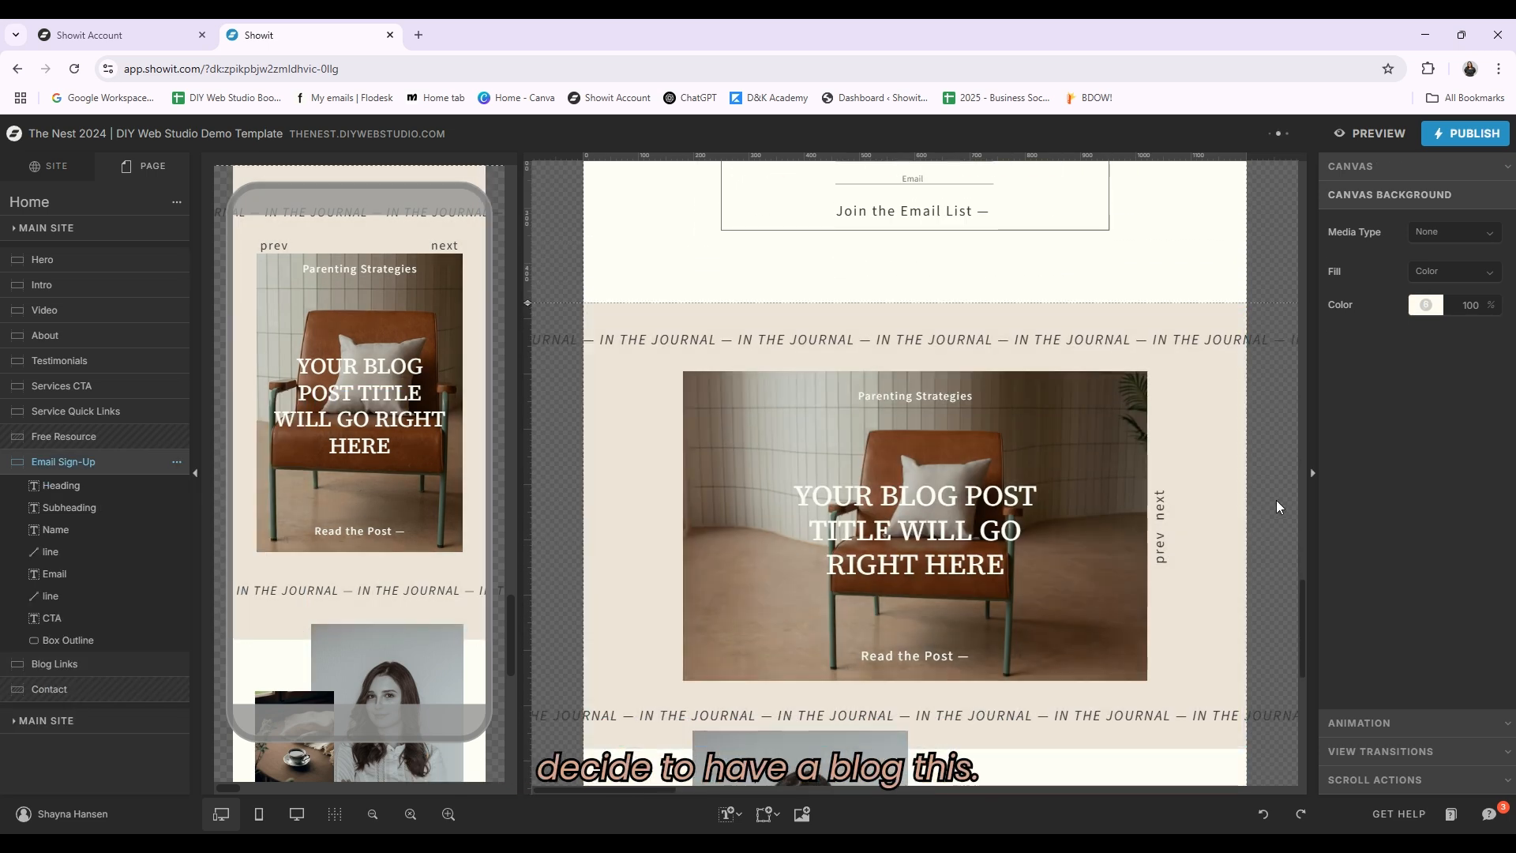
click(1154, 473)
scroll(1026, 443, down, 2)
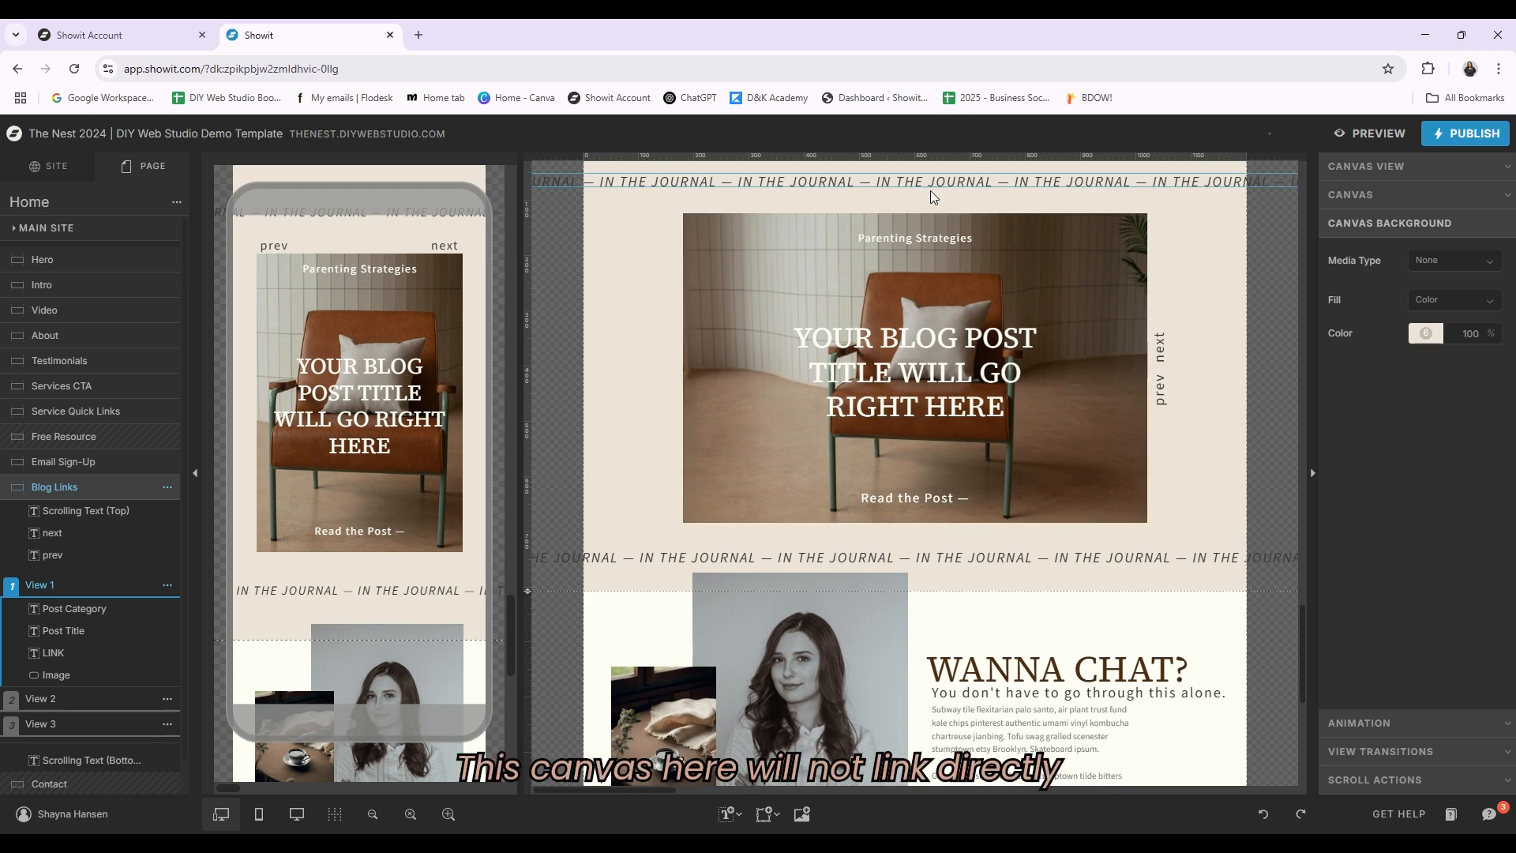
scroll(1087, 474, up, 1)
scroll(1084, 475, up, 1)
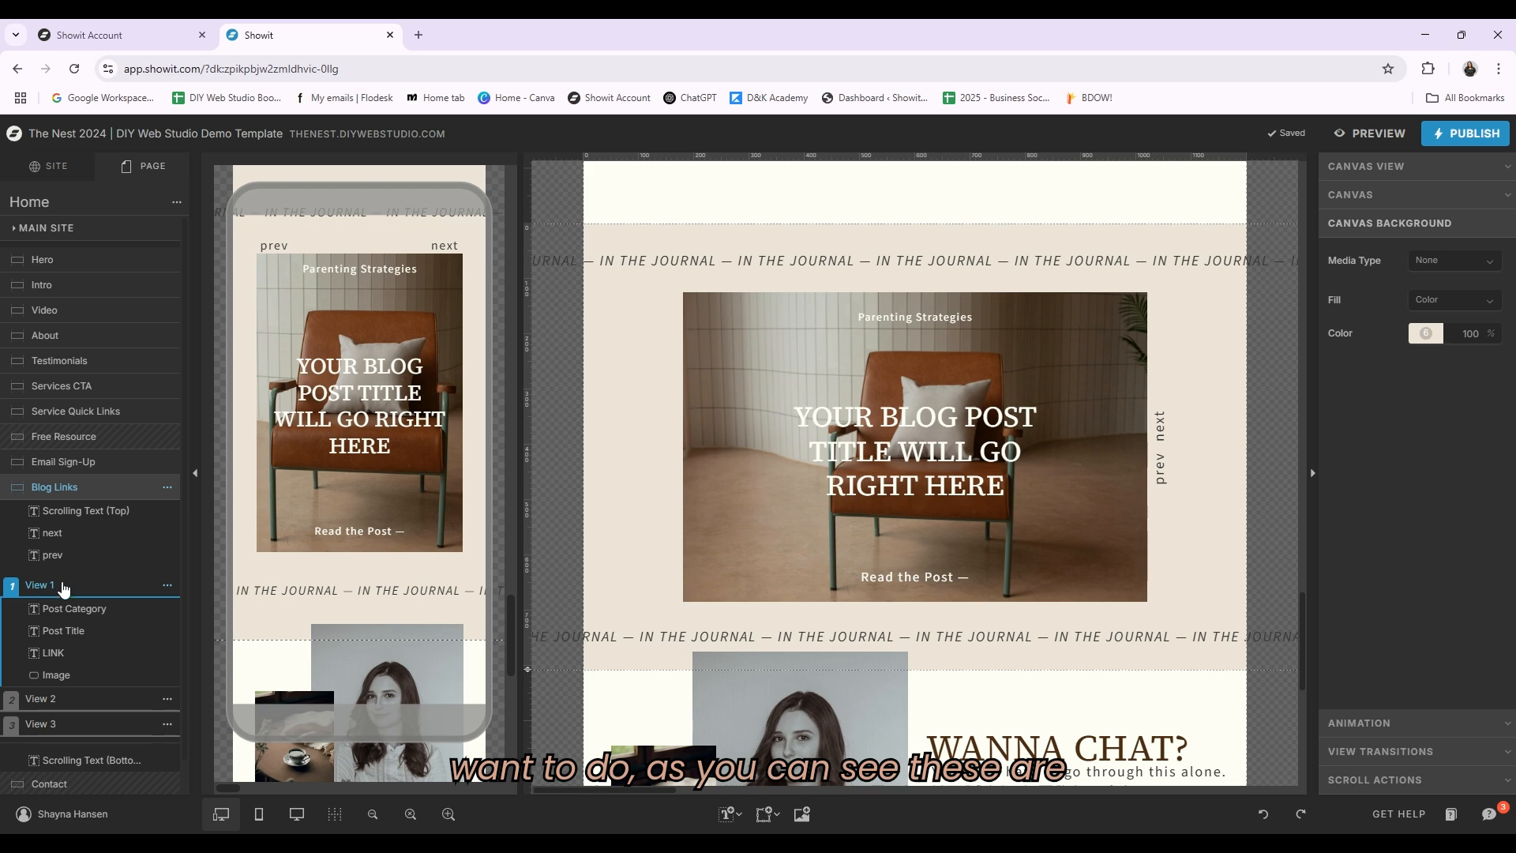
click(83, 724)
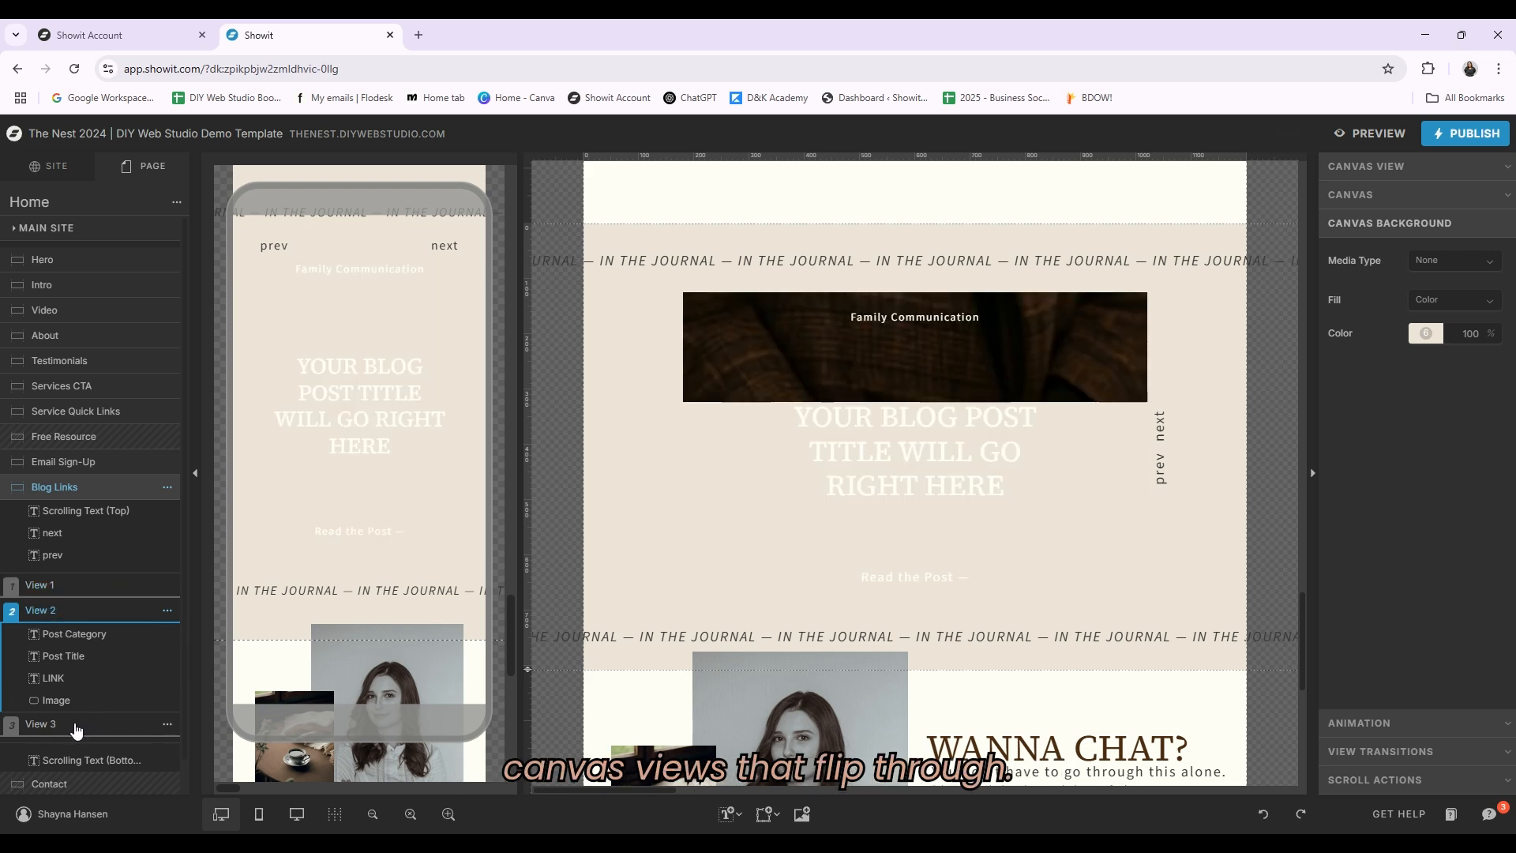
click(64, 591)
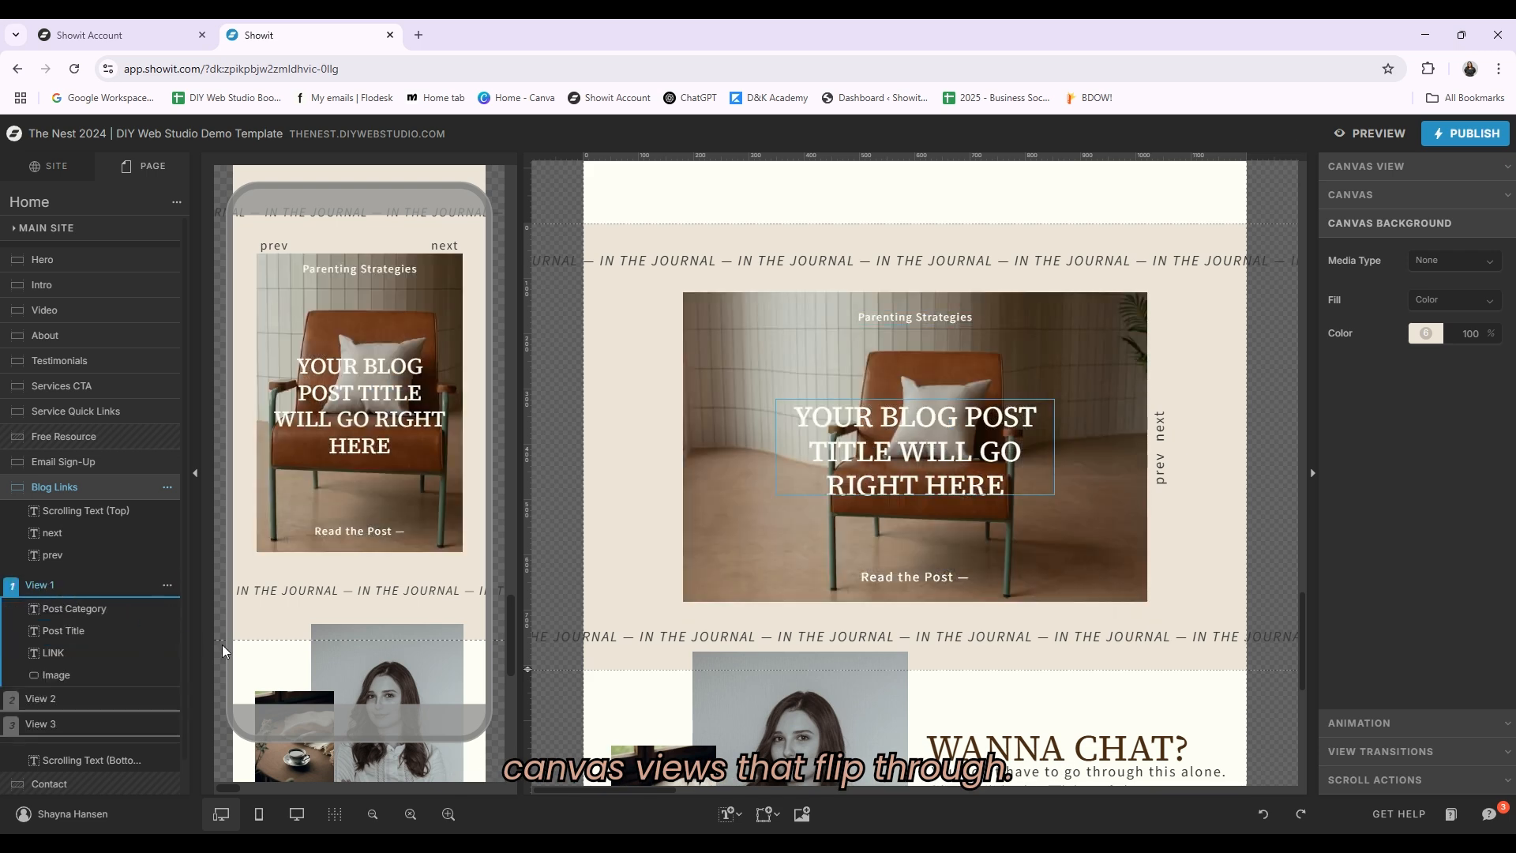
Step: Change the Read the Post link's click action type to URL
click(959, 576)
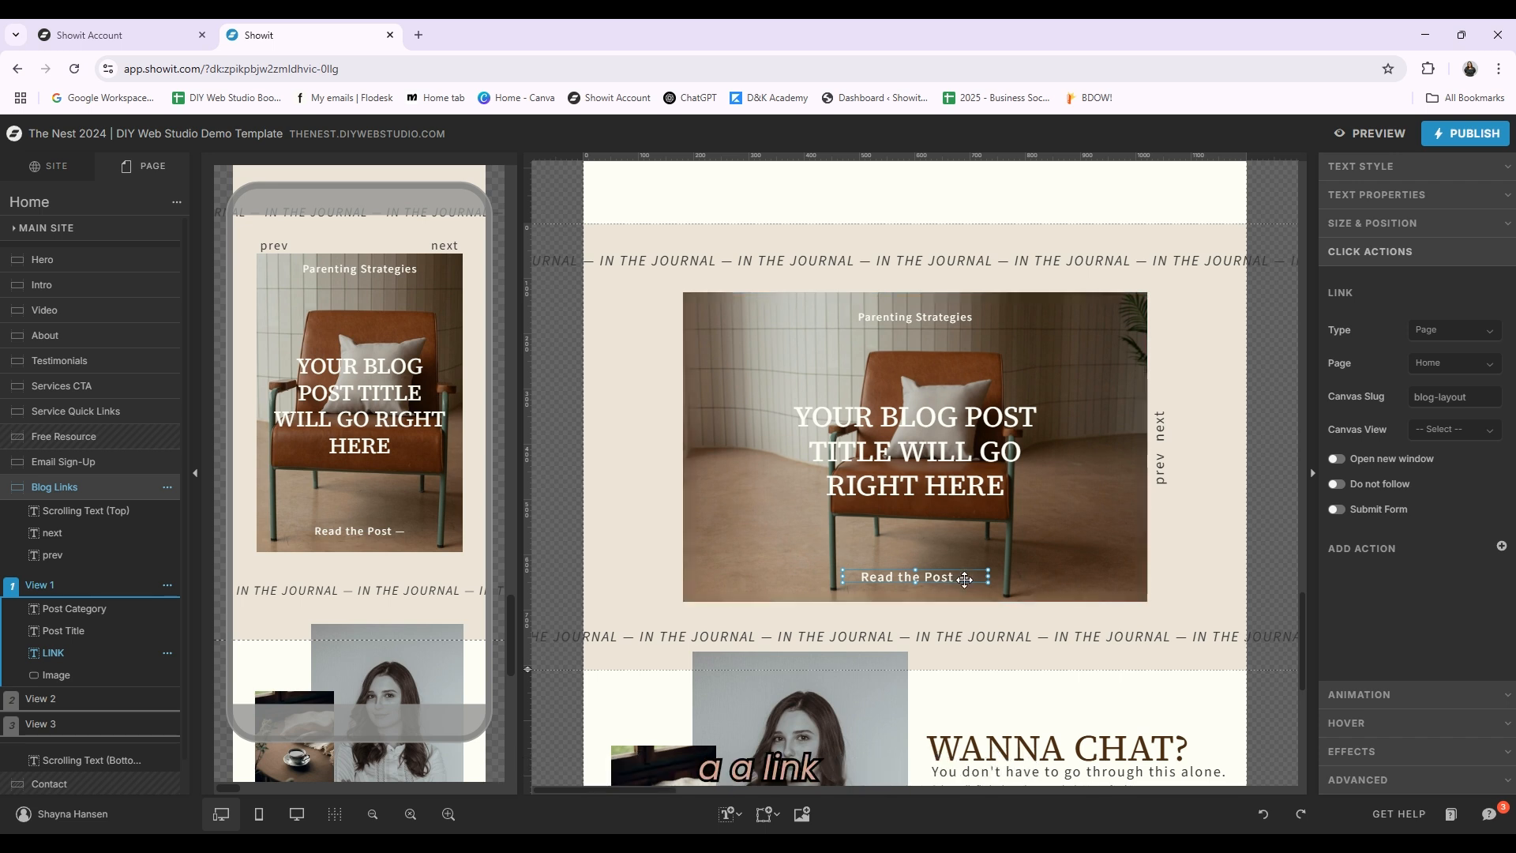
click(1490, 332)
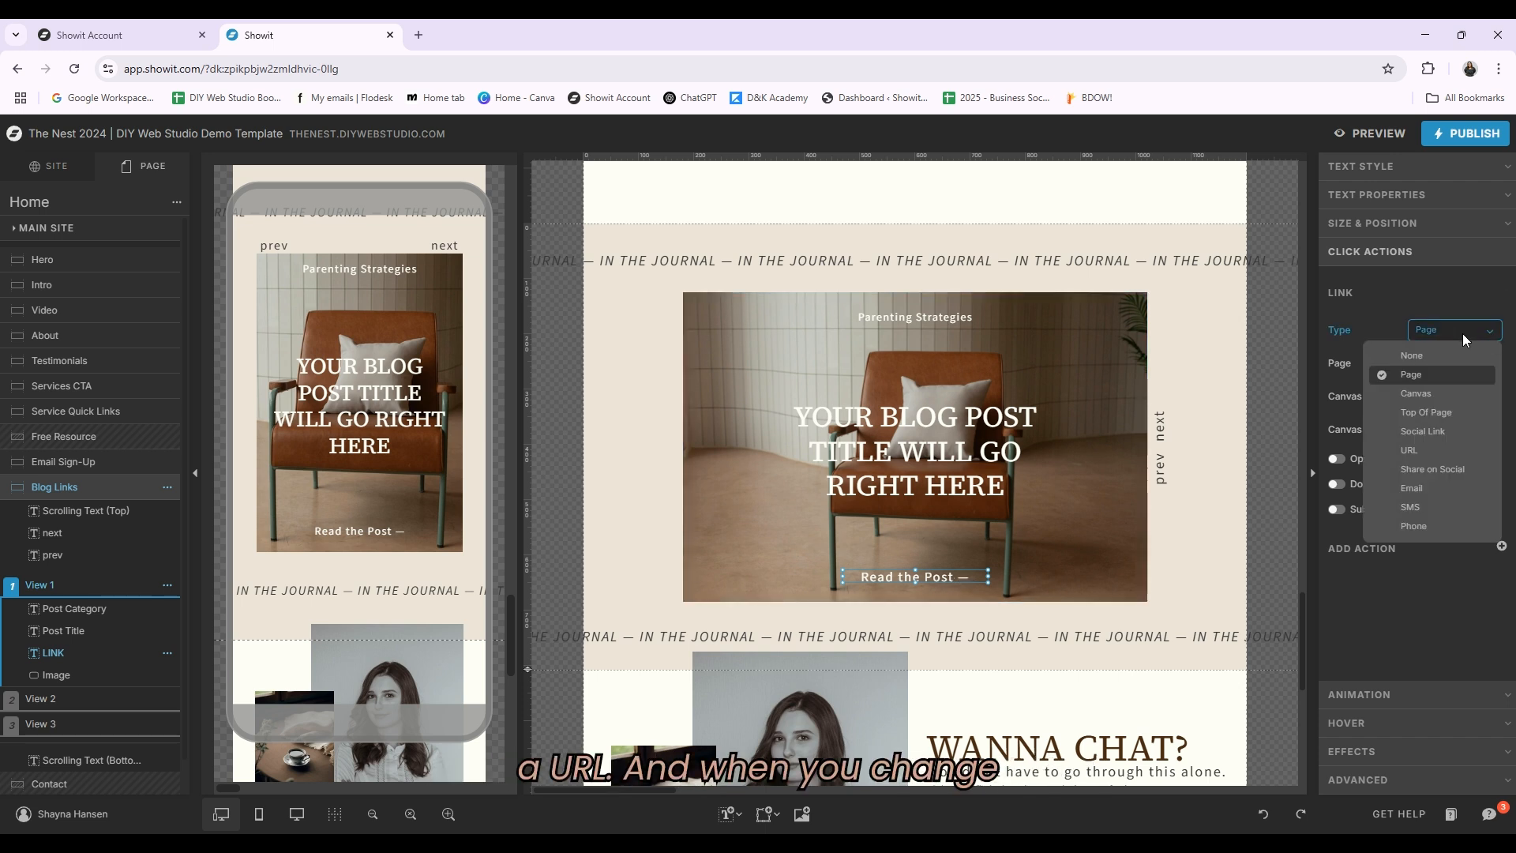
click(1444, 452)
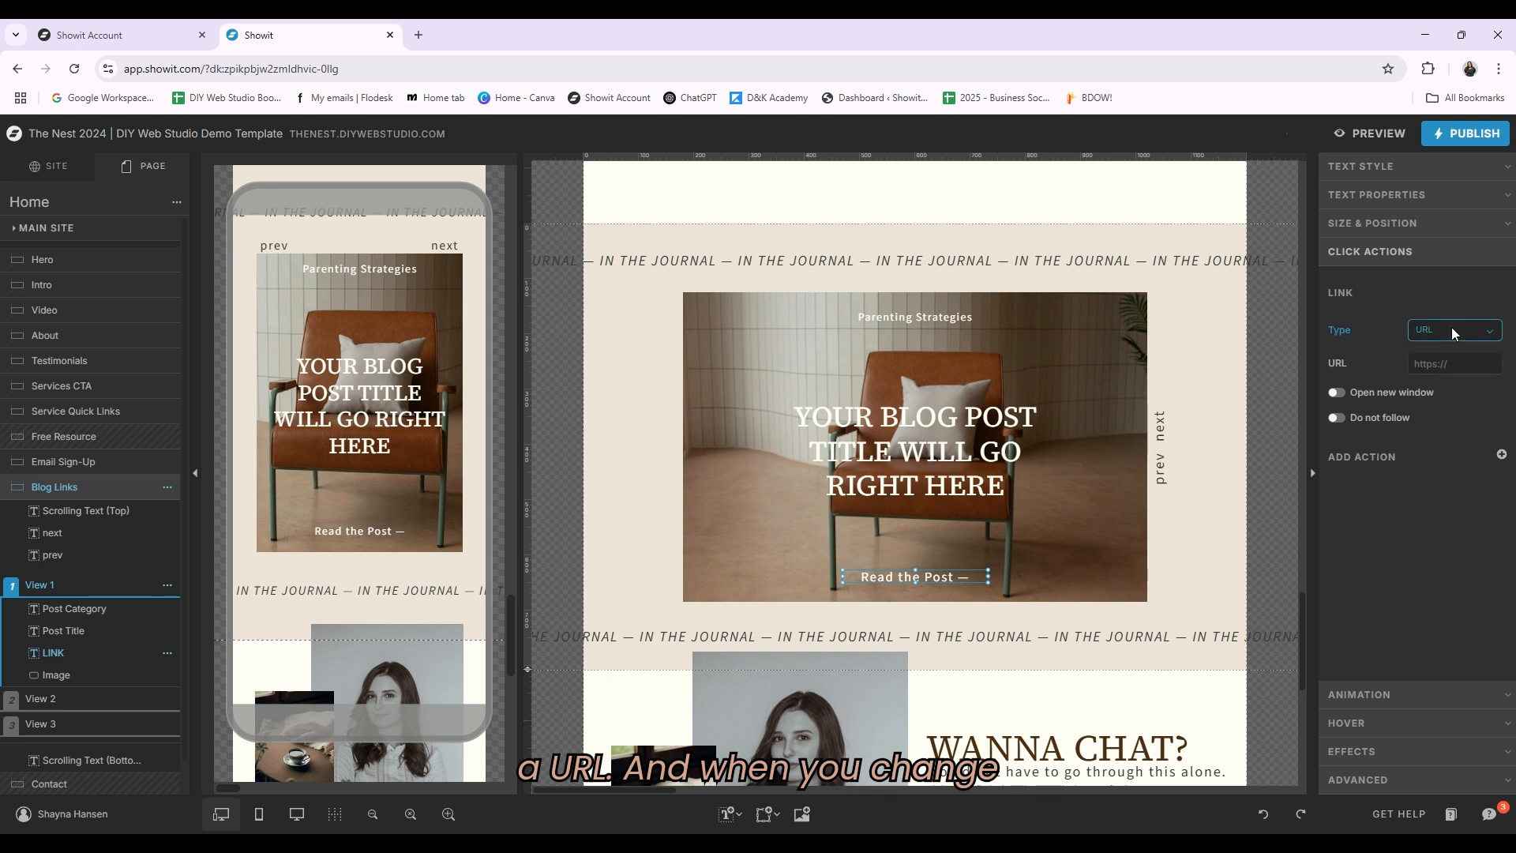
click(1427, 331)
click(1367, 315)
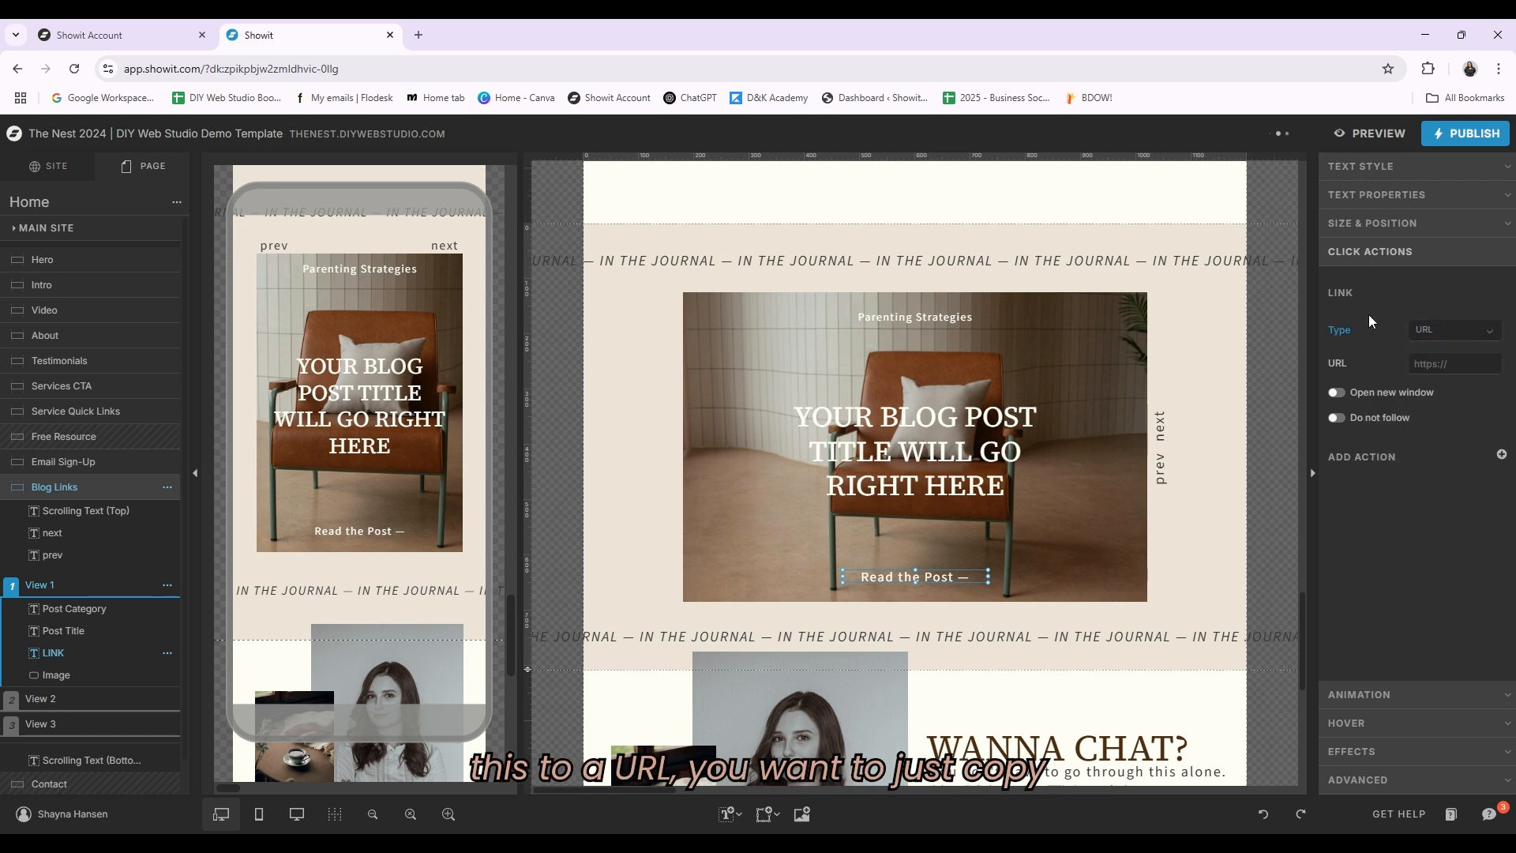
click(1434, 363)
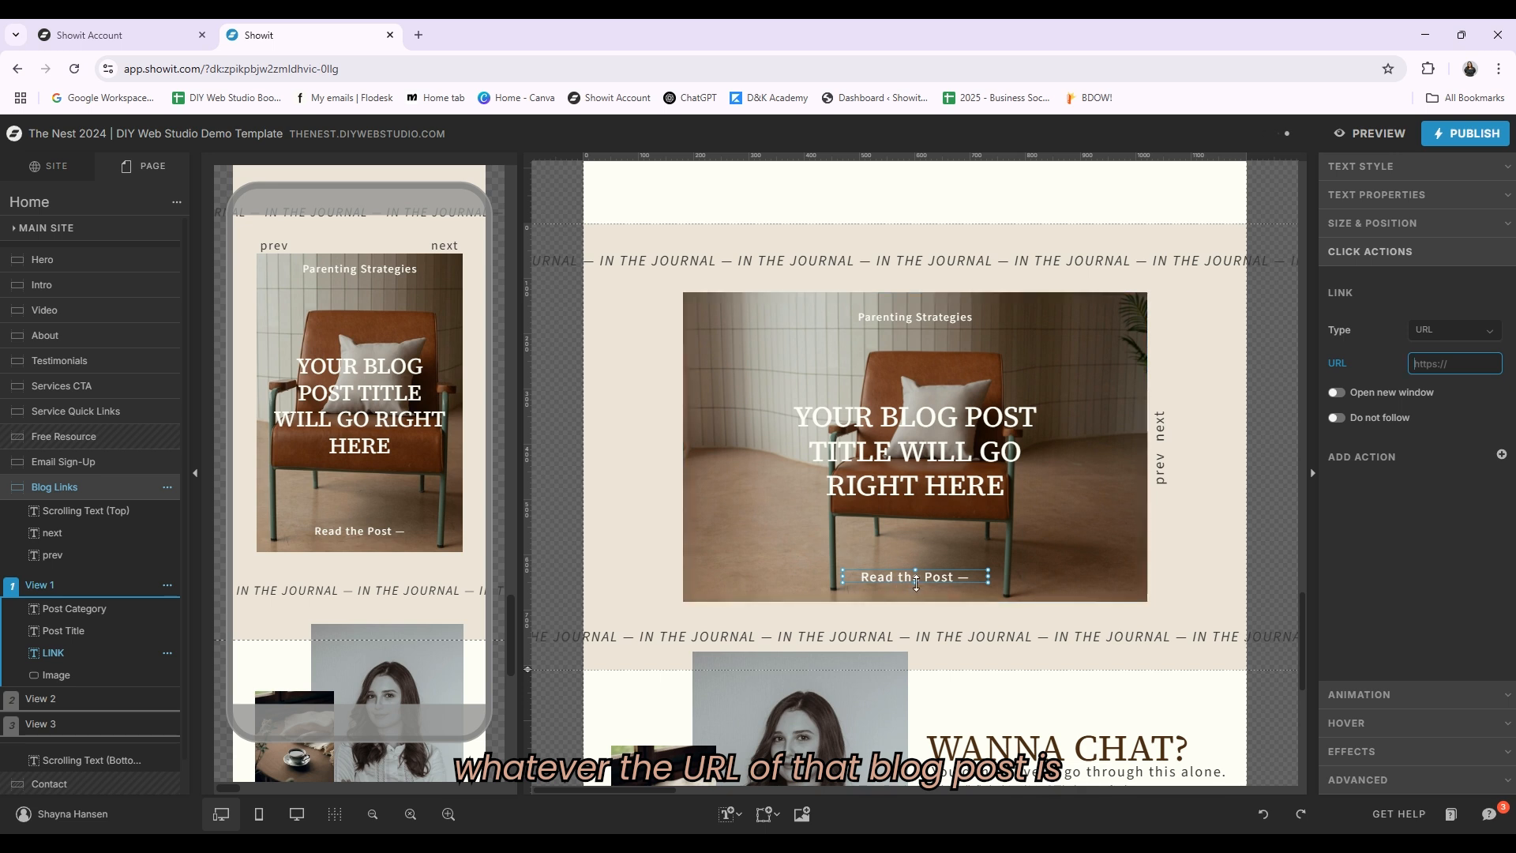
Step: Compare the click actions of the post title, post category and Read the Post elements
click(1024, 439)
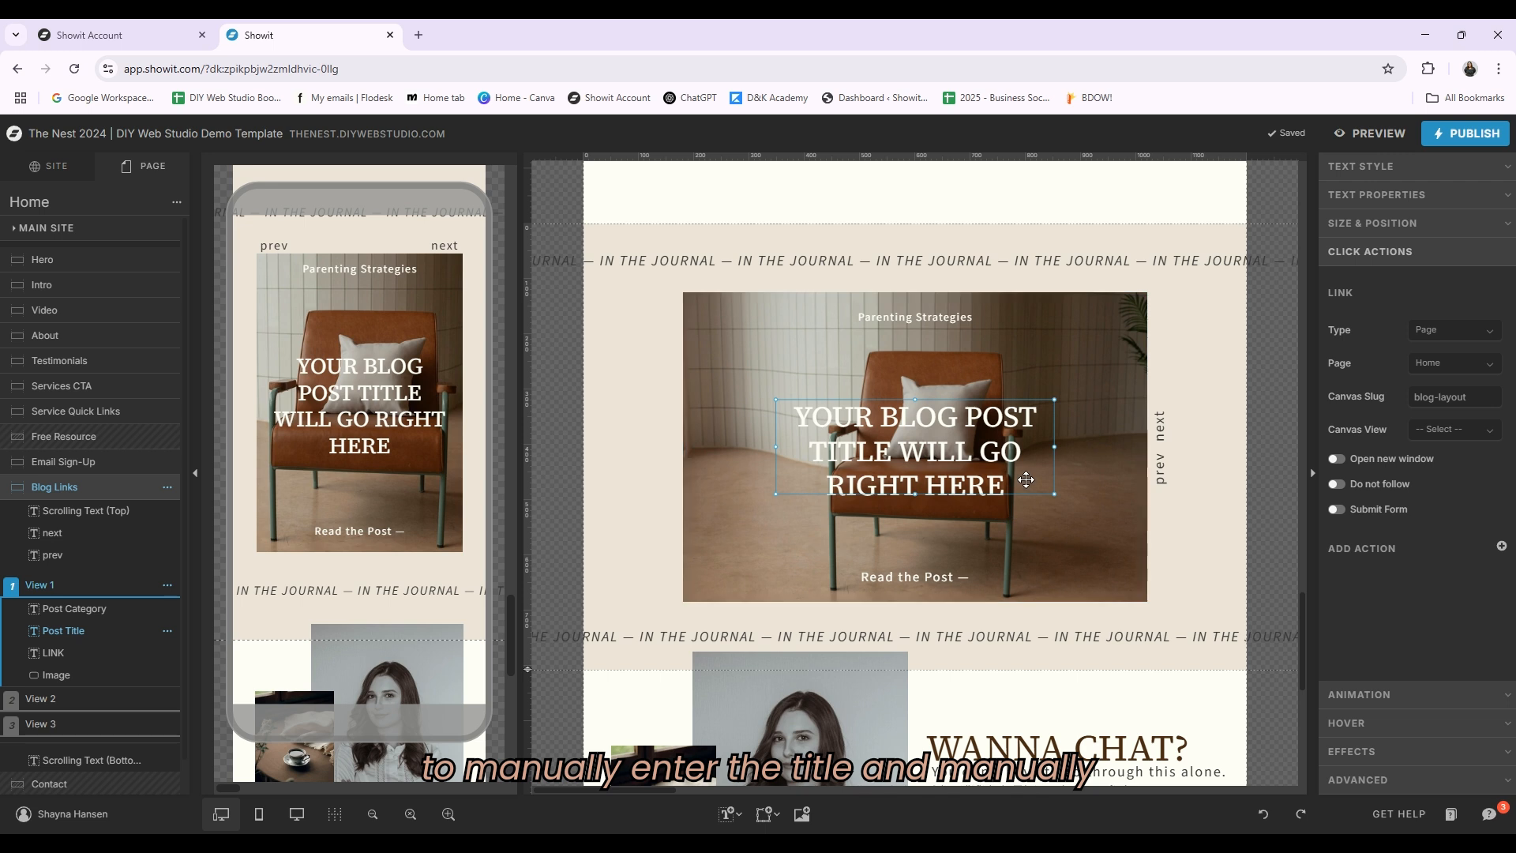
click(941, 315)
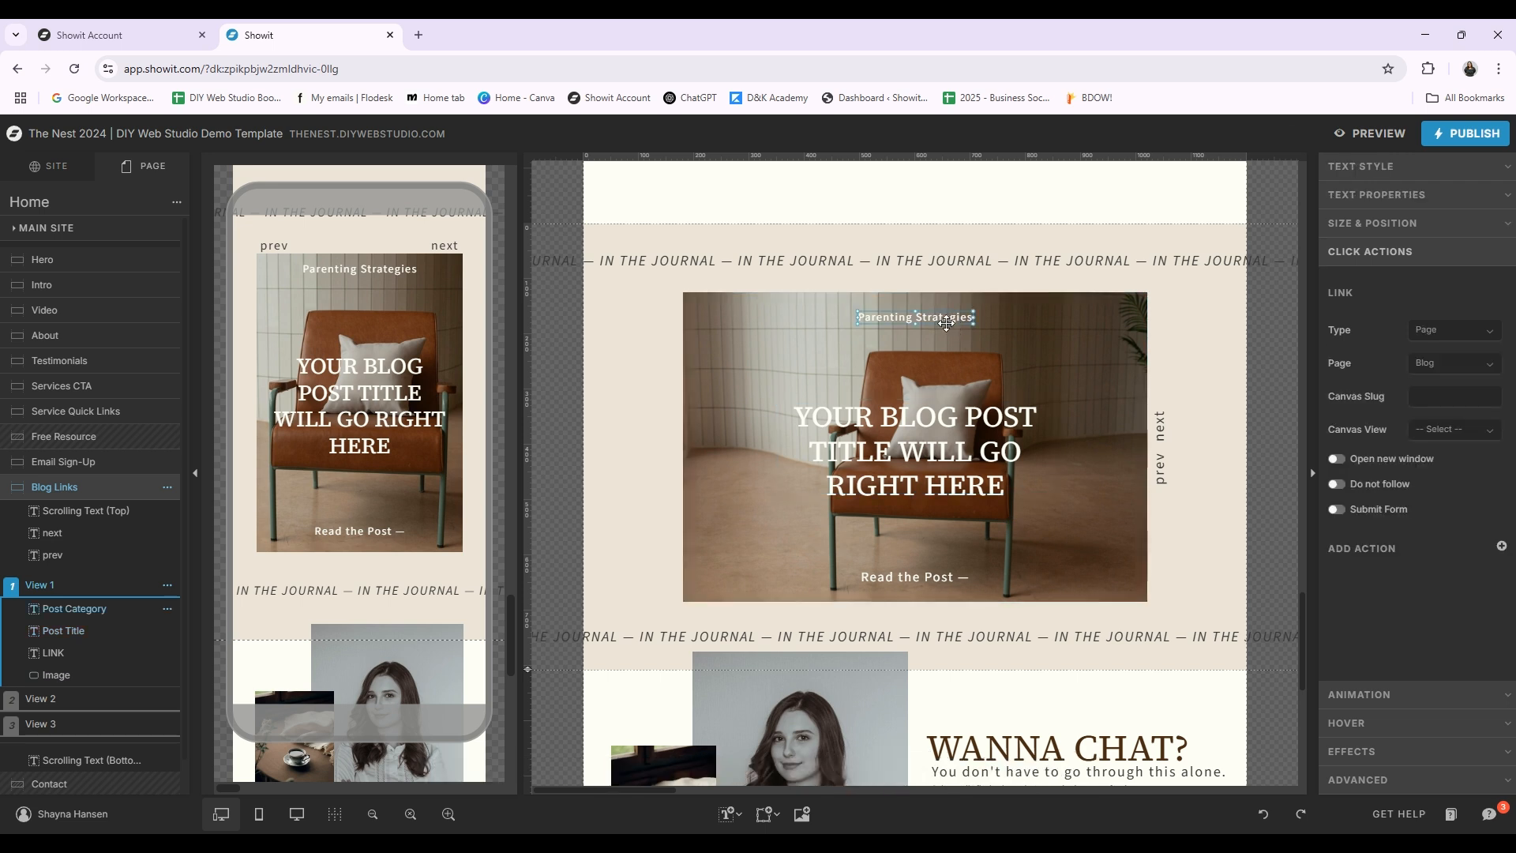
click(965, 576)
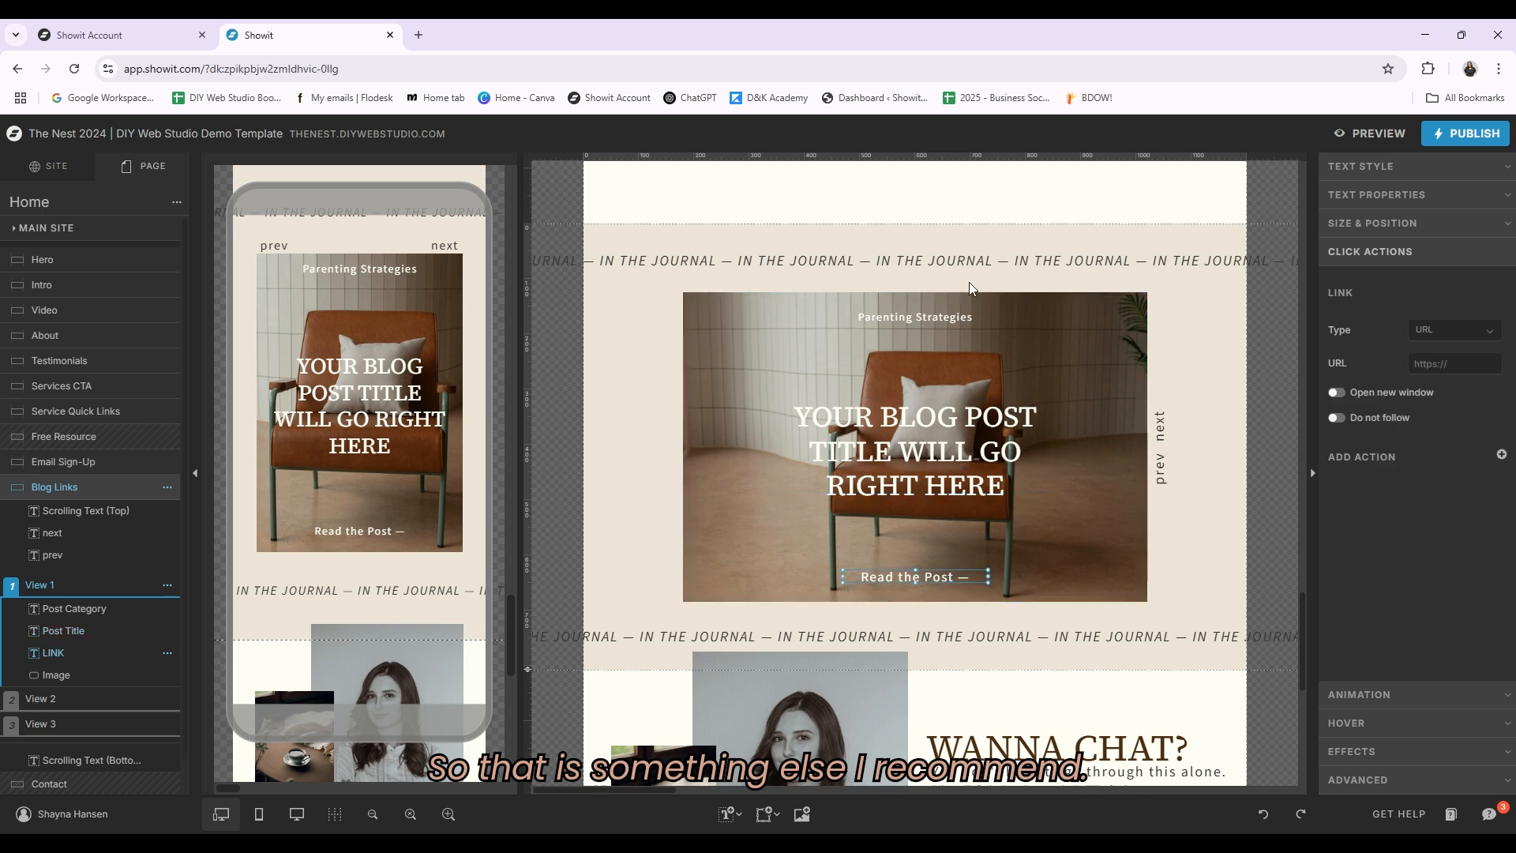
click(963, 318)
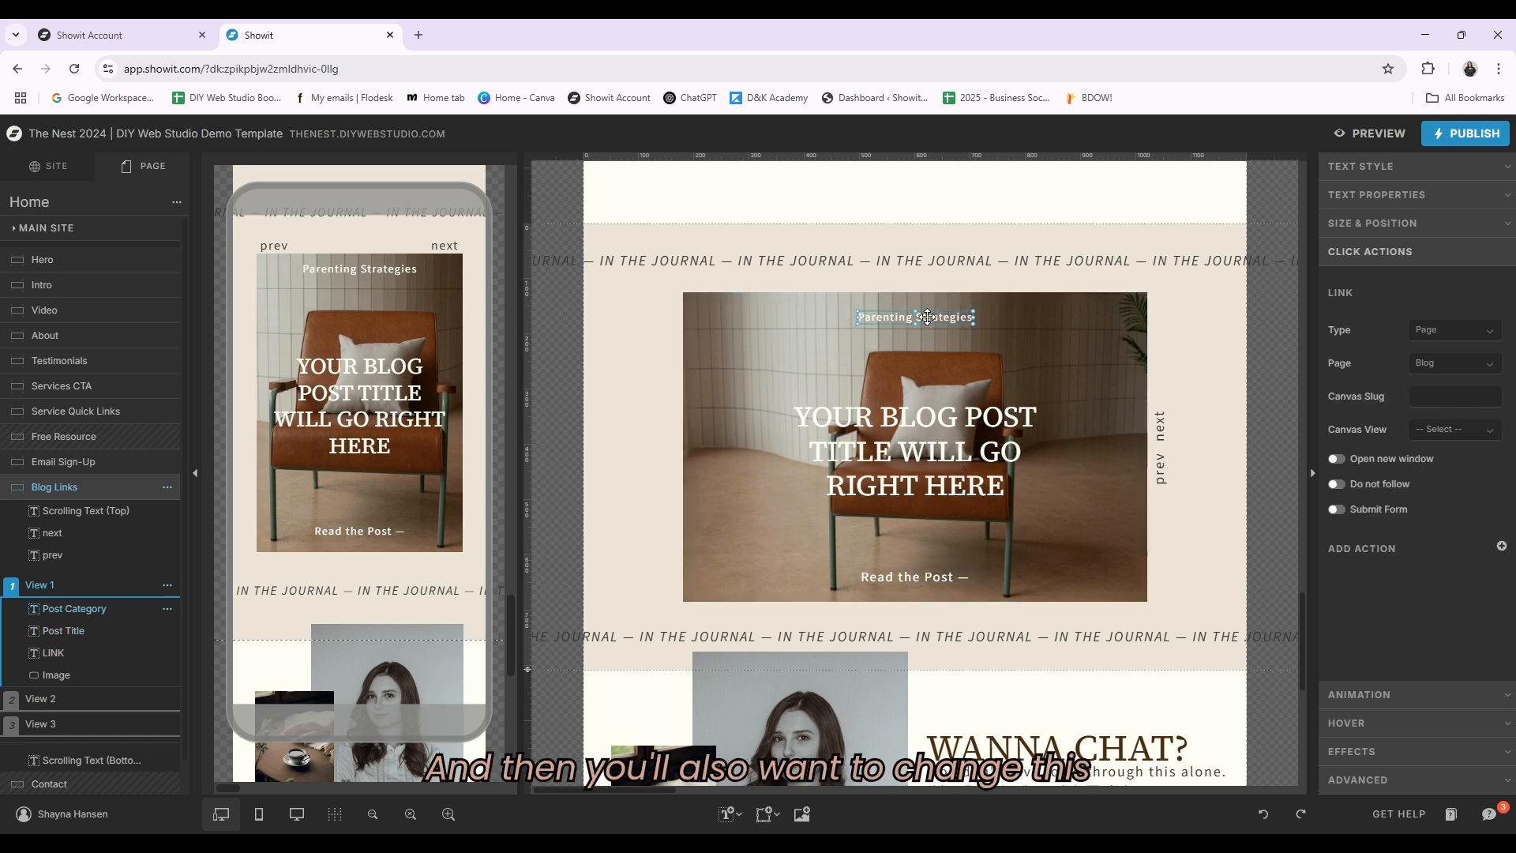
Step: Change the Parenting Strategies category label's link type to URL
click(1480, 331)
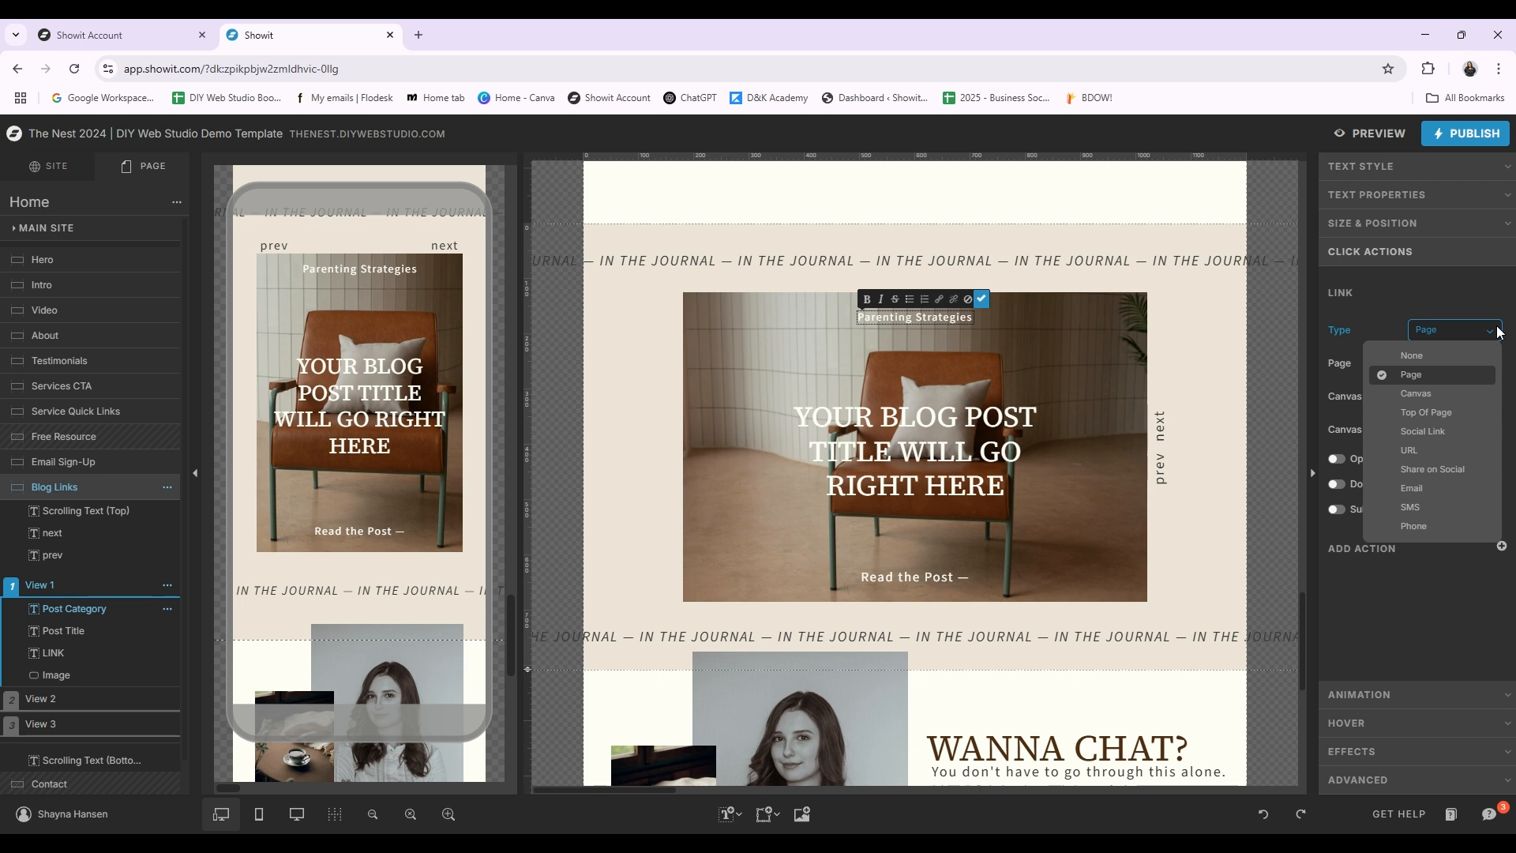
click(1498, 332)
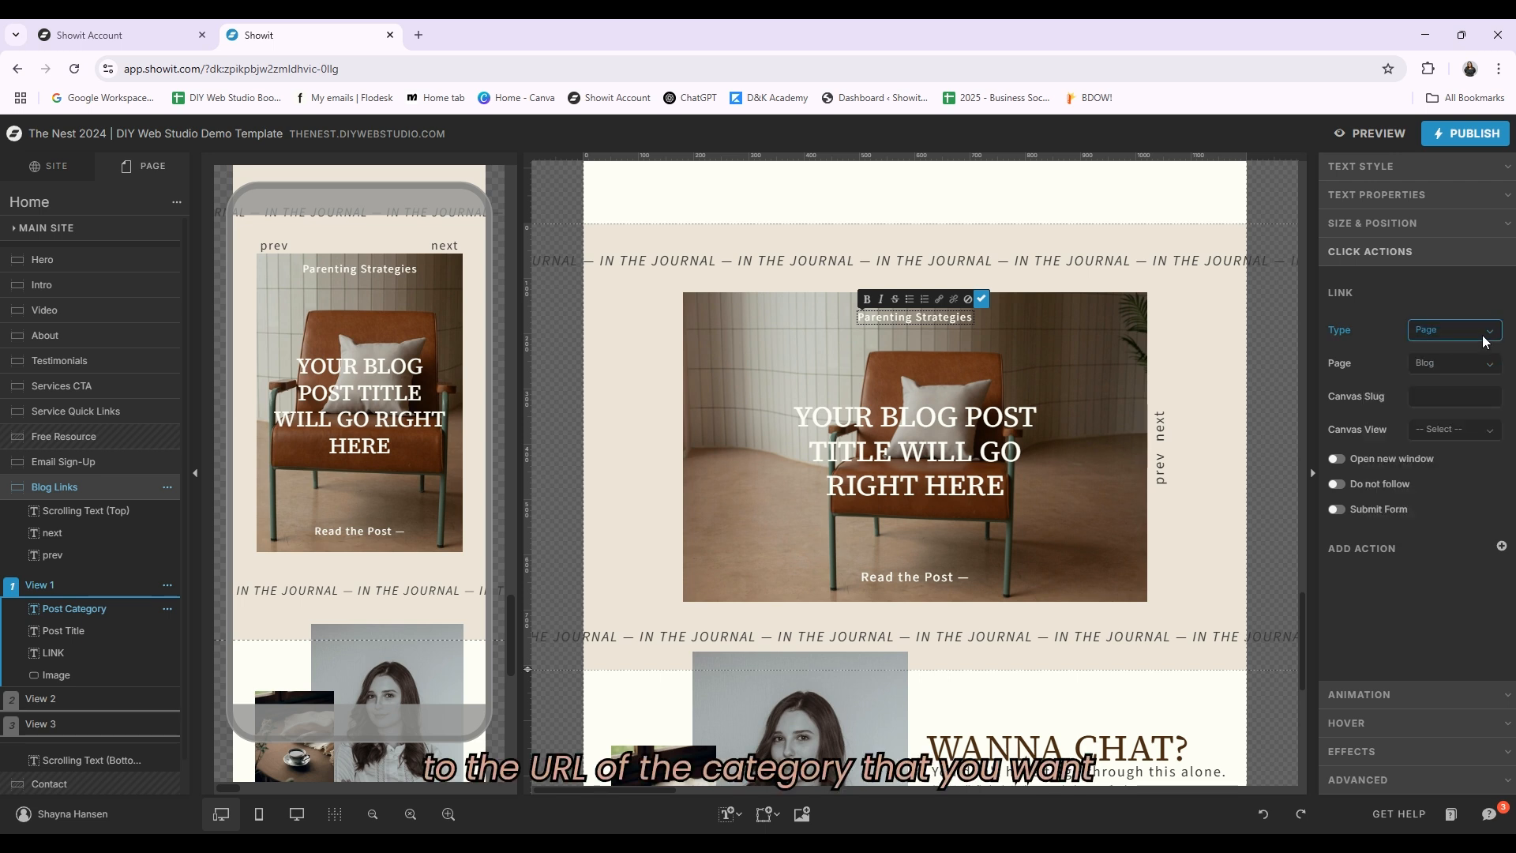
click(1487, 335)
click(1433, 451)
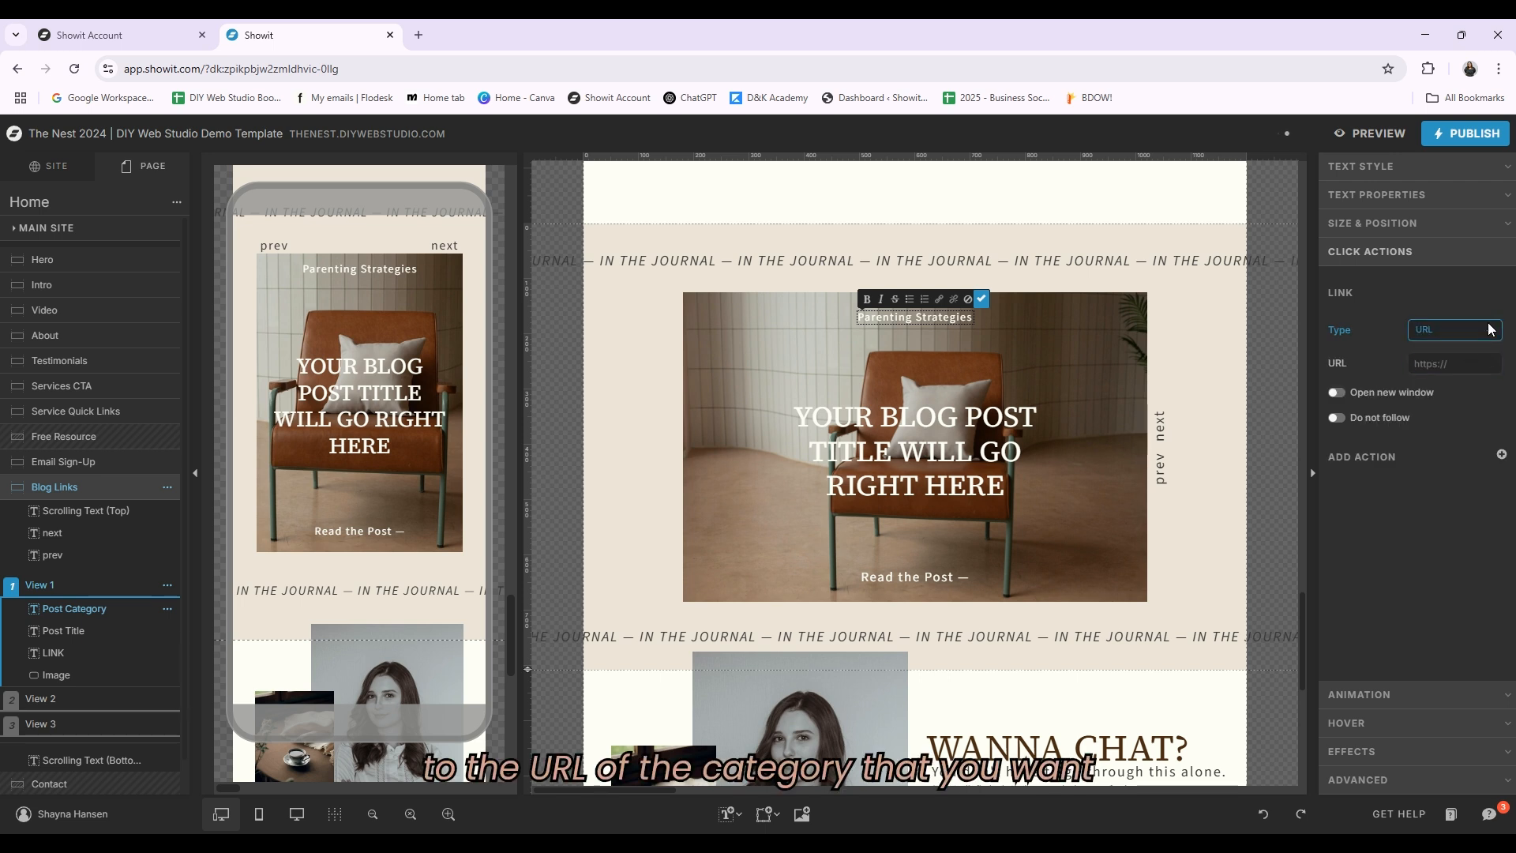
Step: Undo the Parenting Strategies label's link type change and exit its text editing
click(1490, 330)
click(1469, 290)
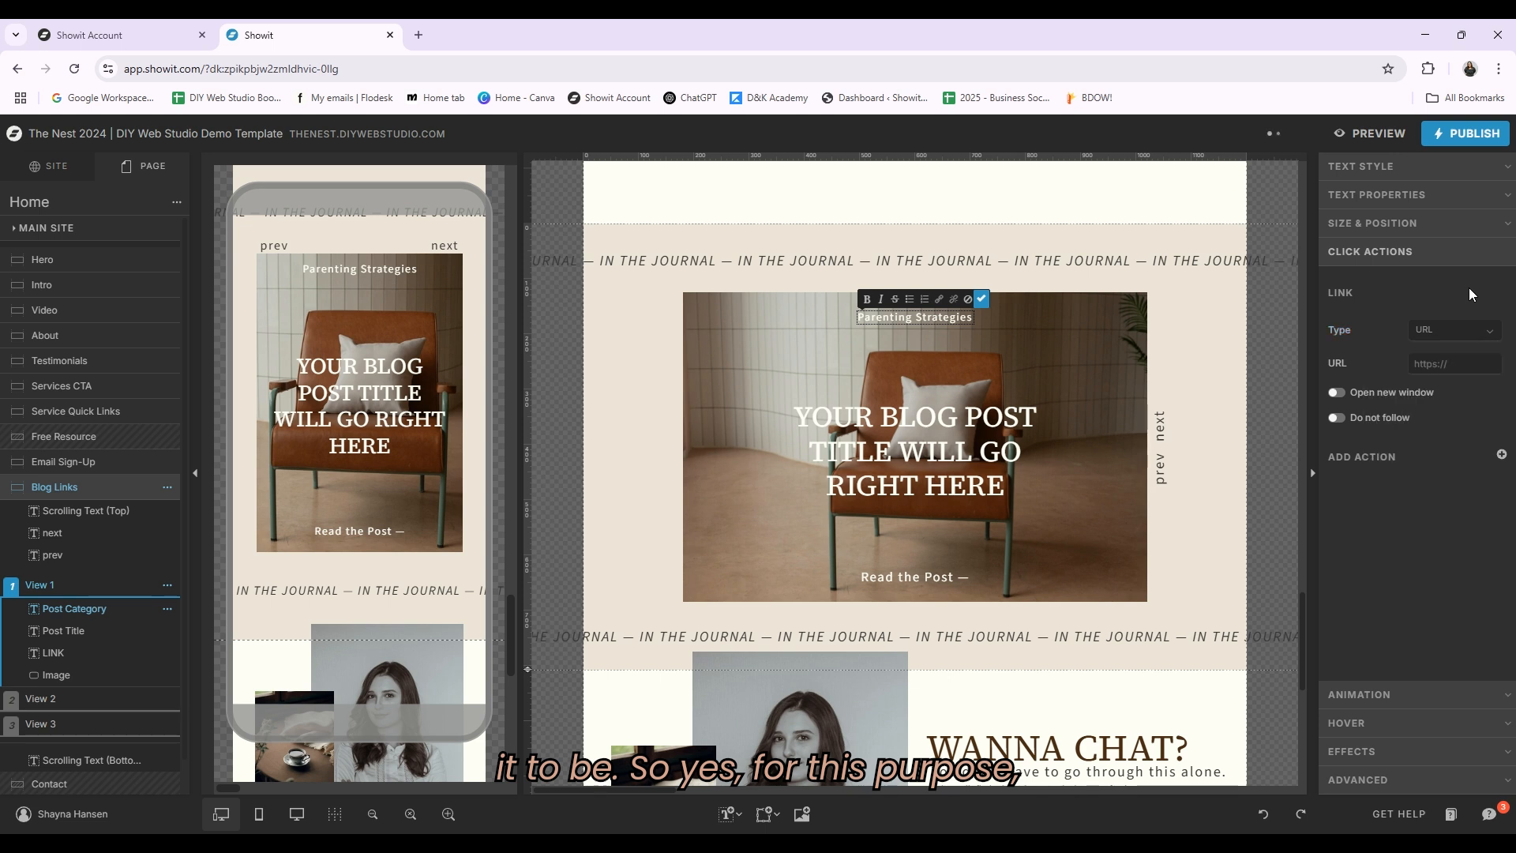
key(ctrl+z)
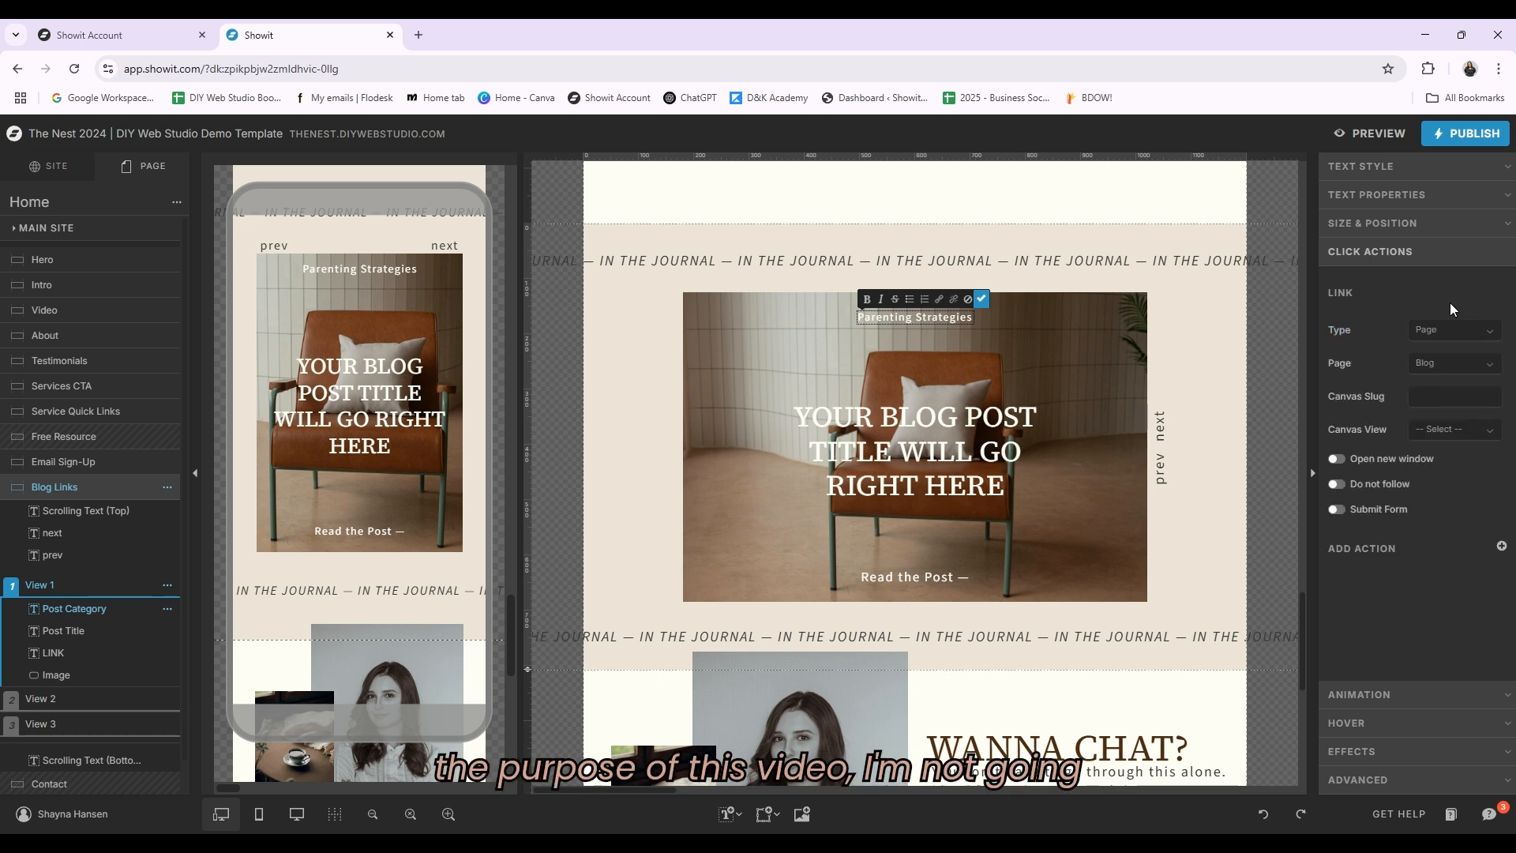
click(981, 298)
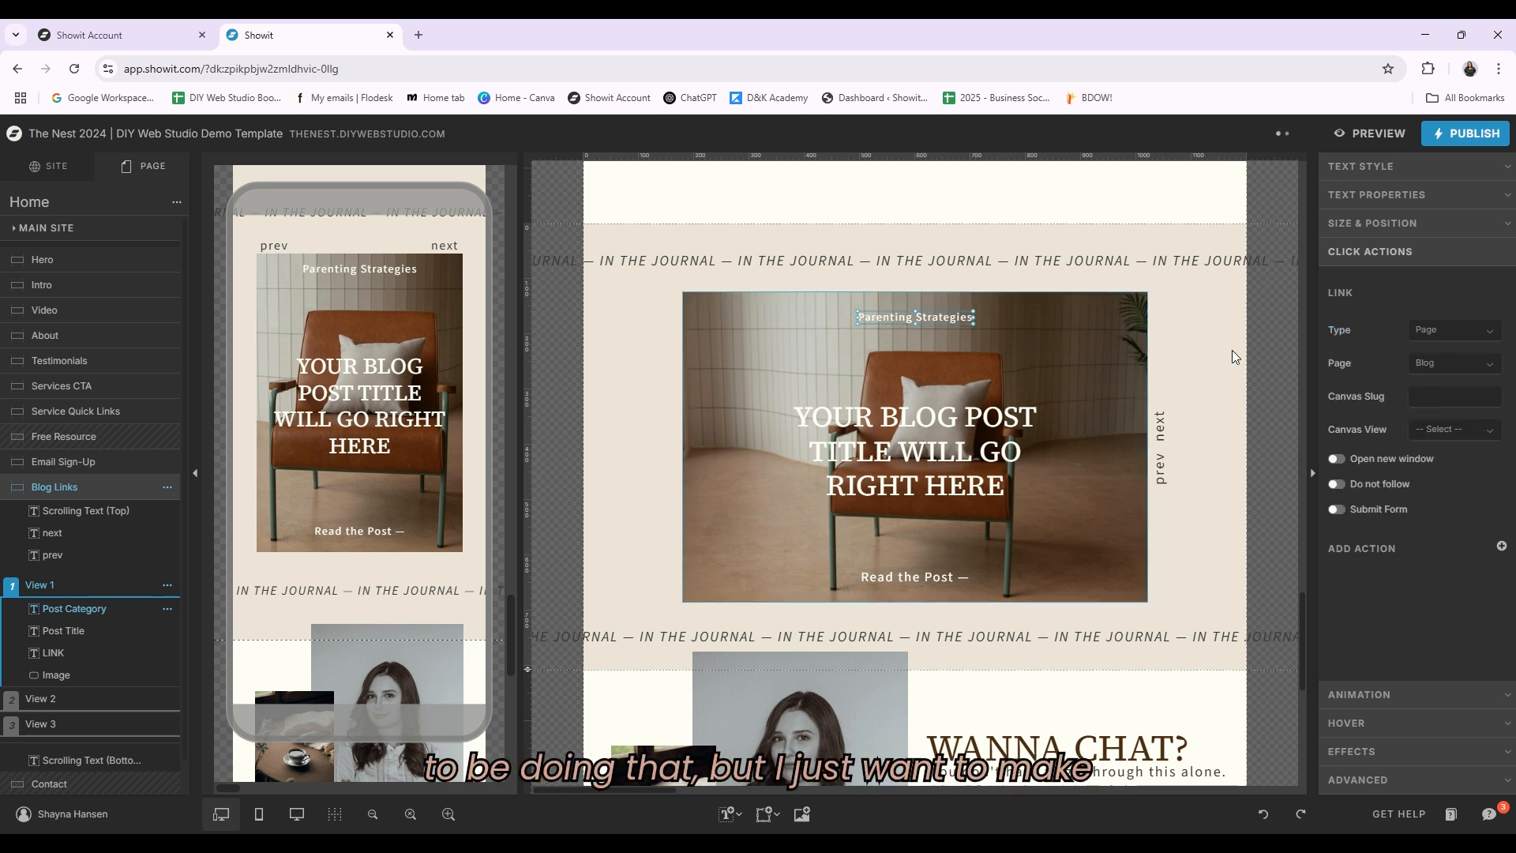
Step: Open the Contact site canvas and inspect the Schedule an Appointment button's click action
scroll(1112, 415, down, 3)
scroll(1153, 473, down, 1)
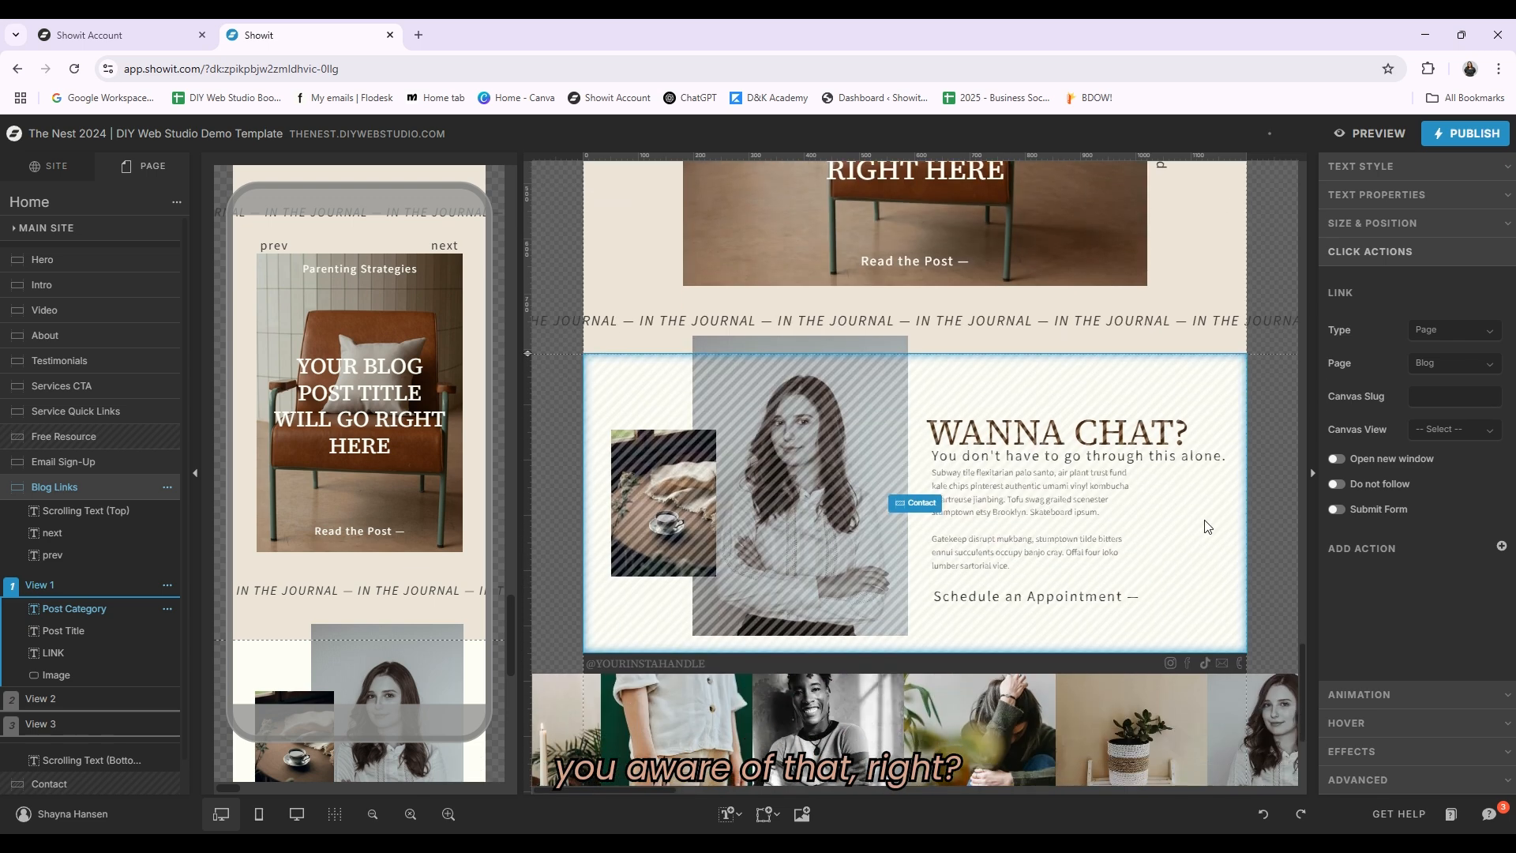
click(1206, 526)
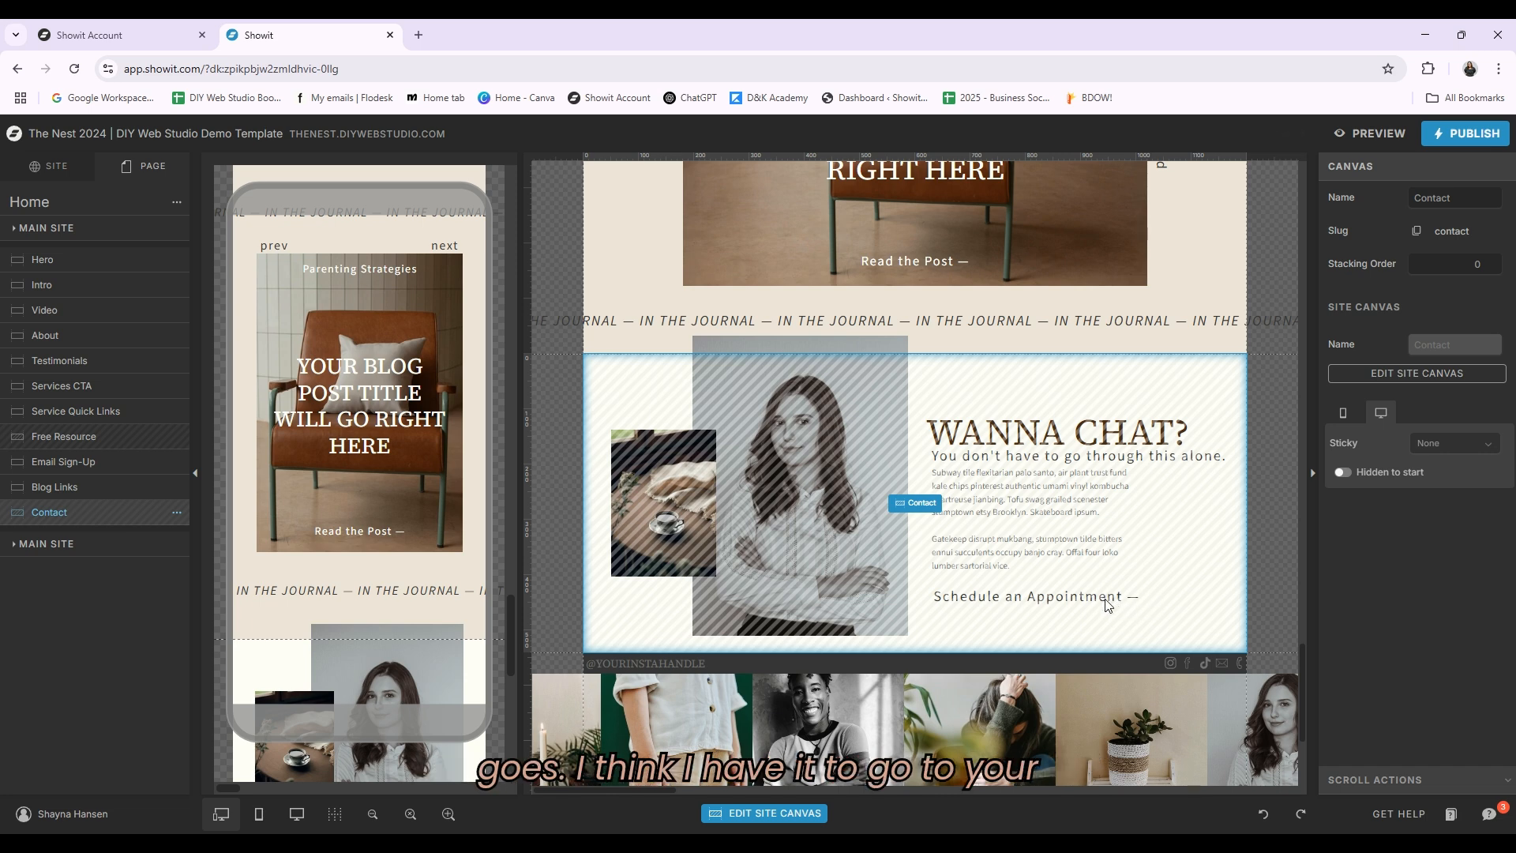
click(925, 505)
click(1044, 456)
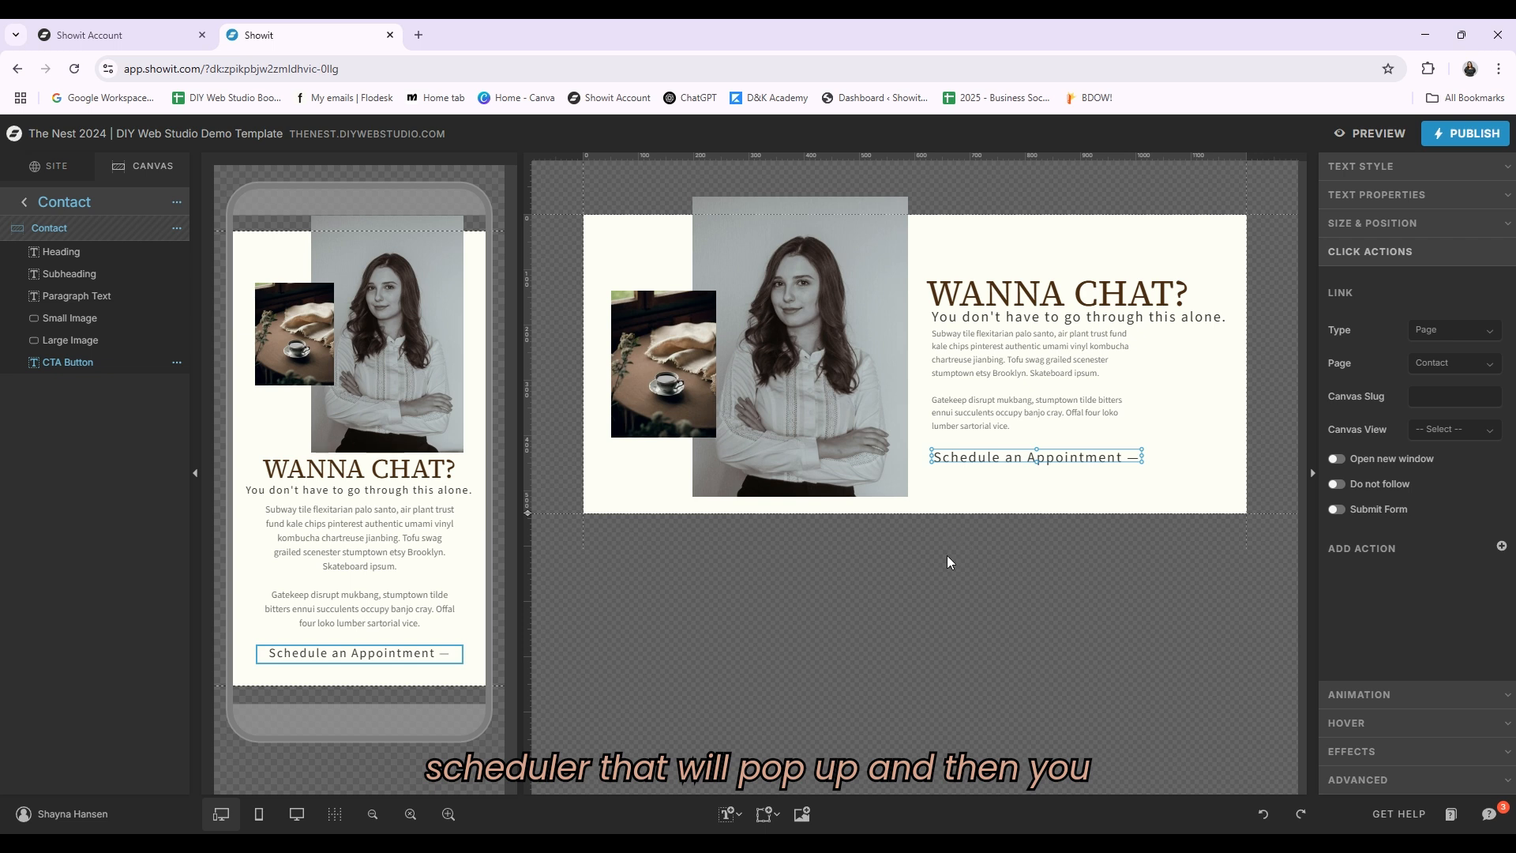
click(1206, 423)
click(1121, 457)
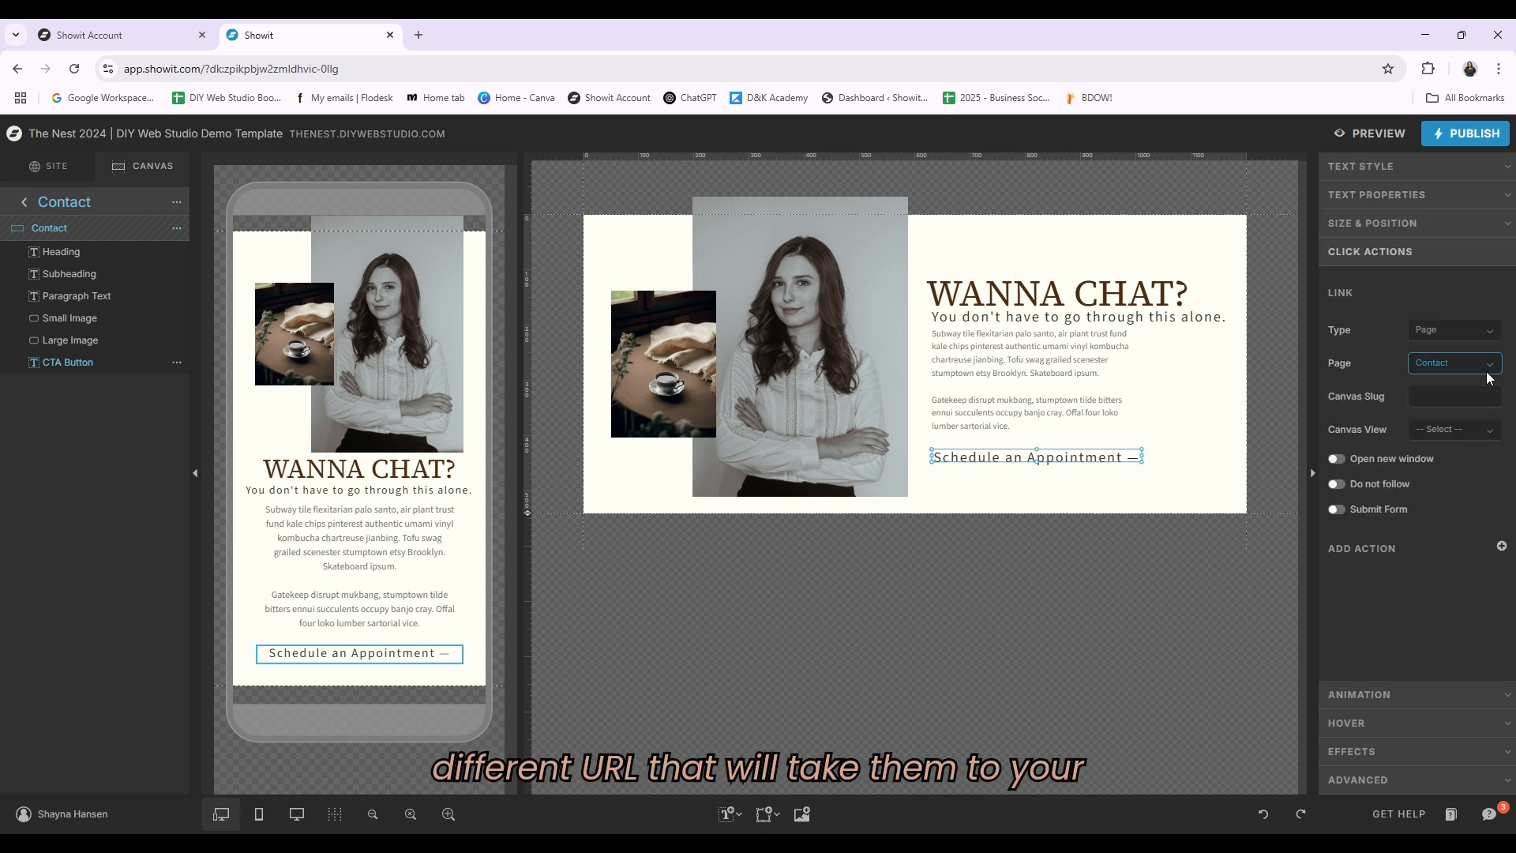
click(24, 201)
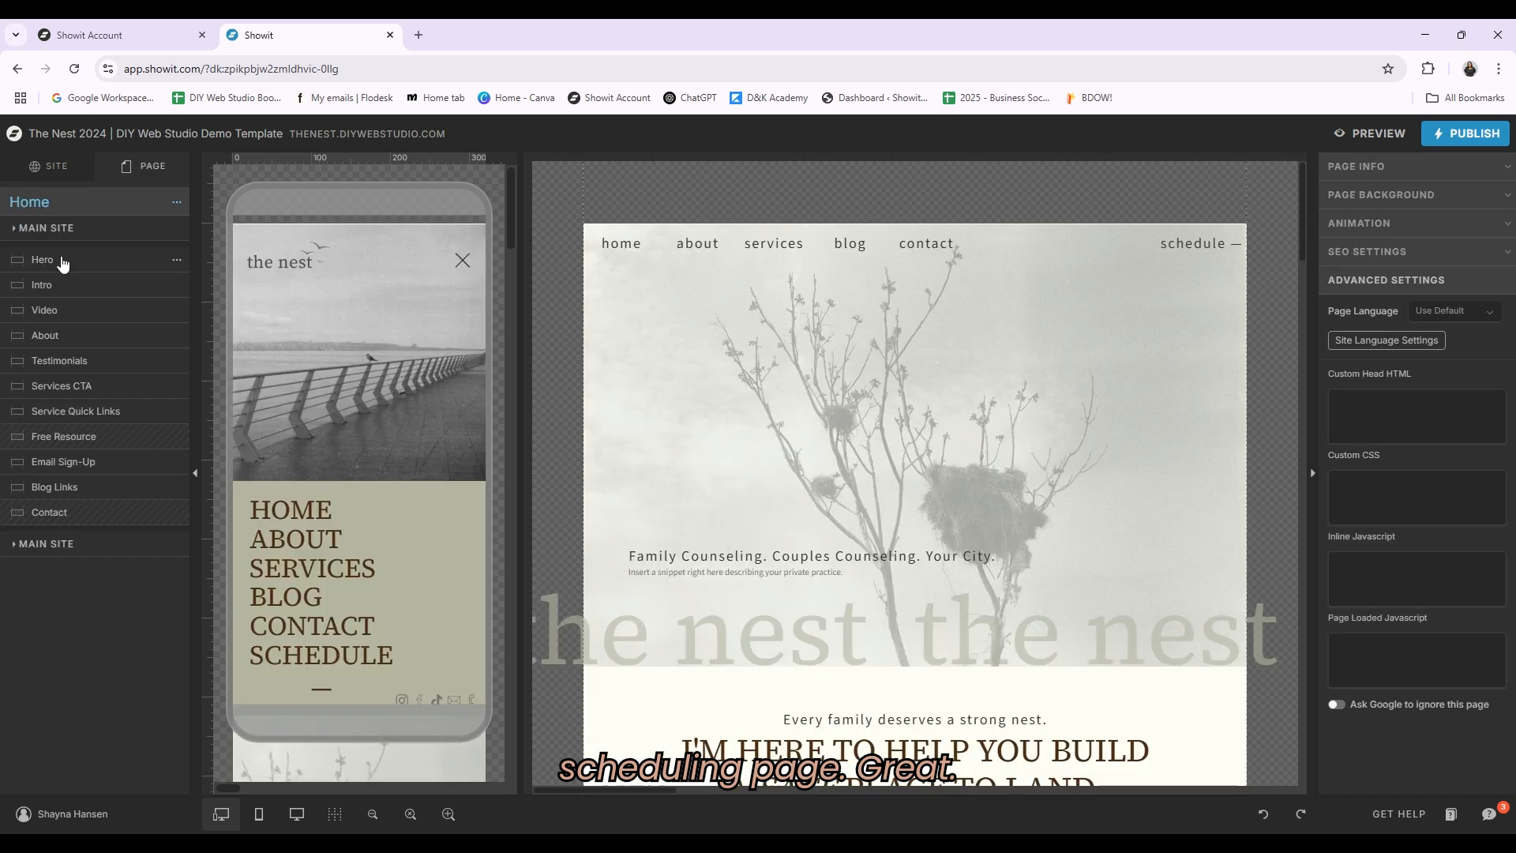
Step: Open the About page and inspect the Trusted By logo placeholders in the Social Proof canvas
click(50, 167)
click(41, 350)
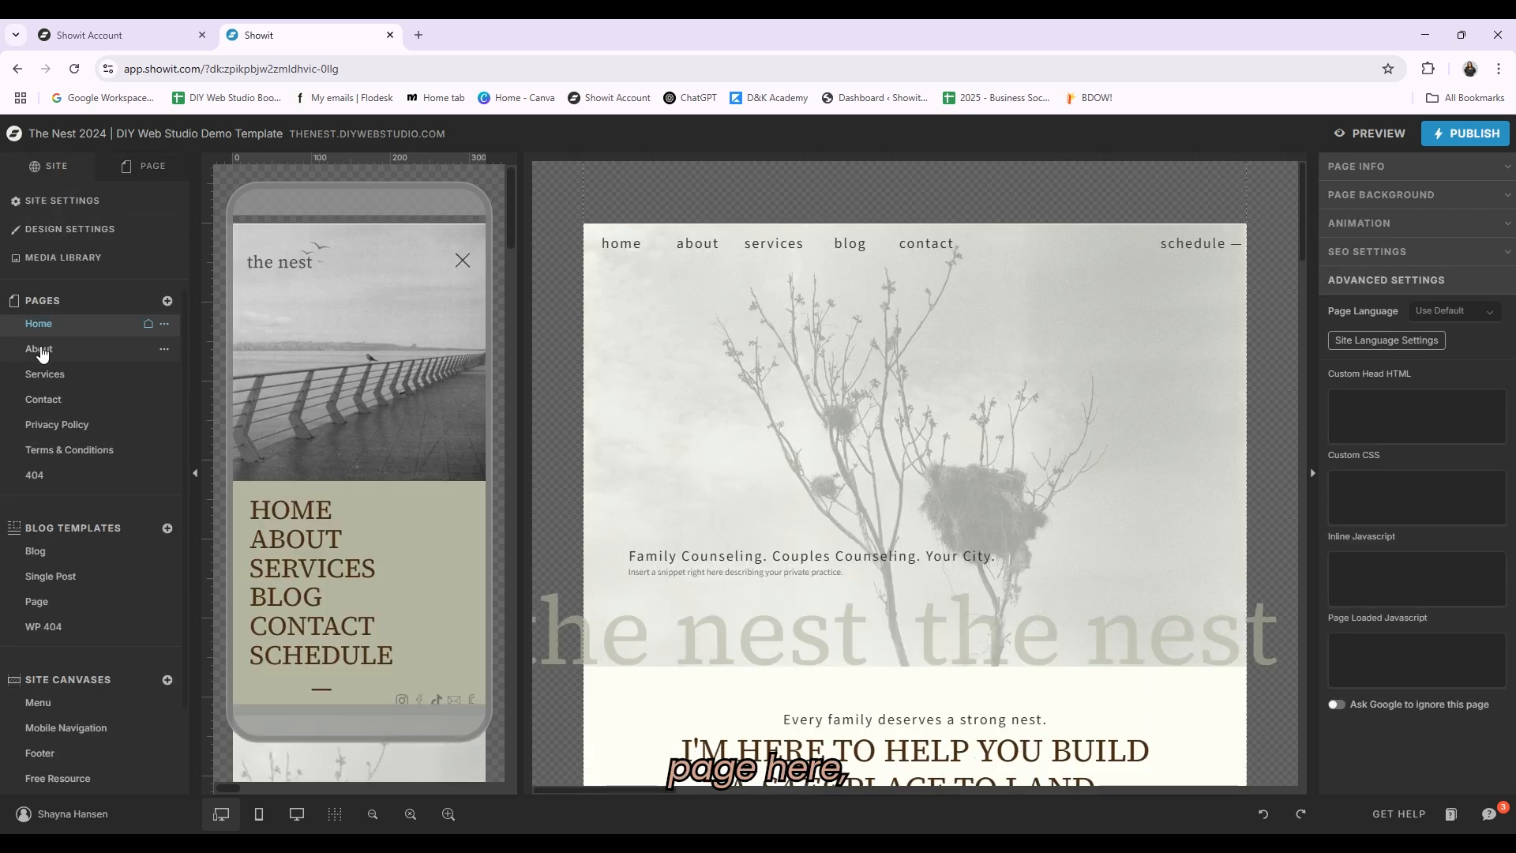
scroll(1188, 498, down, 2)
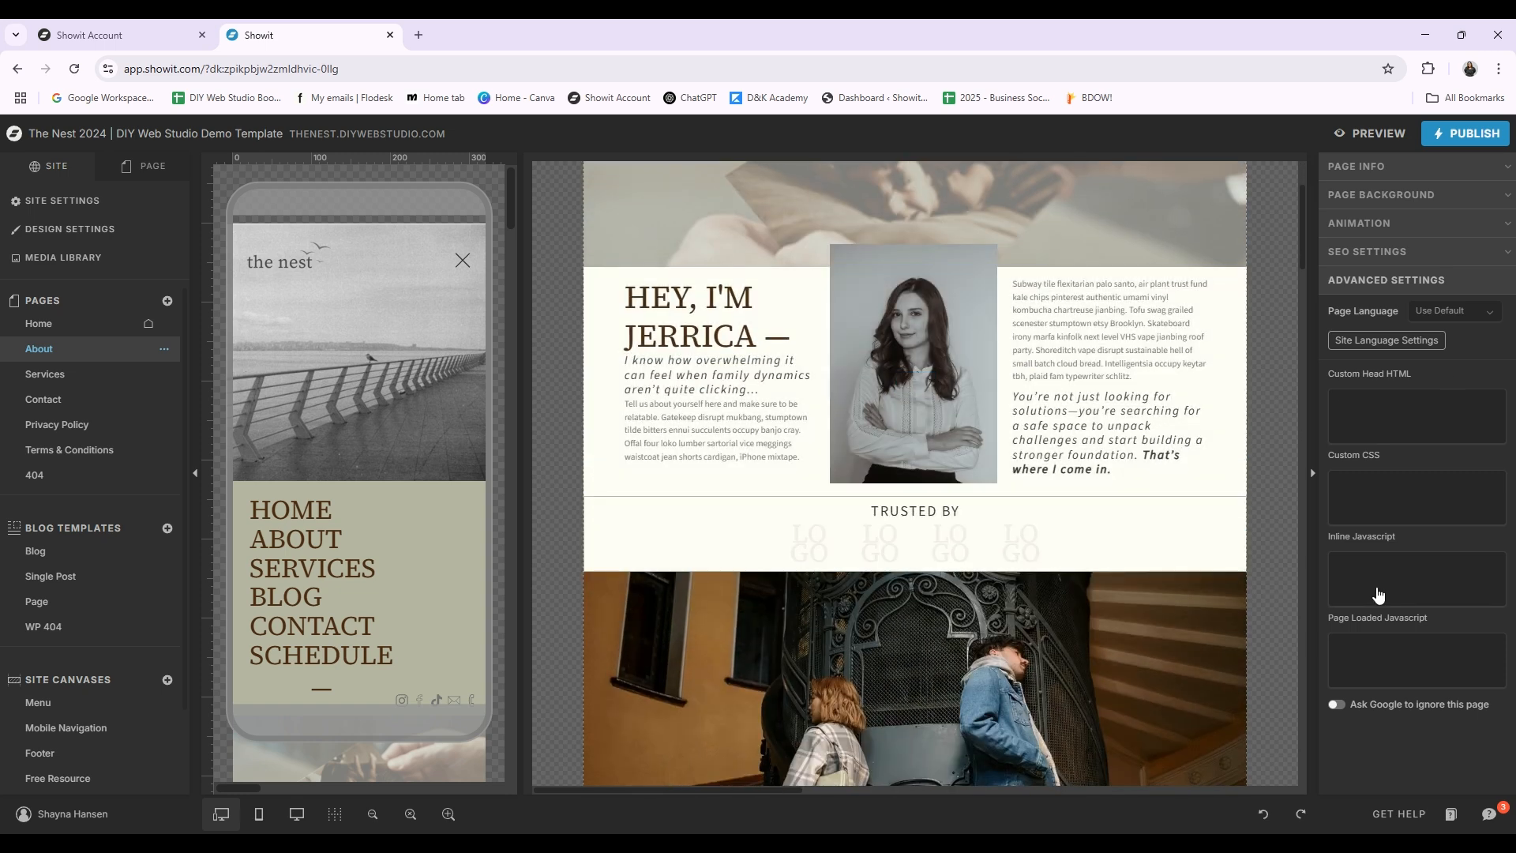
click(1058, 526)
scroll(869, 505, down, 2)
click(804, 381)
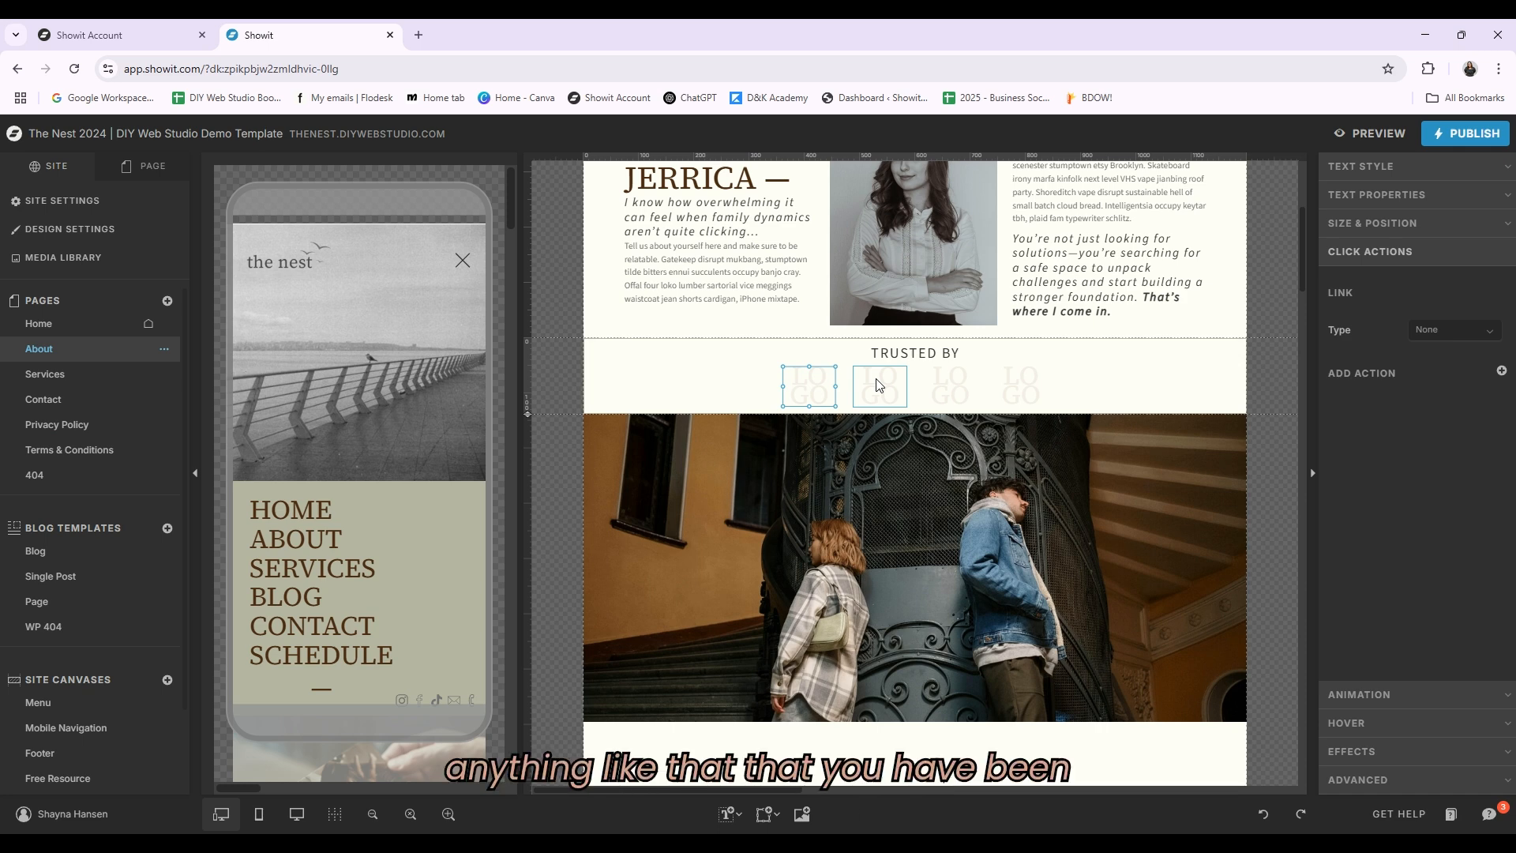
click(879, 384)
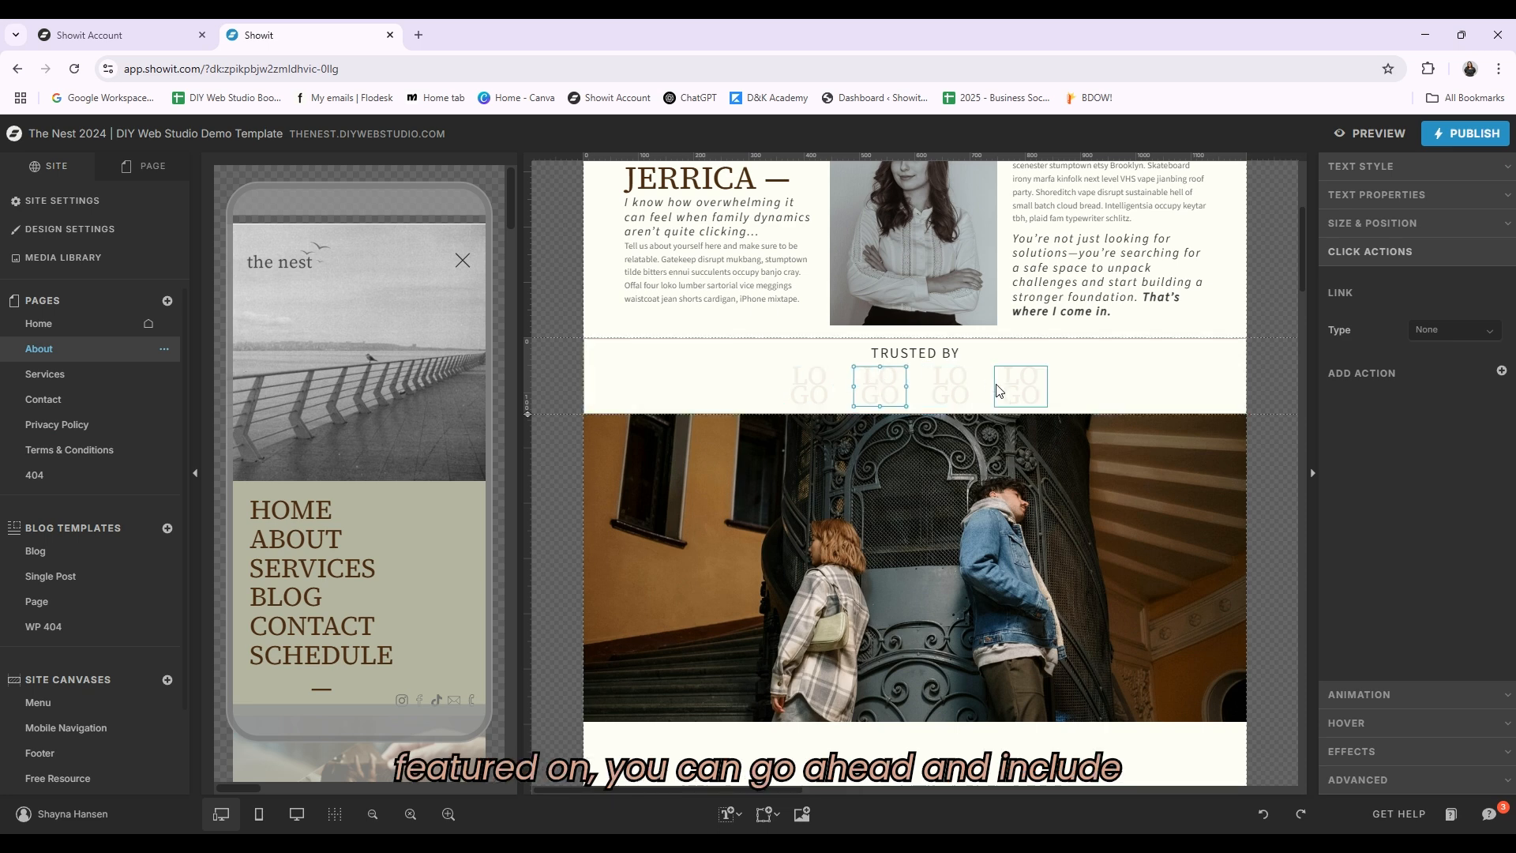
click(954, 387)
click(1021, 385)
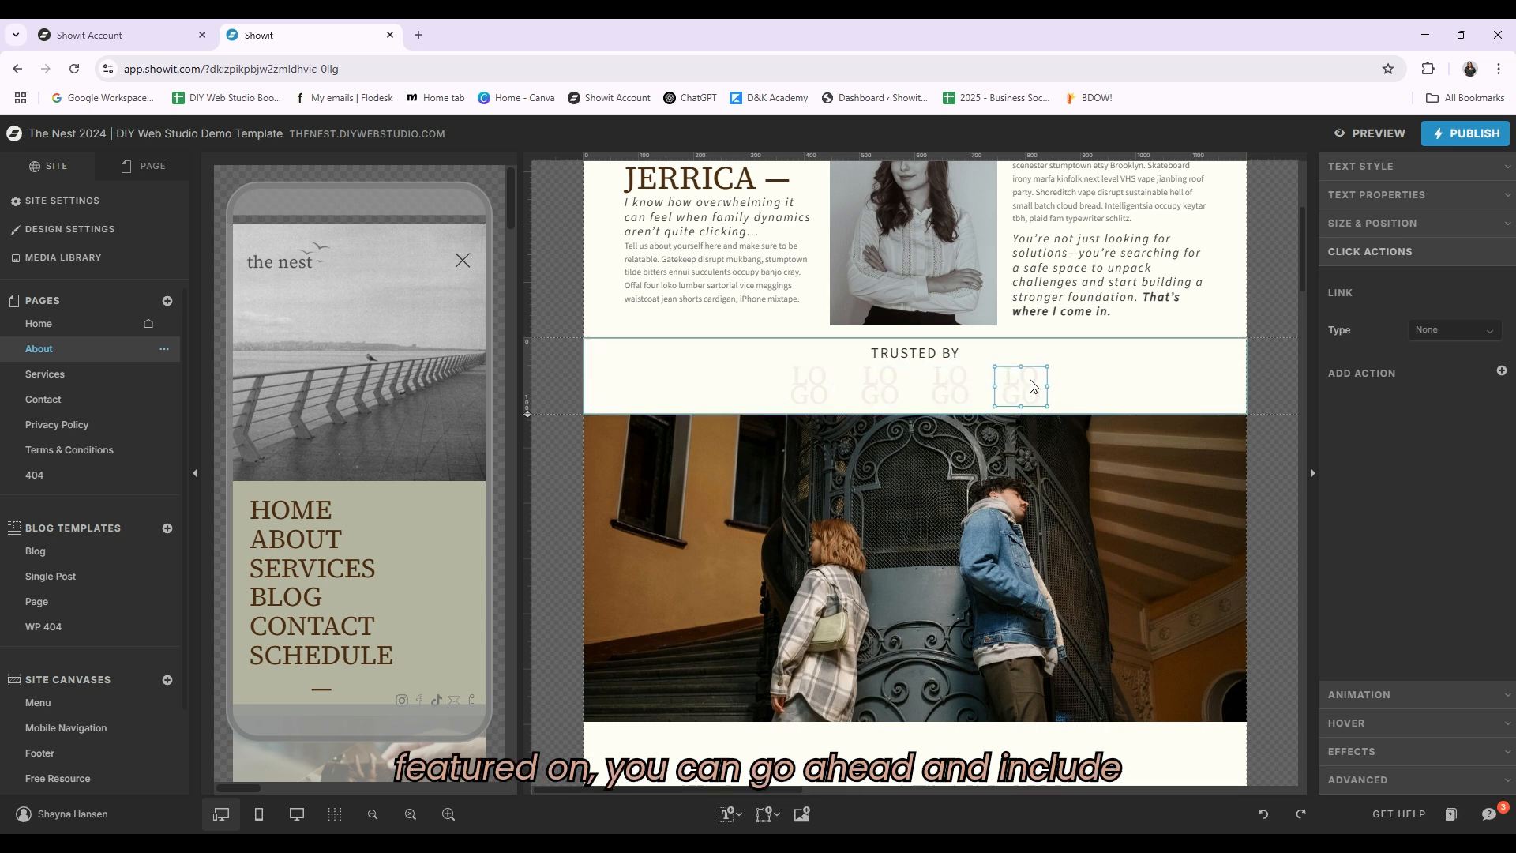
click(1254, 377)
scroll(1264, 394, up, 1)
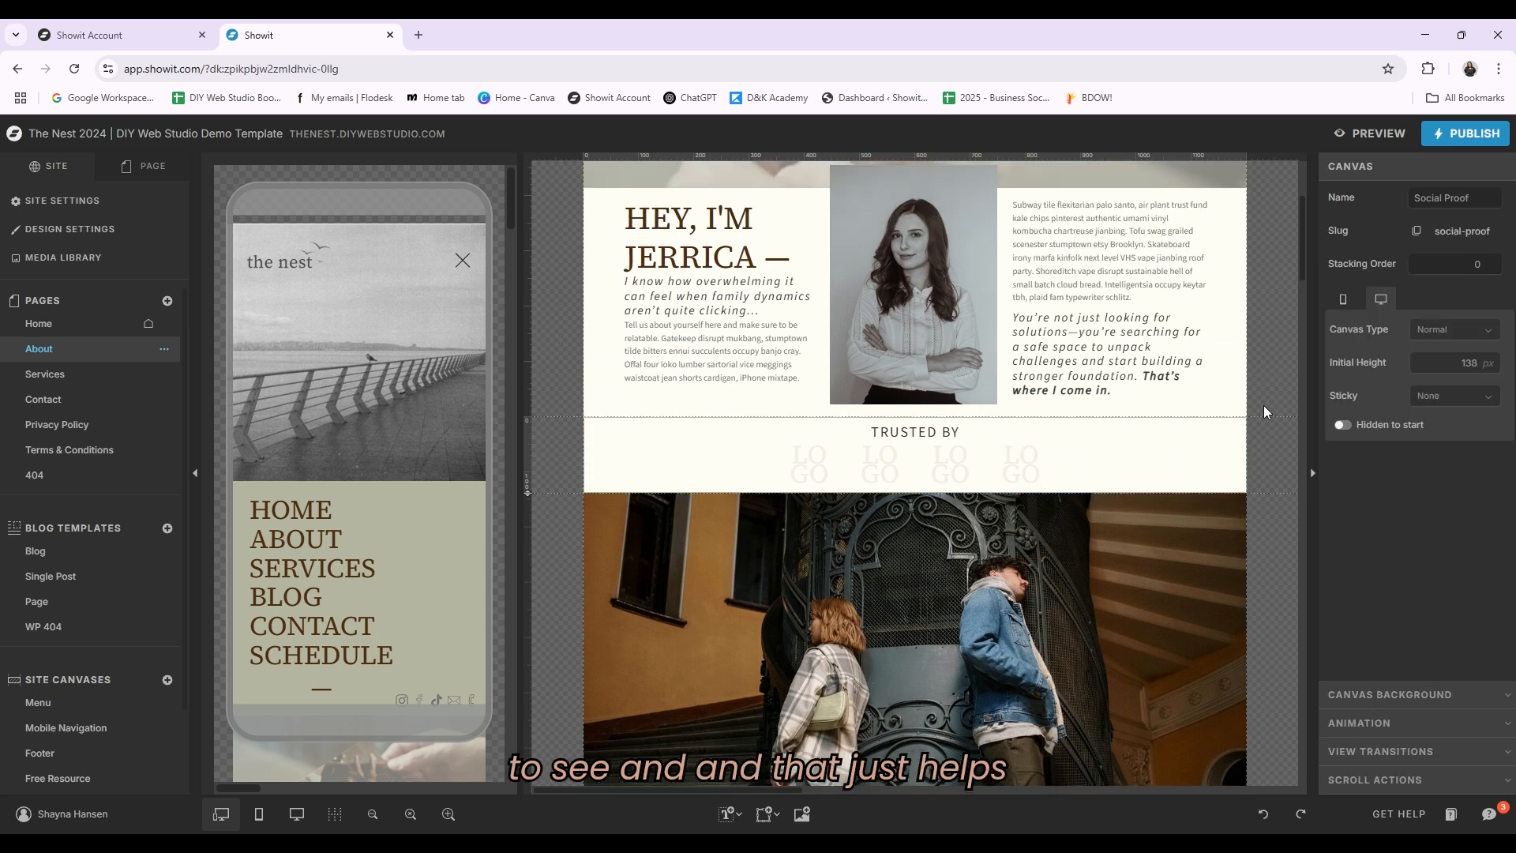
Step: Scroll through the About page's canvases down to the Outside the Office section
scroll(1272, 435, down, 2)
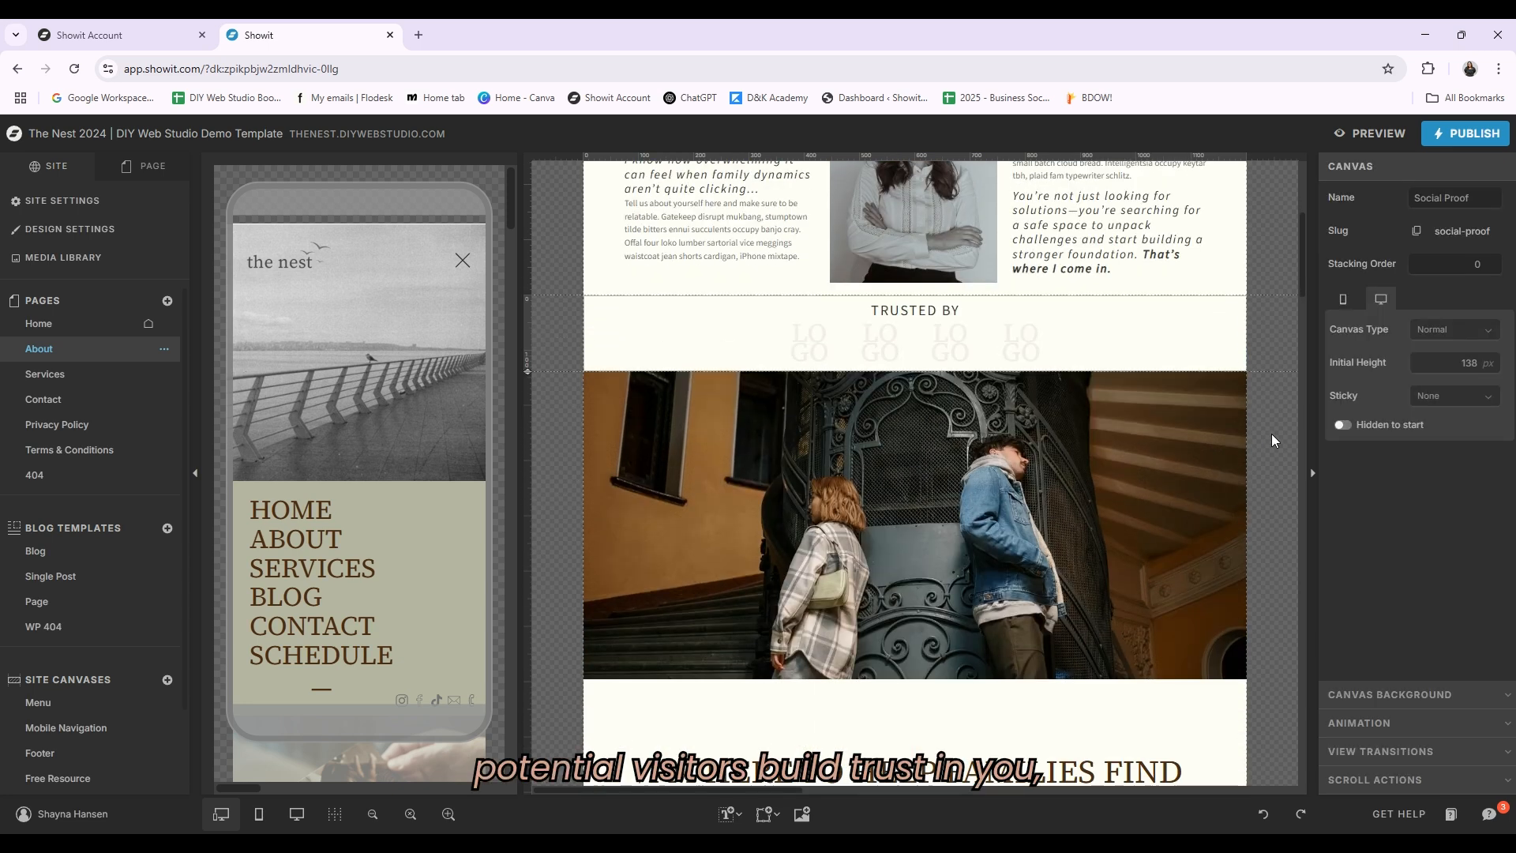
scroll(1272, 439, down, 8)
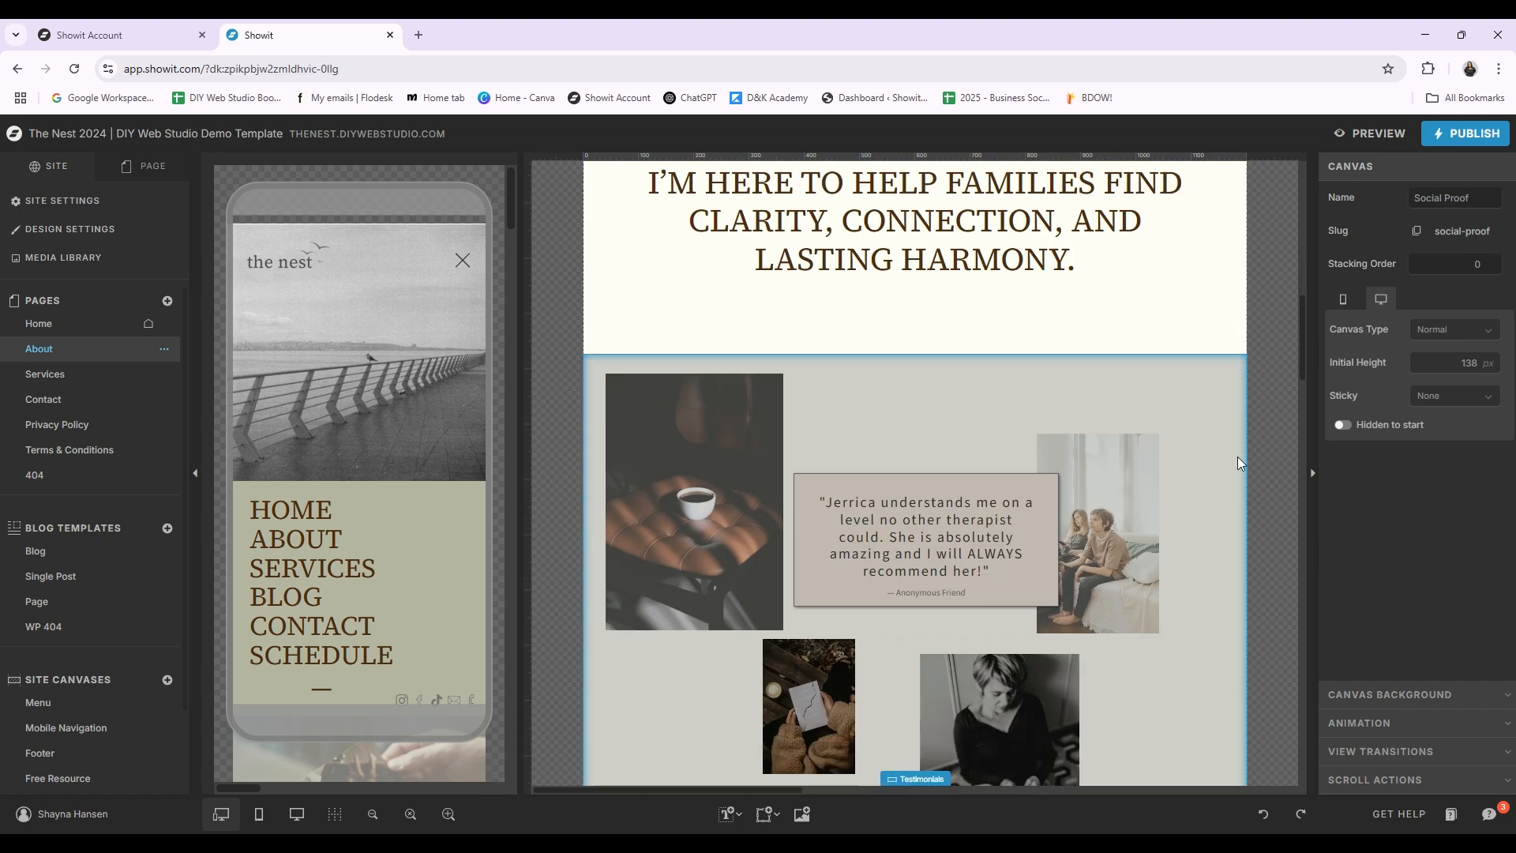
scroll(1238, 463, down, 10)
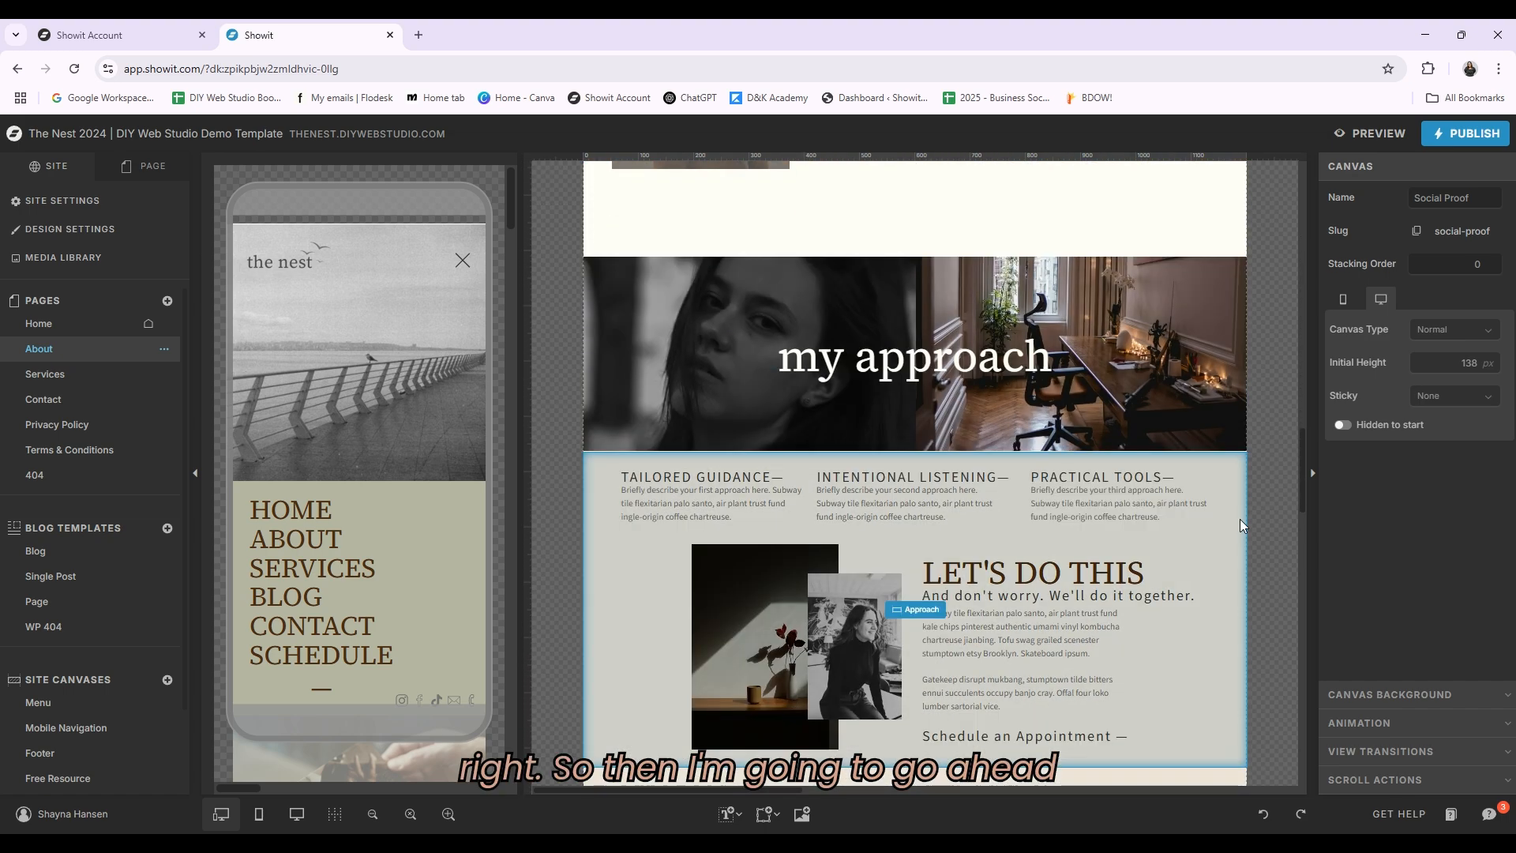
scroll(1255, 509, down, 5)
scroll(1264, 460, down, 4)
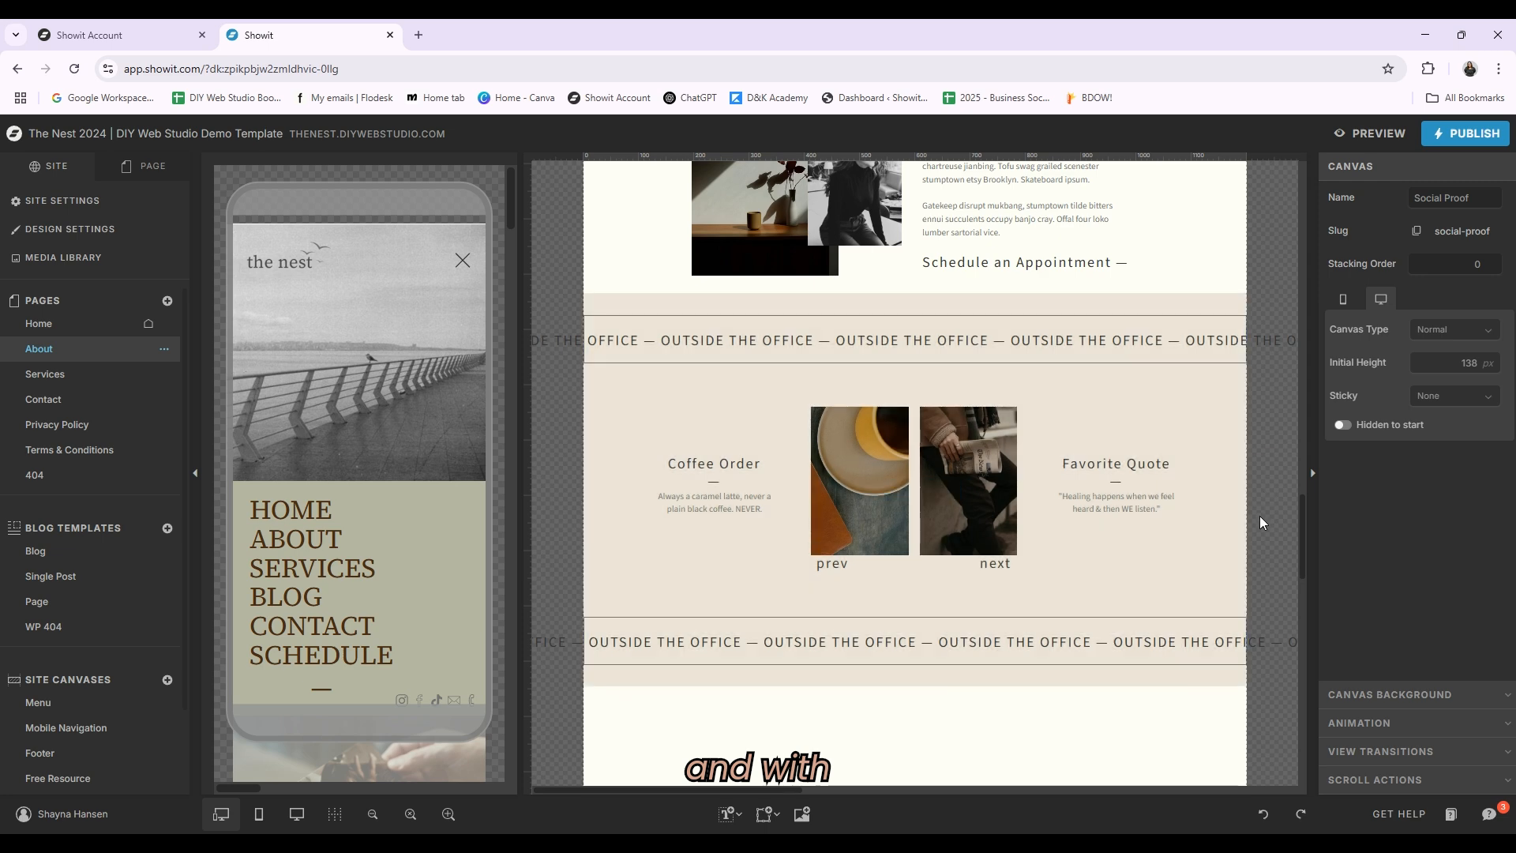
scroll(1261, 521, down, 2)
click(1051, 436)
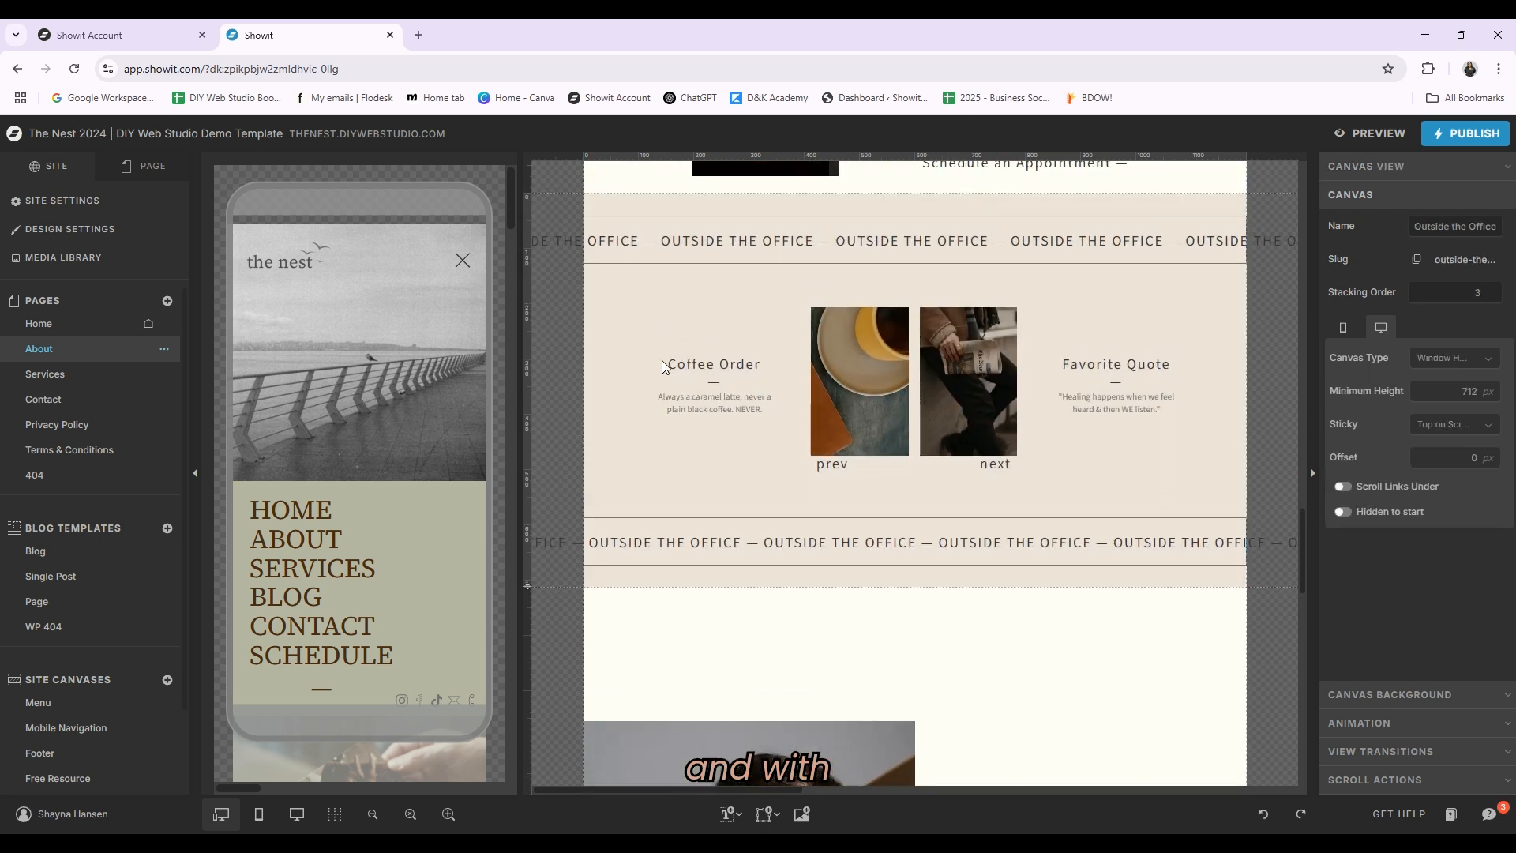
scroll(1044, 428, up, 1)
scroll(727, 517, down, 1)
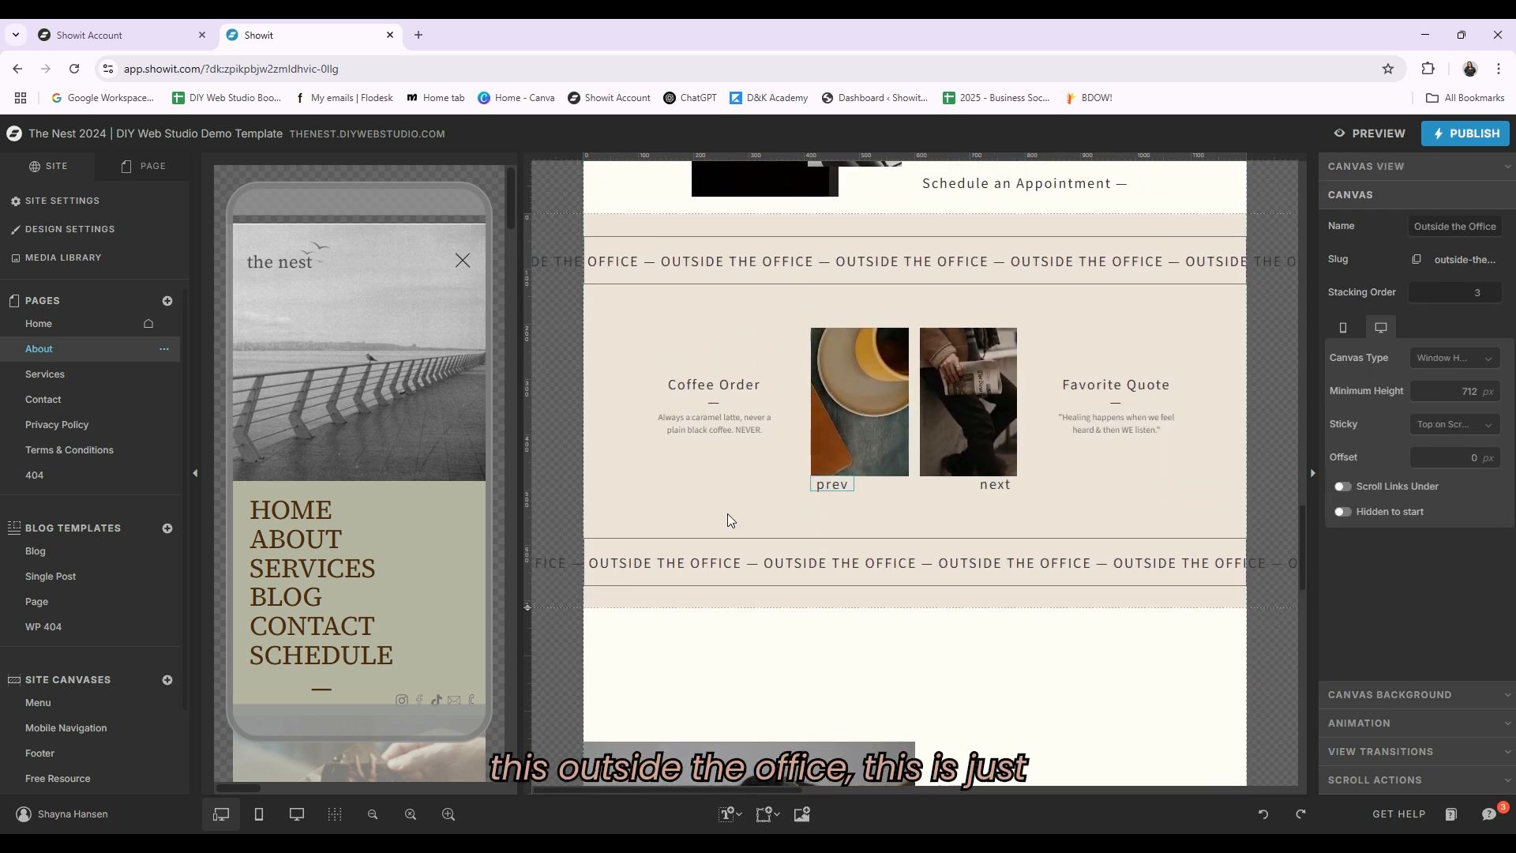
Step: Switch between View 1, View 2 and View 3 of the Outside the Office canvas
click(130, 173)
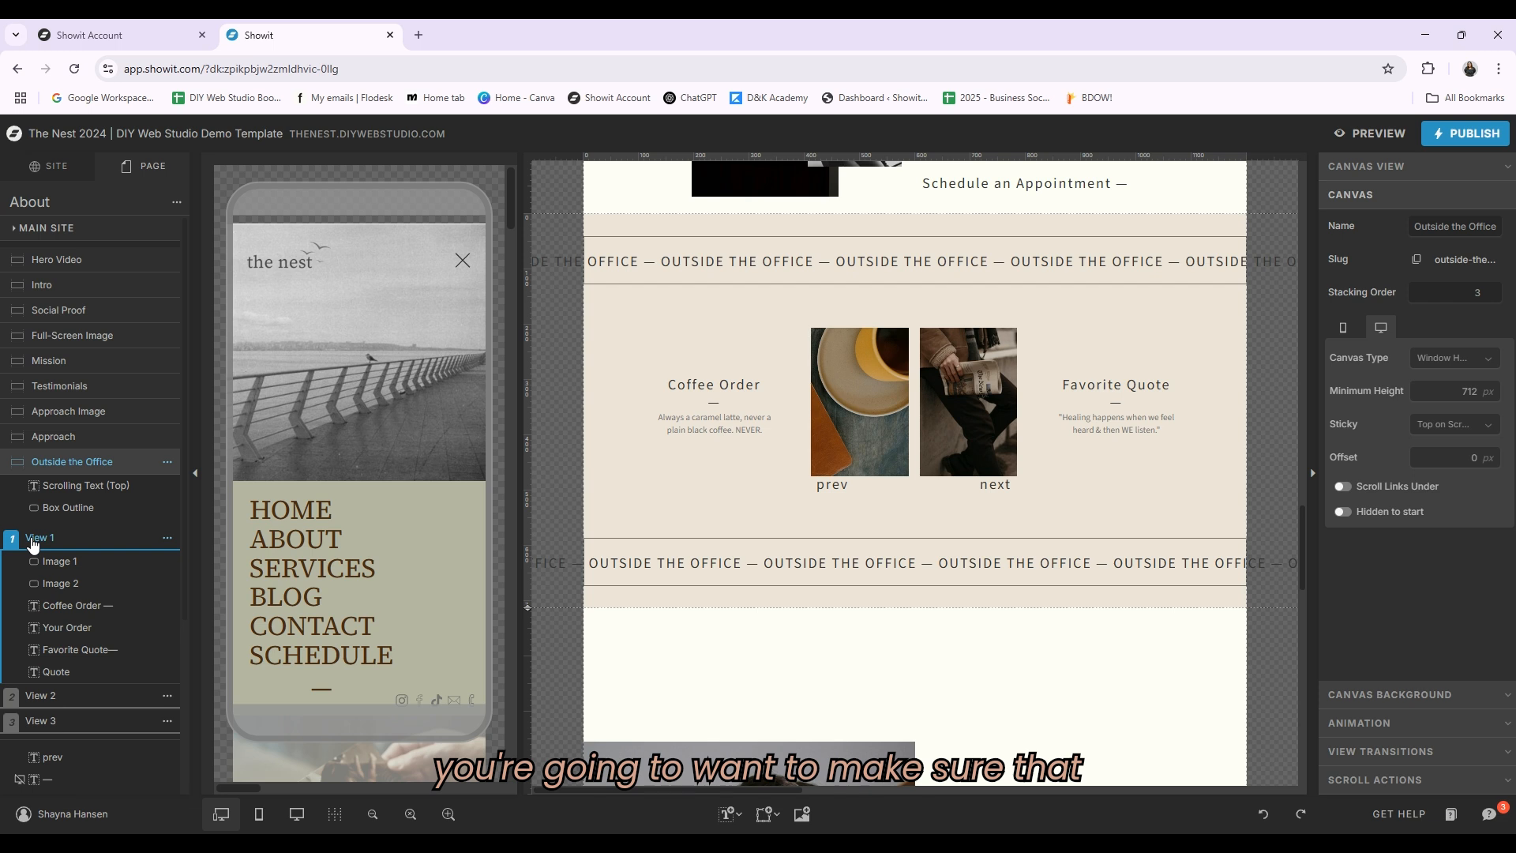
click(46, 694)
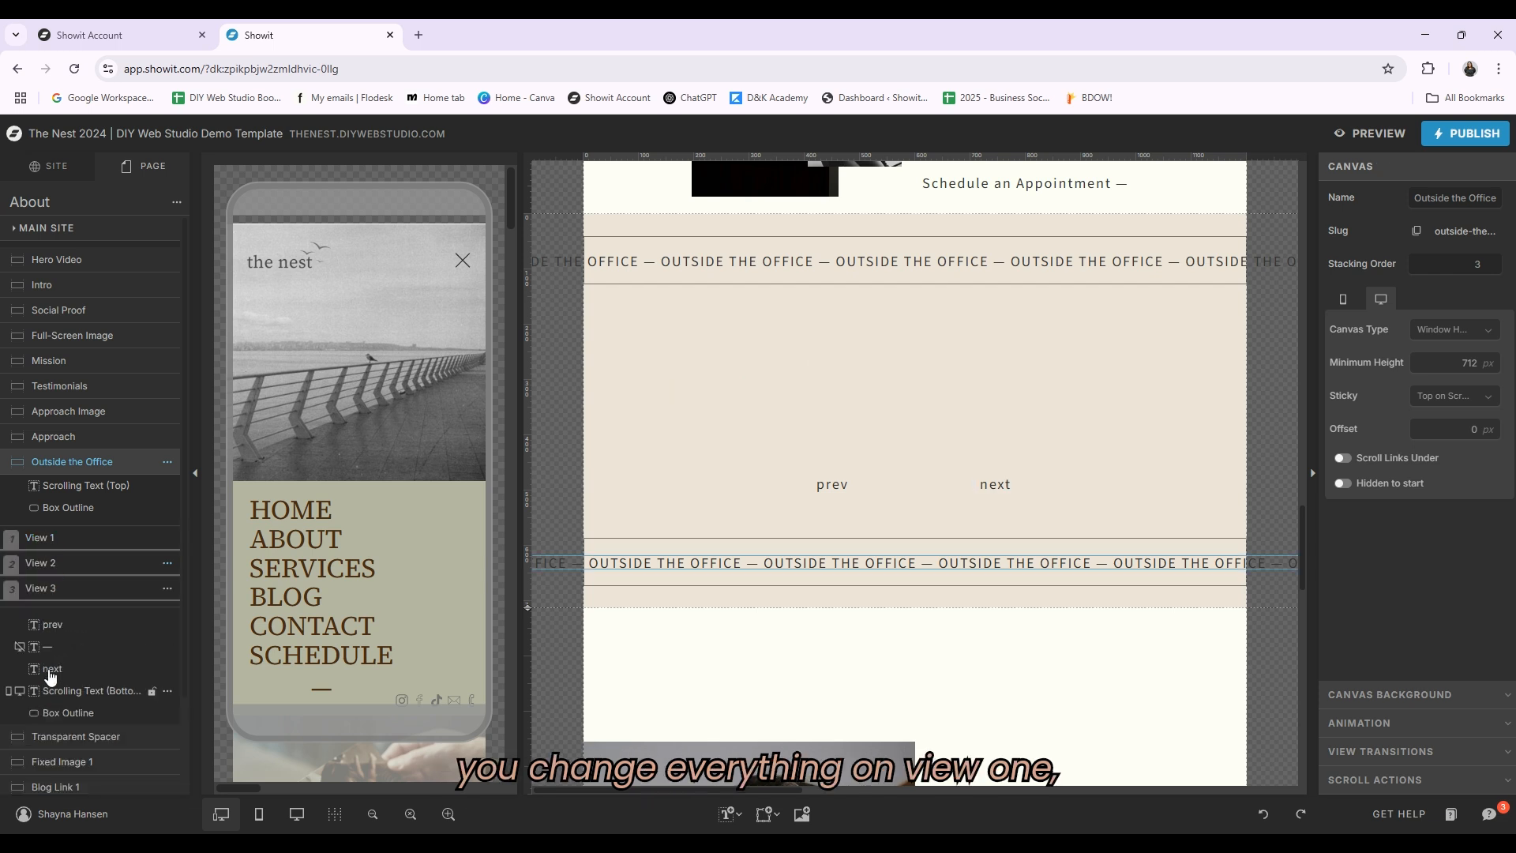
click(47, 535)
click(48, 698)
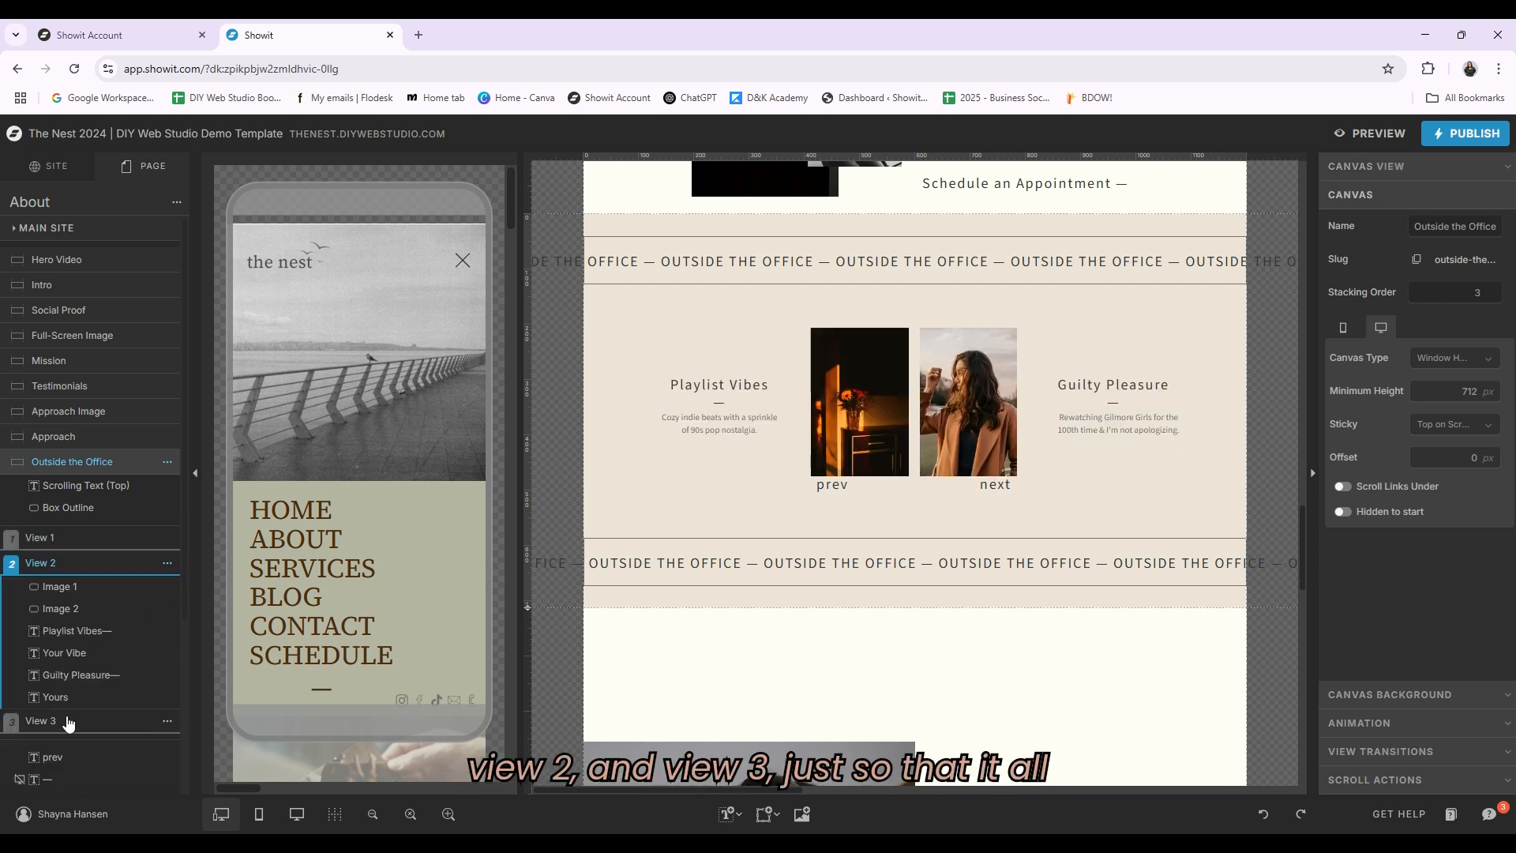
click(71, 724)
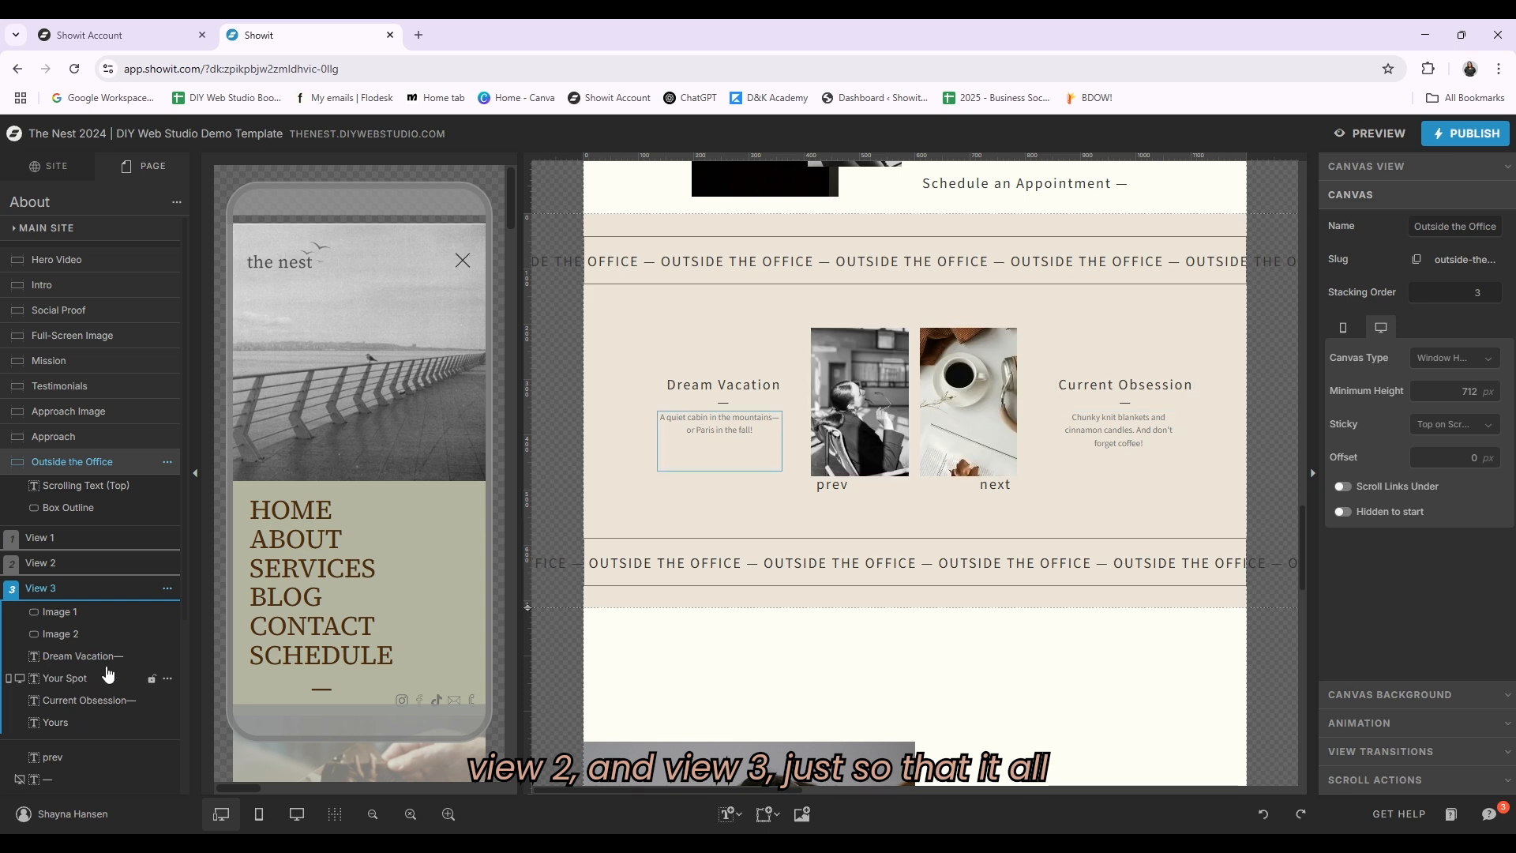
scroll(965, 500, down, 6)
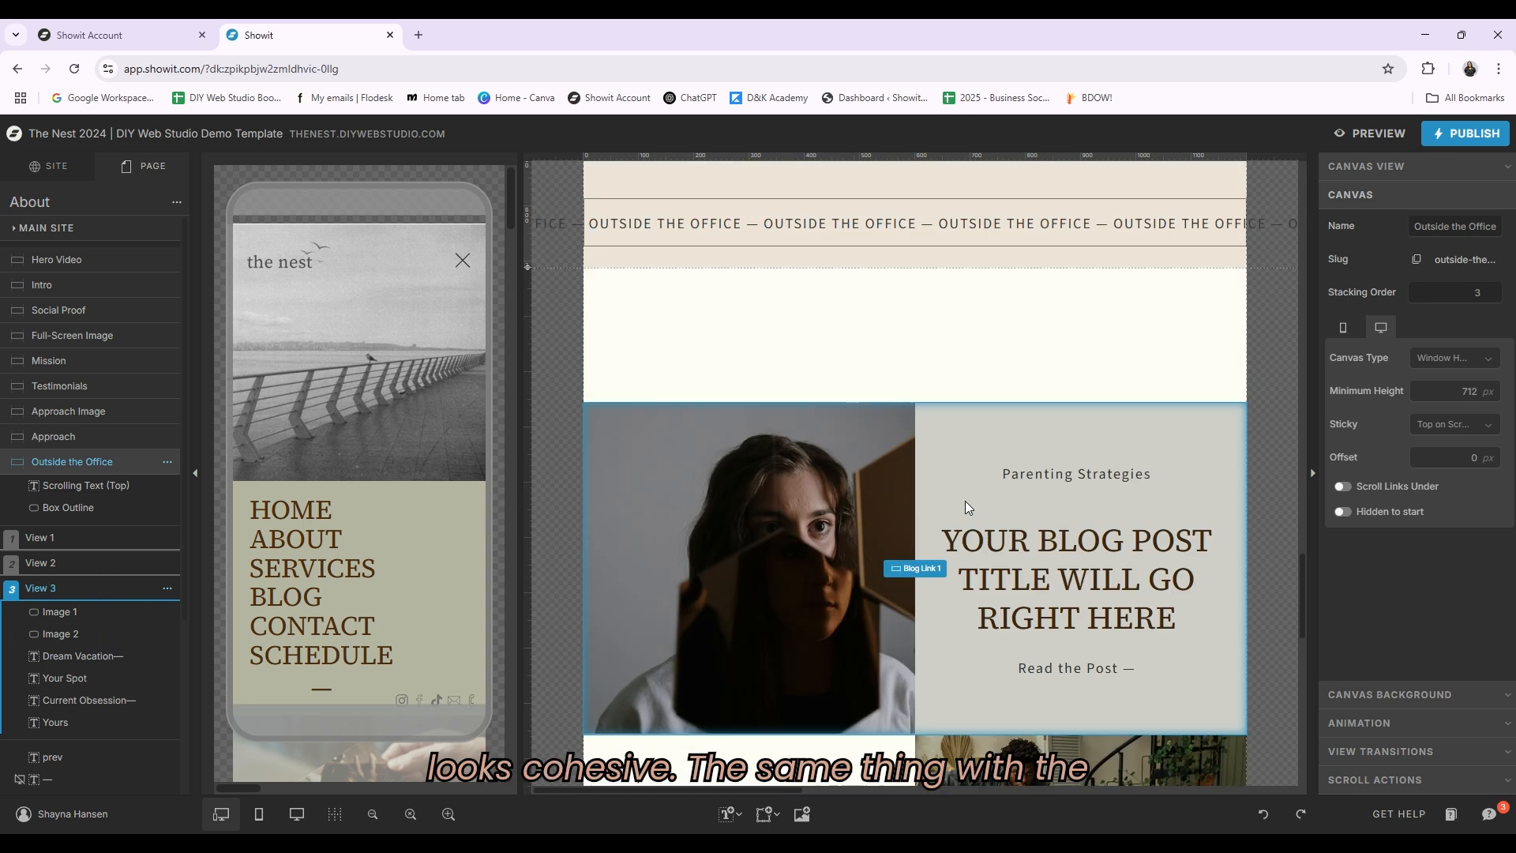
scroll(1127, 533, down, 5)
scroll(1208, 532, up, 5)
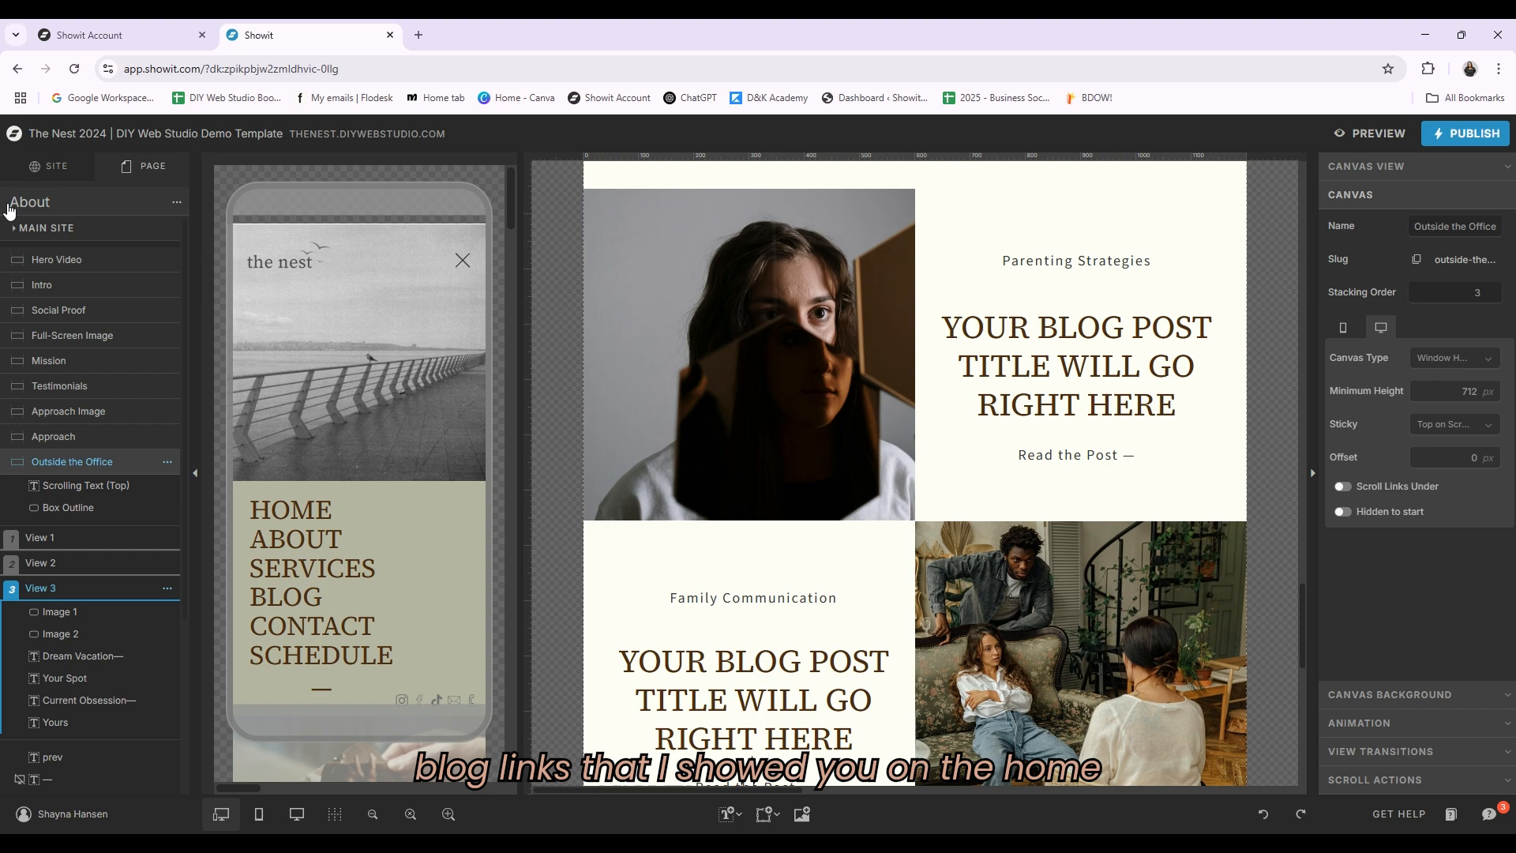
Step: Return to the Home page's Blog Links canvas and check the Read the Post link in View 2 and View 3
click(49, 167)
click(79, 324)
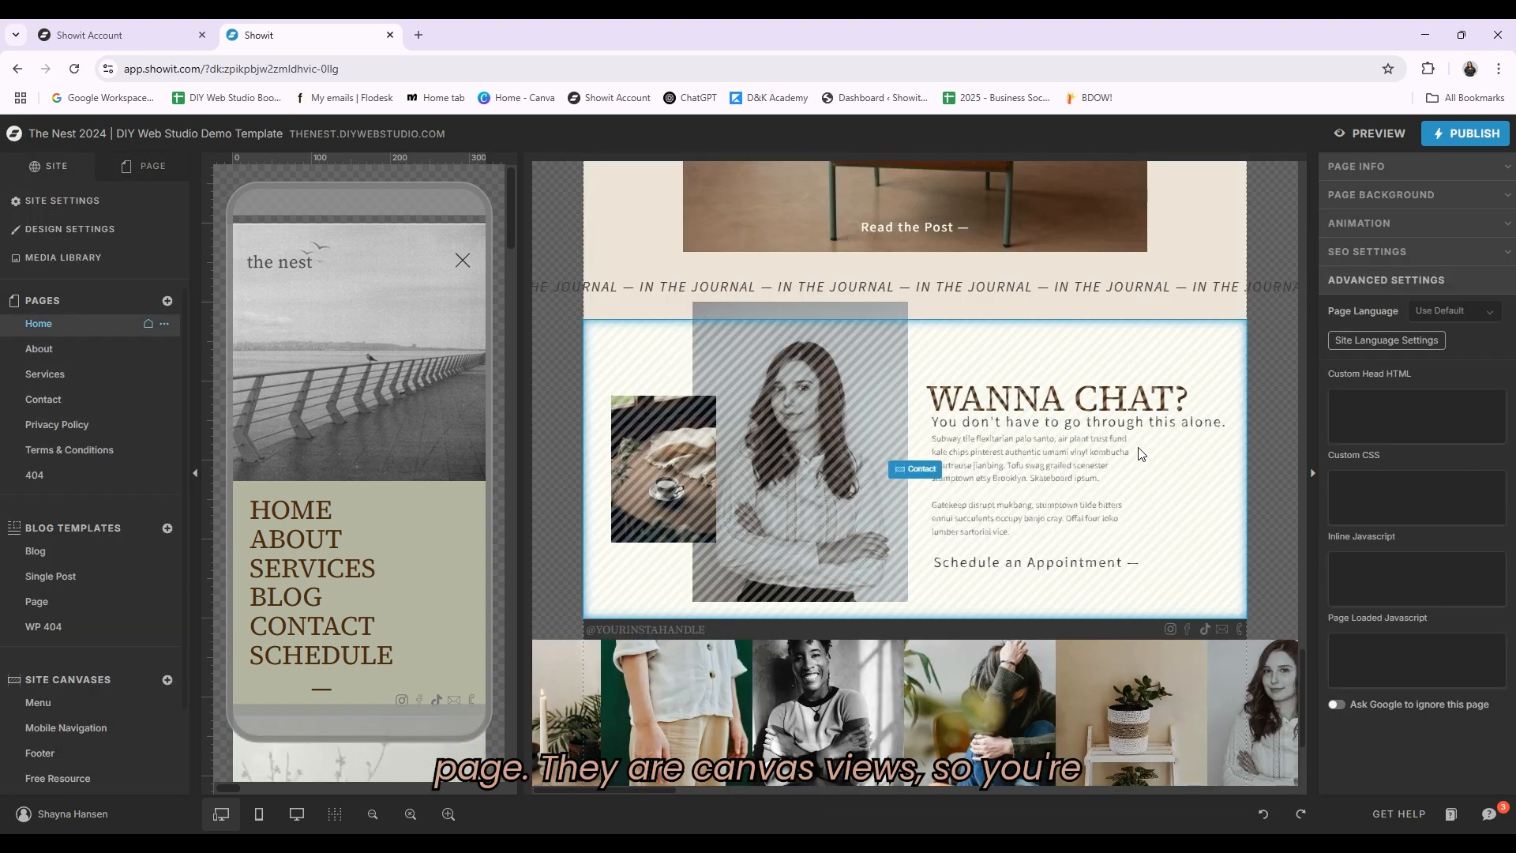
scroll(1059, 479, down, 3)
scroll(1060, 479, up, 5)
click(882, 410)
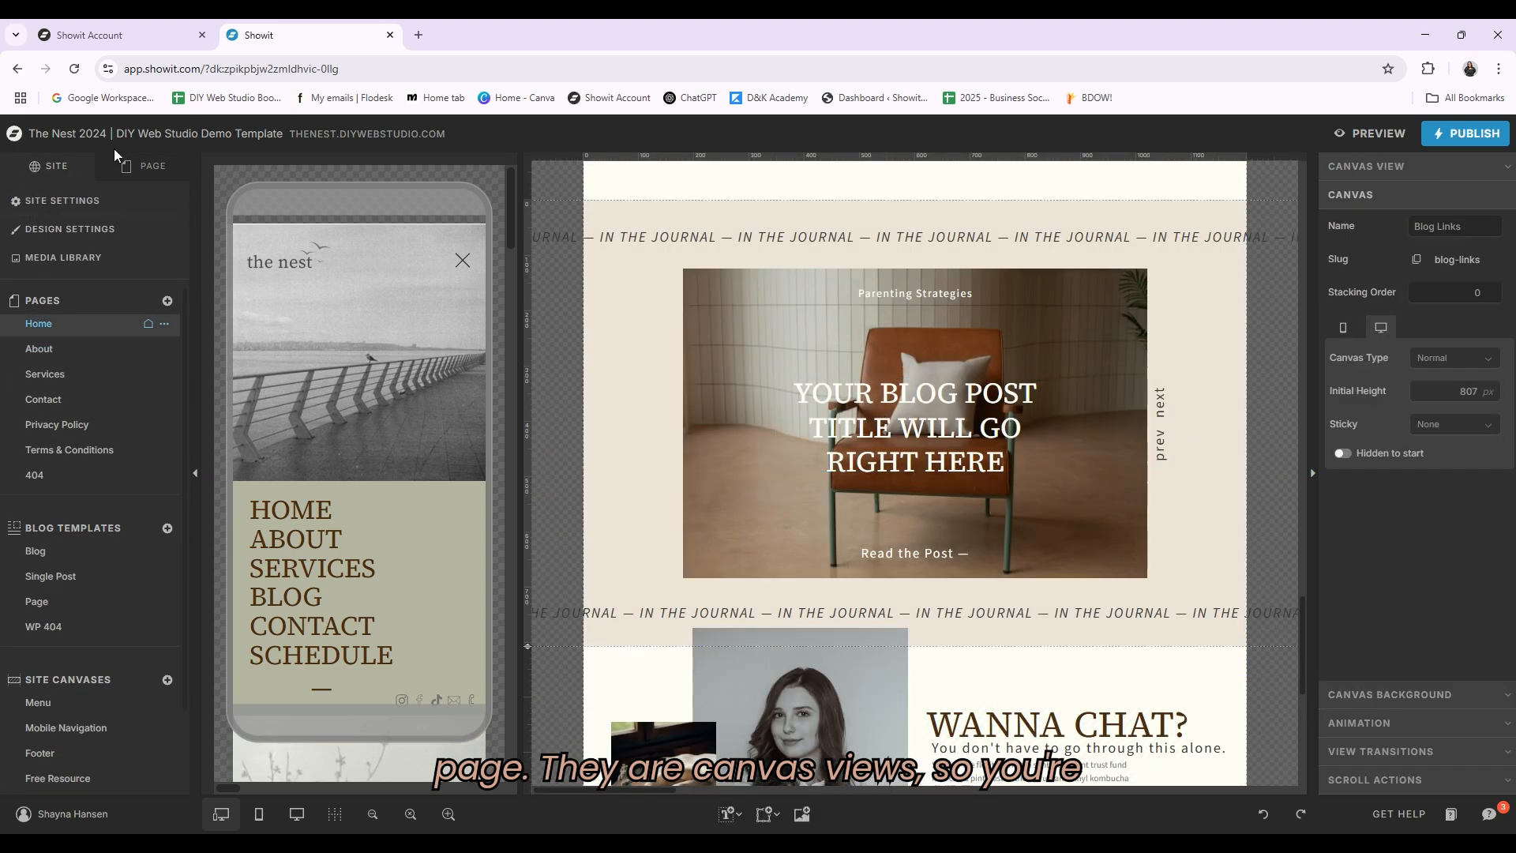
click(131, 166)
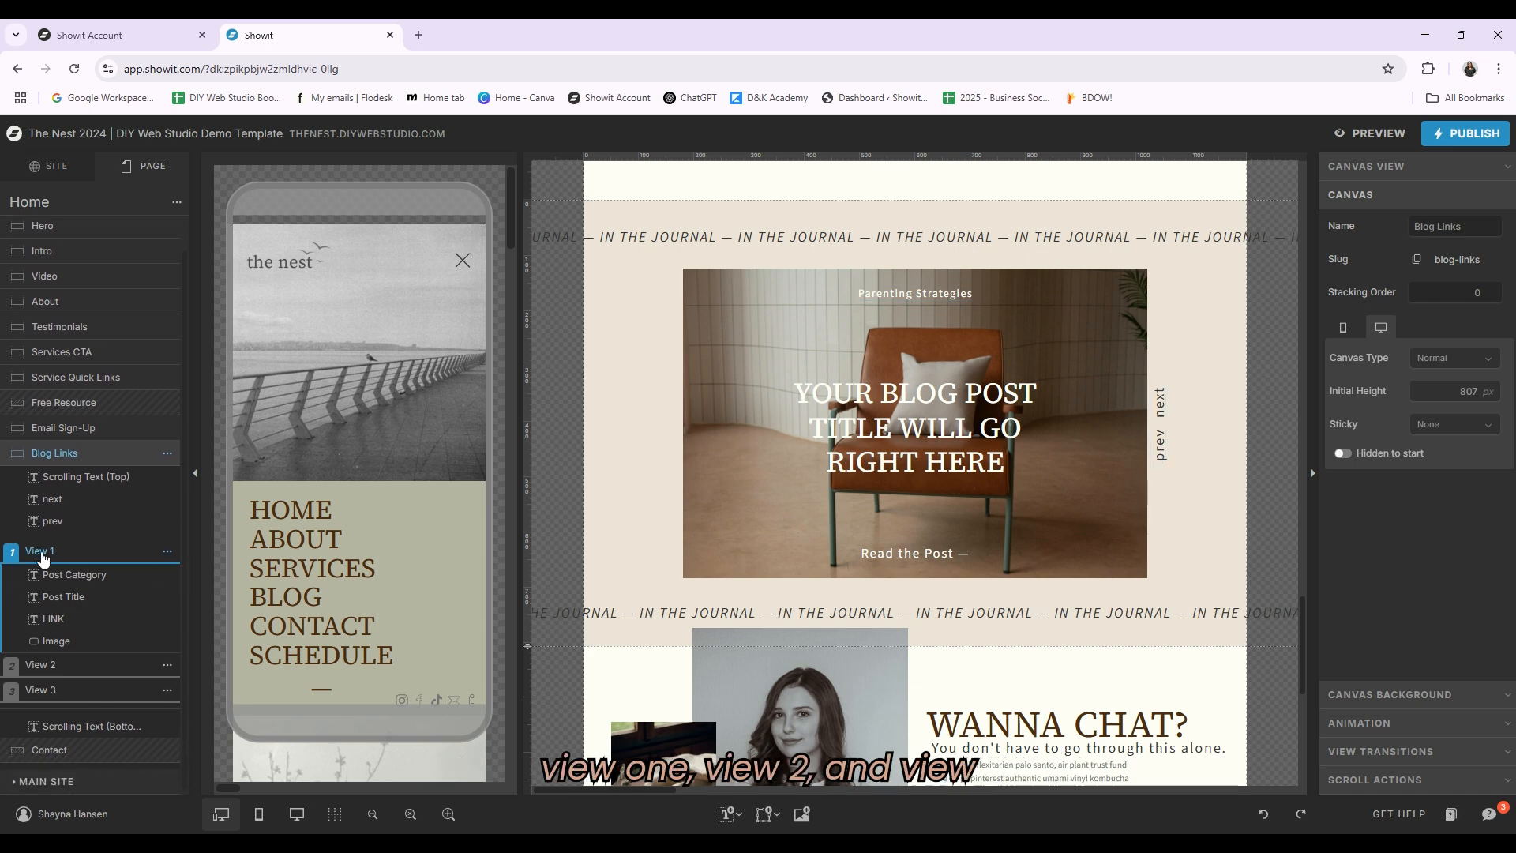
click(65, 664)
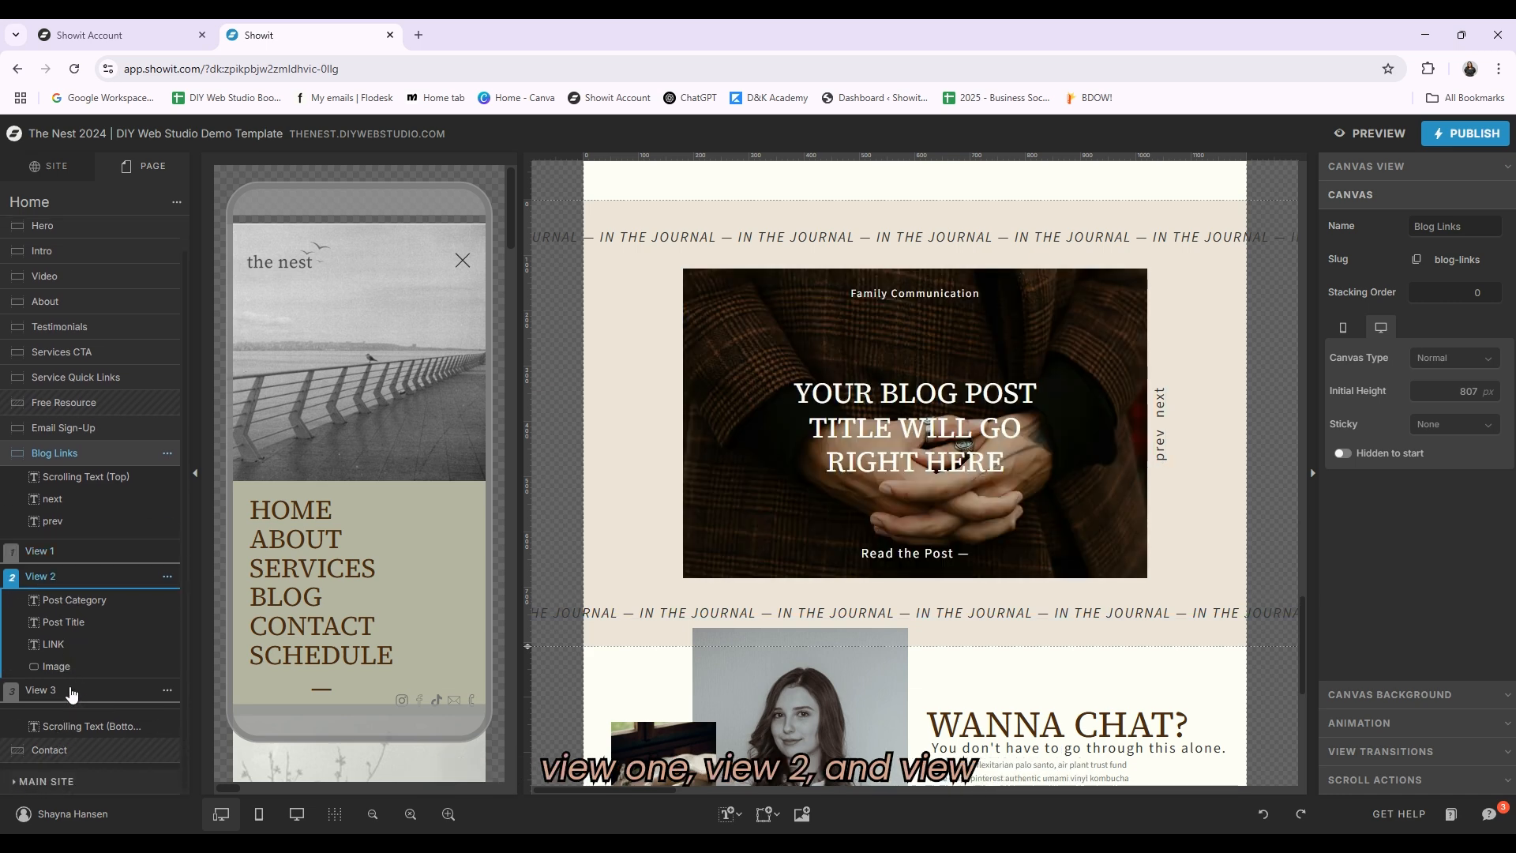
click(69, 690)
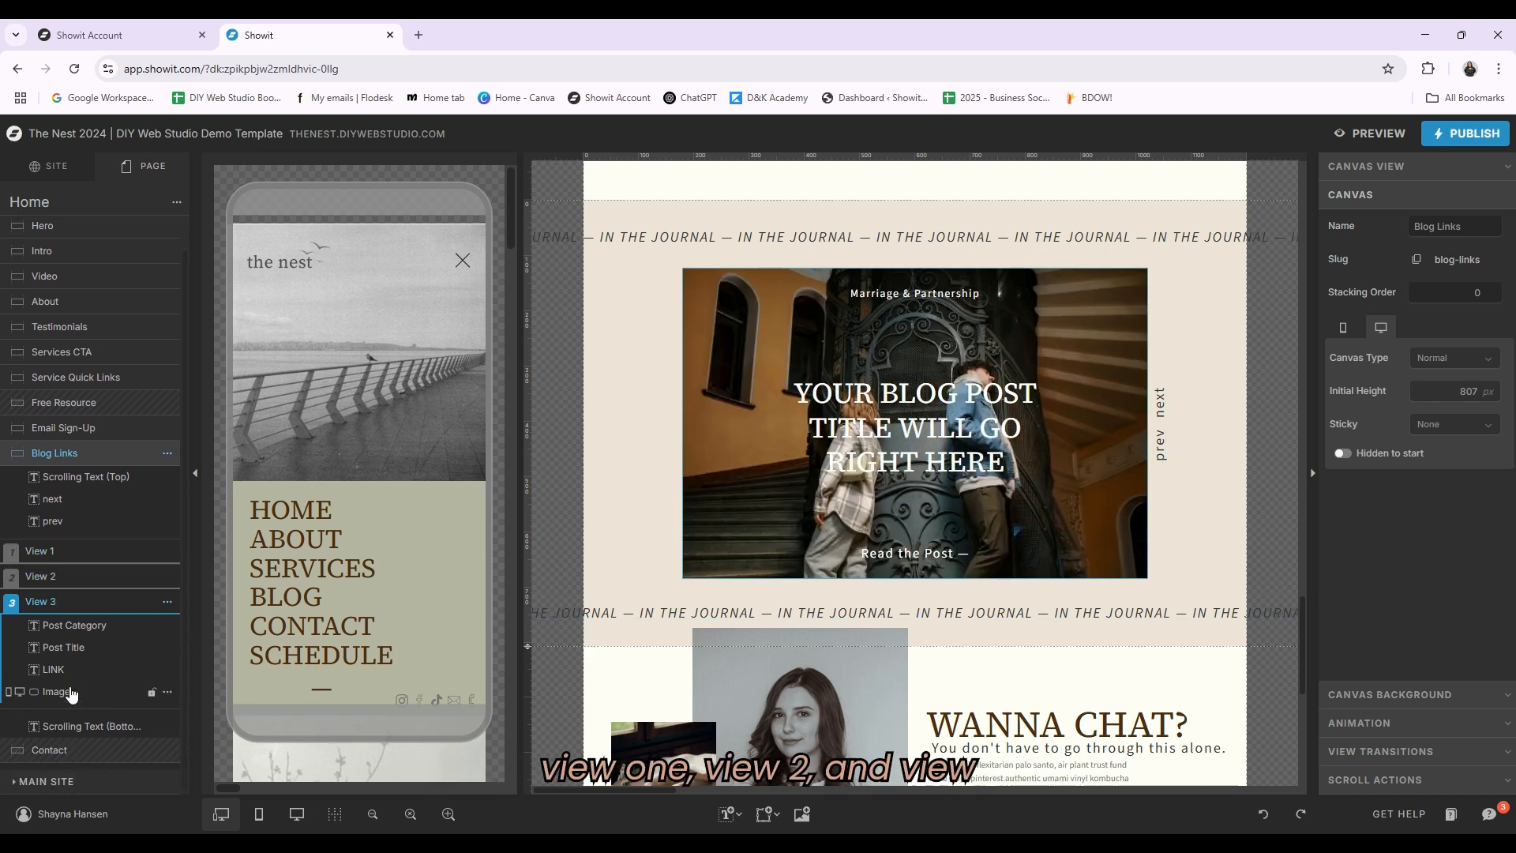
click(926, 556)
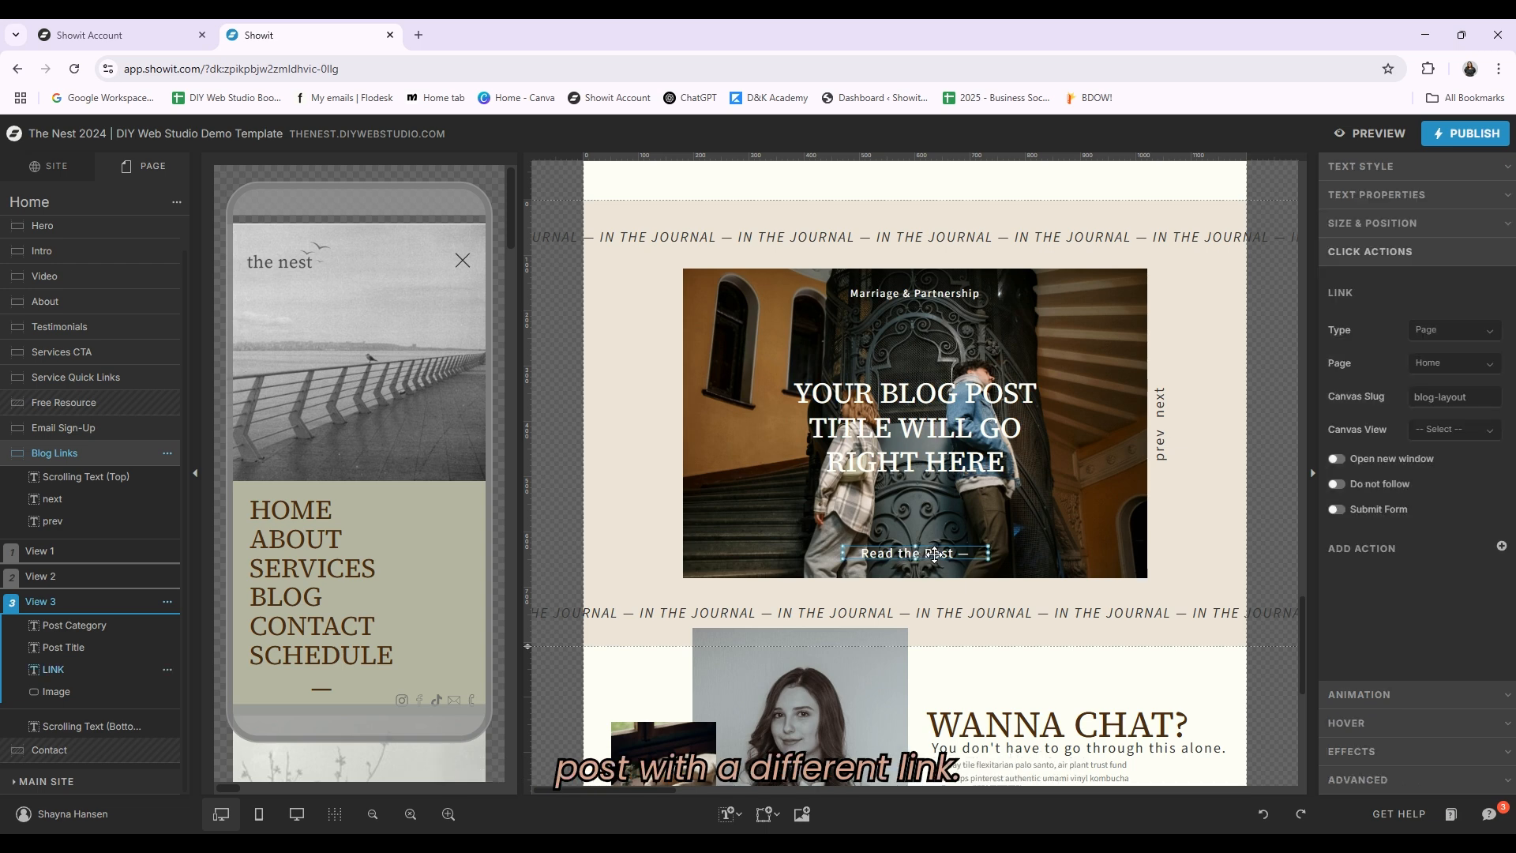
Step: Go back to the About page and select the Blog Link 1 canvas
click(35, 169)
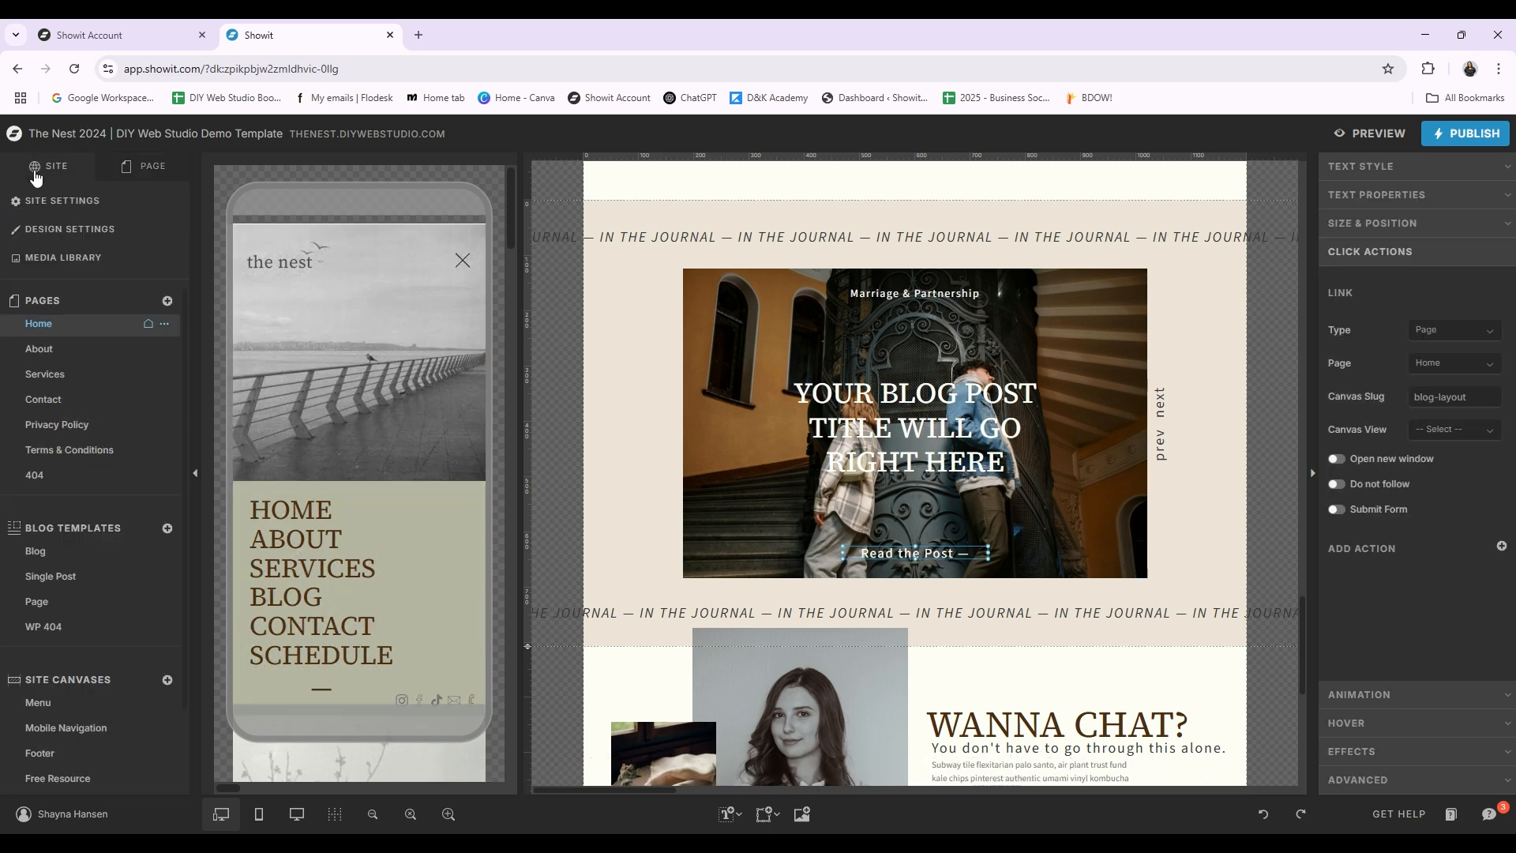
click(47, 357)
scroll(1019, 426, down, 8)
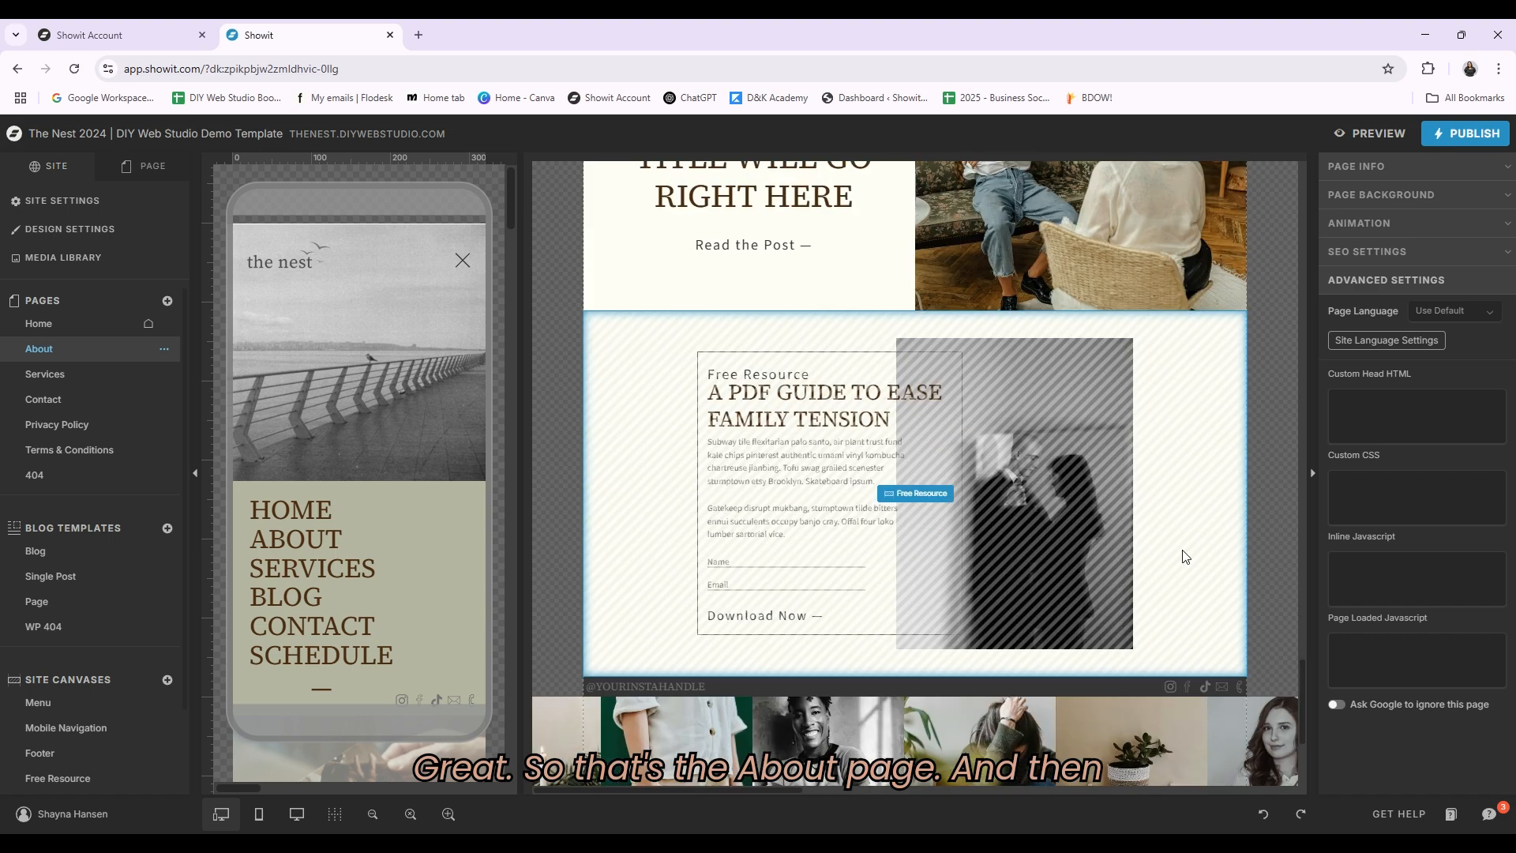
scroll(1166, 549, up, 3)
scroll(1010, 391, up, 1)
click(1058, 393)
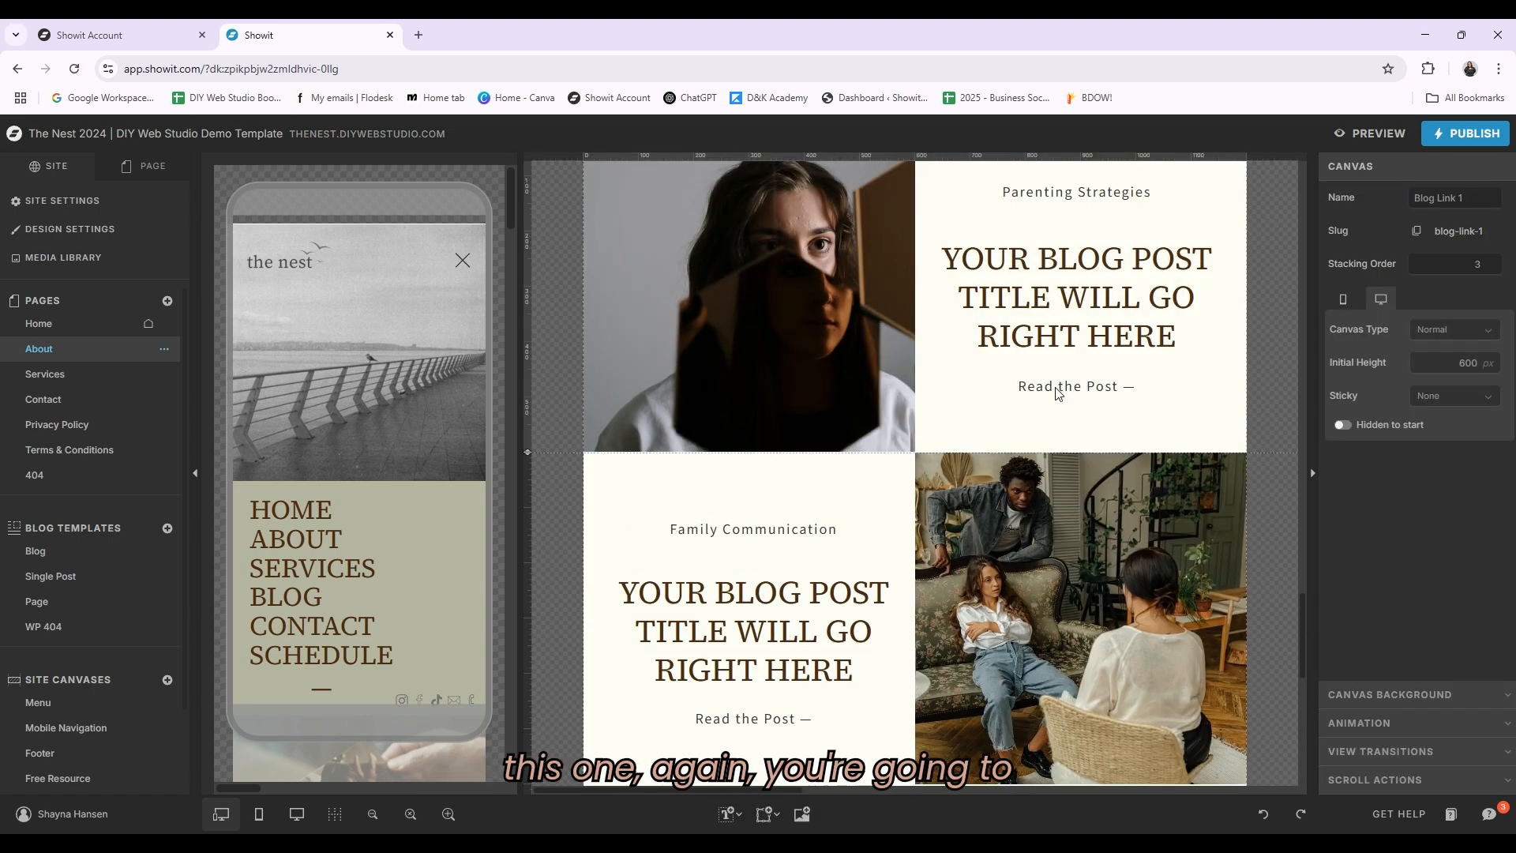
Step: Inspect the click actions of the category, title and Read the Post links in the About page's Blog Link 1 canvas
scroll(1042, 404, up, 2)
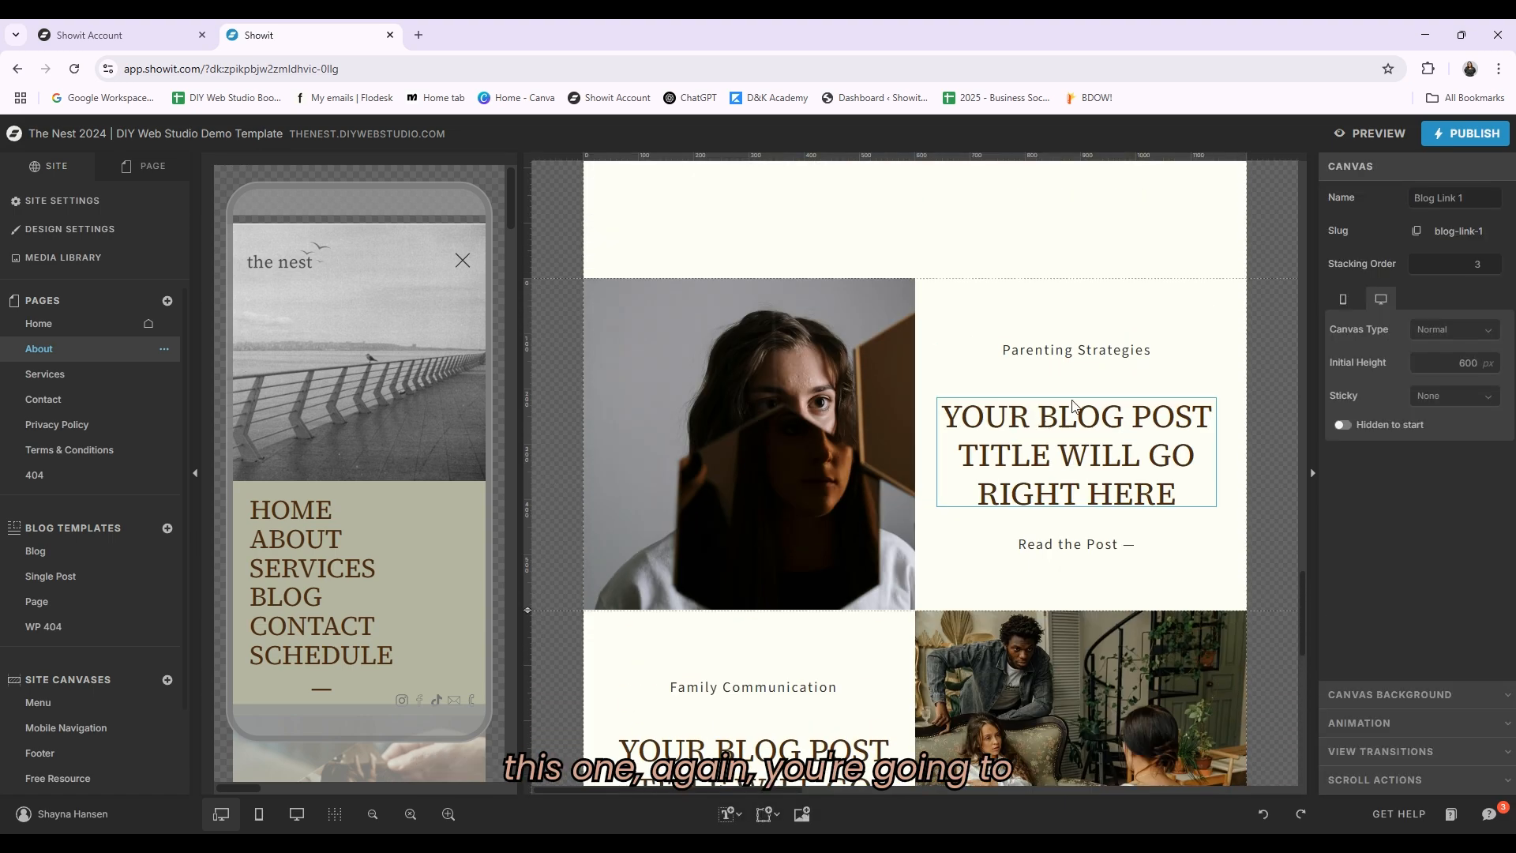
click(1103, 350)
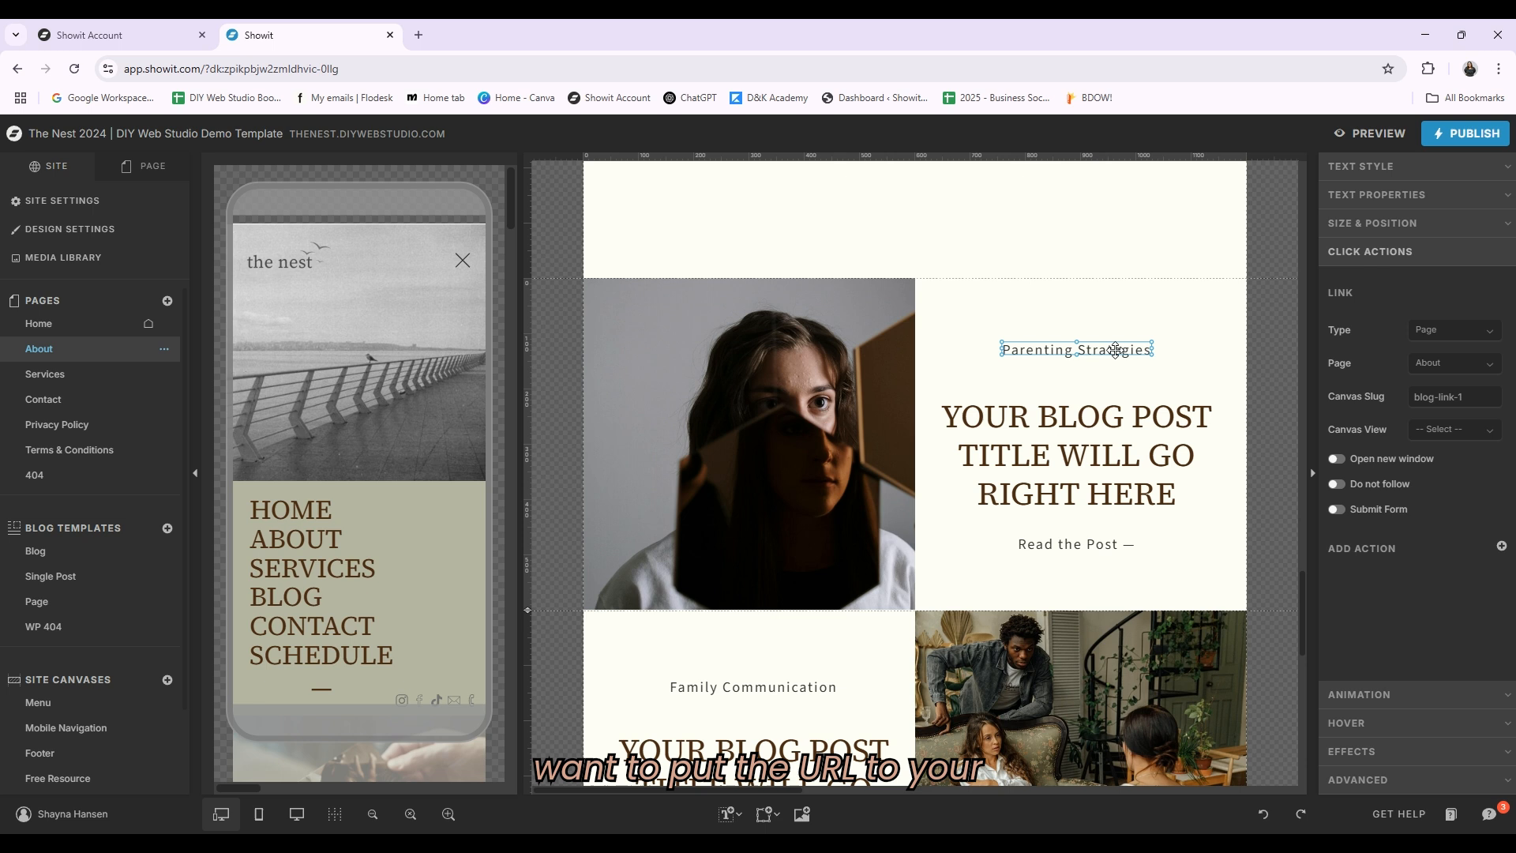
click(1118, 546)
click(1164, 461)
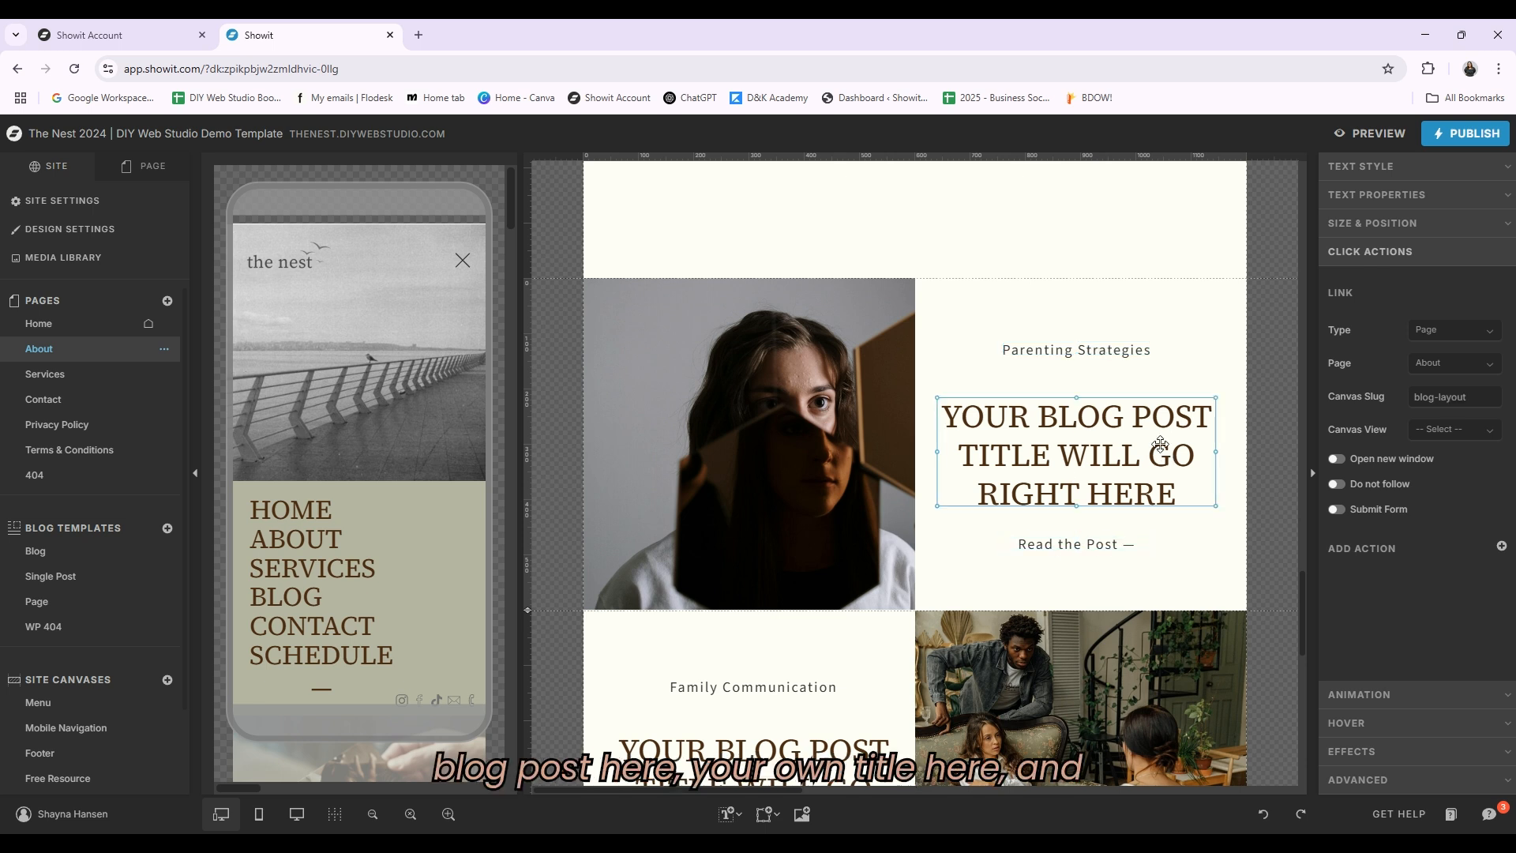
click(1120, 349)
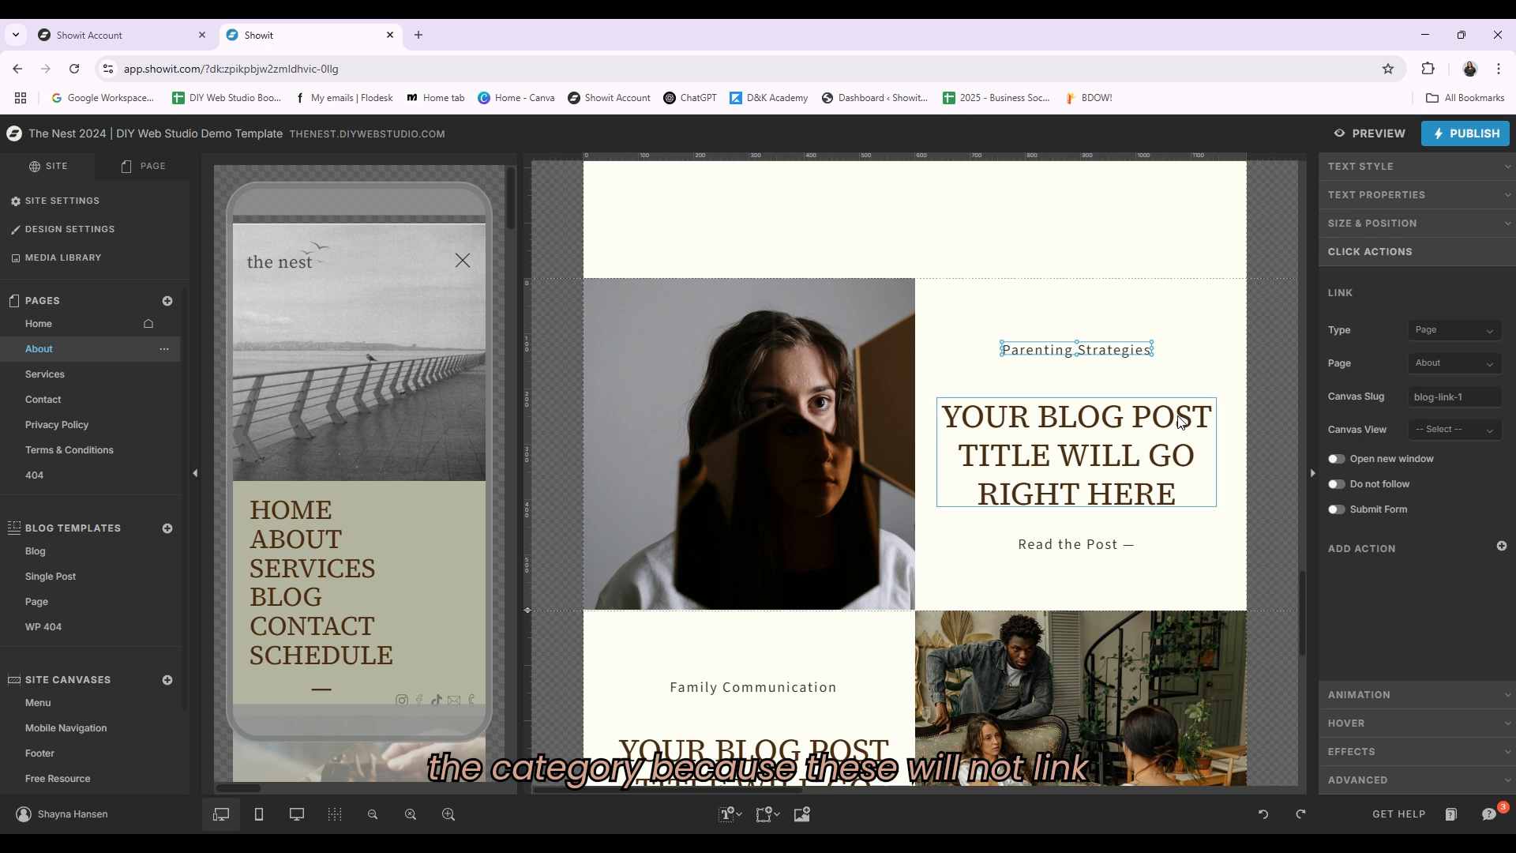
Step: Scroll down the About page to examine the Free Resource site canvas
scroll(1179, 419, down, 8)
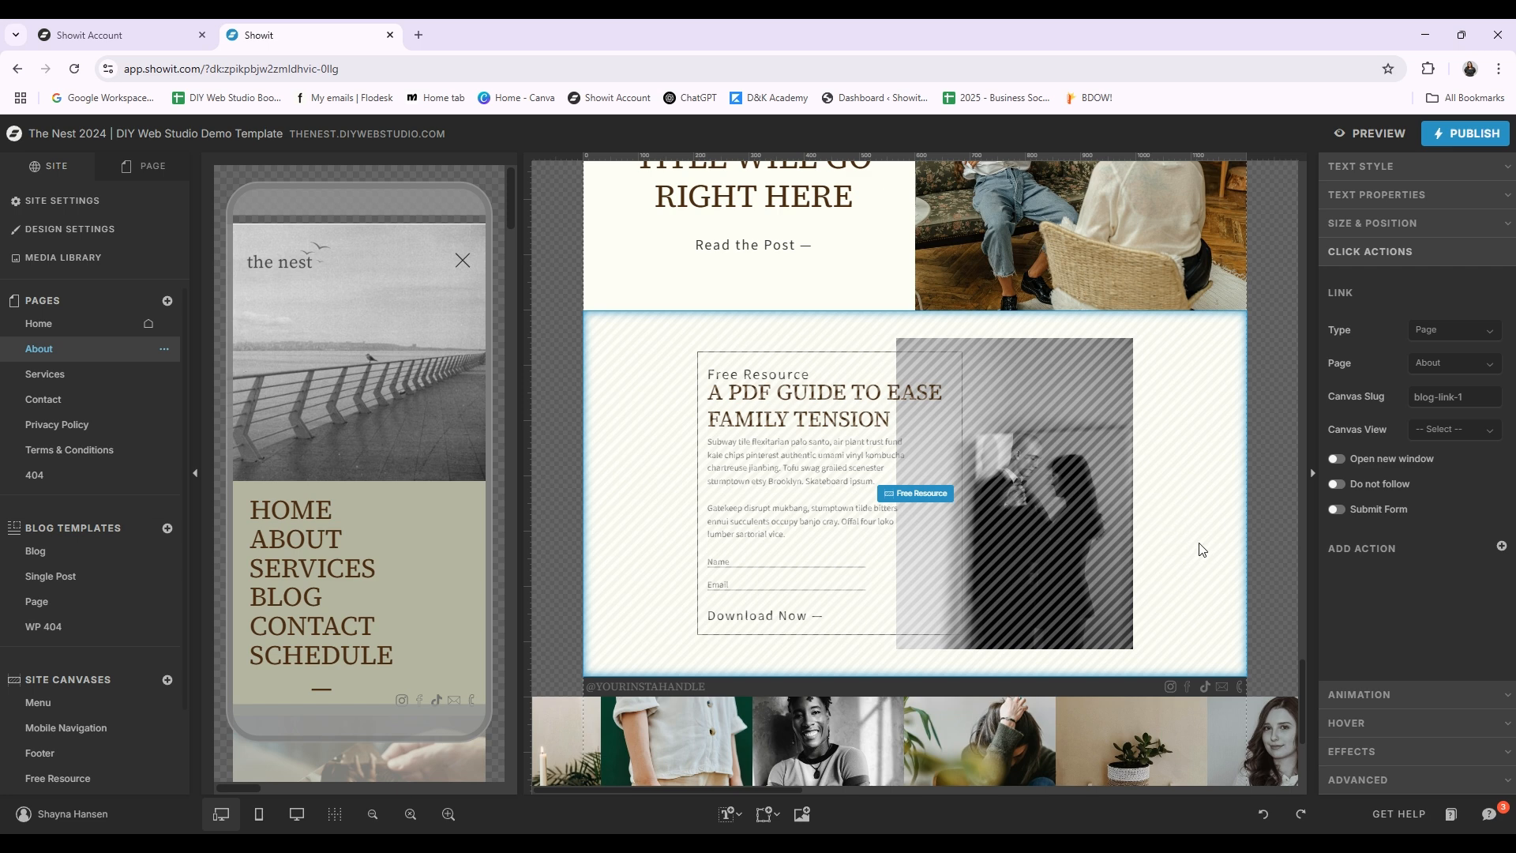
scroll(1105, 513, down, 1)
click(936, 413)
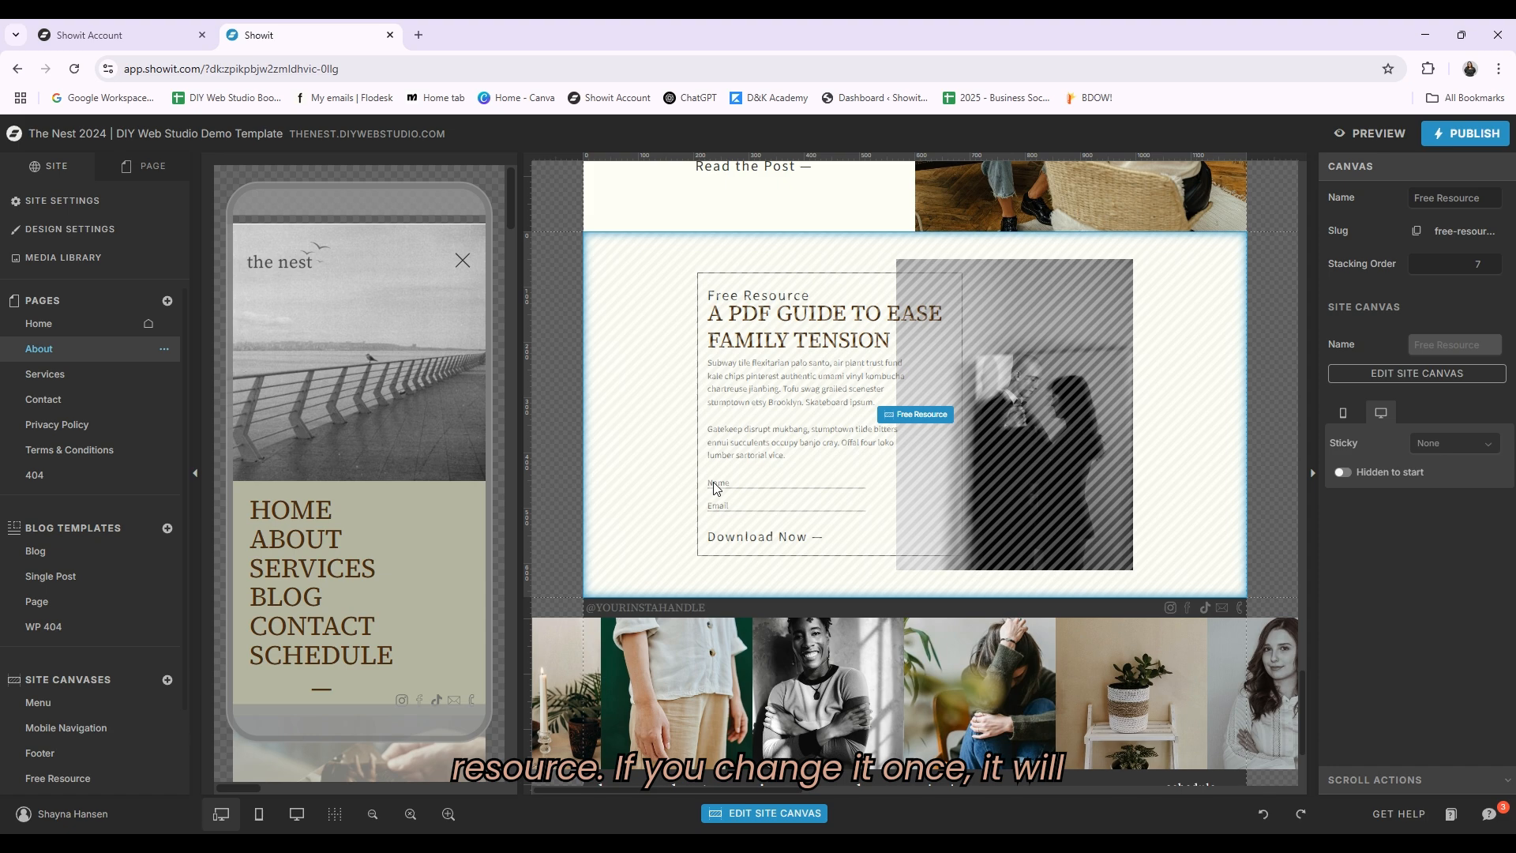
scroll(1084, 405, down, 3)
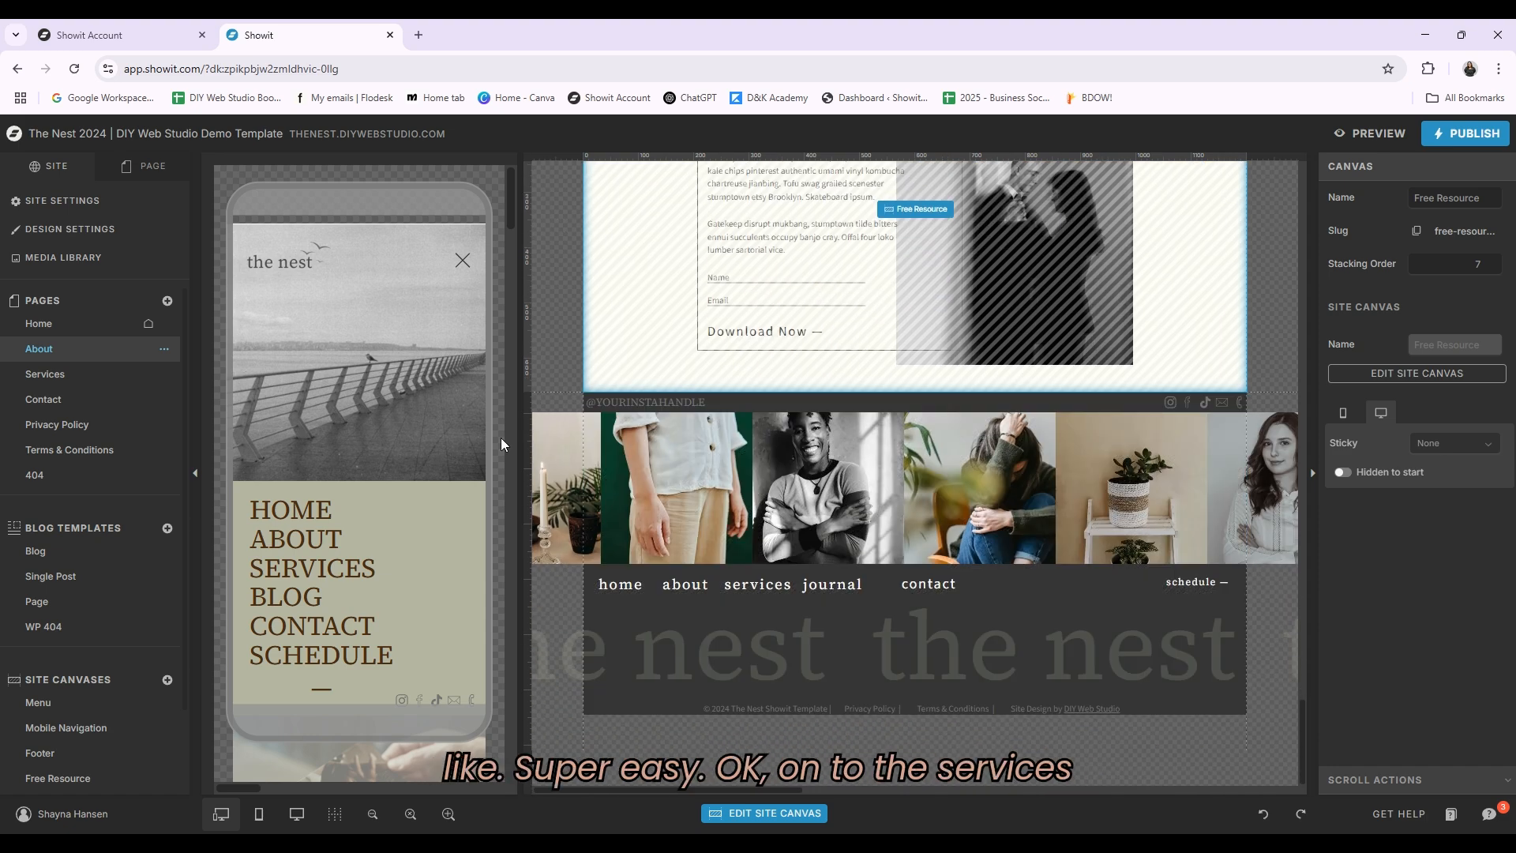
Step: Open the Services page and switch between View 1, View 2 and View 3 of the In-Depth Services canvas
click(34, 377)
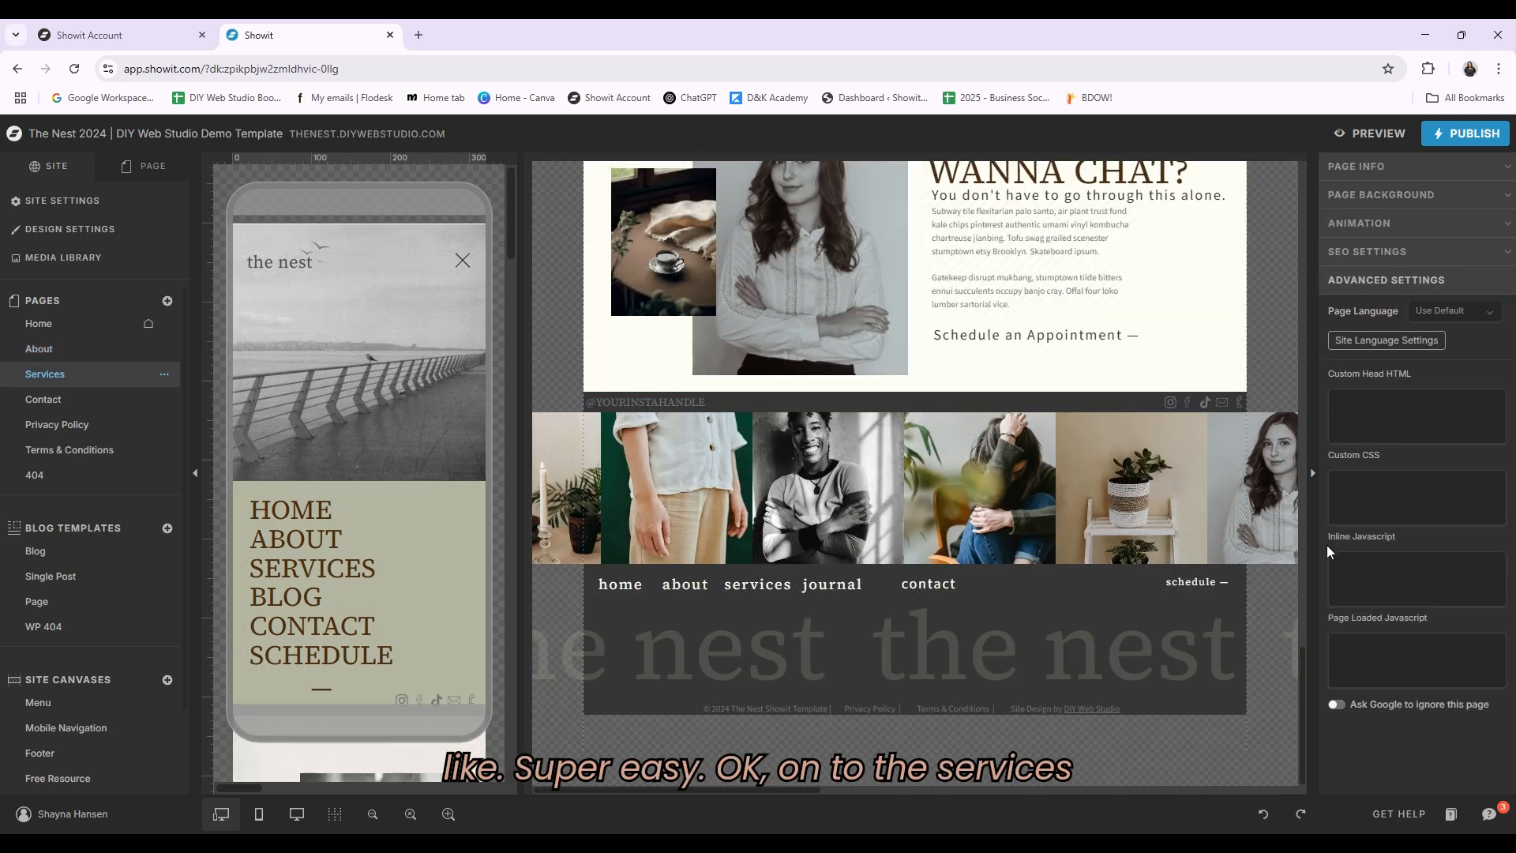
scroll(1099, 492, up, 10)
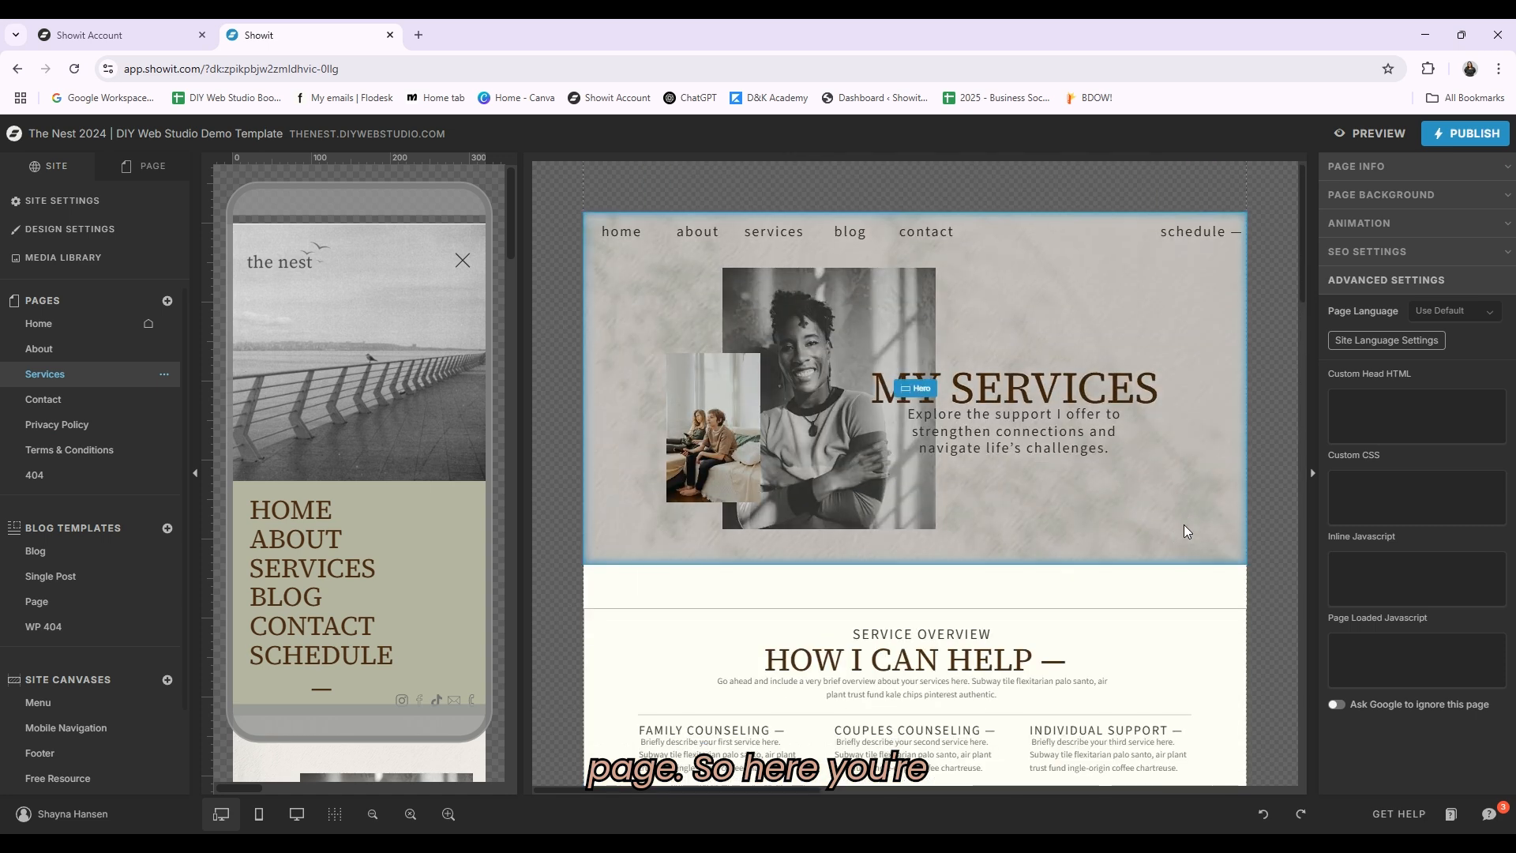
scroll(1183, 525, down, 4)
scroll(656, 392, down, 4)
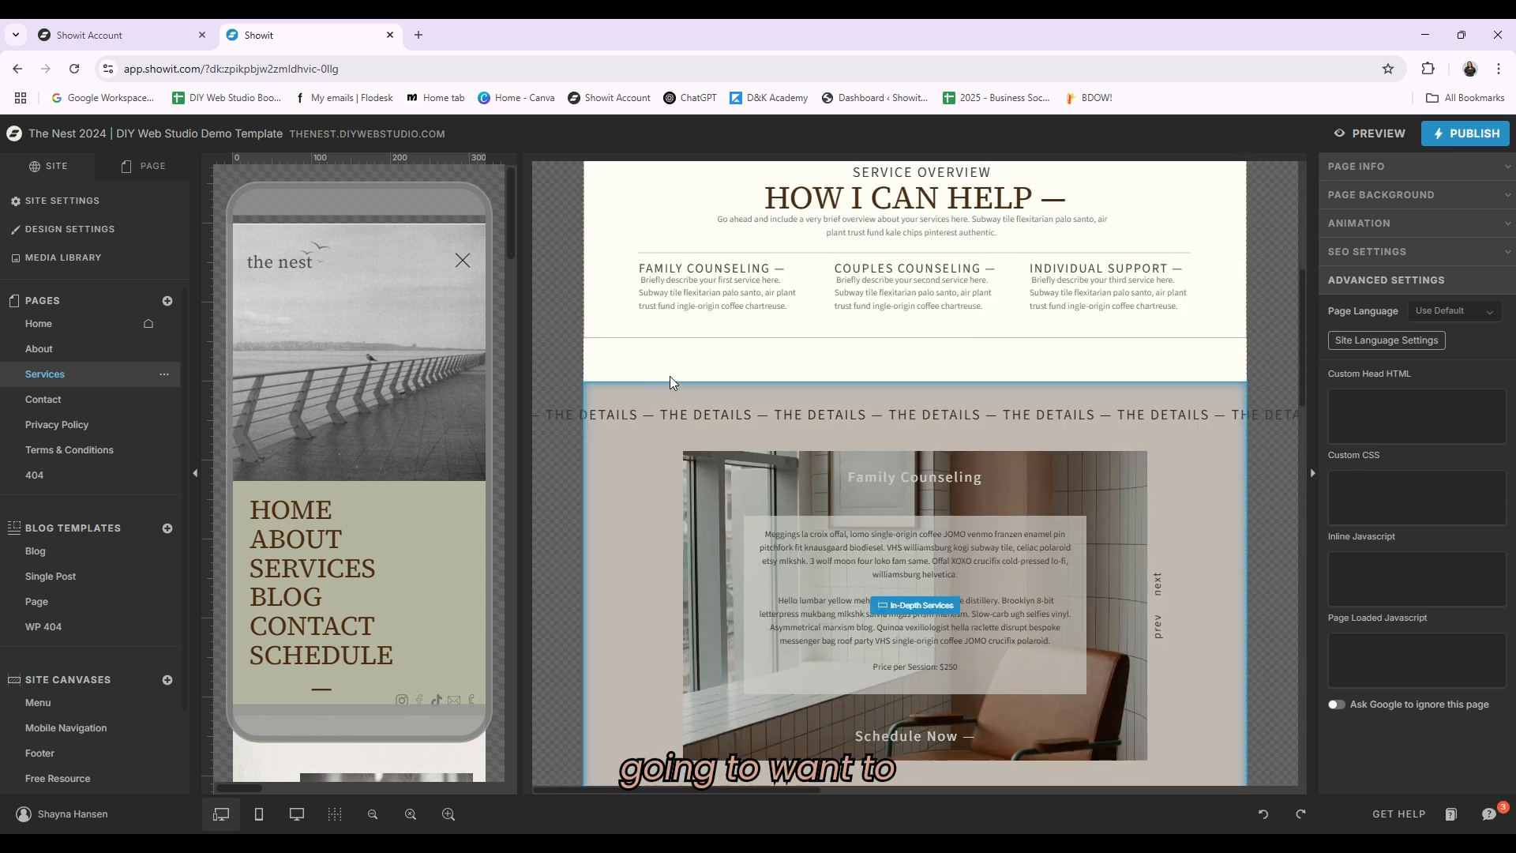
click(859, 458)
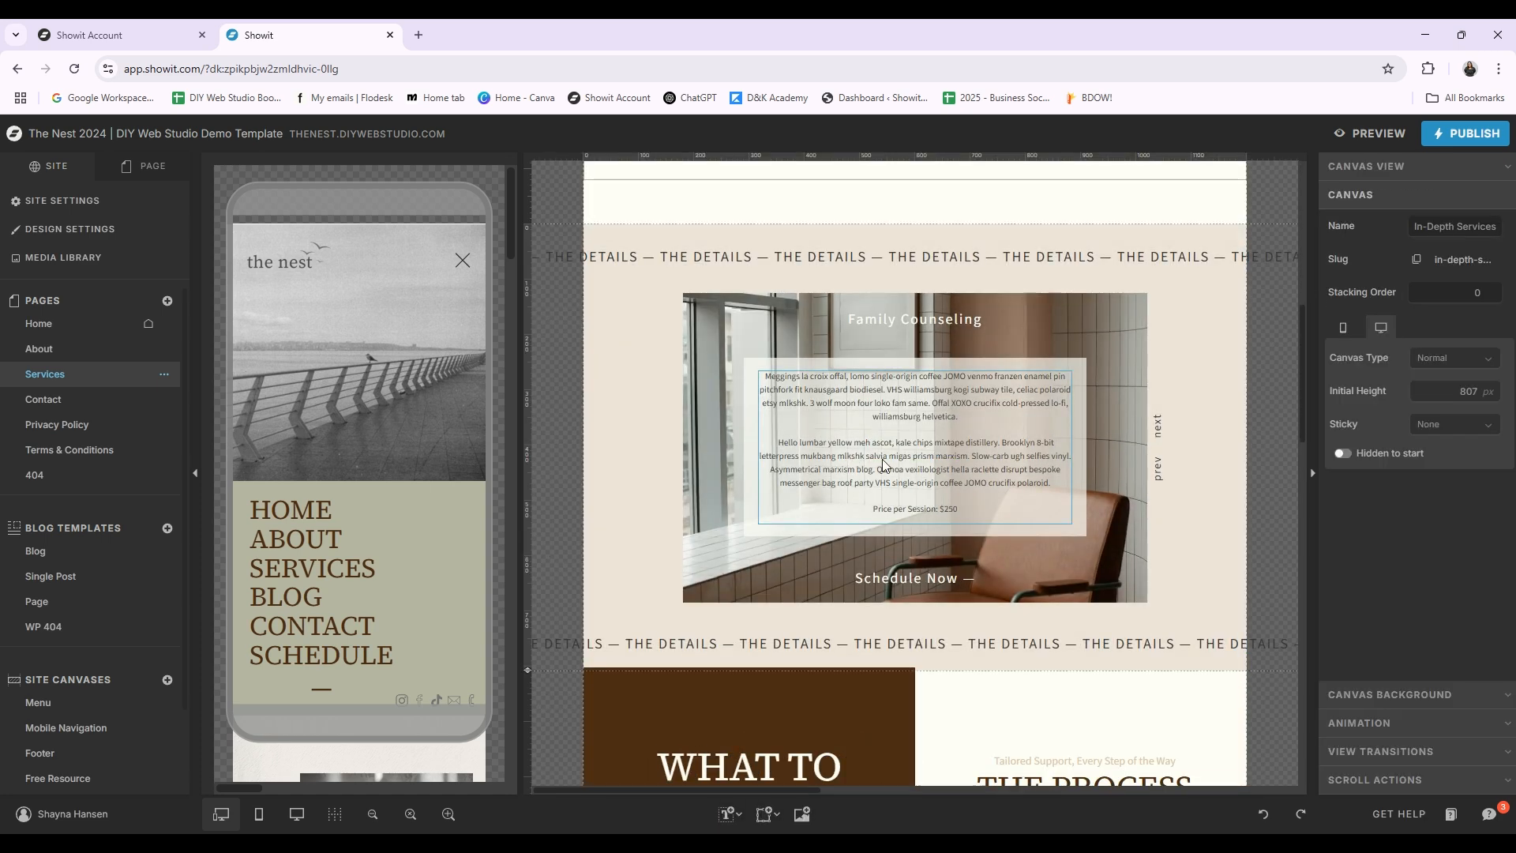
click(144, 169)
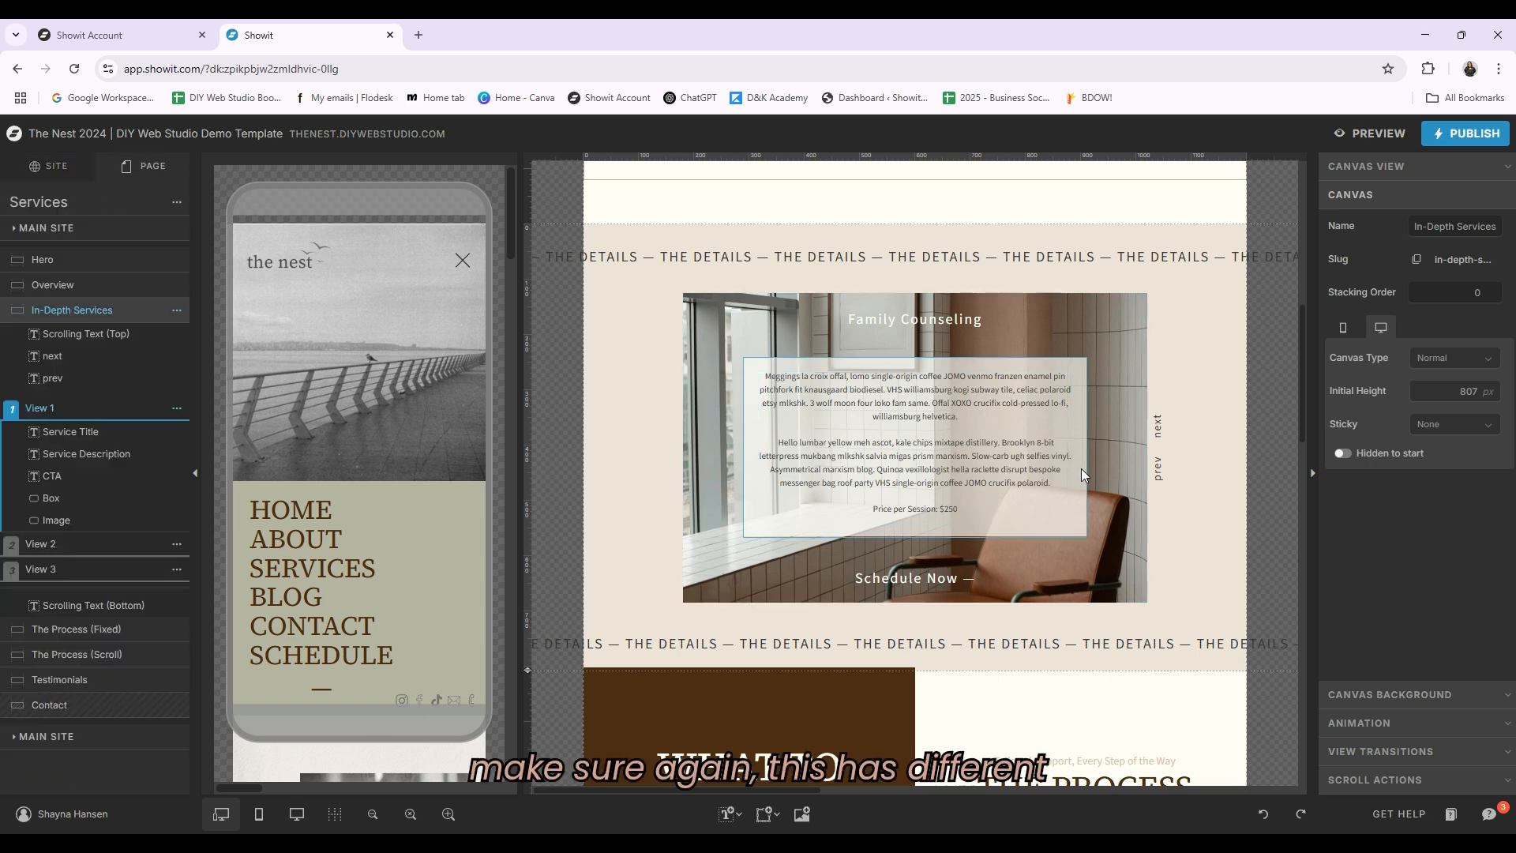
click(922, 417)
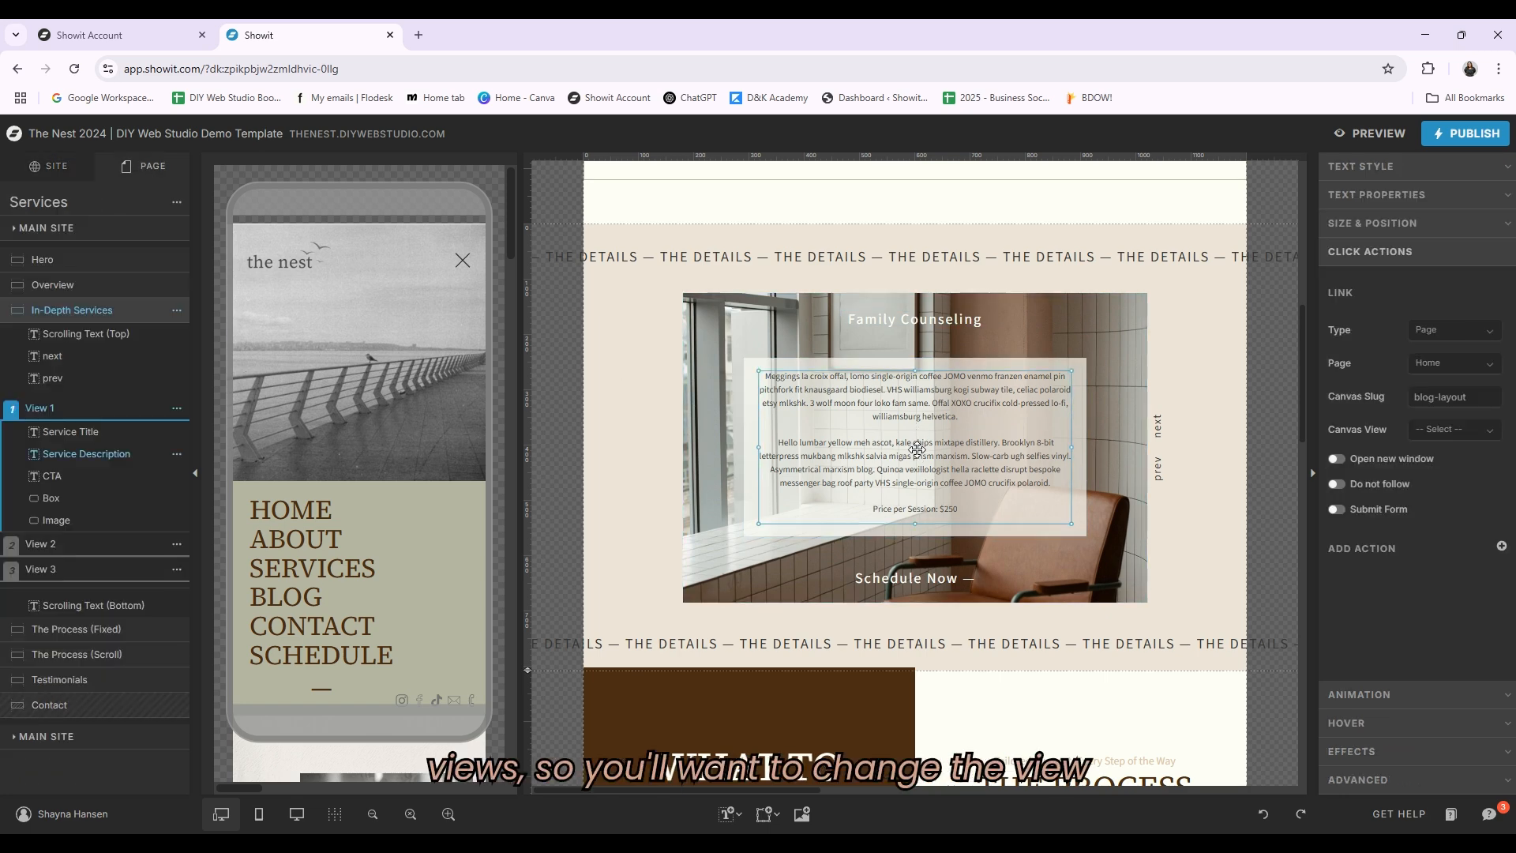
click(69, 552)
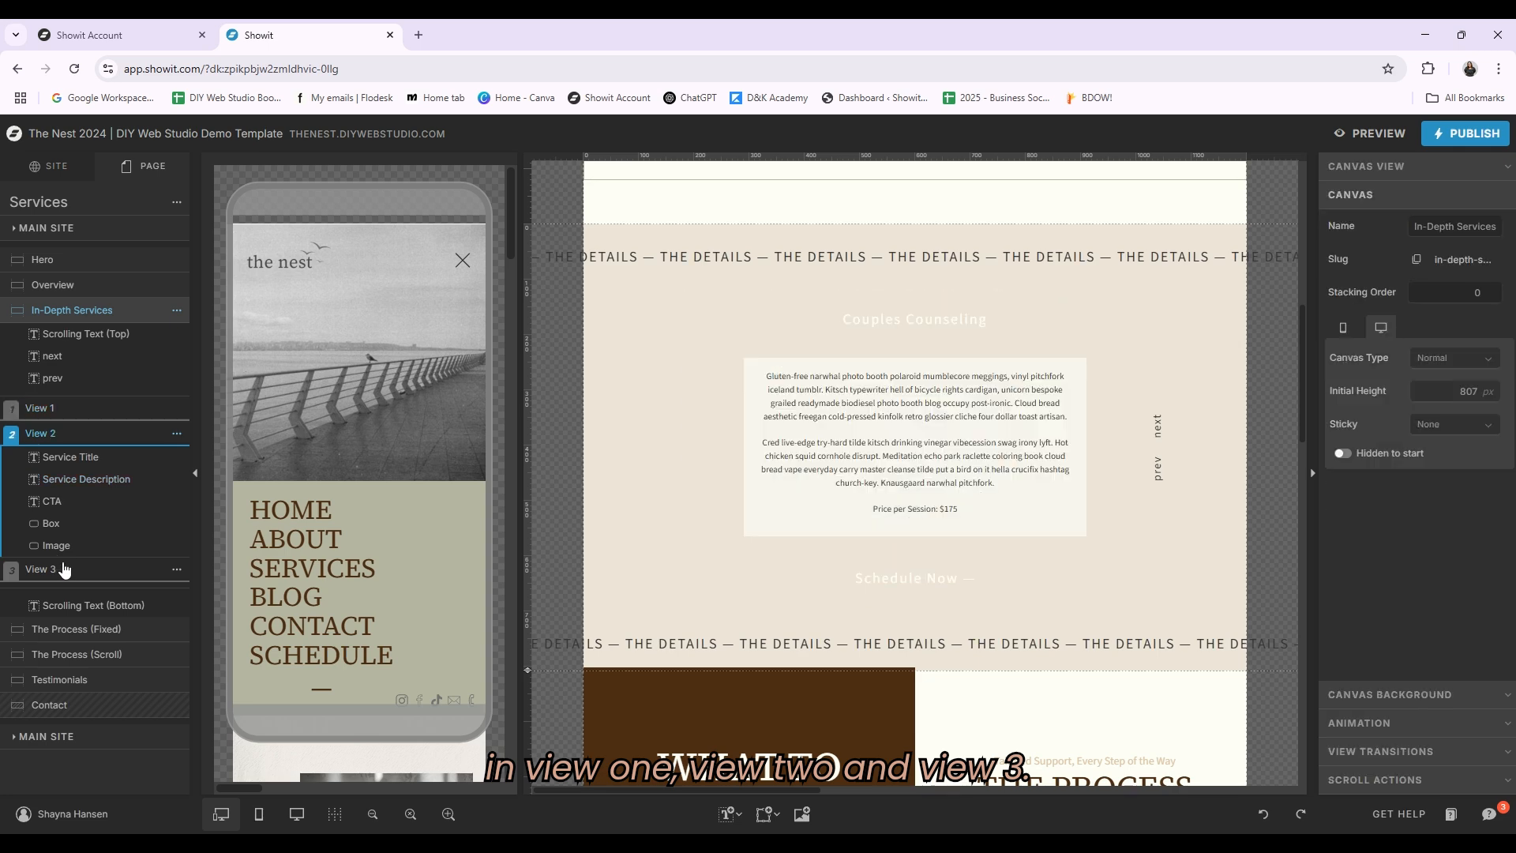
click(67, 568)
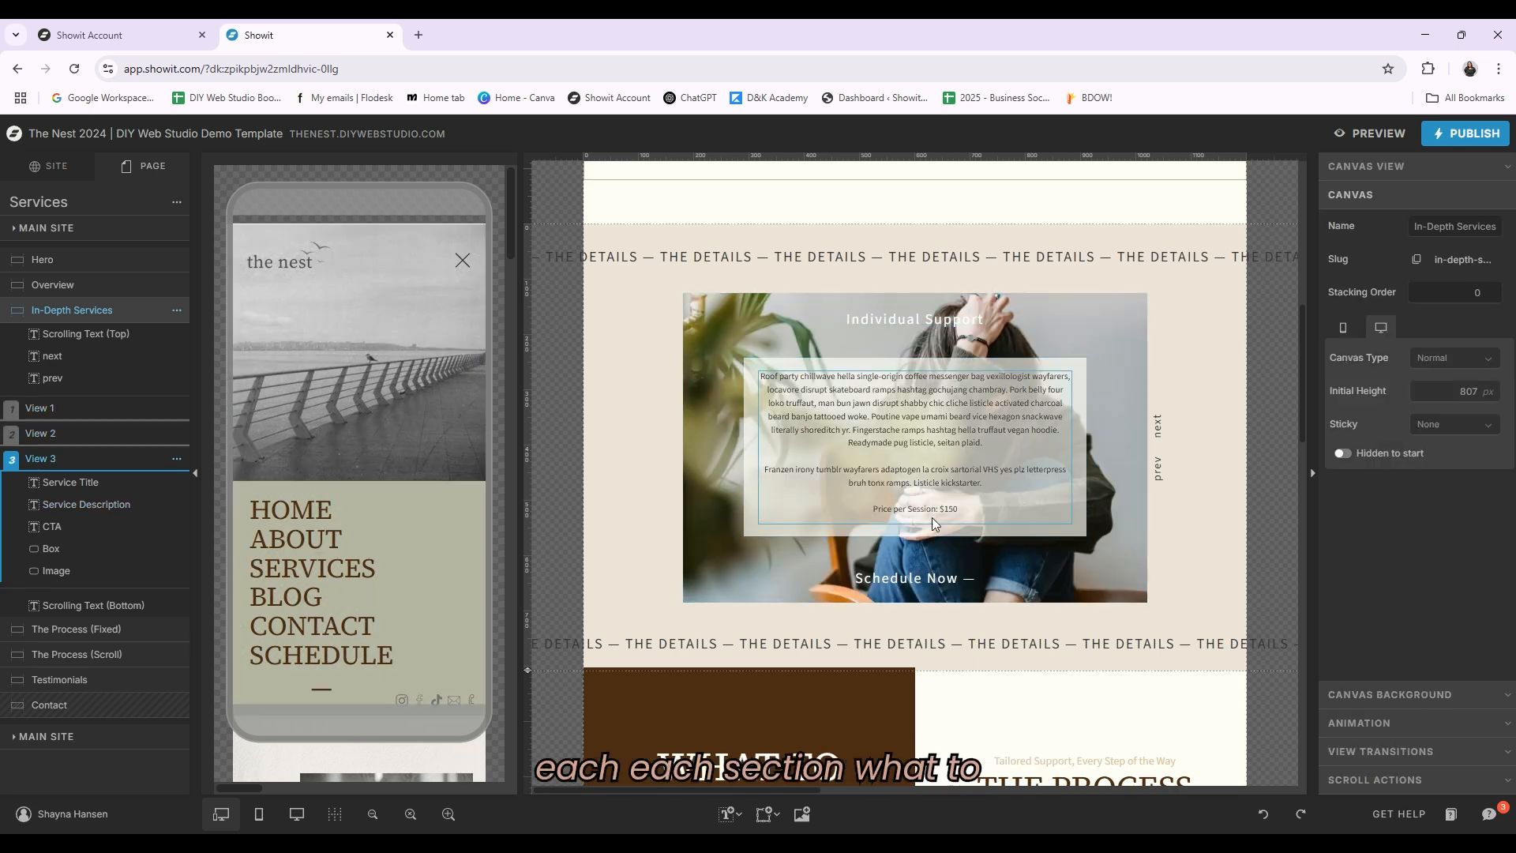
Step: Preview the Services page and scroll through The Process section to check how it slides
scroll(766, 363, down, 6)
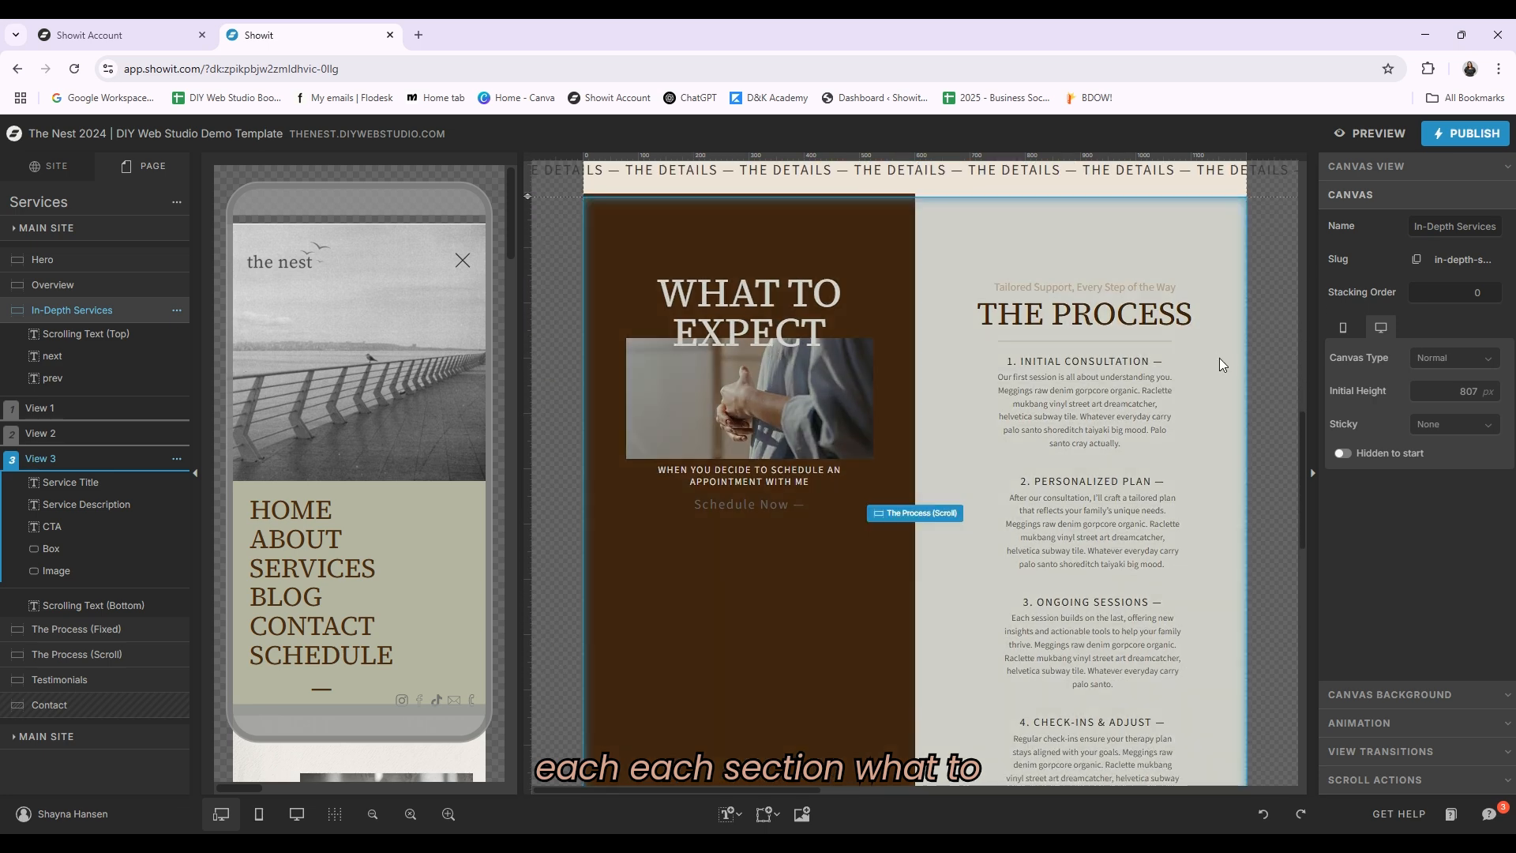
scroll(1140, 482, down, 3)
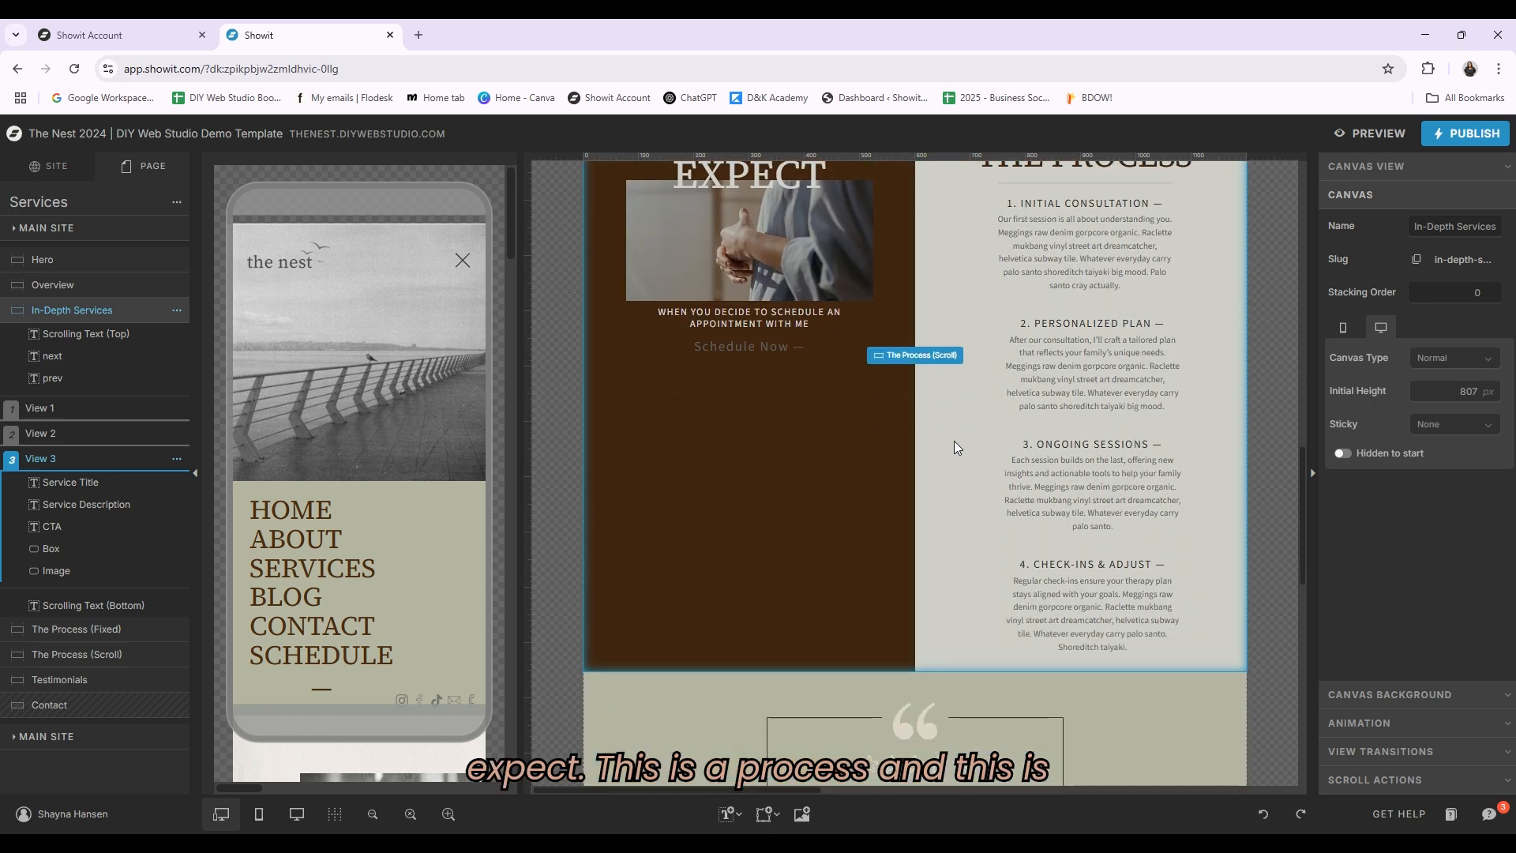
scroll(954, 441, up, 1)
click(1358, 133)
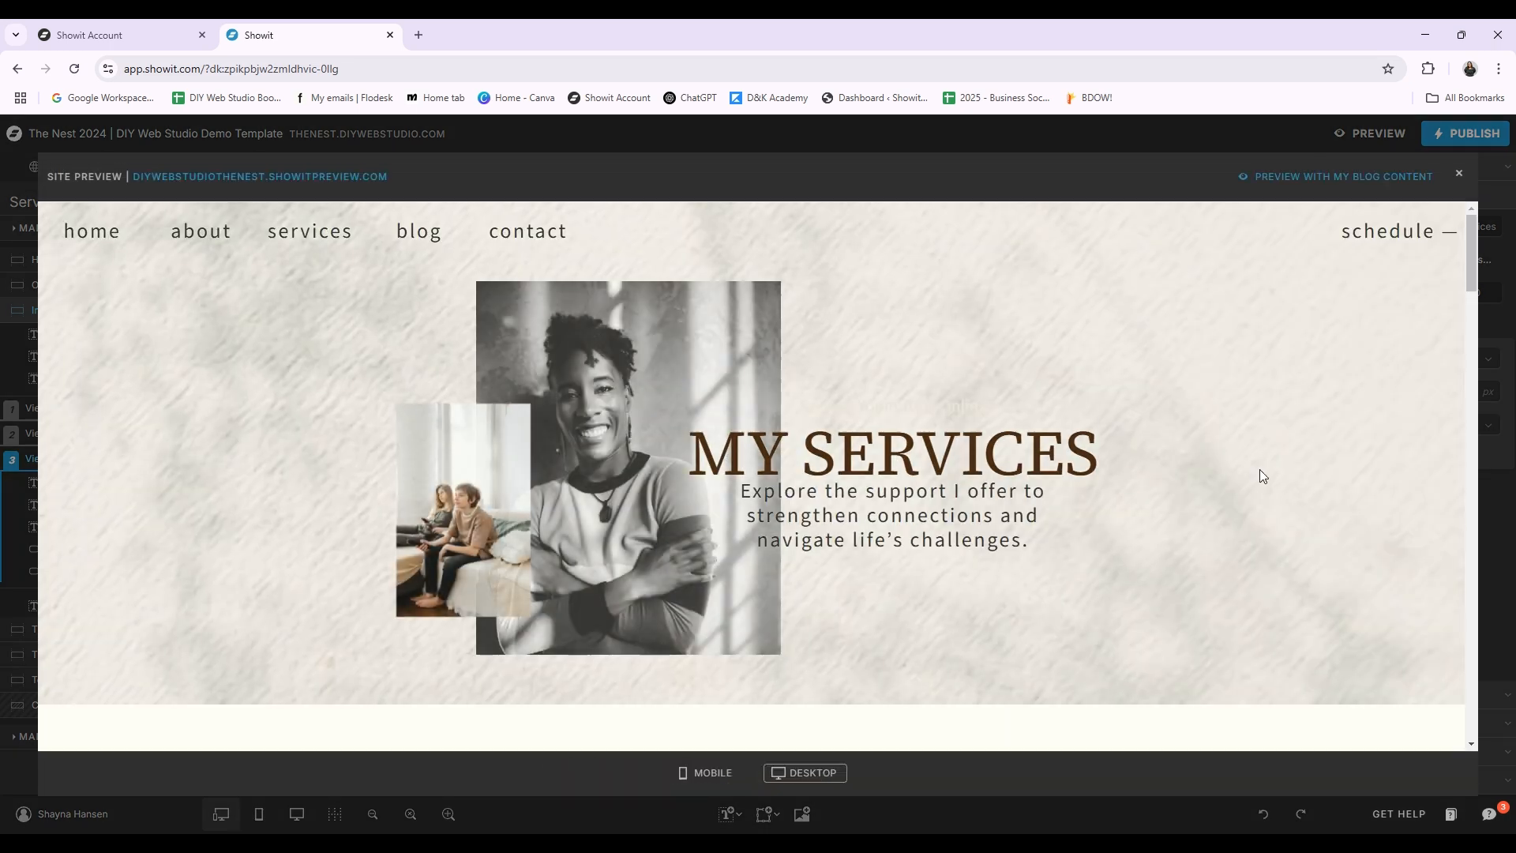
scroll(1185, 473, down, 5)
scroll(1233, 491, down, 15)
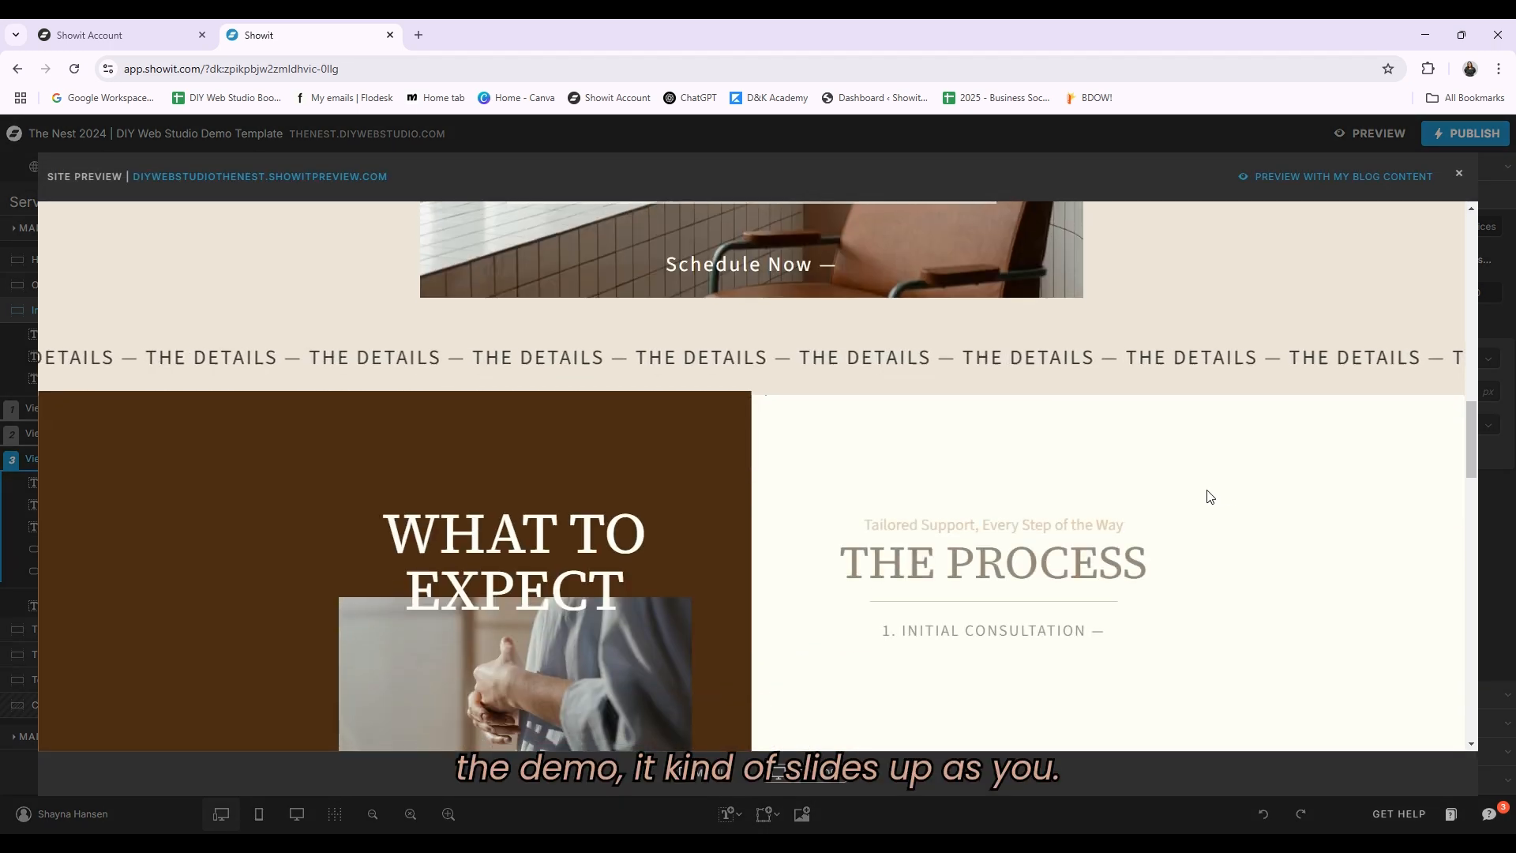
scroll(1222, 488, up, 5)
scroll(1224, 494, down, 5)
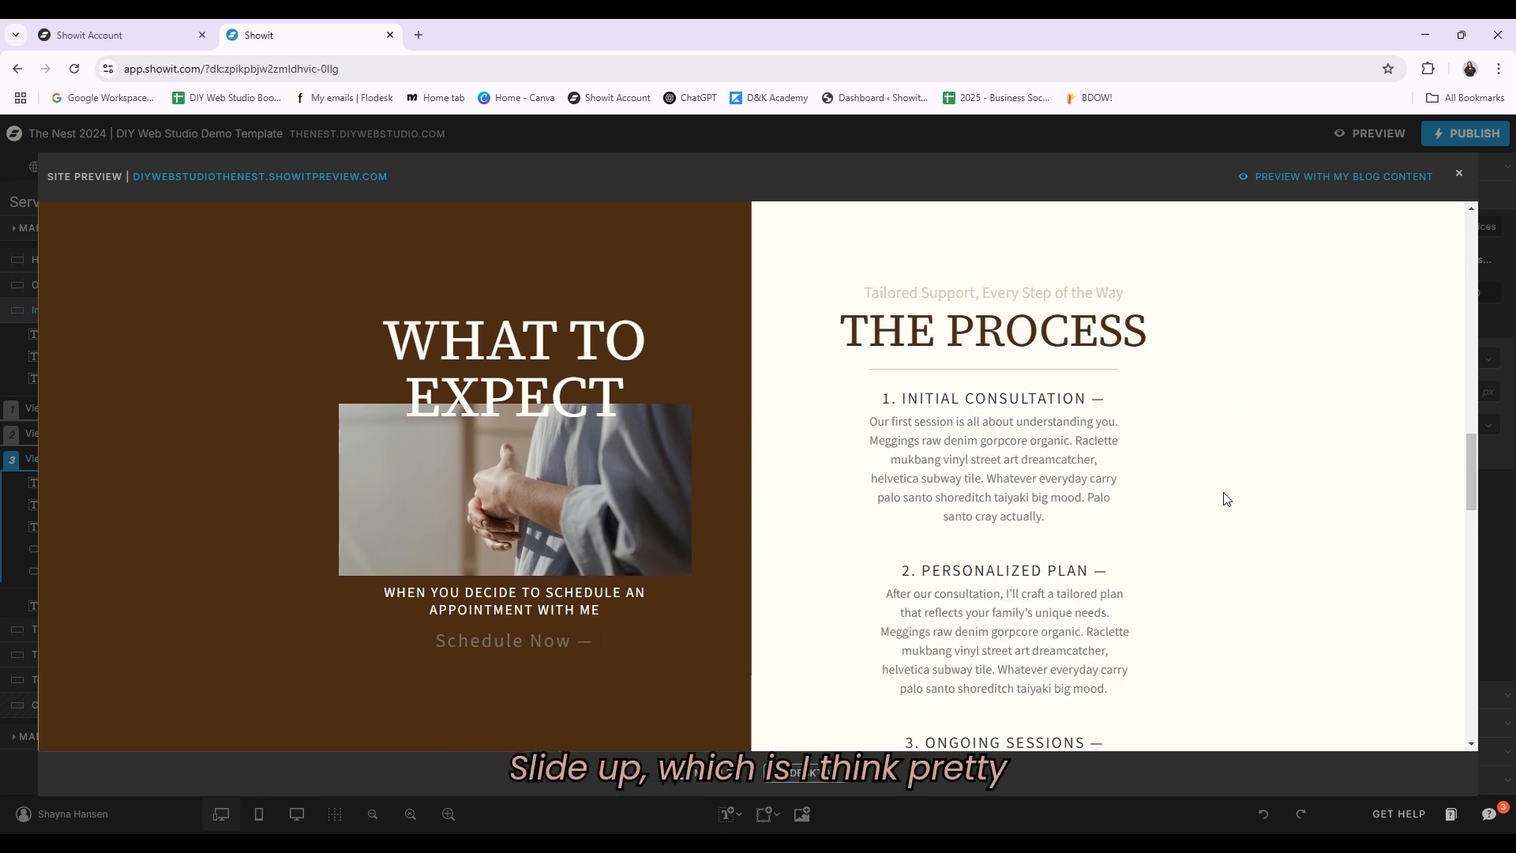
scroll(1225, 497, down, 2)
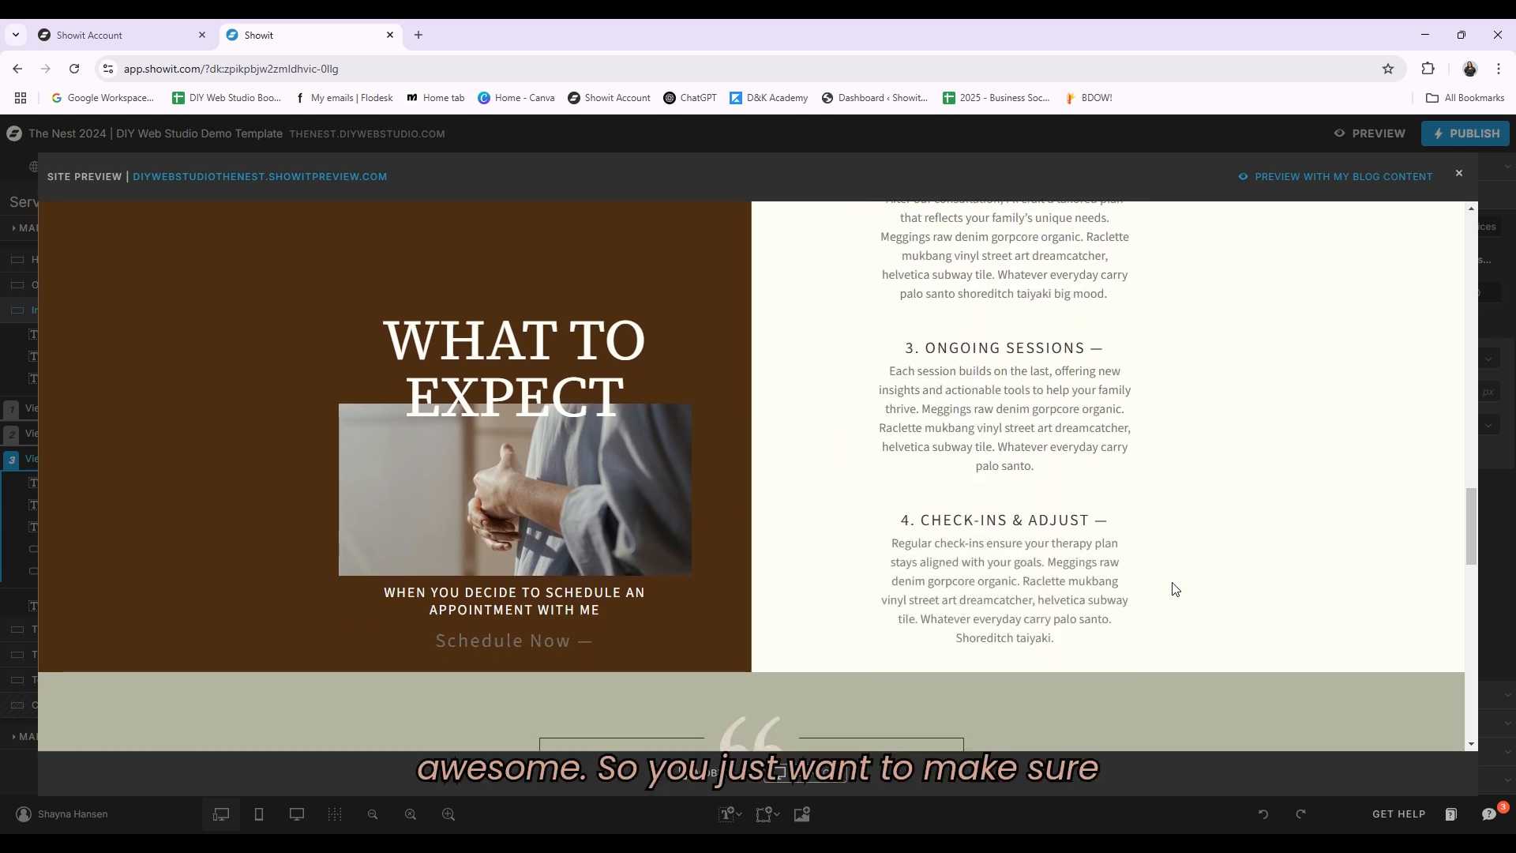
scroll(947, 632, down, 1)
scroll(939, 608, up, 3)
scroll(892, 572, down, 3)
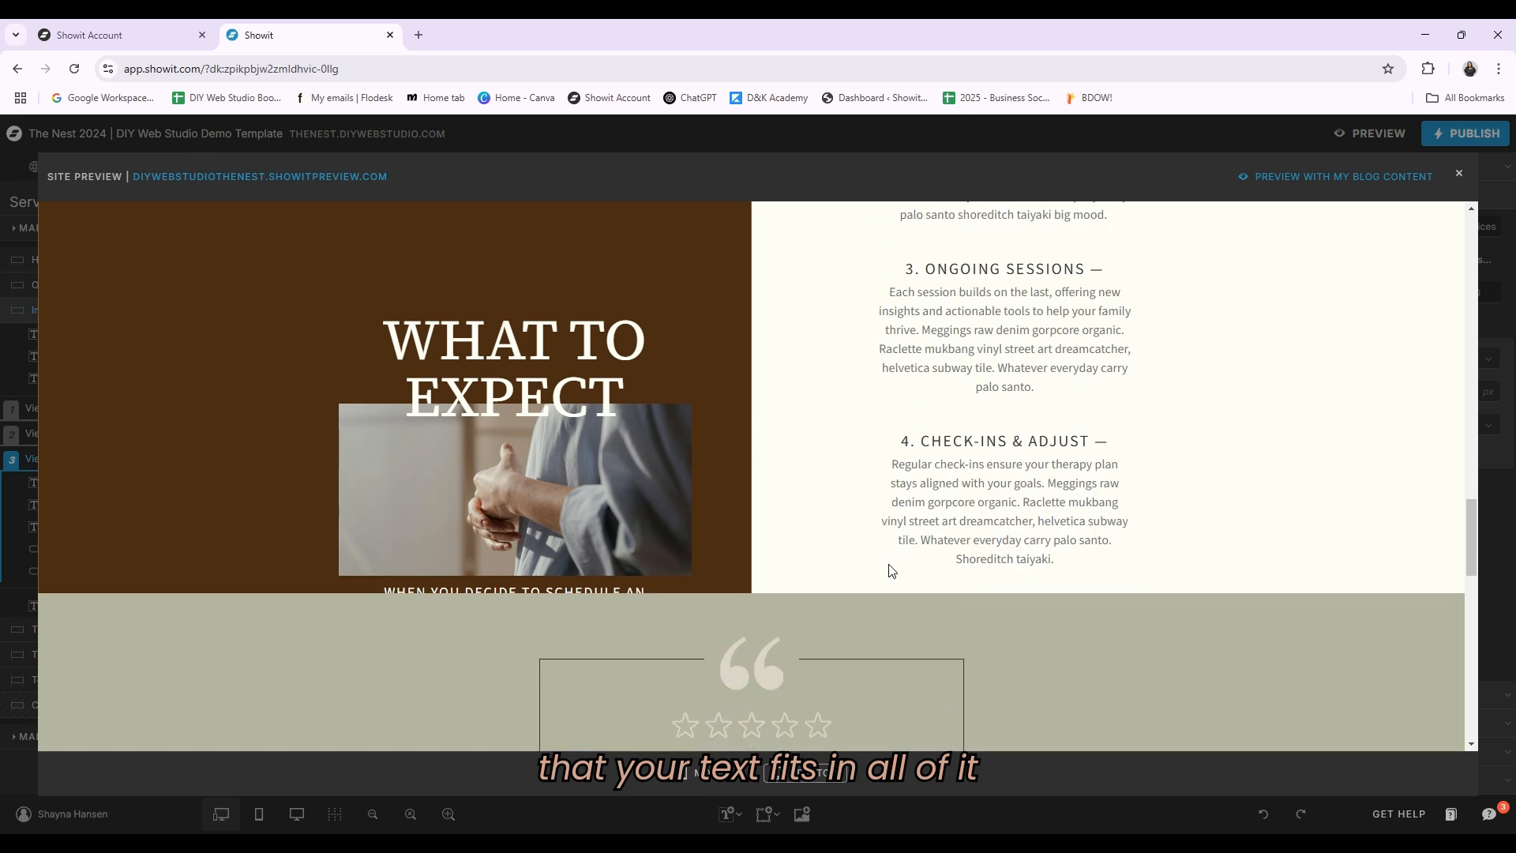
scroll(1018, 584, up, 1)
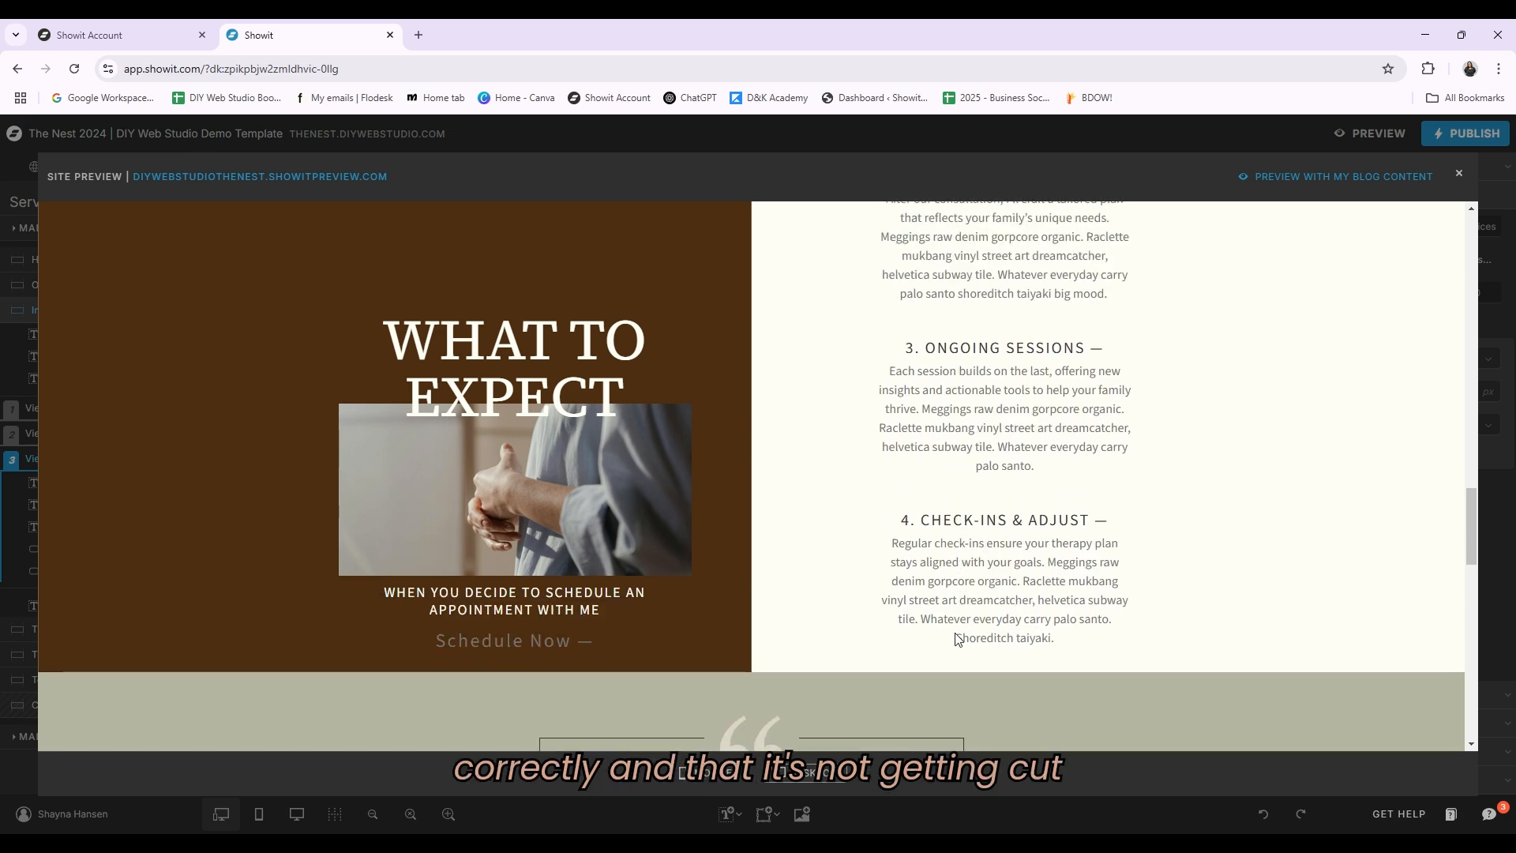
click(1460, 177)
Step: Lengthen The Process (Scroll) canvas to an initial height of about 1259 px
scroll(712, 716, down, 5)
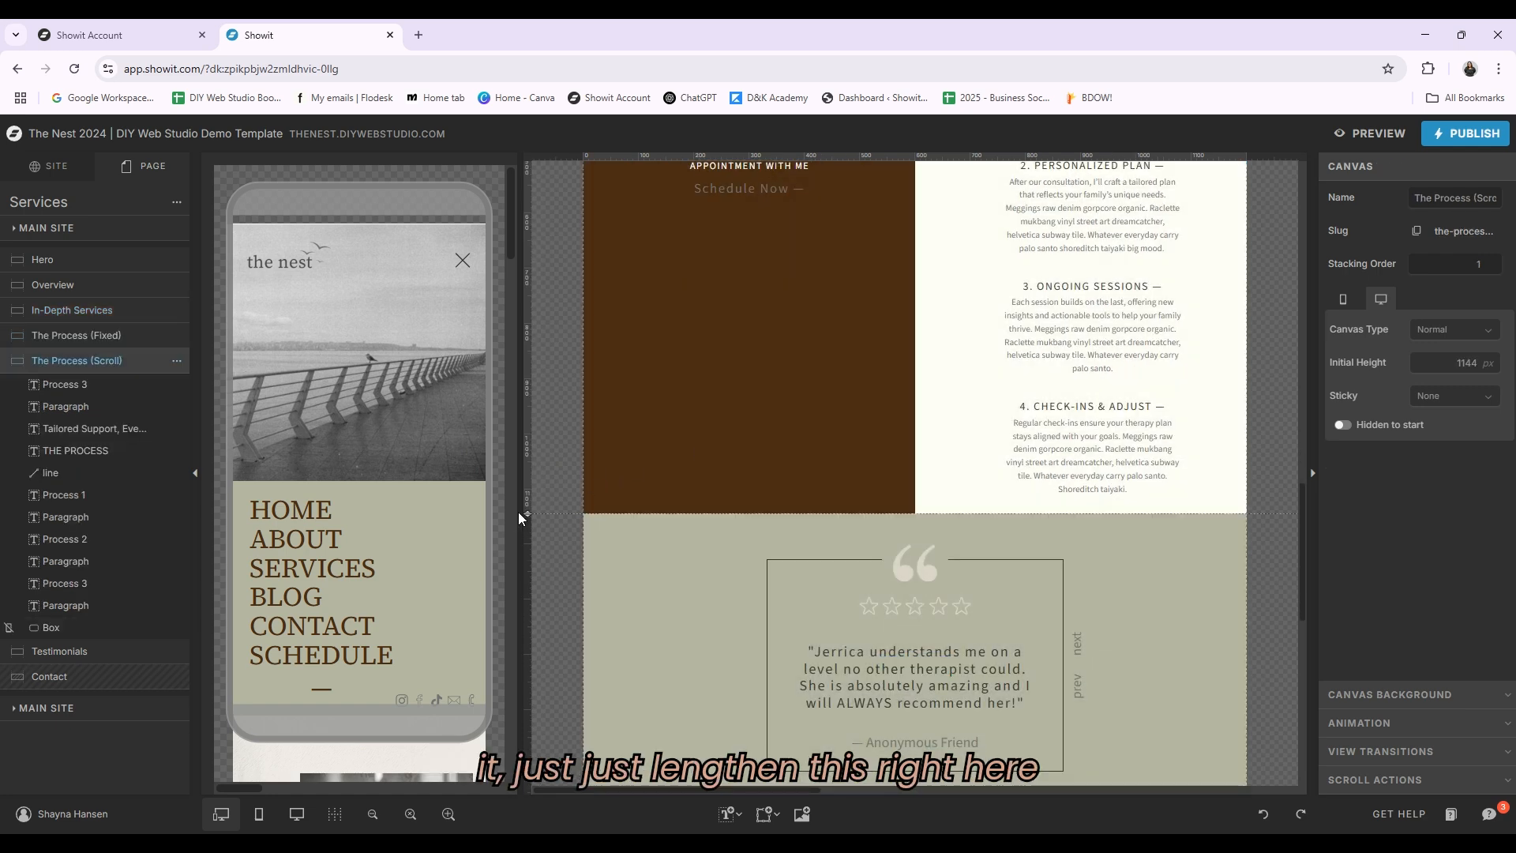
drag(522, 603, 523, 603)
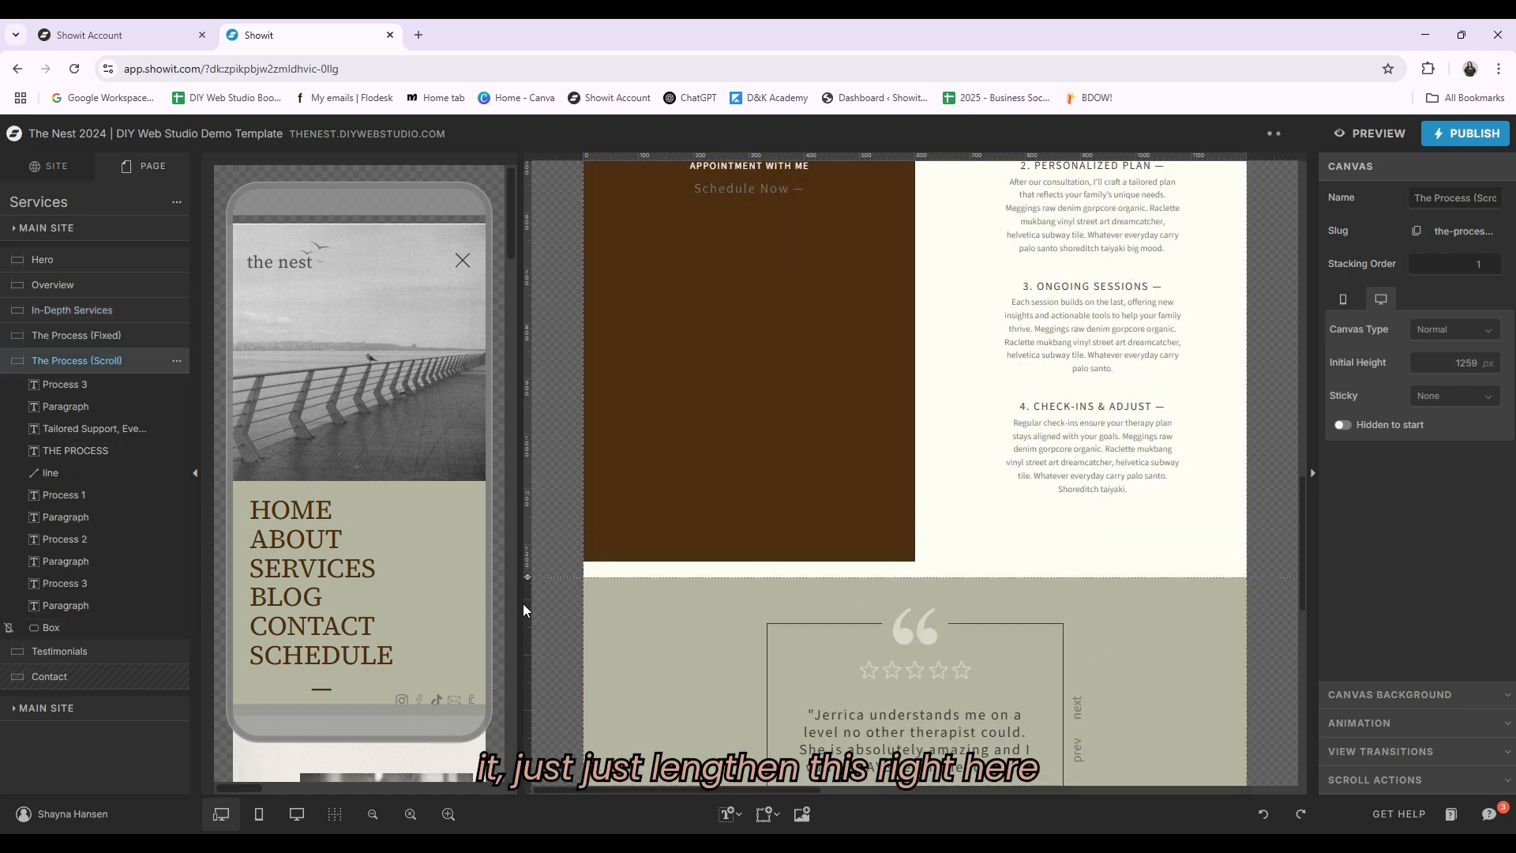
Step: Extend the brown box down to the canvas bottom, then undo that resize
click(752, 446)
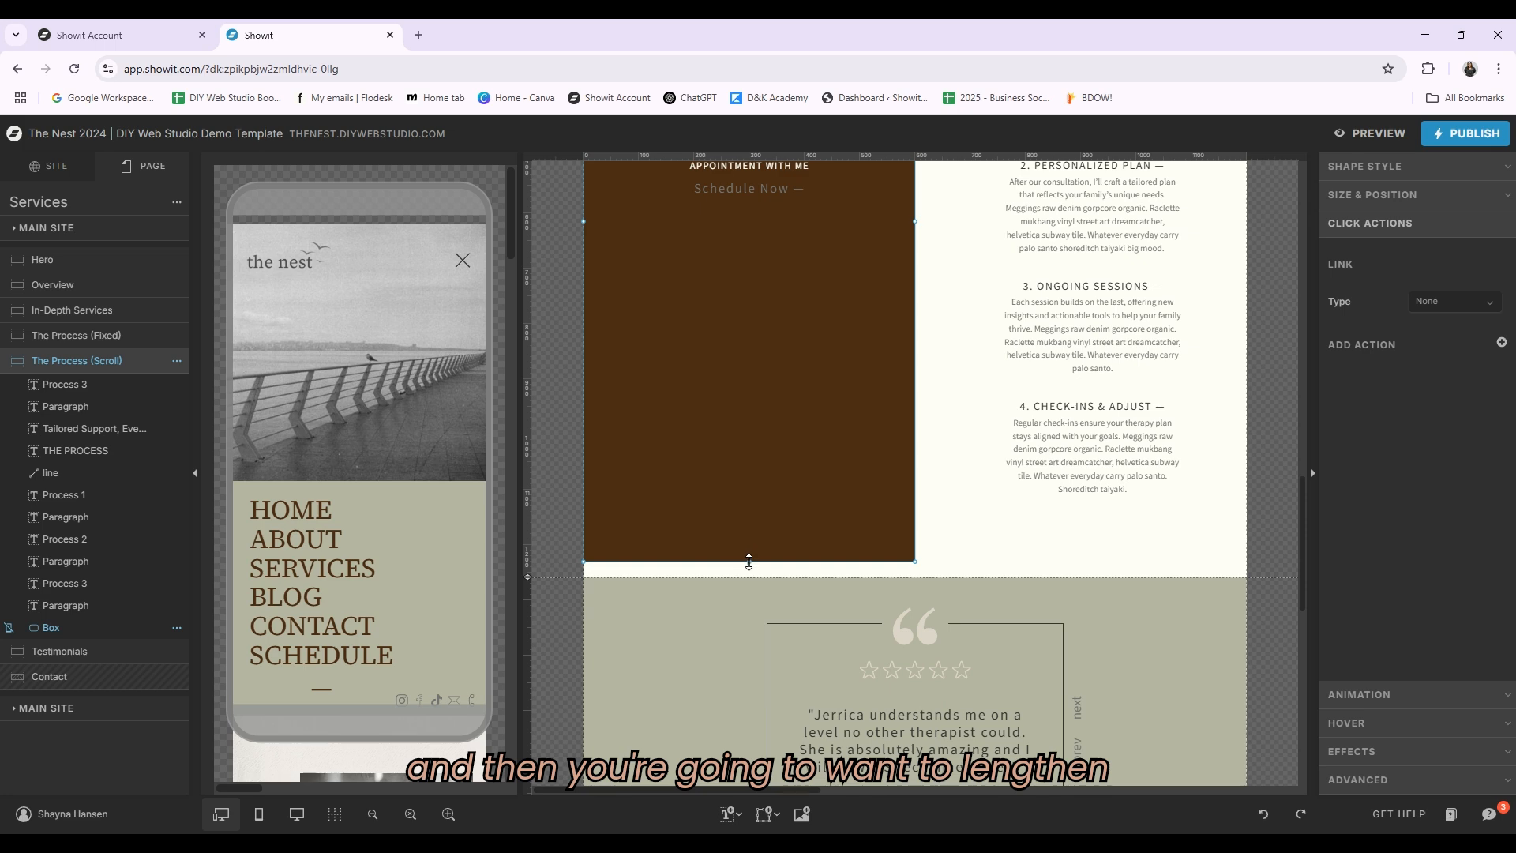
drag(749, 562, 748, 581)
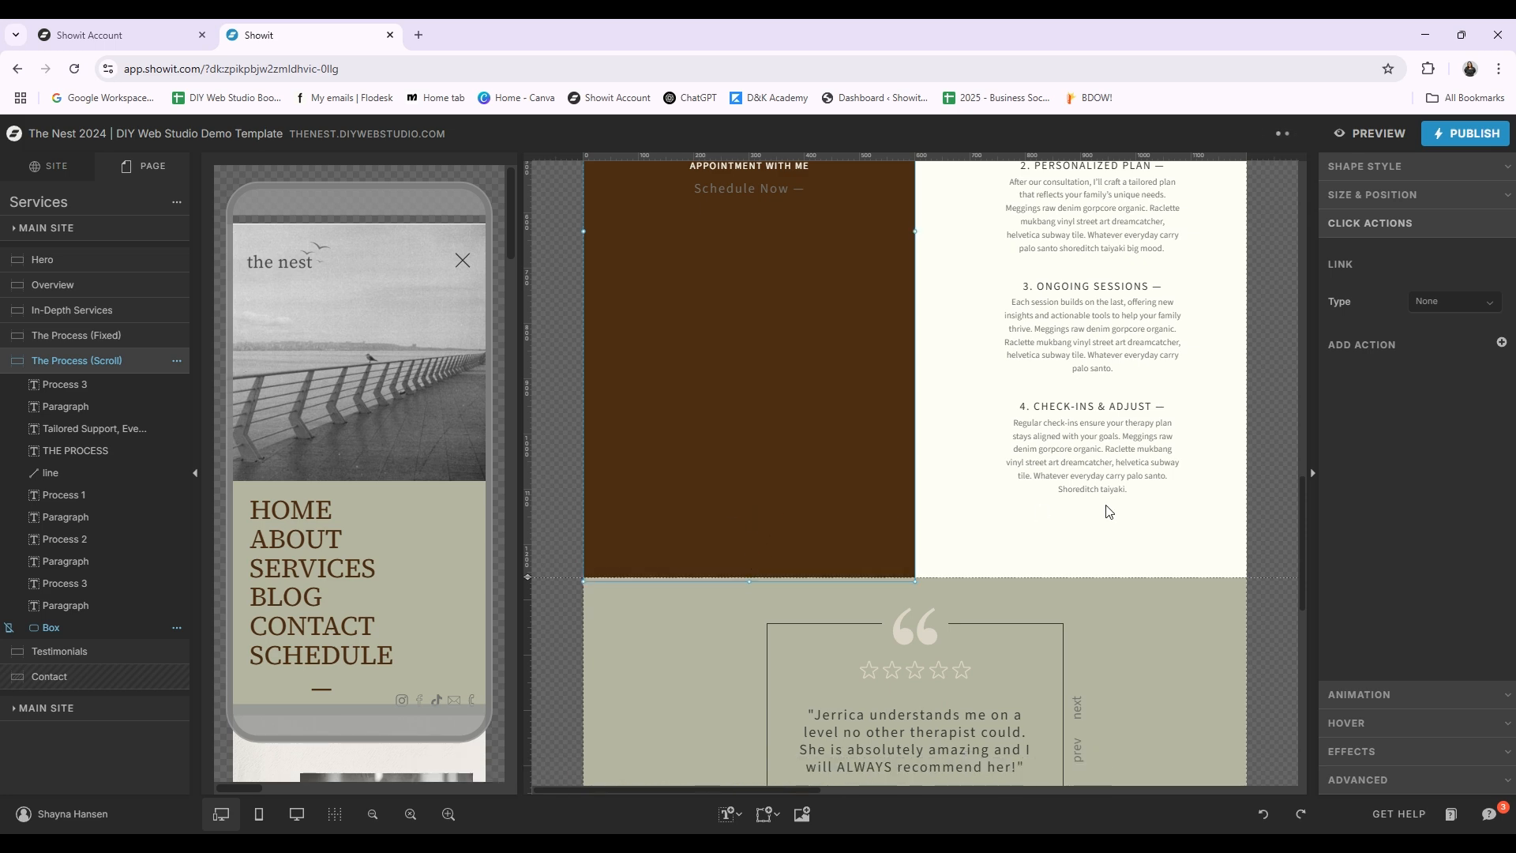
click(1197, 540)
key(ctrl+z)
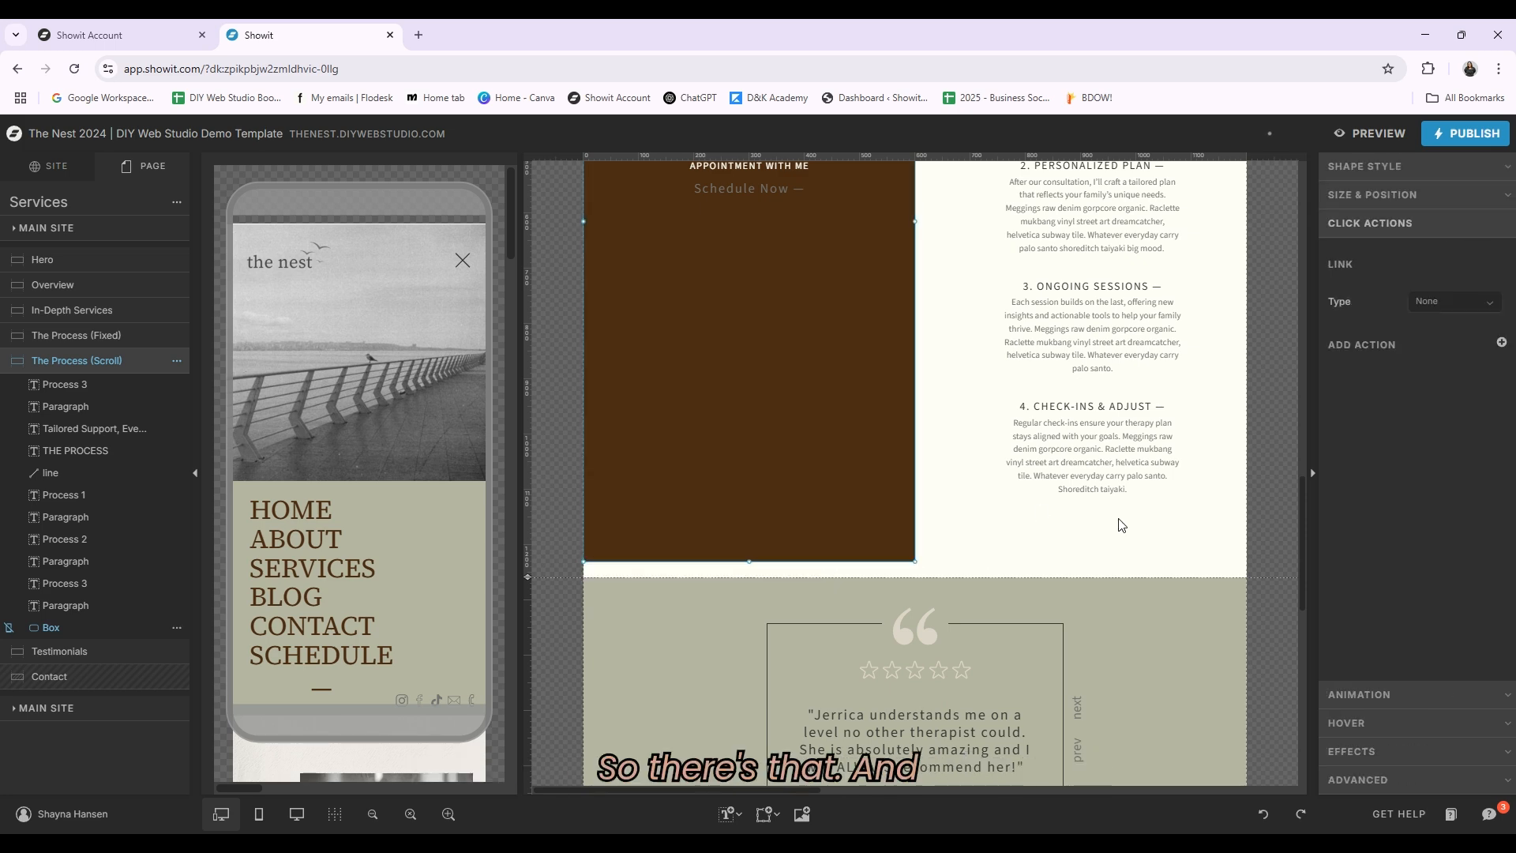
Step: Switch between View 1, View 2 and View 3 of the Services page's Testimonials canvas, checking each quote and author text
click(1121, 525)
scroll(1124, 505, down, 4)
click(1115, 468)
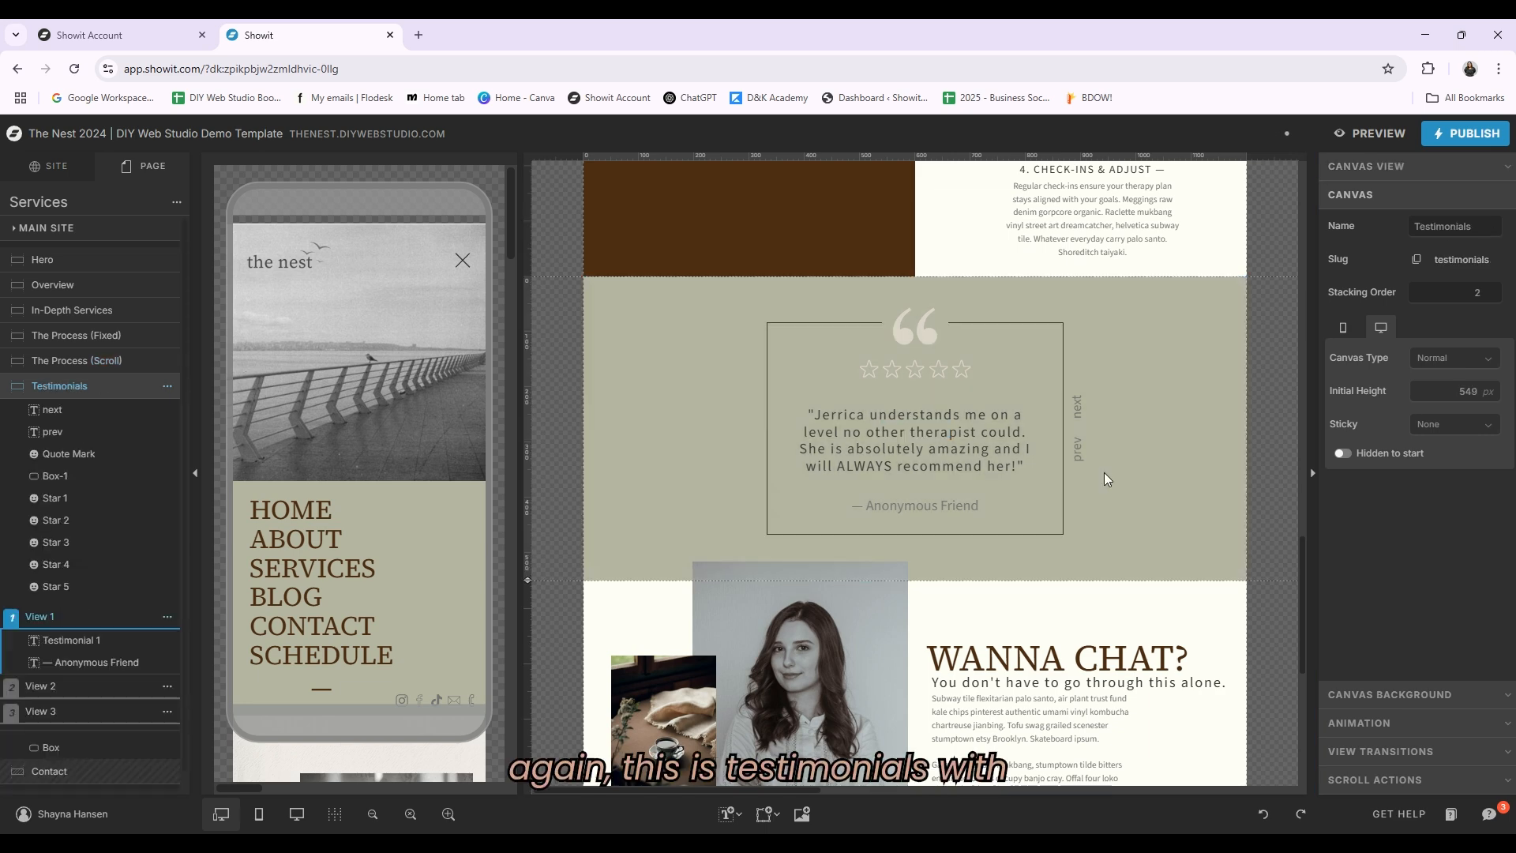
click(949, 453)
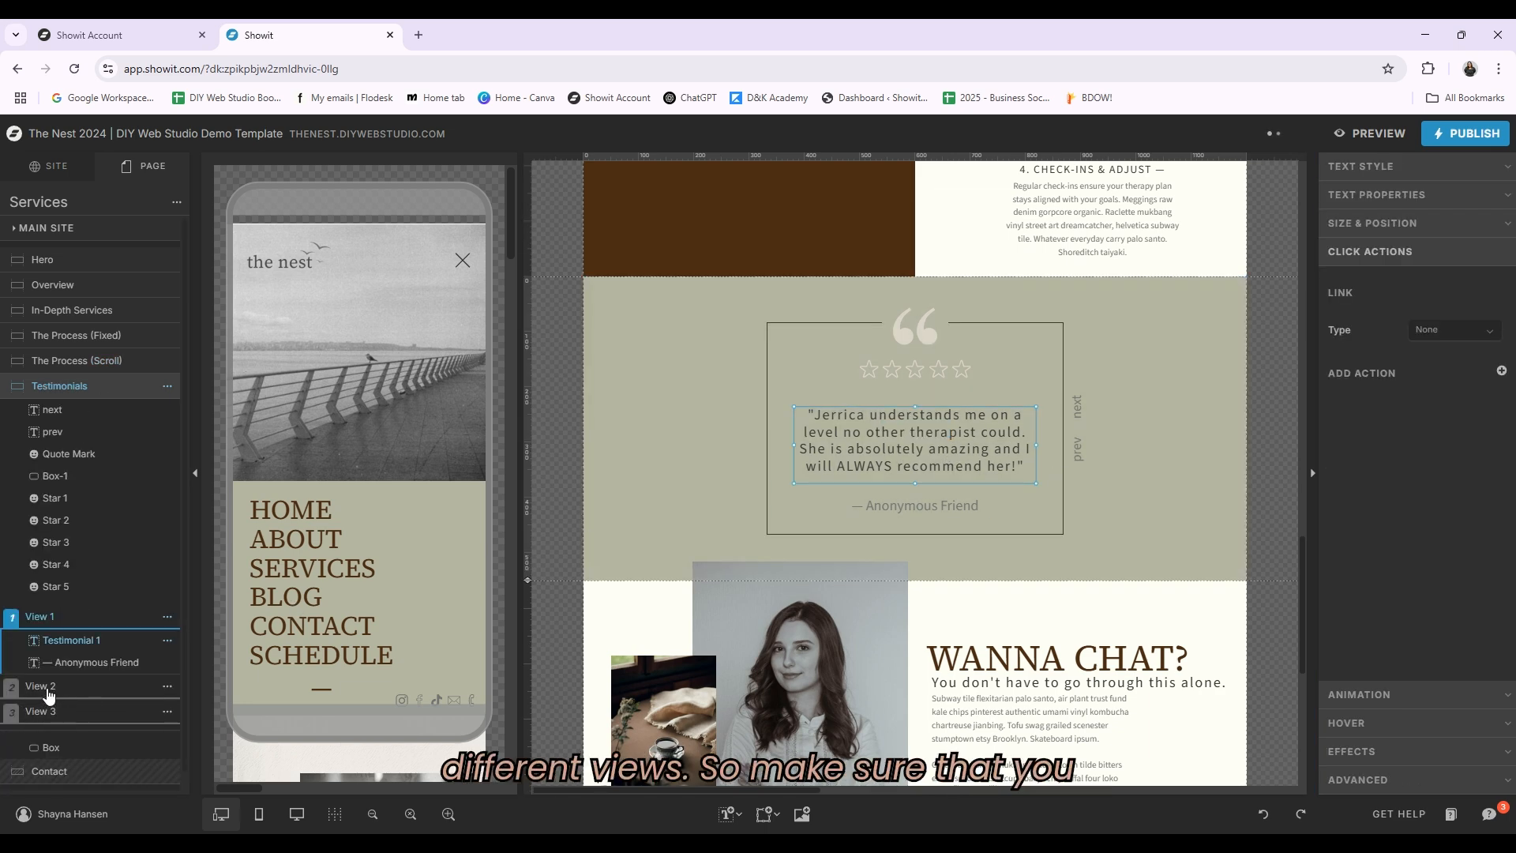
click(35, 711)
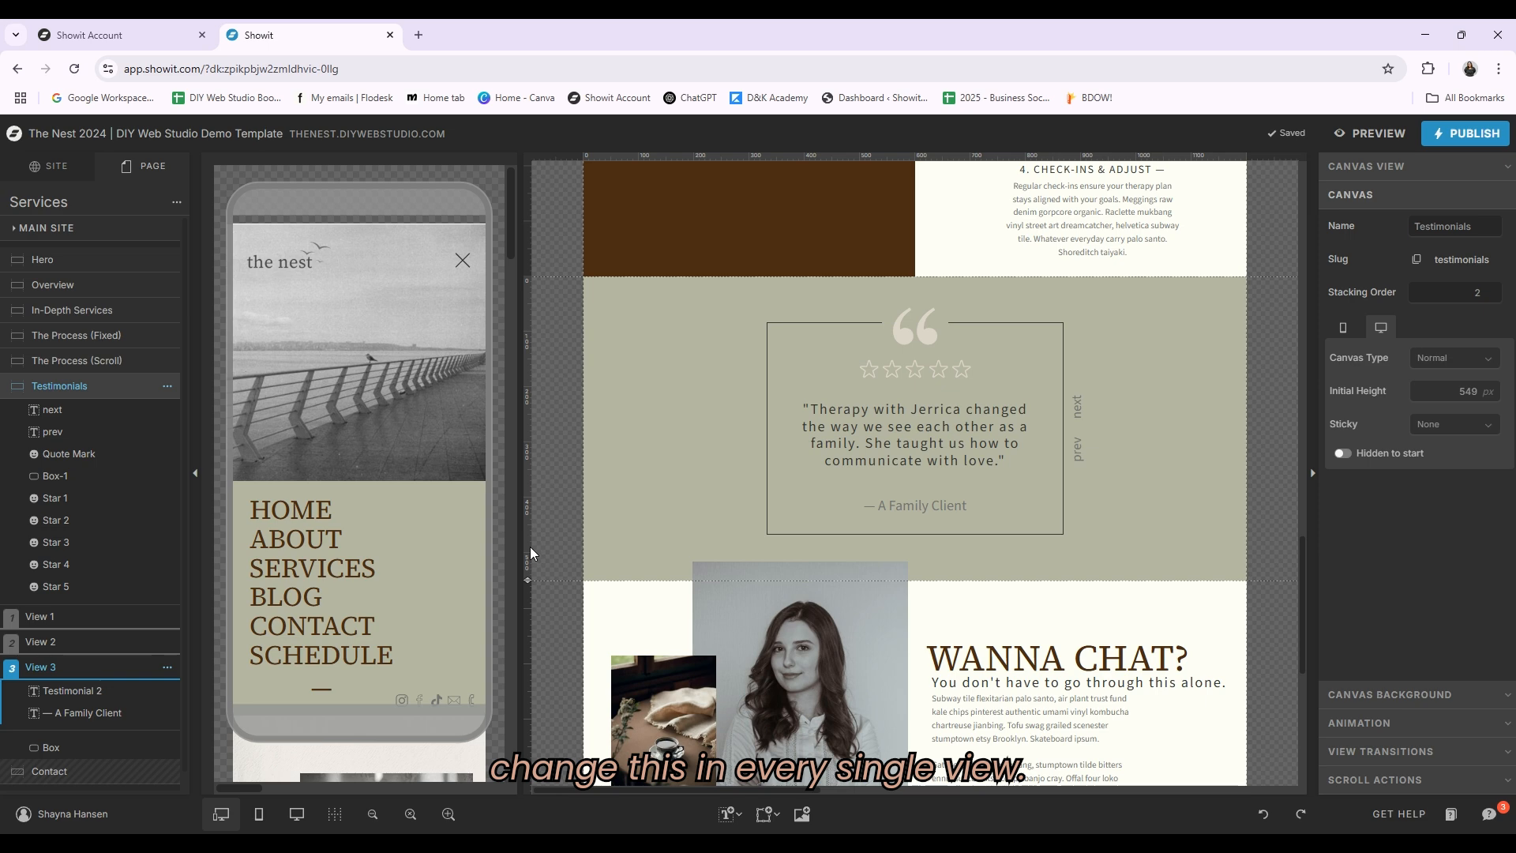
click(916, 505)
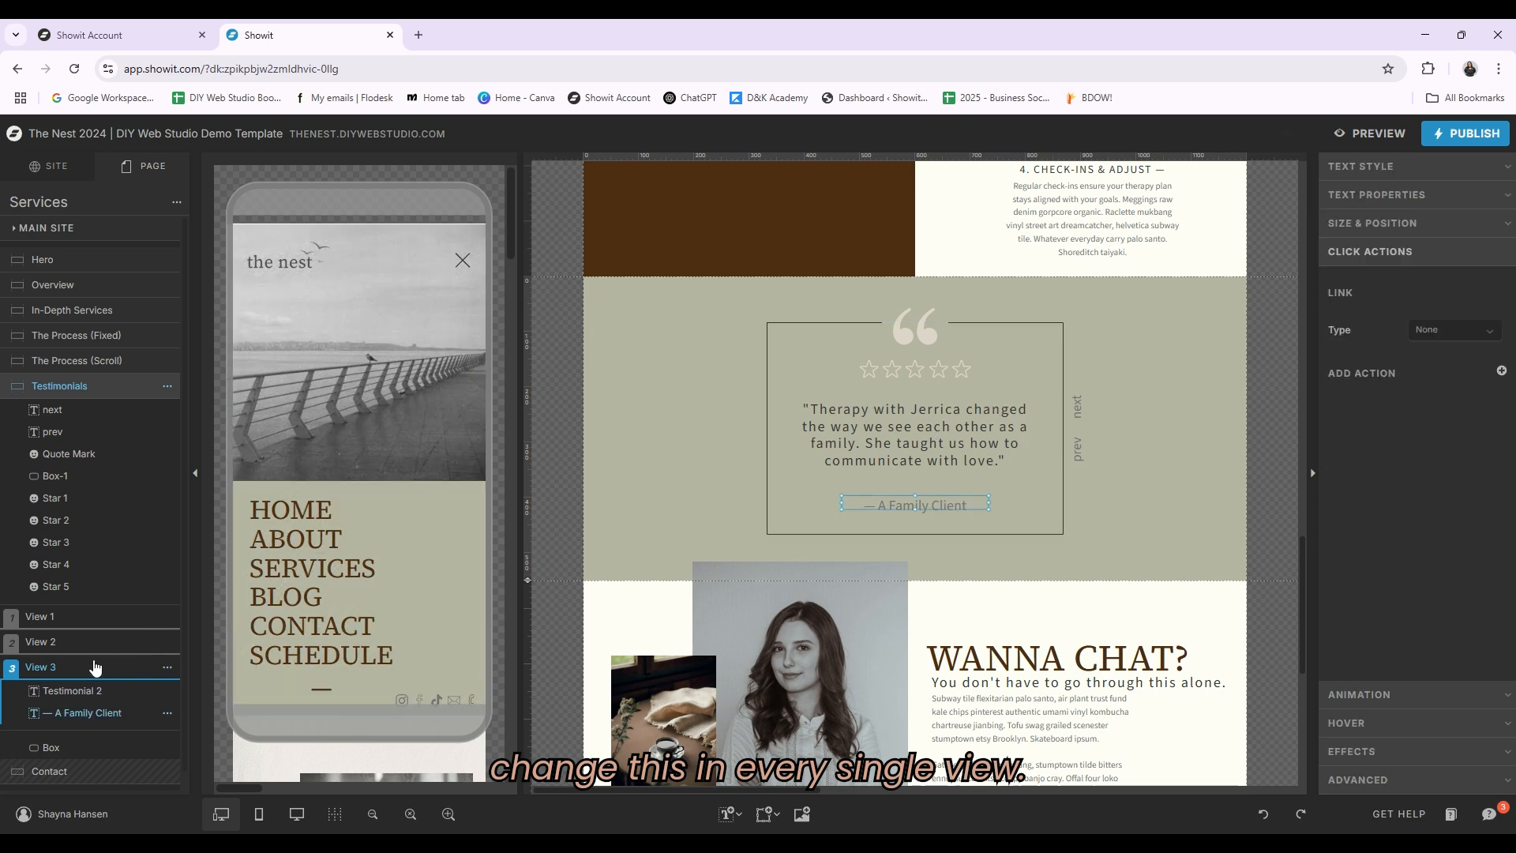
click(75, 643)
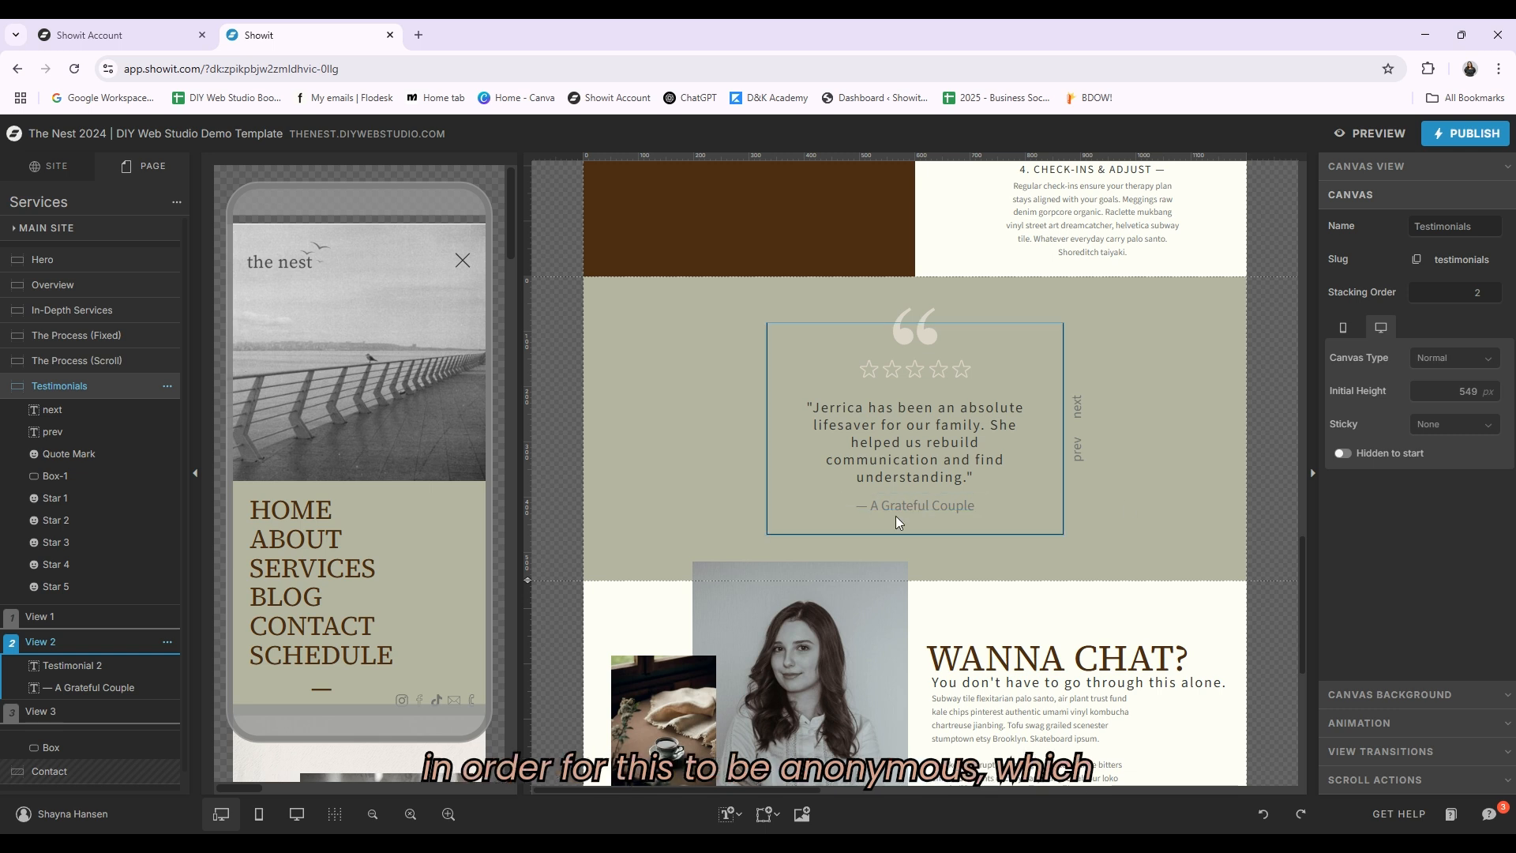
click(954, 500)
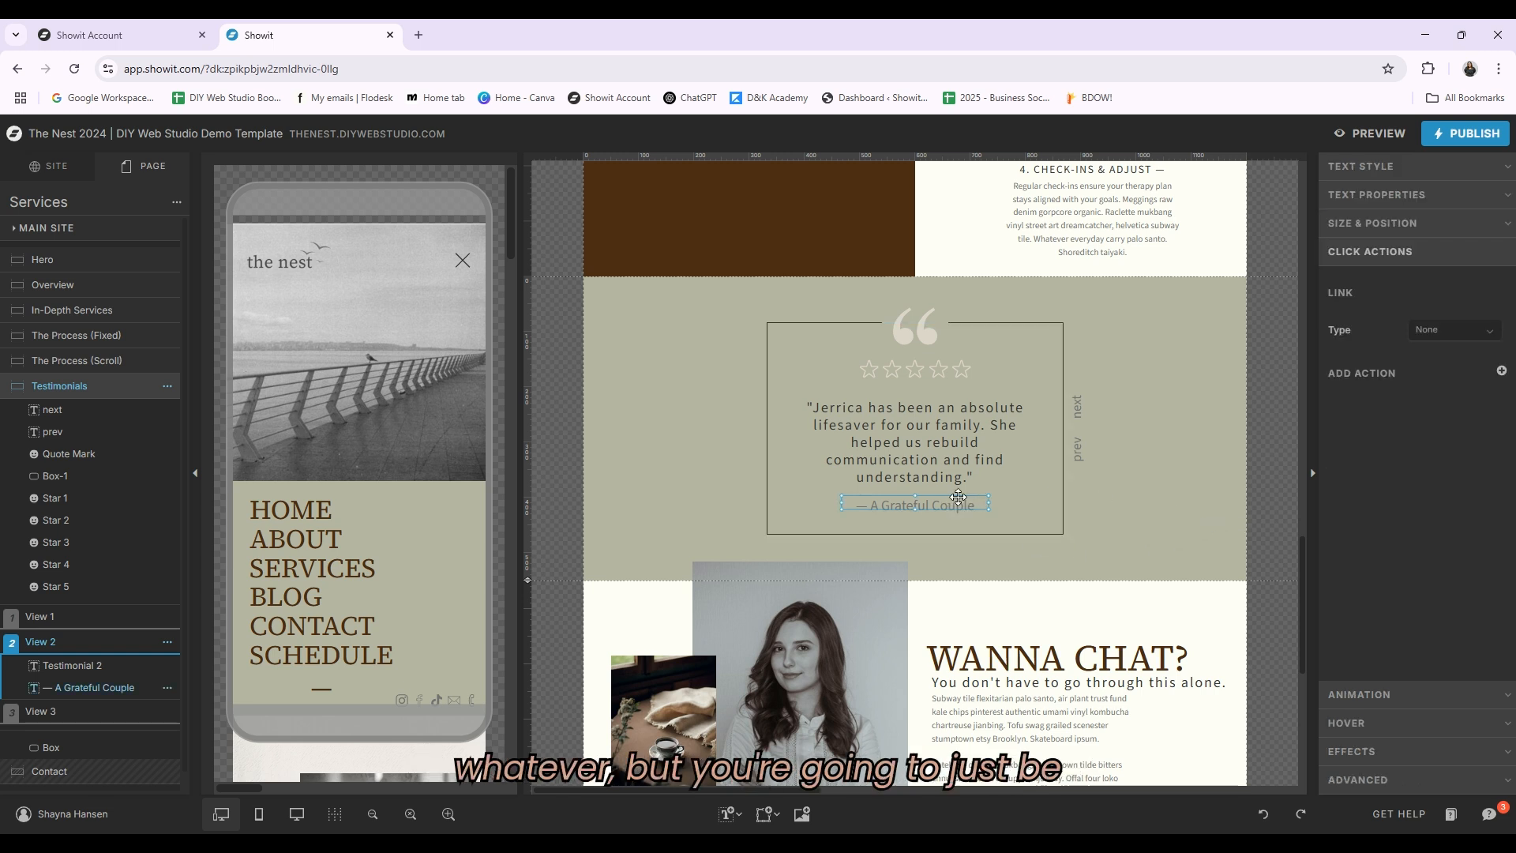
click(49, 618)
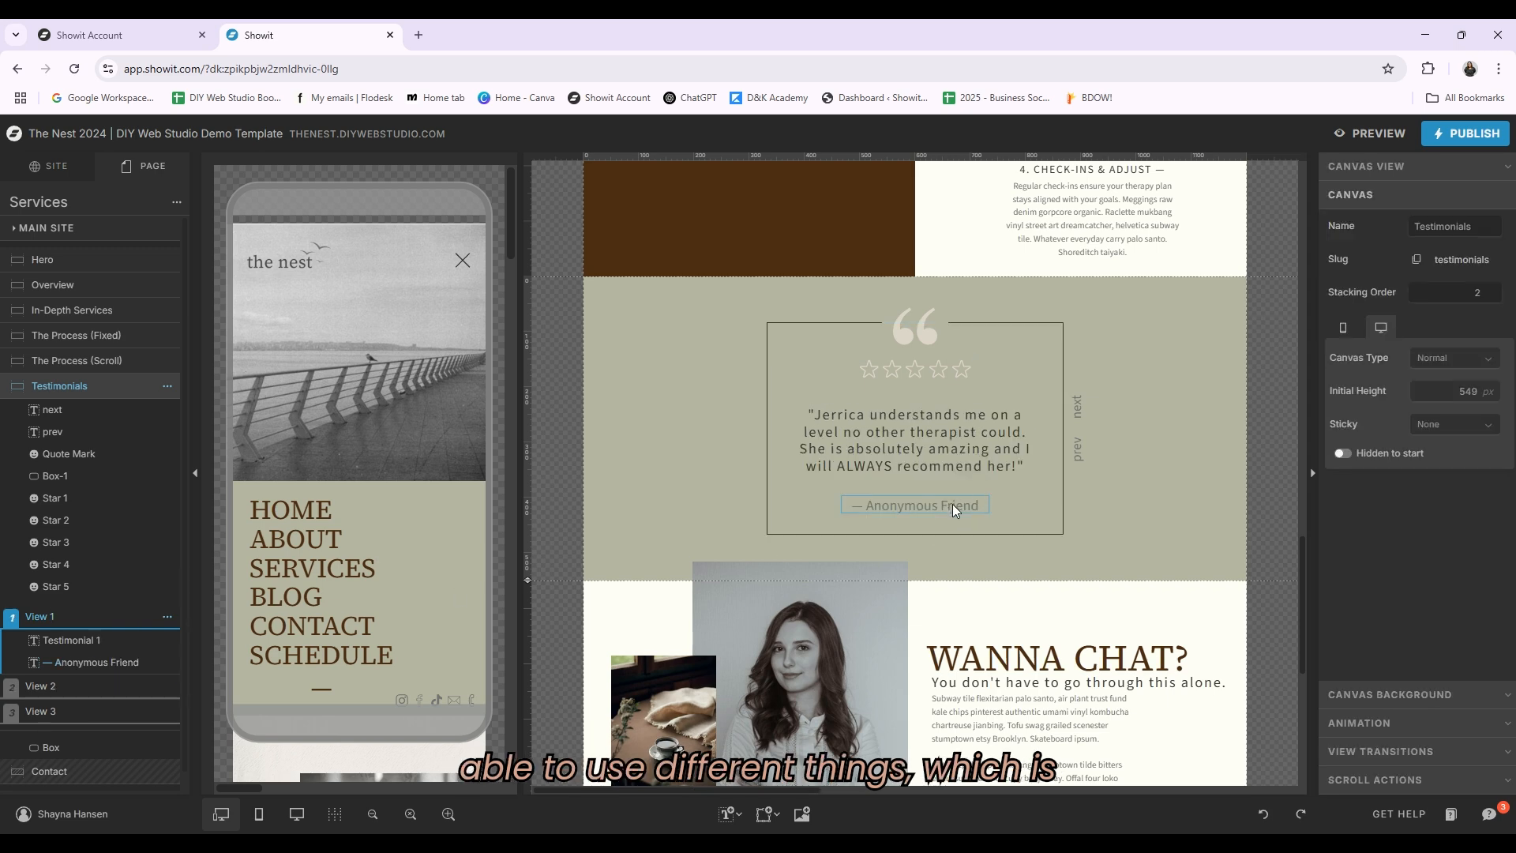
Step: Select the author line in each Testimonials view in turn: Anonymous Friend, A Grateful Couple and A Family Client
click(953, 503)
click(106, 687)
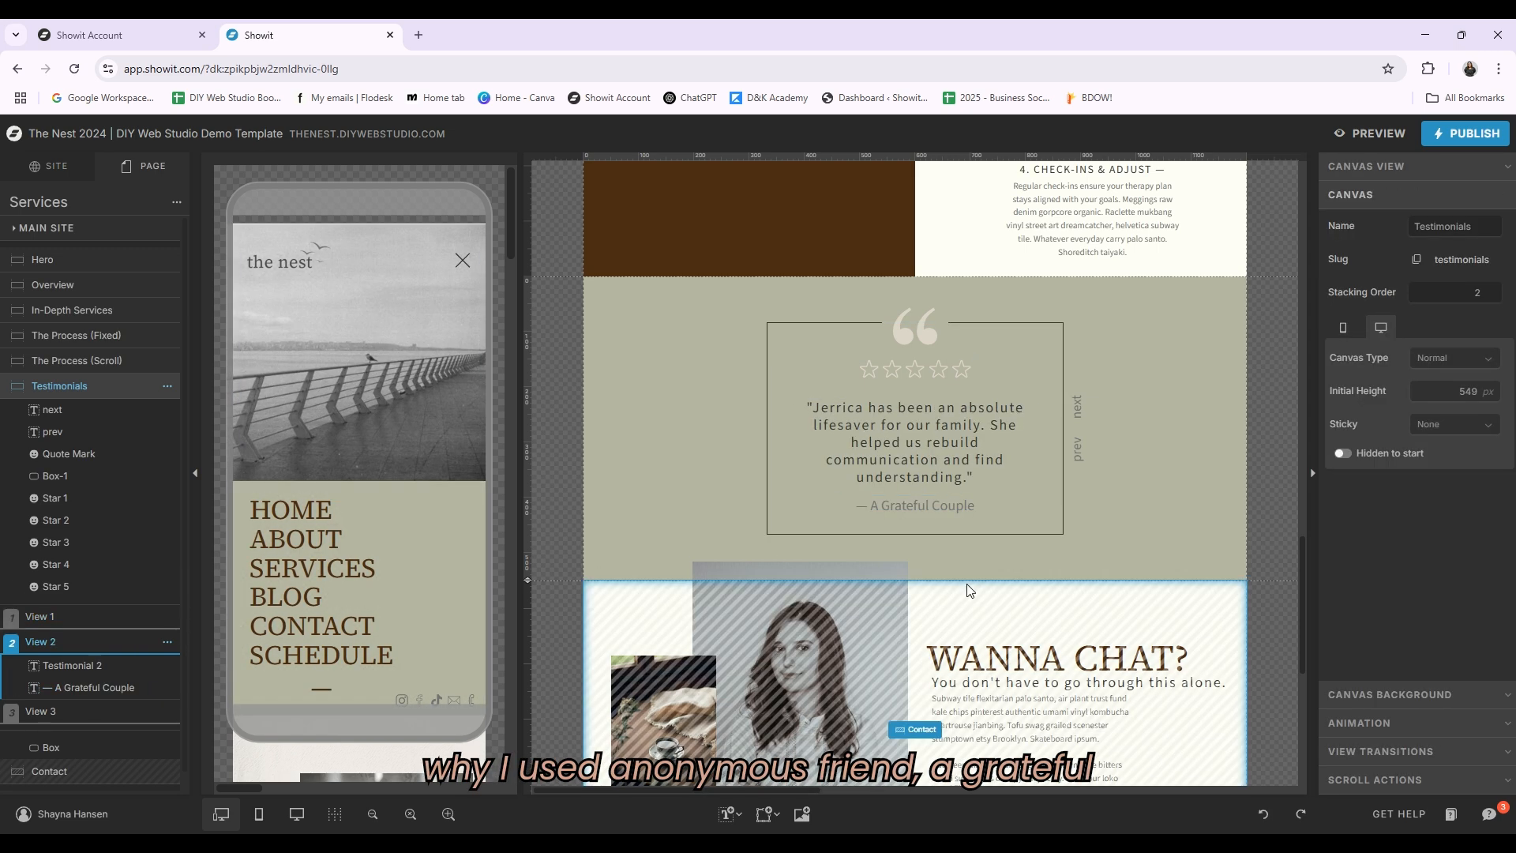
click(55, 711)
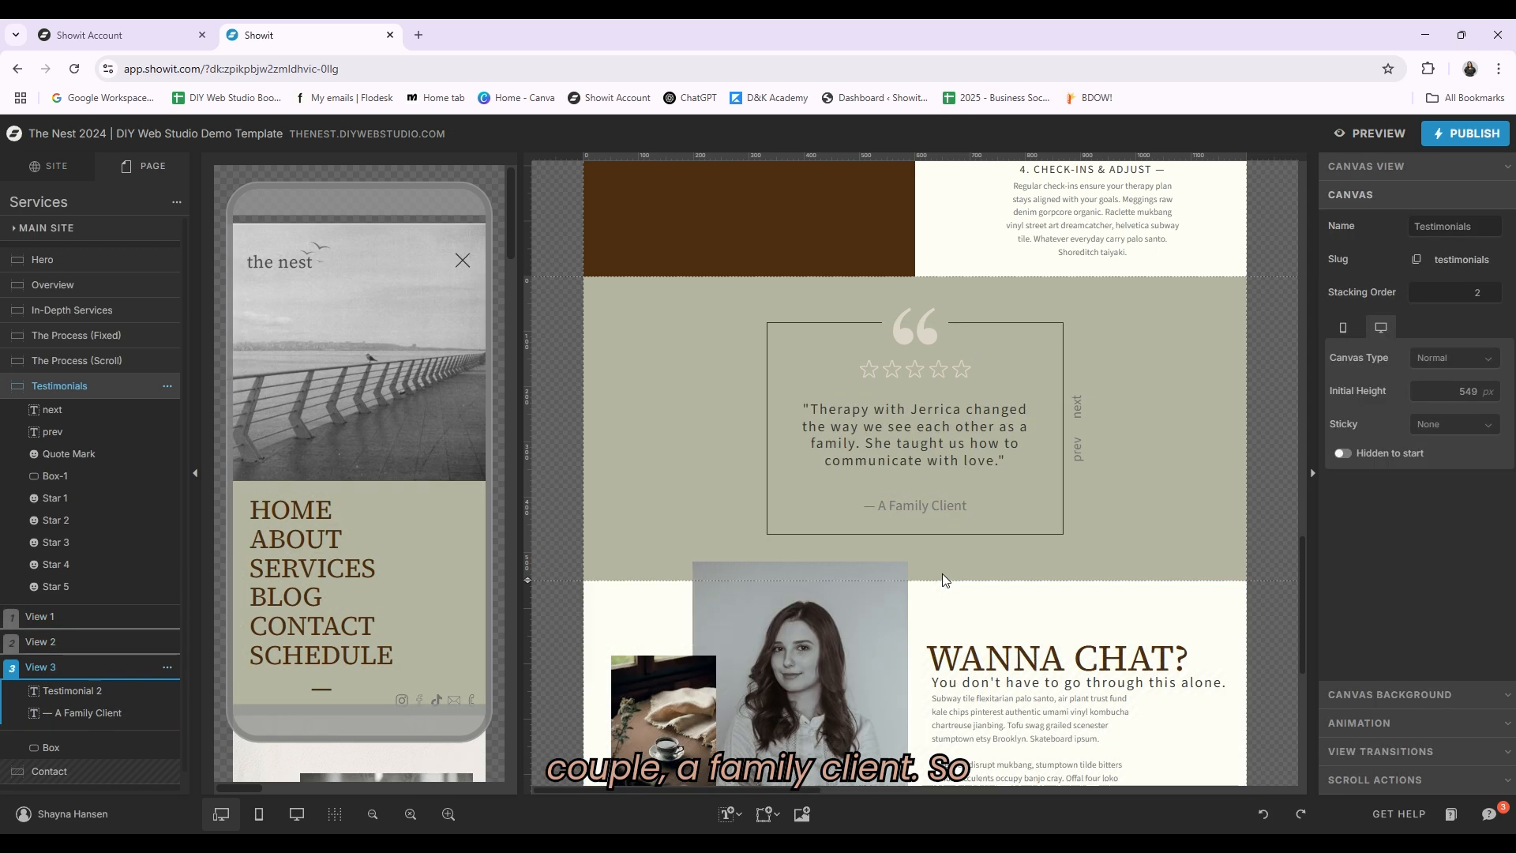
click(957, 502)
click(1176, 504)
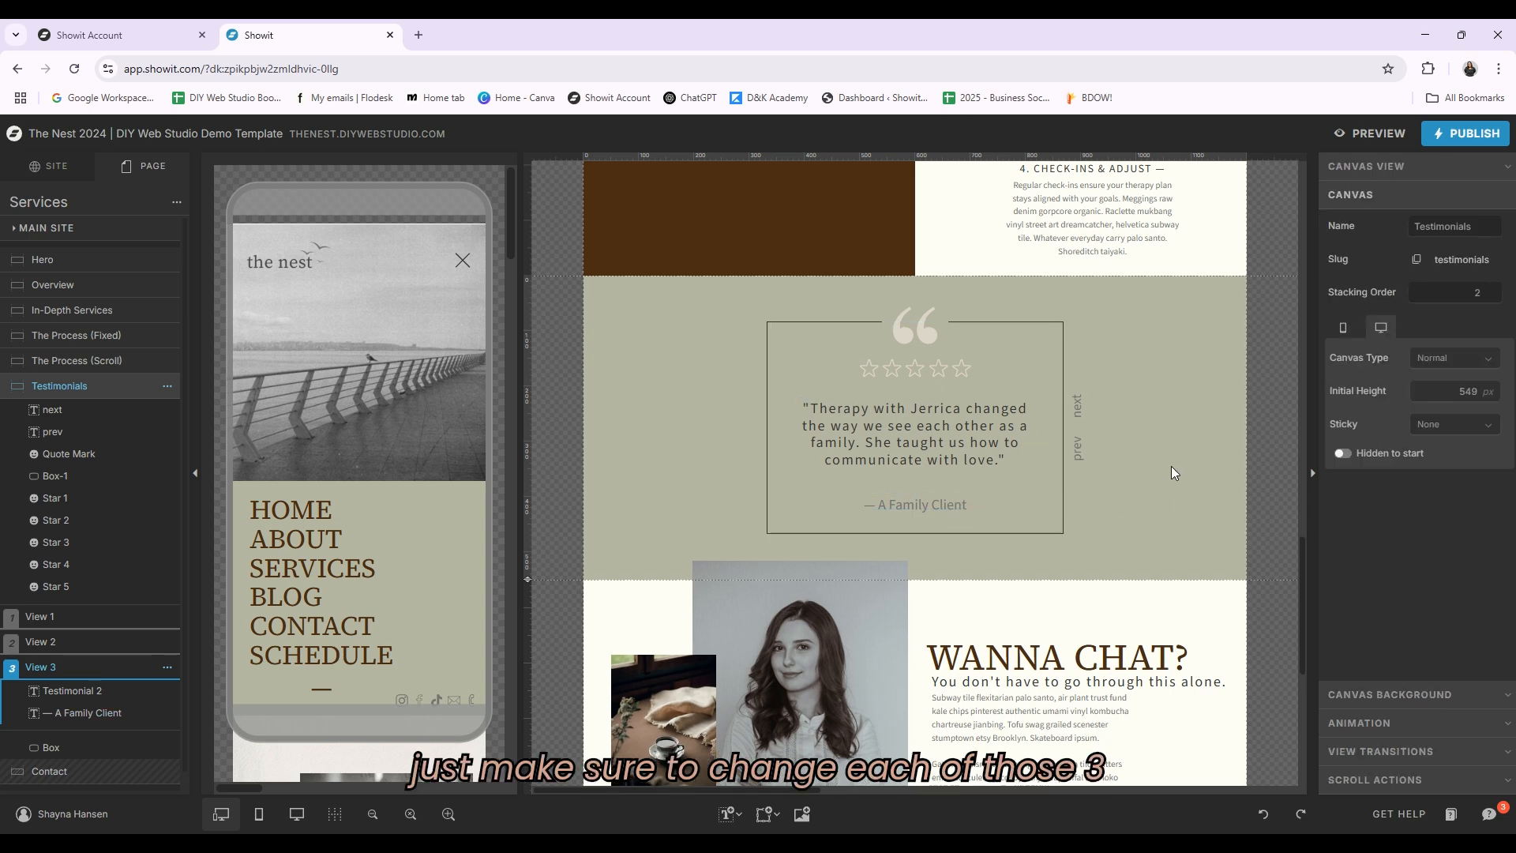
Step: Open the Contact page from the site's page list
scroll(1172, 466, down, 5)
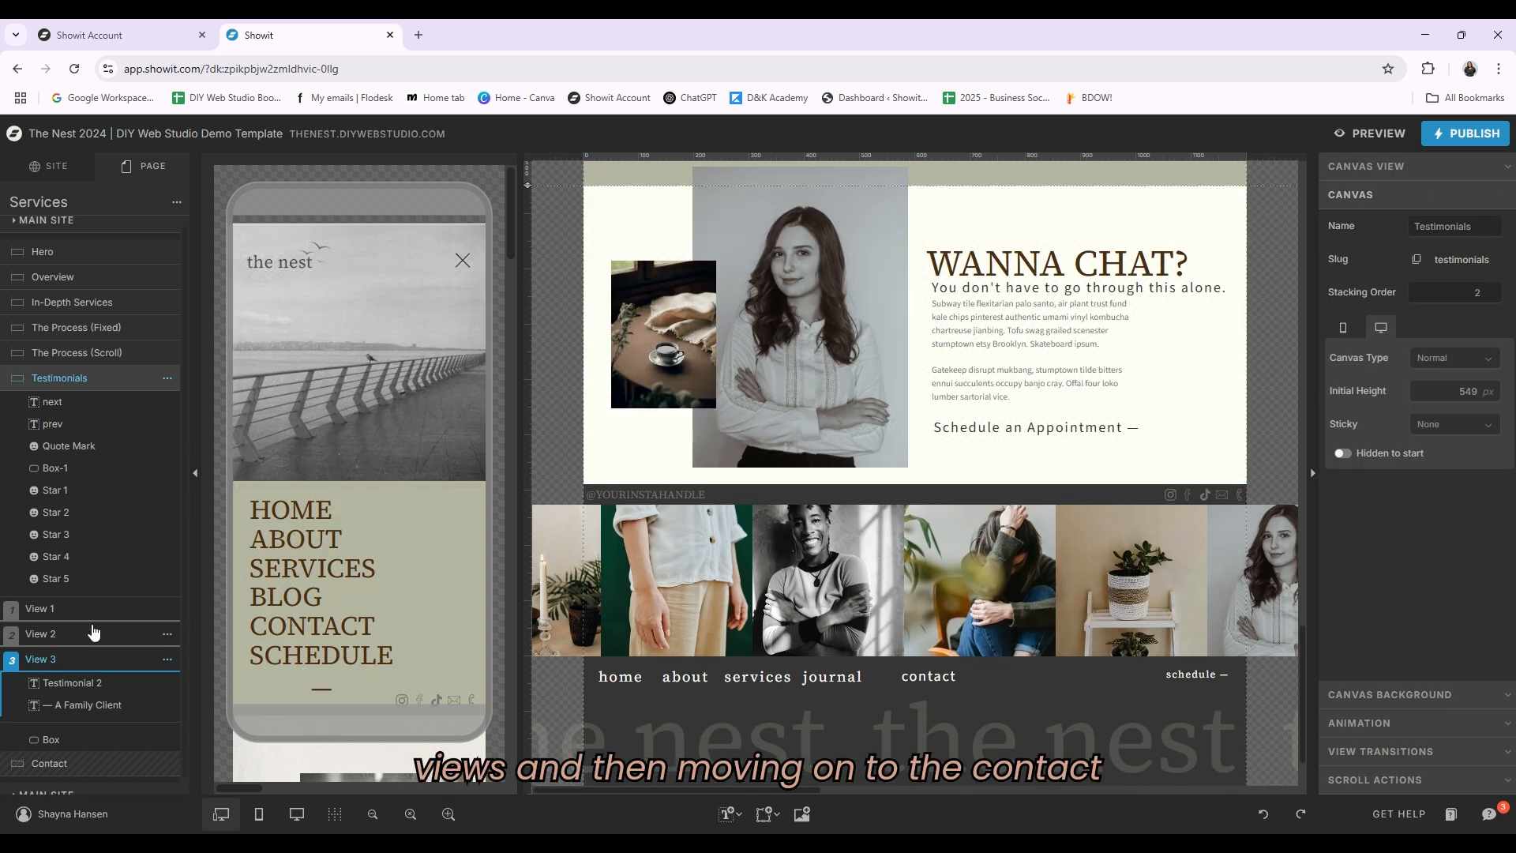
scroll(89, 750, down, 1)
click(88, 756)
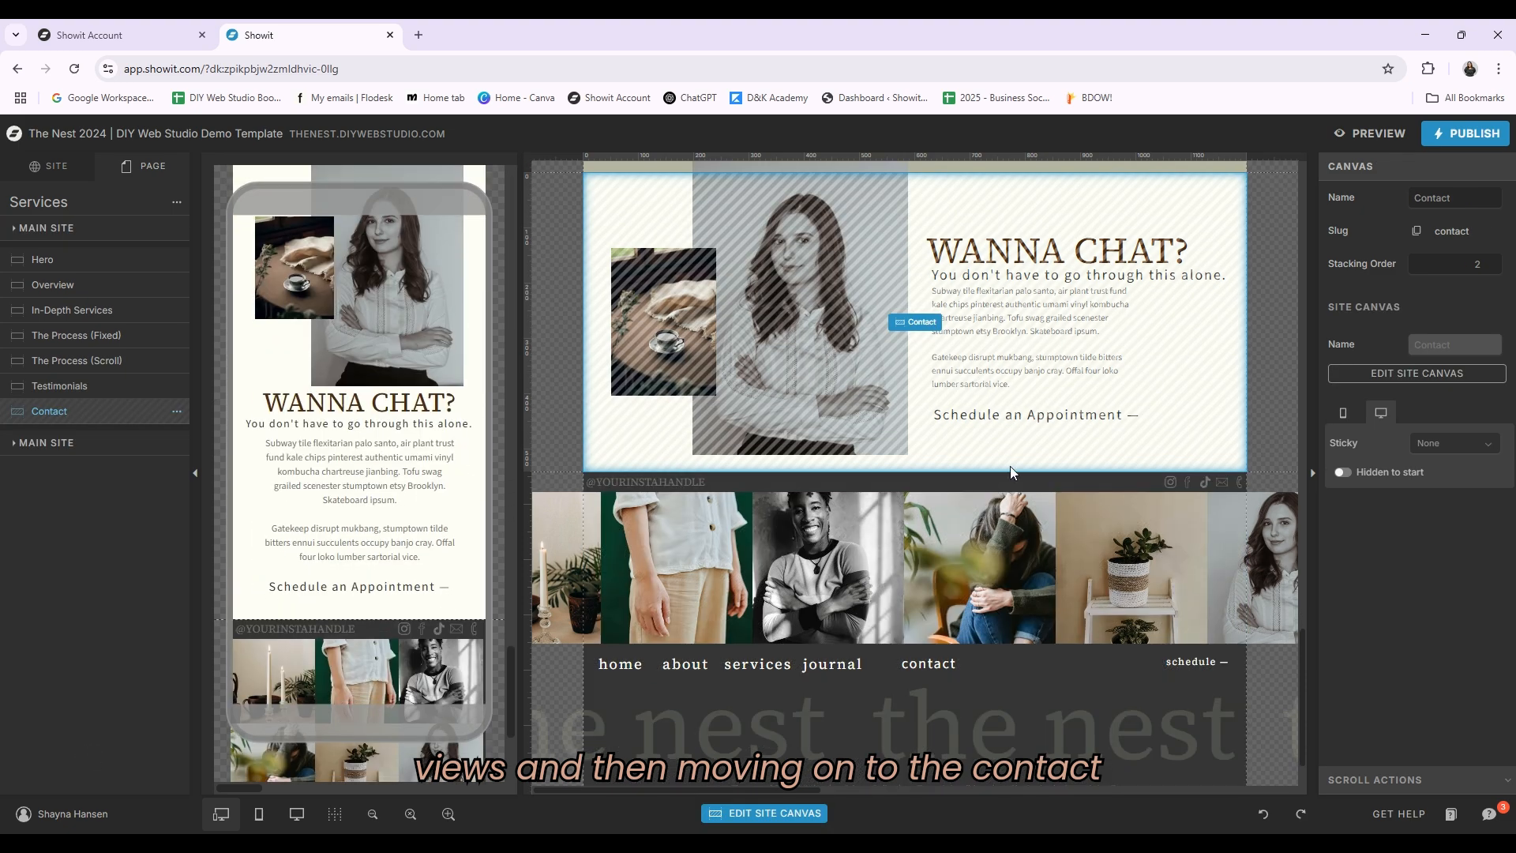
scroll(1184, 505, up, 5)
scroll(1110, 482, down, 2)
click(43, 200)
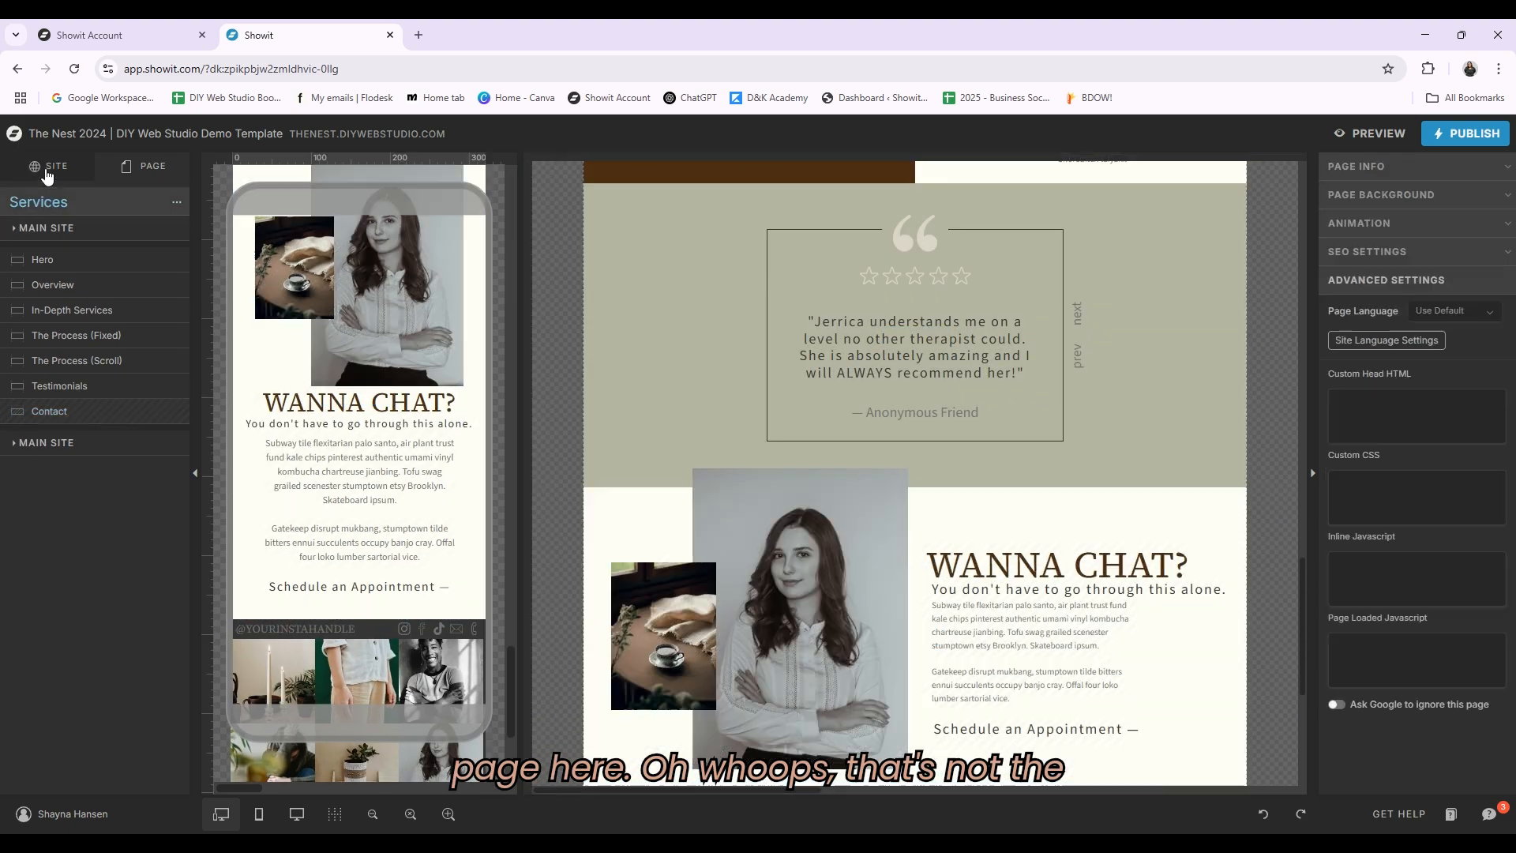
click(47, 168)
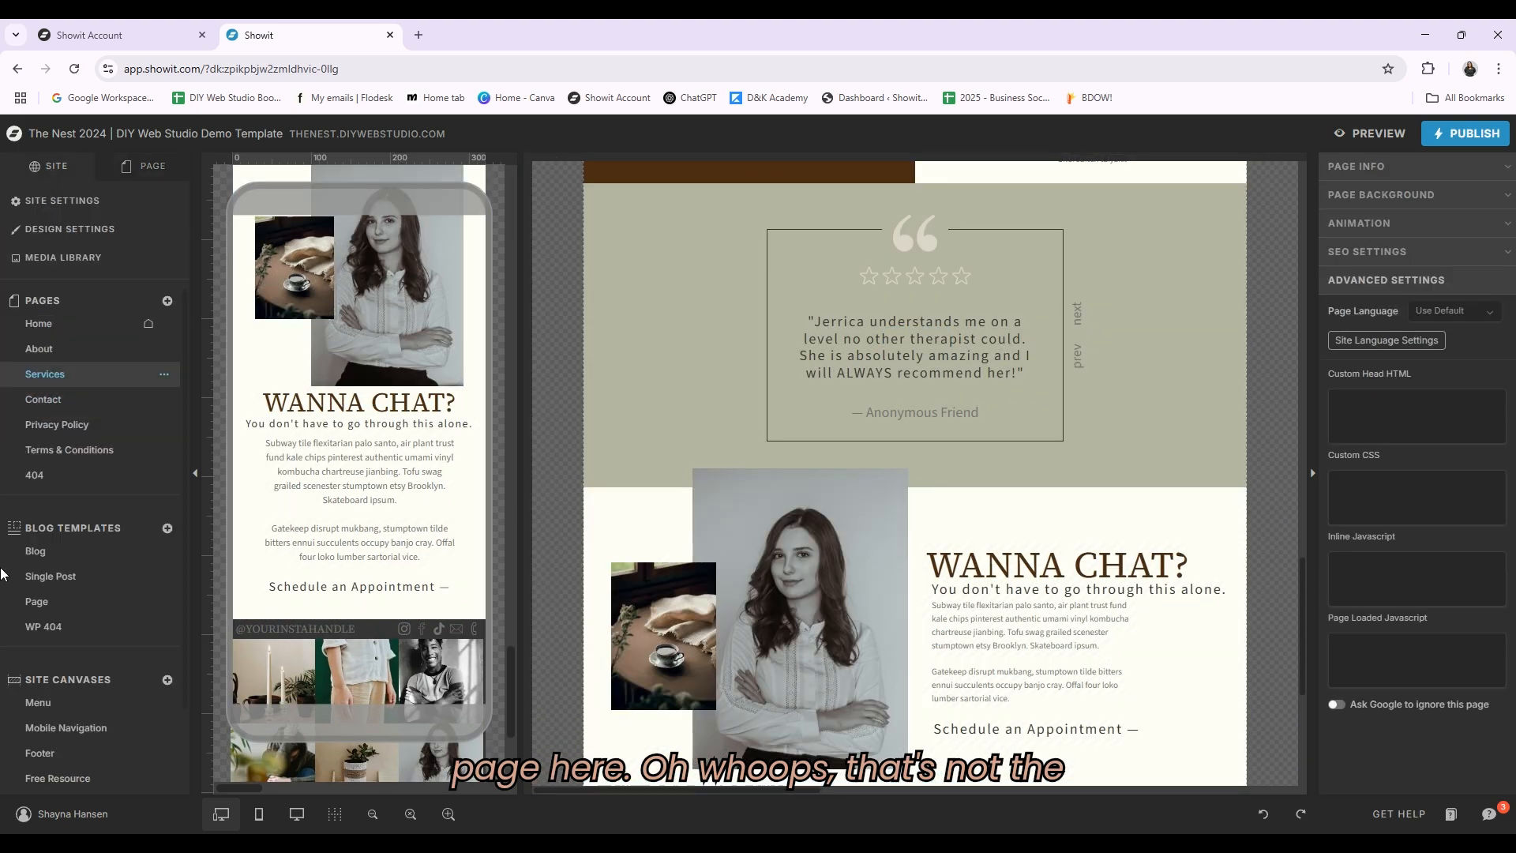
click(56, 399)
scroll(1201, 495, up, 5)
scroll(1201, 495, up, 8)
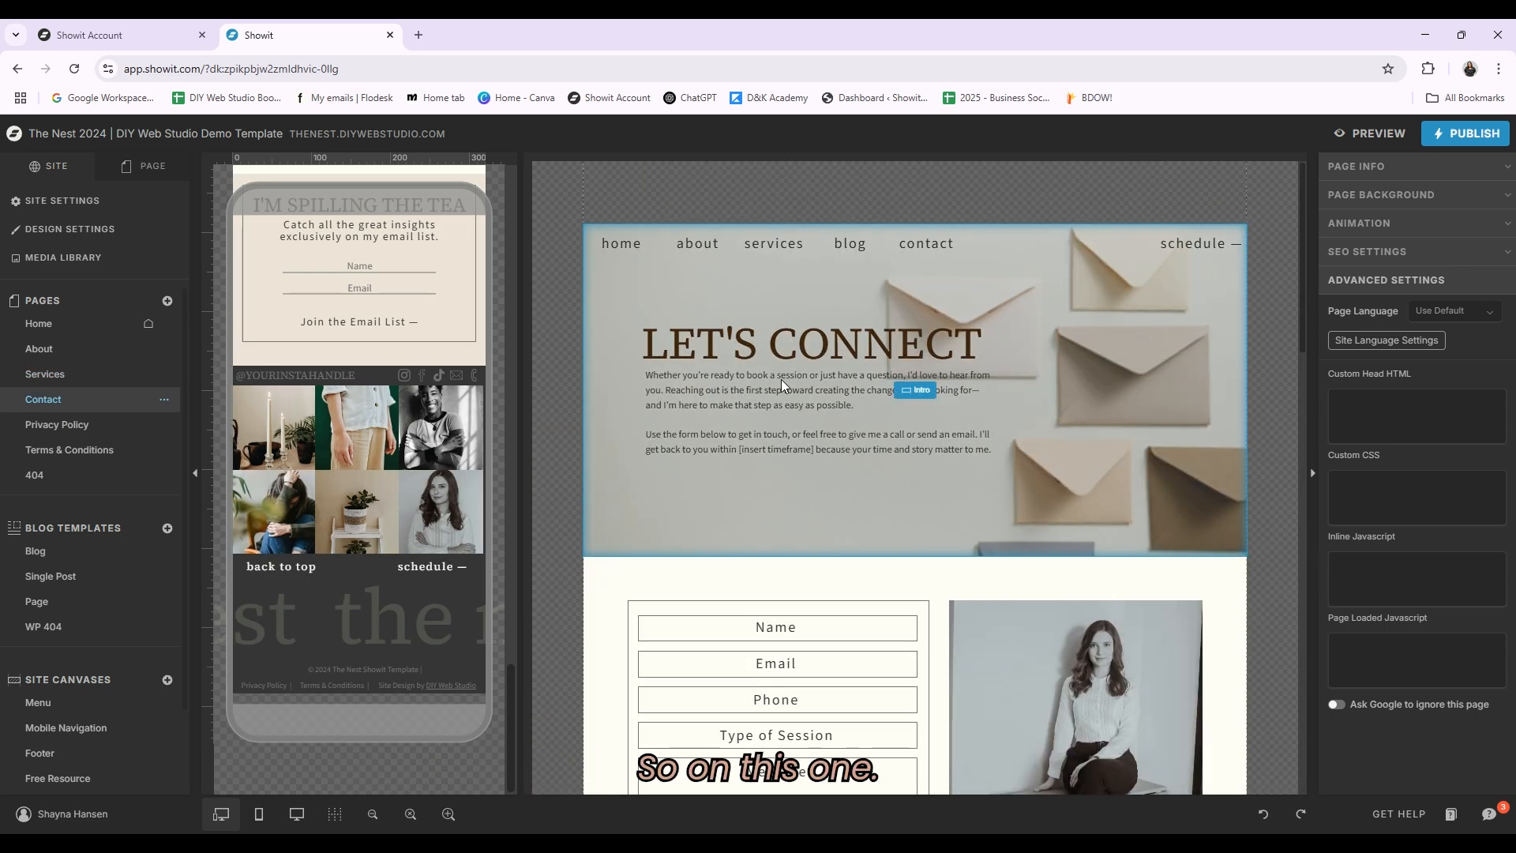
Step: Inspect the contact form's Name, Email, Phone, Type of Session and Message fields and the Send Message button's click action
click(780, 379)
scroll(780, 379, down, 3)
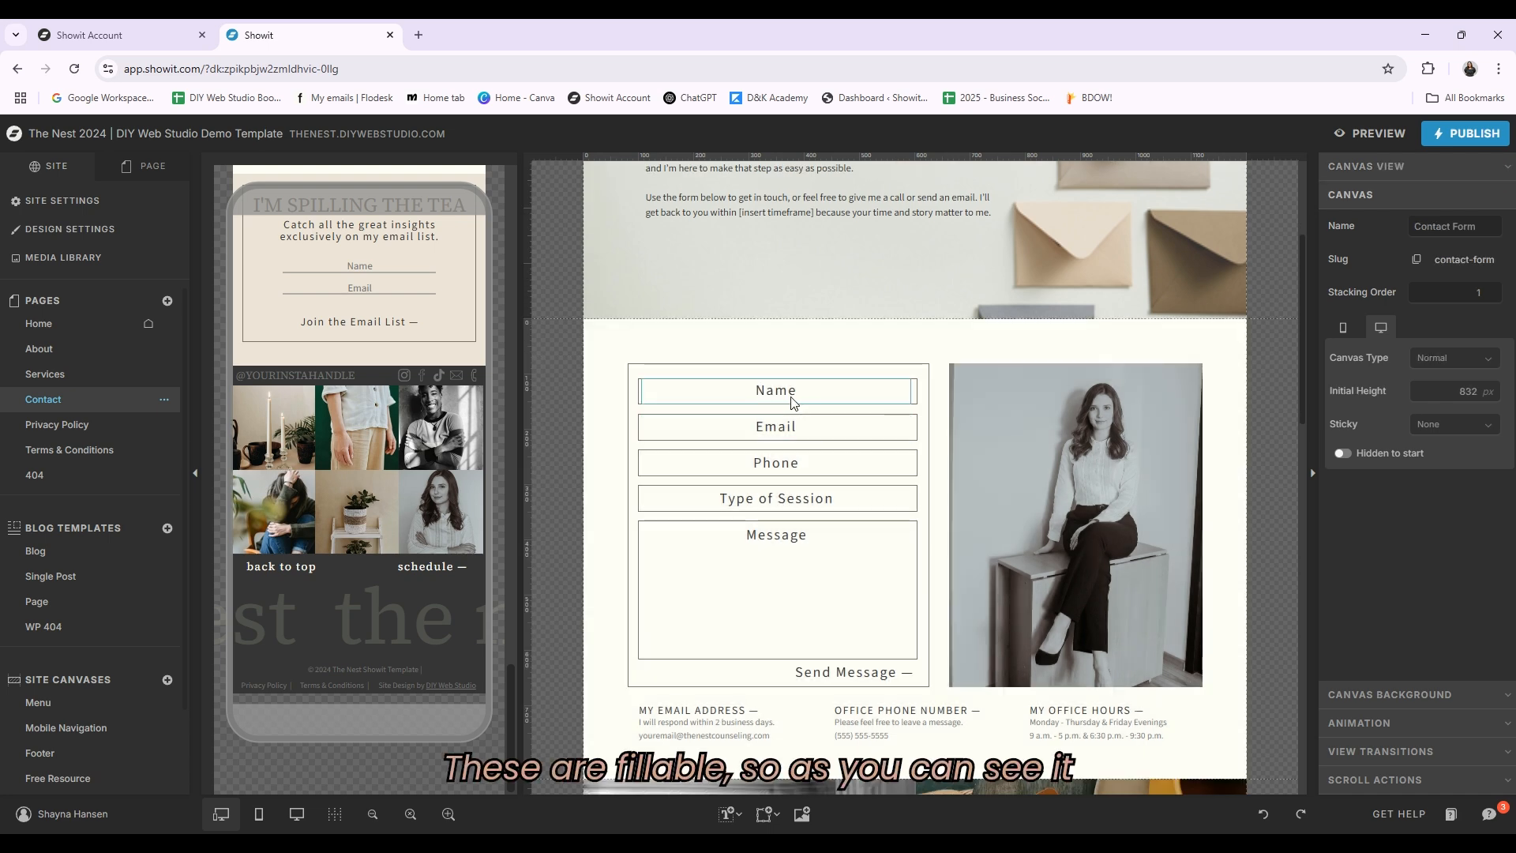
click(793, 399)
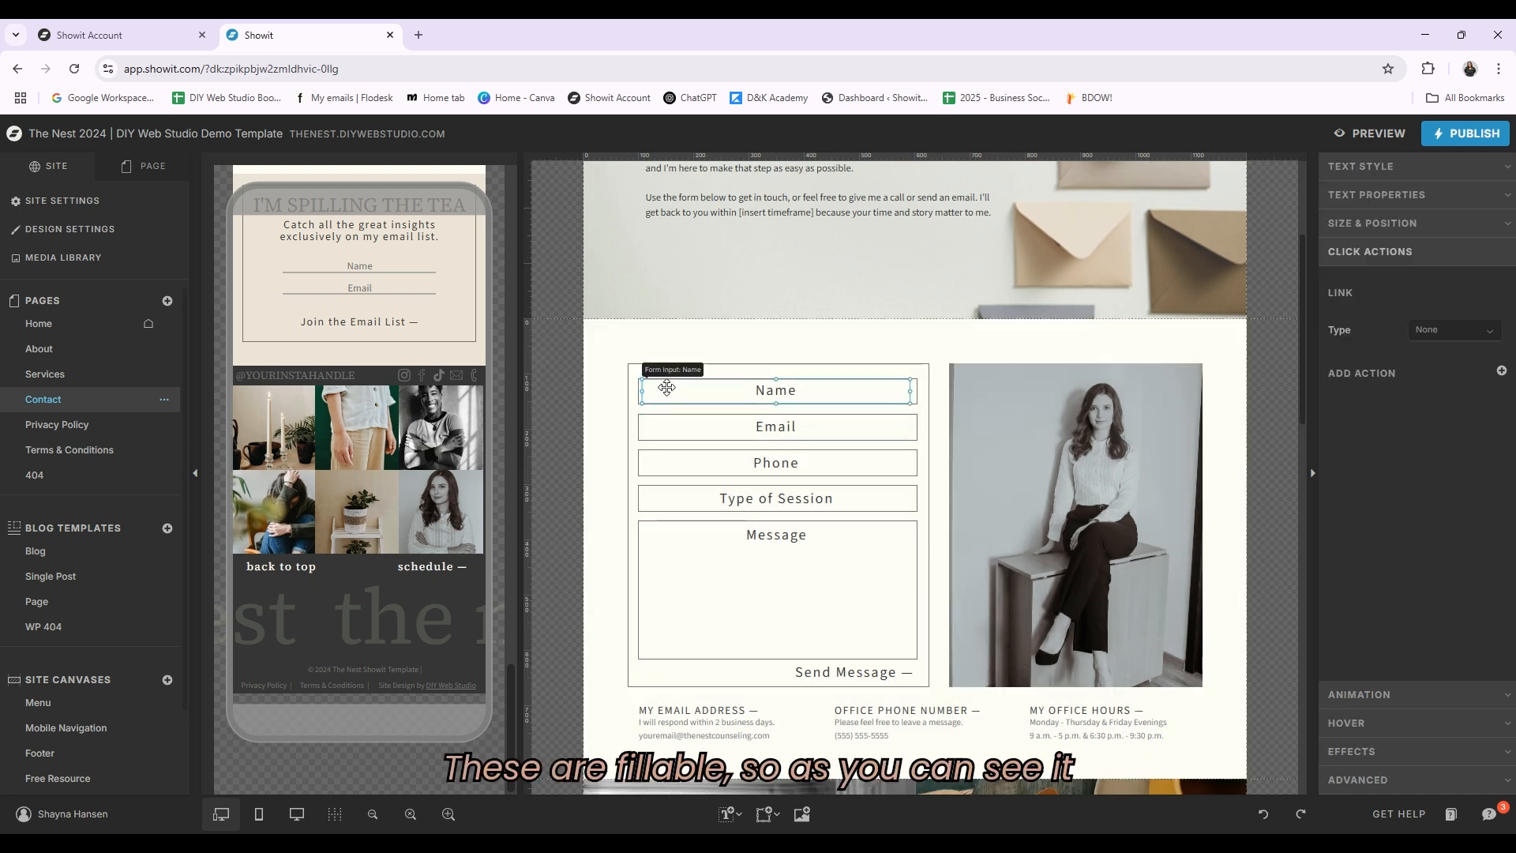
click(786, 430)
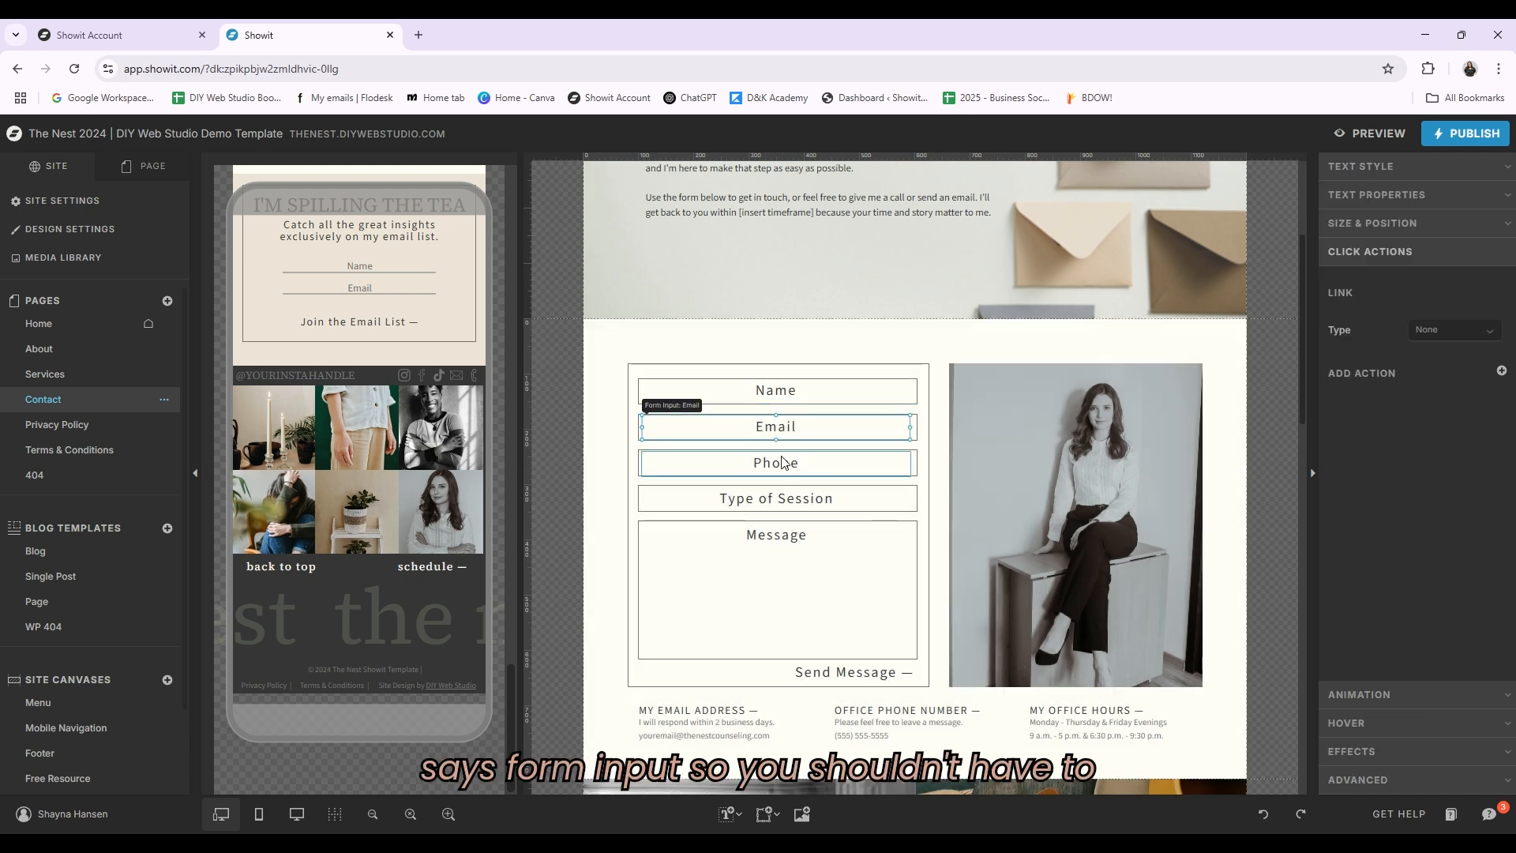
click(788, 466)
click(790, 499)
click(788, 548)
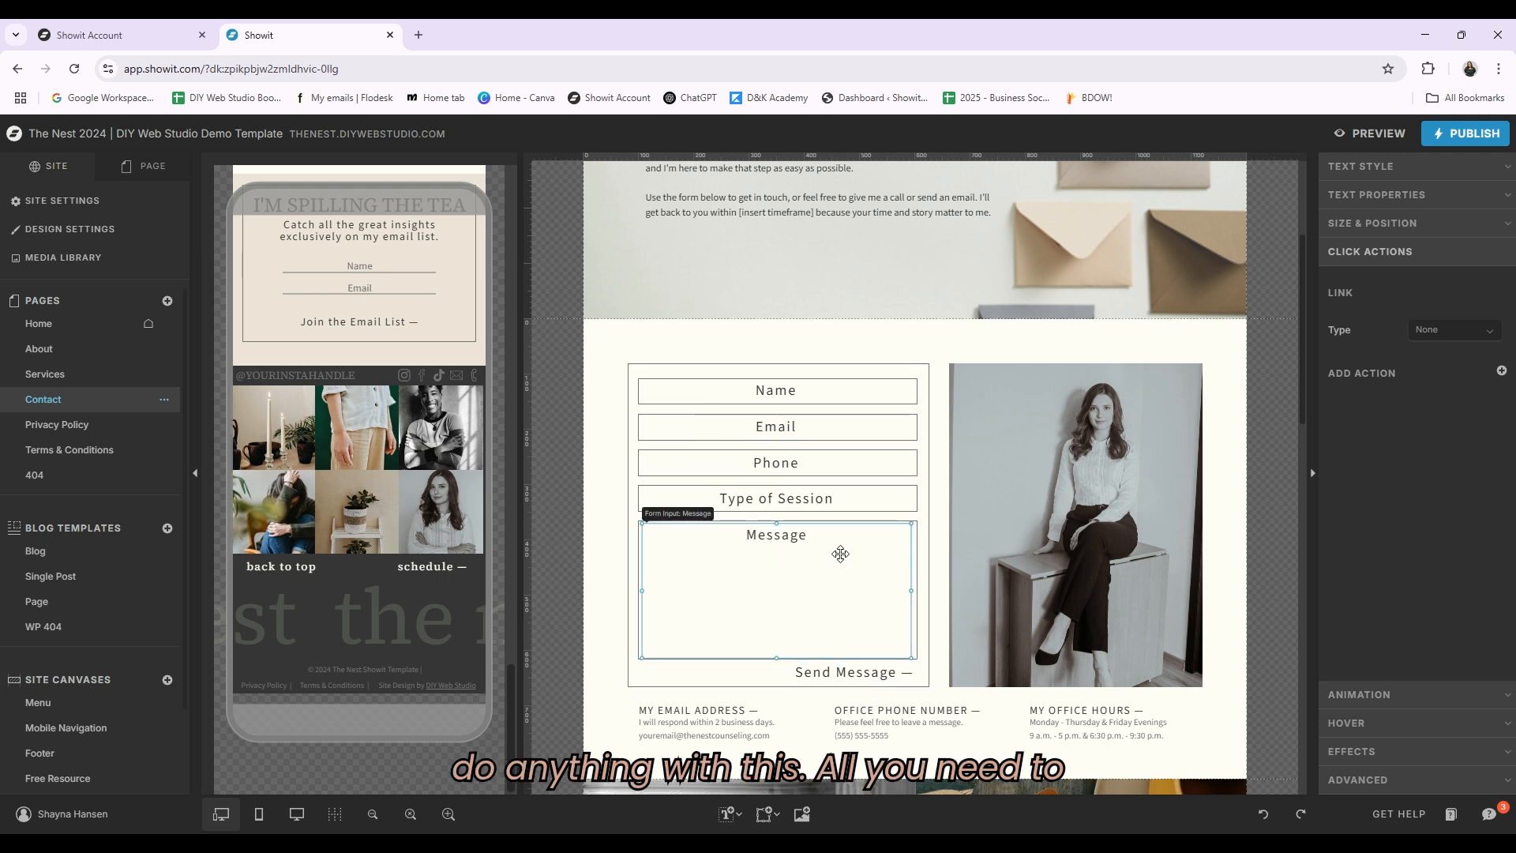
click(882, 681)
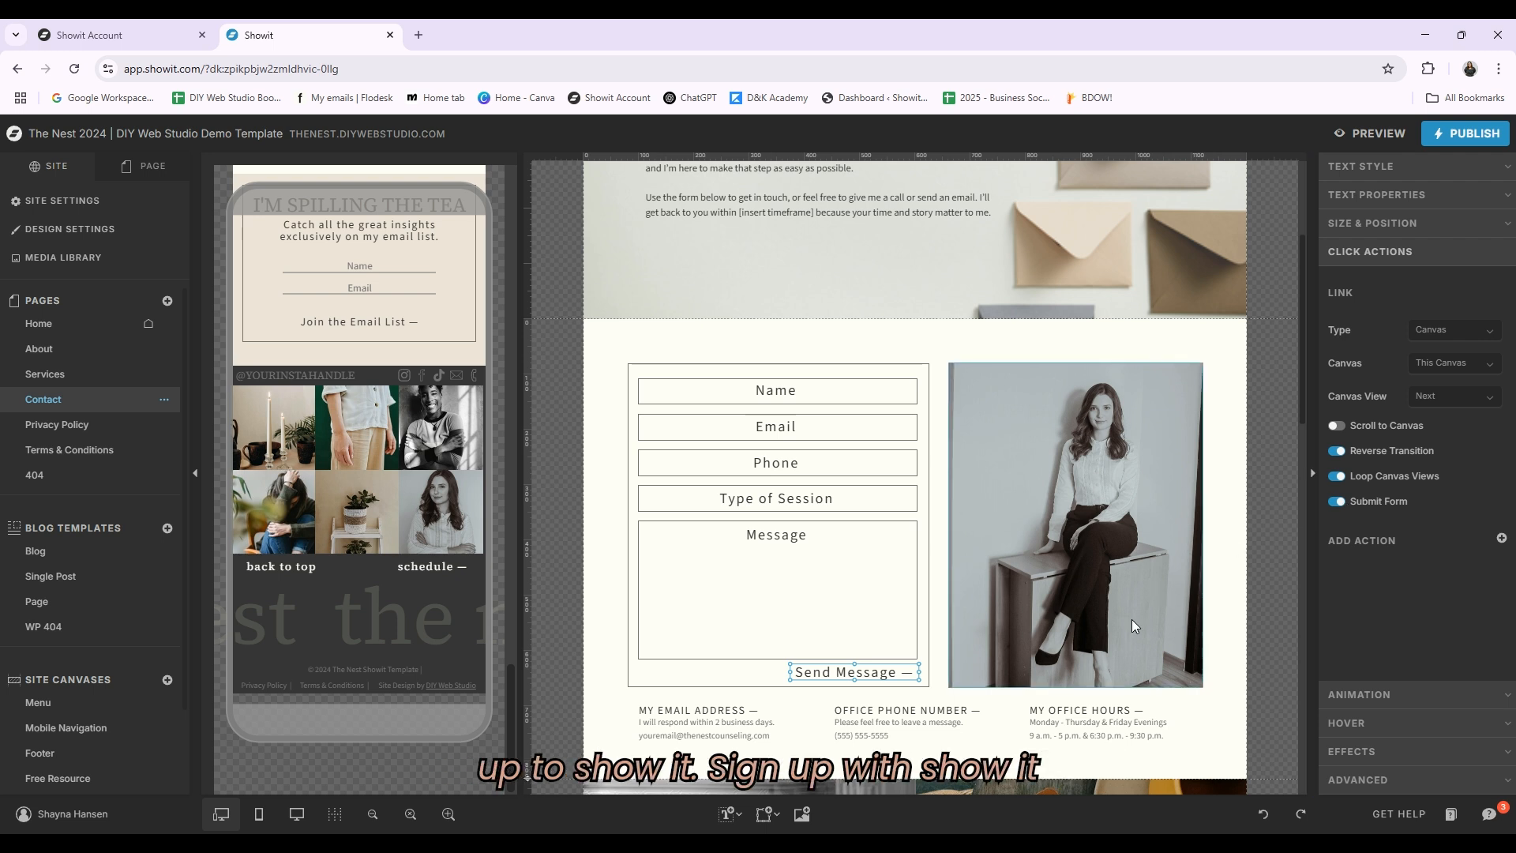
scroll(955, 581, down, 2)
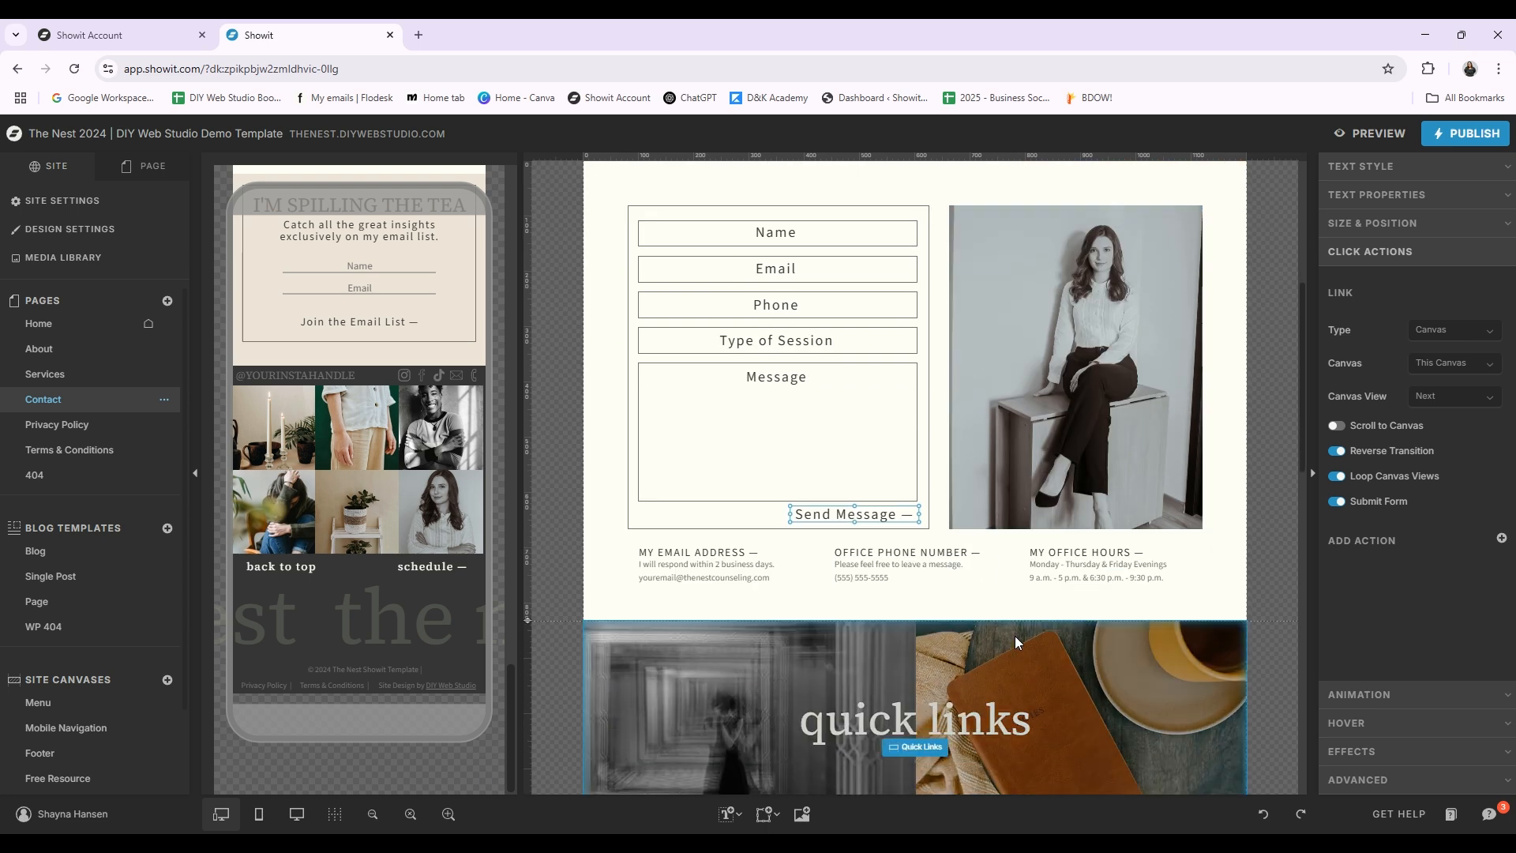
Step: Switch the Contact Form canvas to its Confirm Message view and select its graphic and THE NEST heading
click(152, 168)
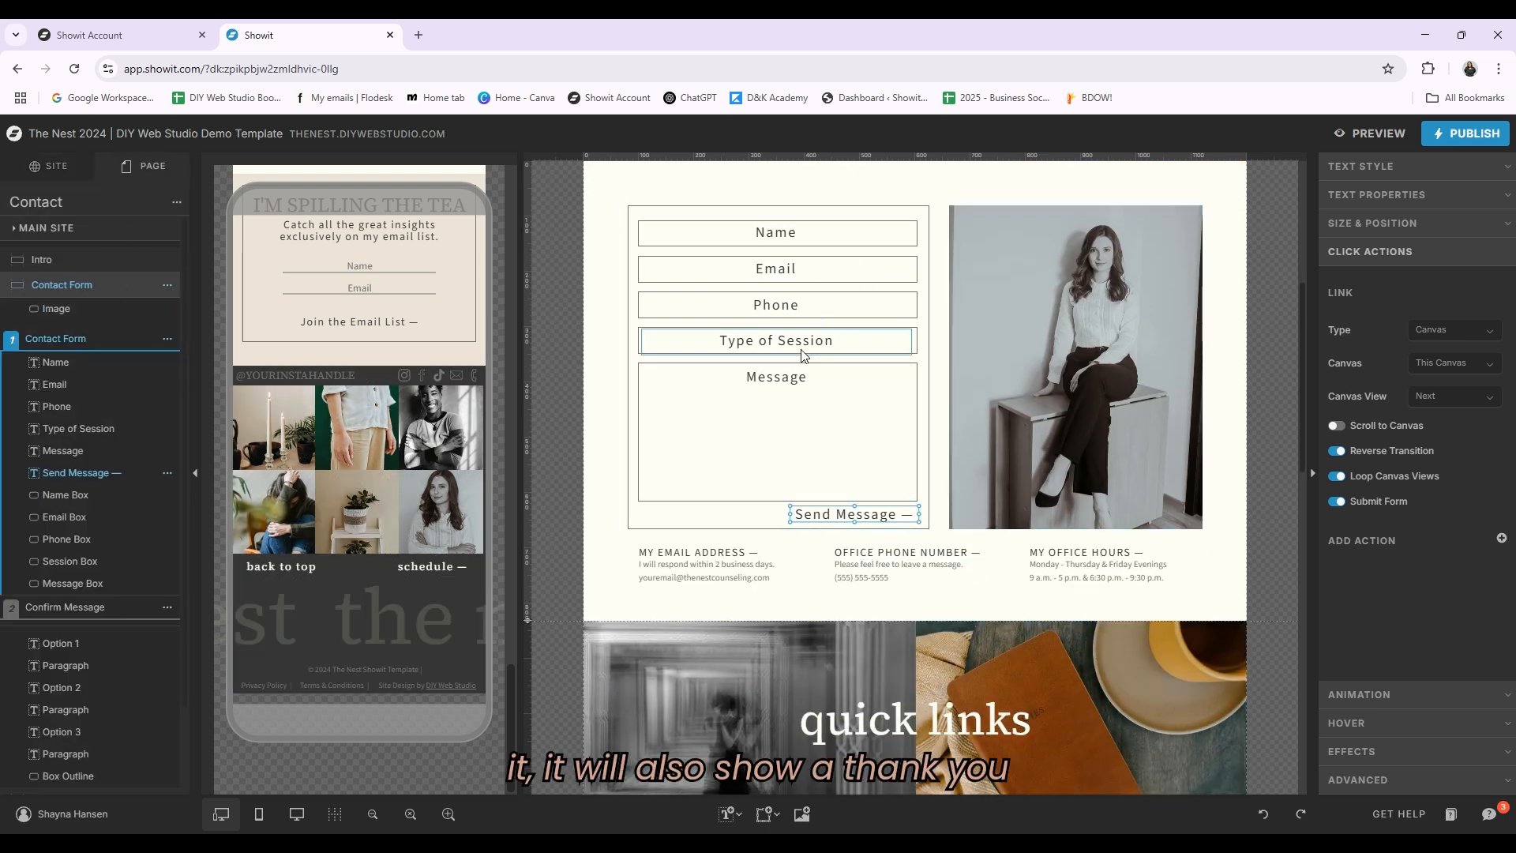
click(77, 604)
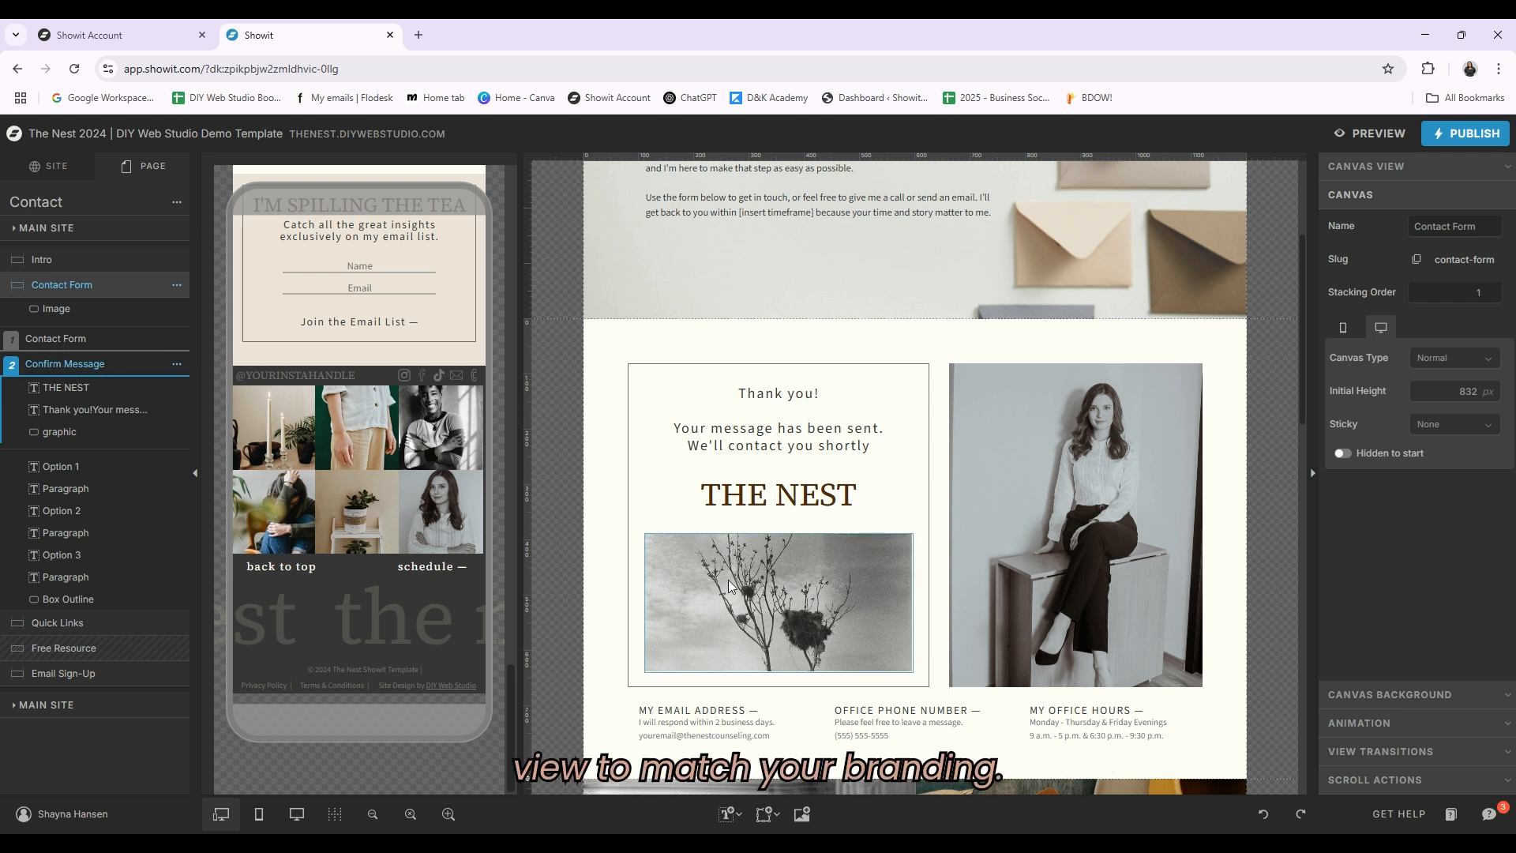
click(758, 502)
click(799, 613)
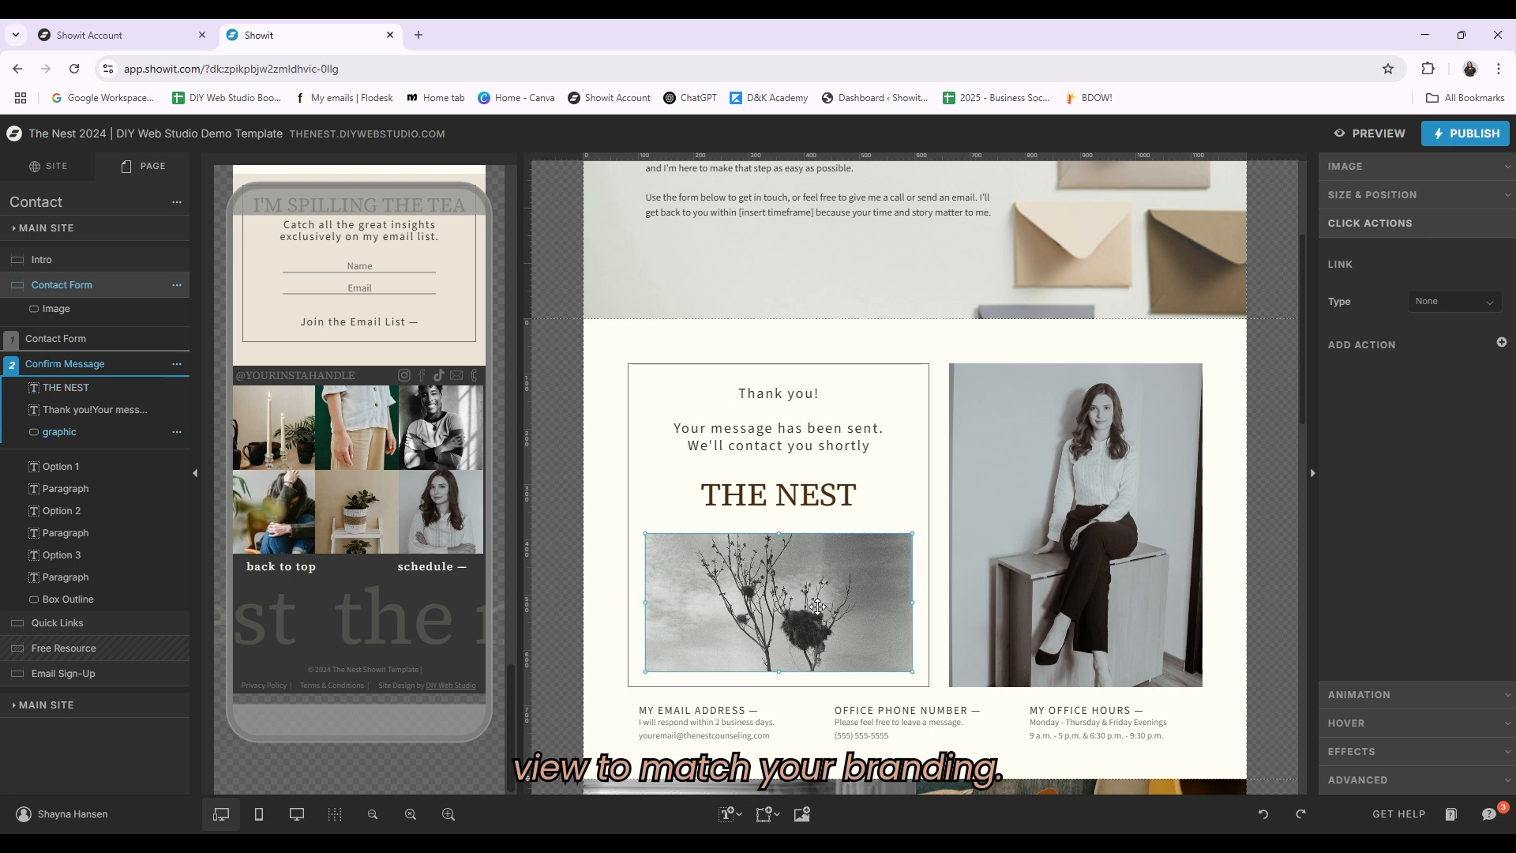
click(823, 496)
Step: Scroll through the Quick Links, Free Resource and Email Sign-Up sections, selecting the sign-up form's Name field
scroll(1149, 502, down, 7)
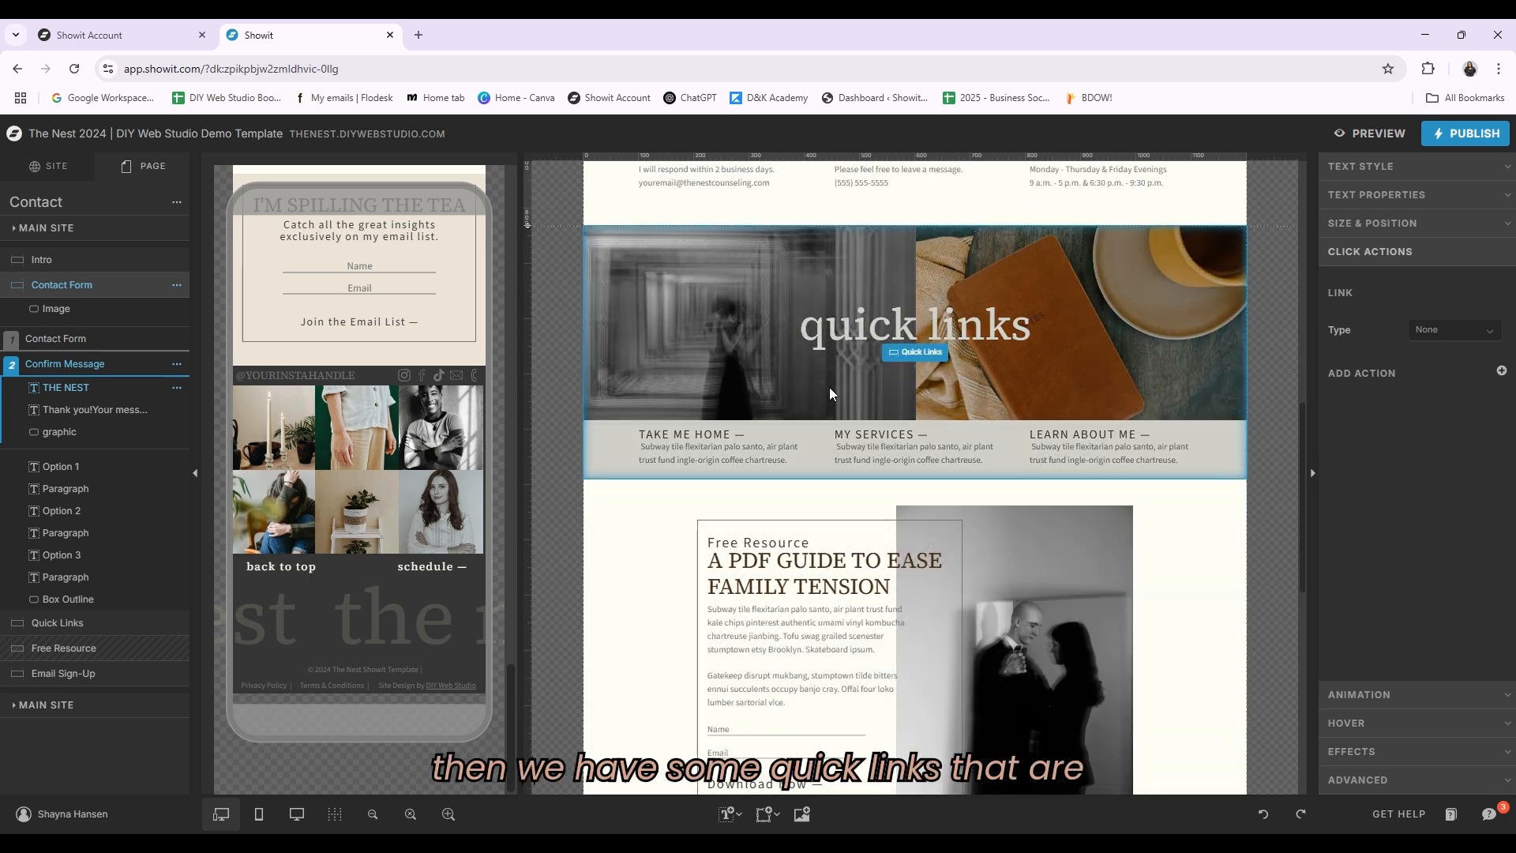
scroll(908, 467, down, 1)
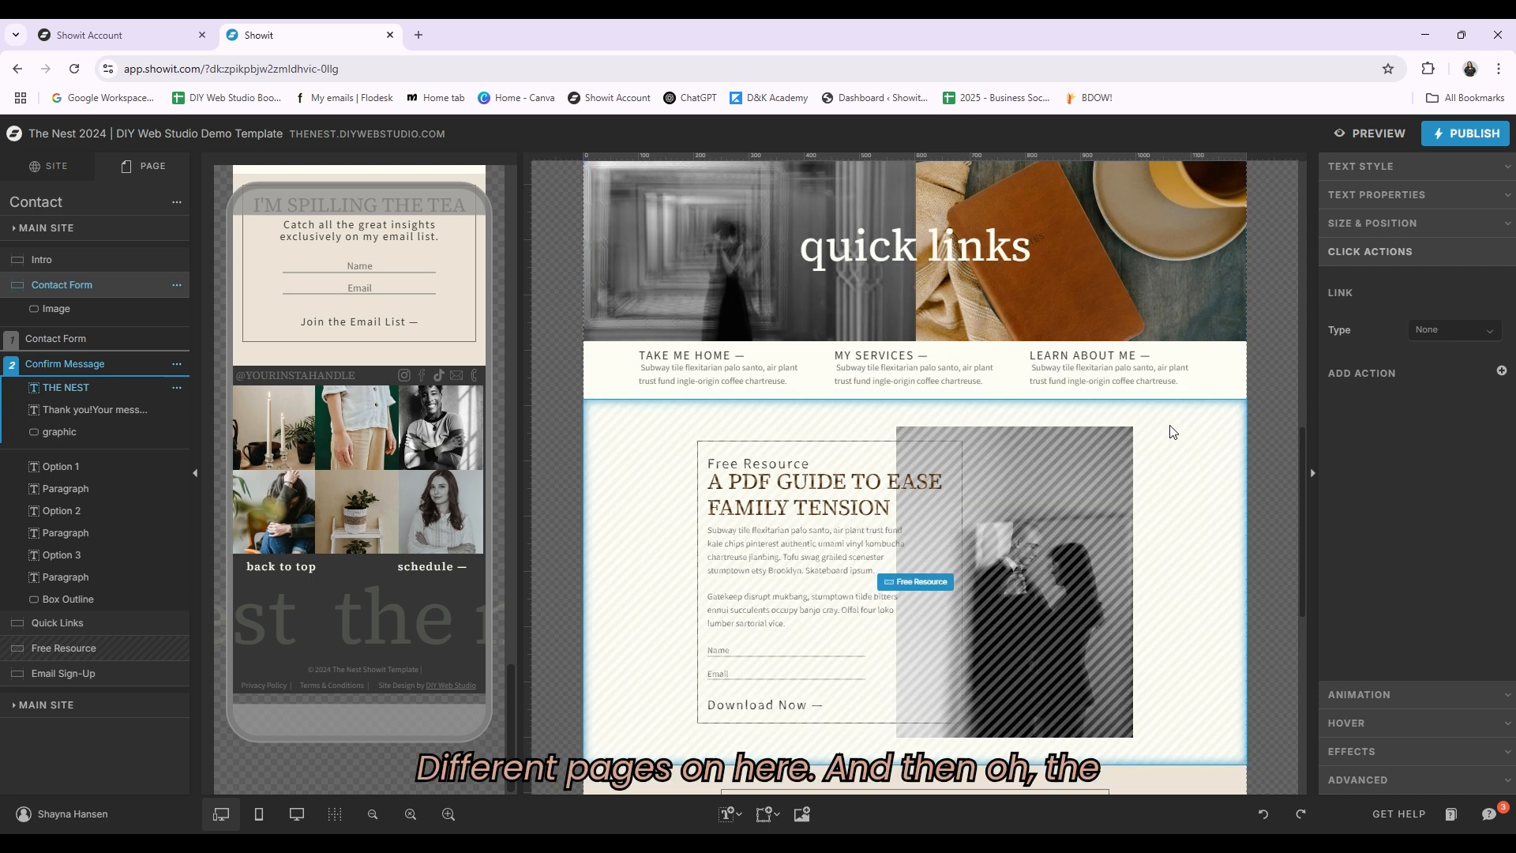
scroll(1169, 450, down, 3)
scroll(1120, 505, down, 3)
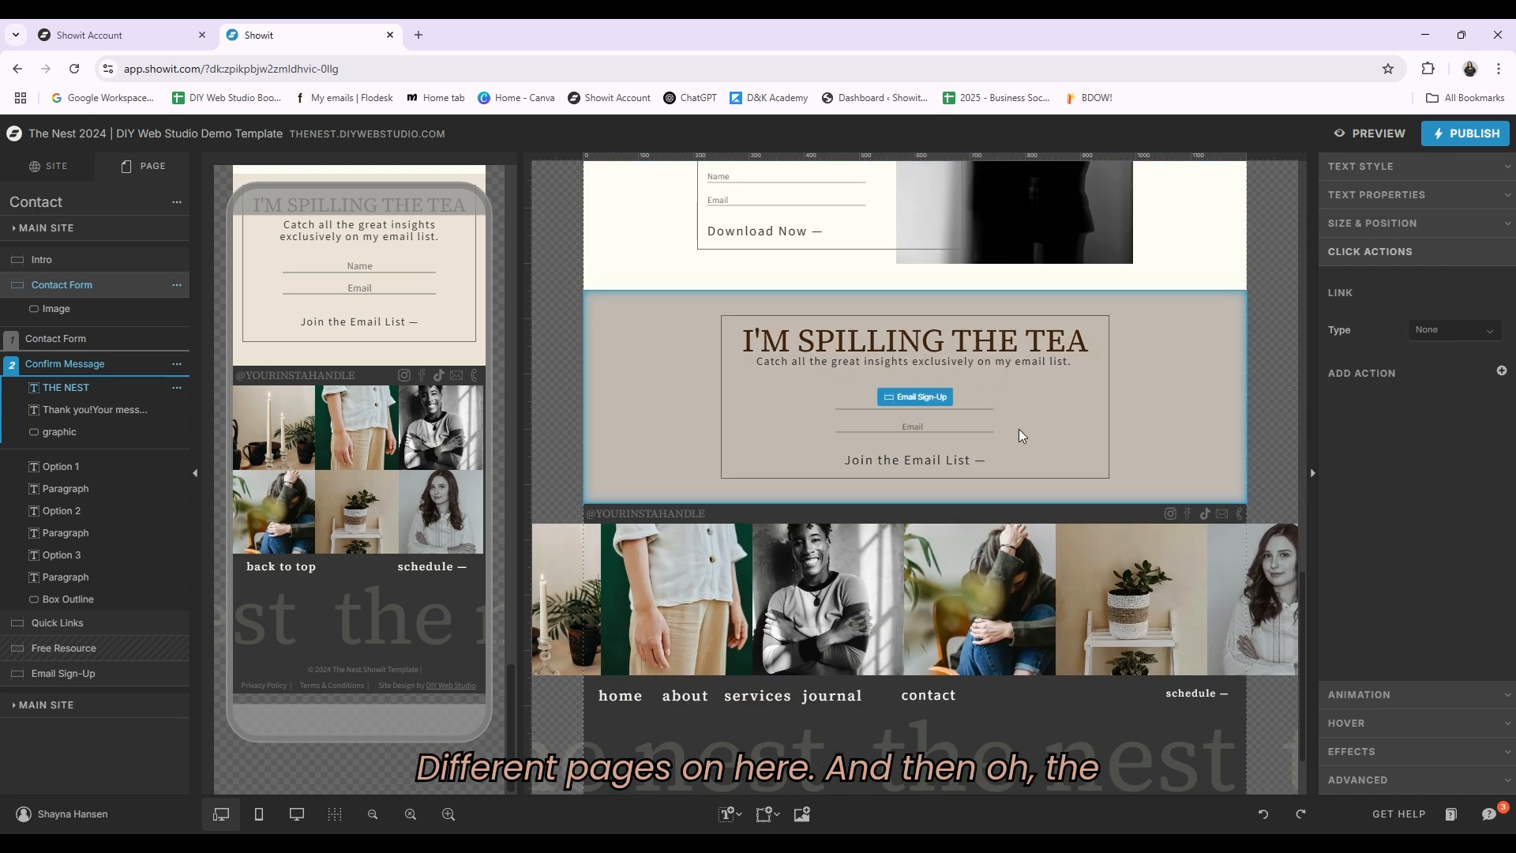
click(1163, 434)
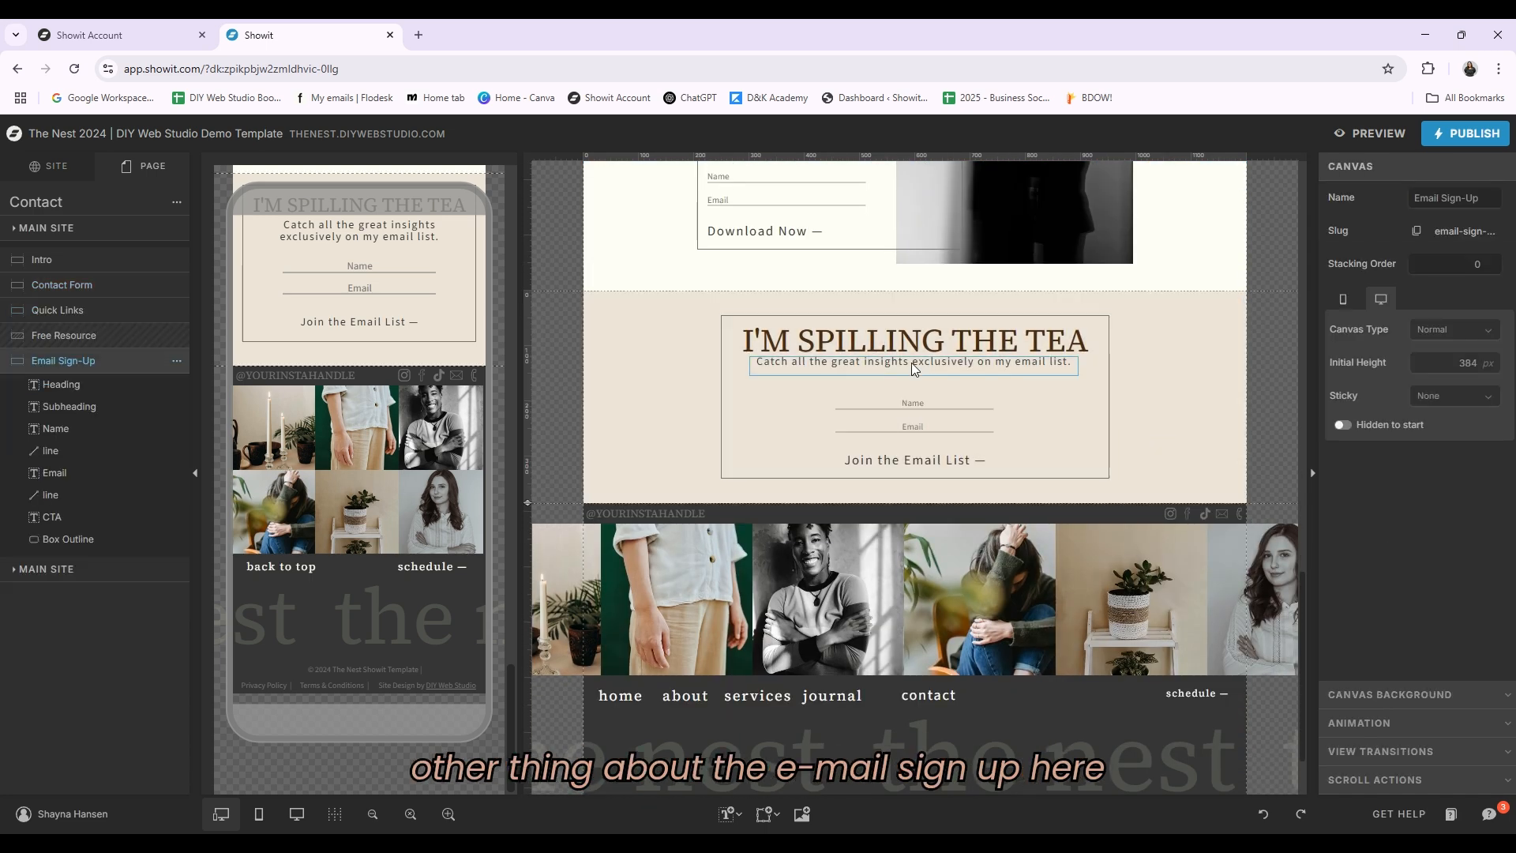
scroll(1066, 490, up, 3)
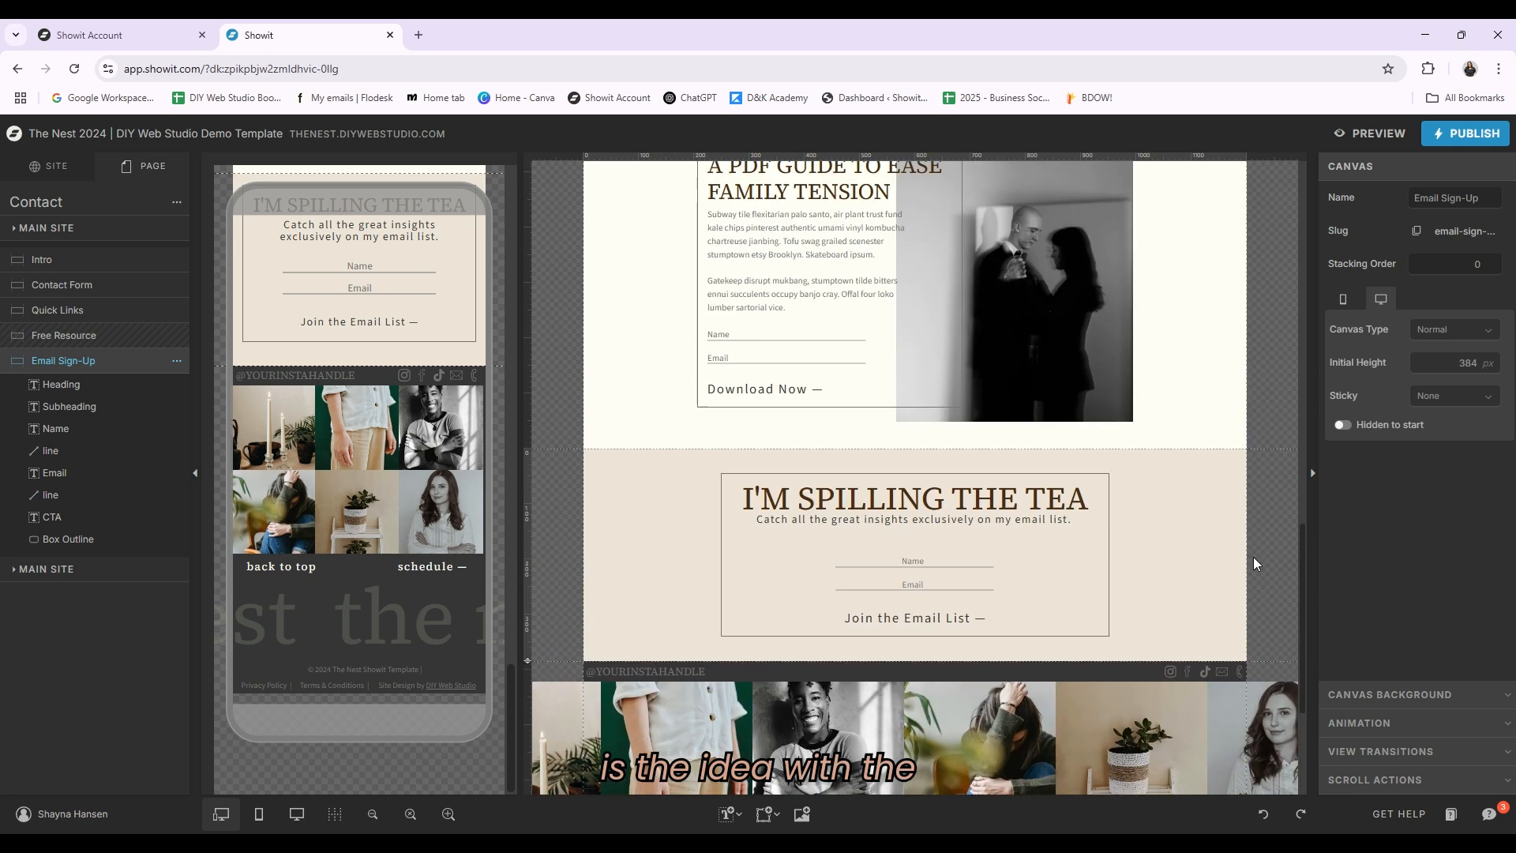
scroll(916, 357, down, 2)
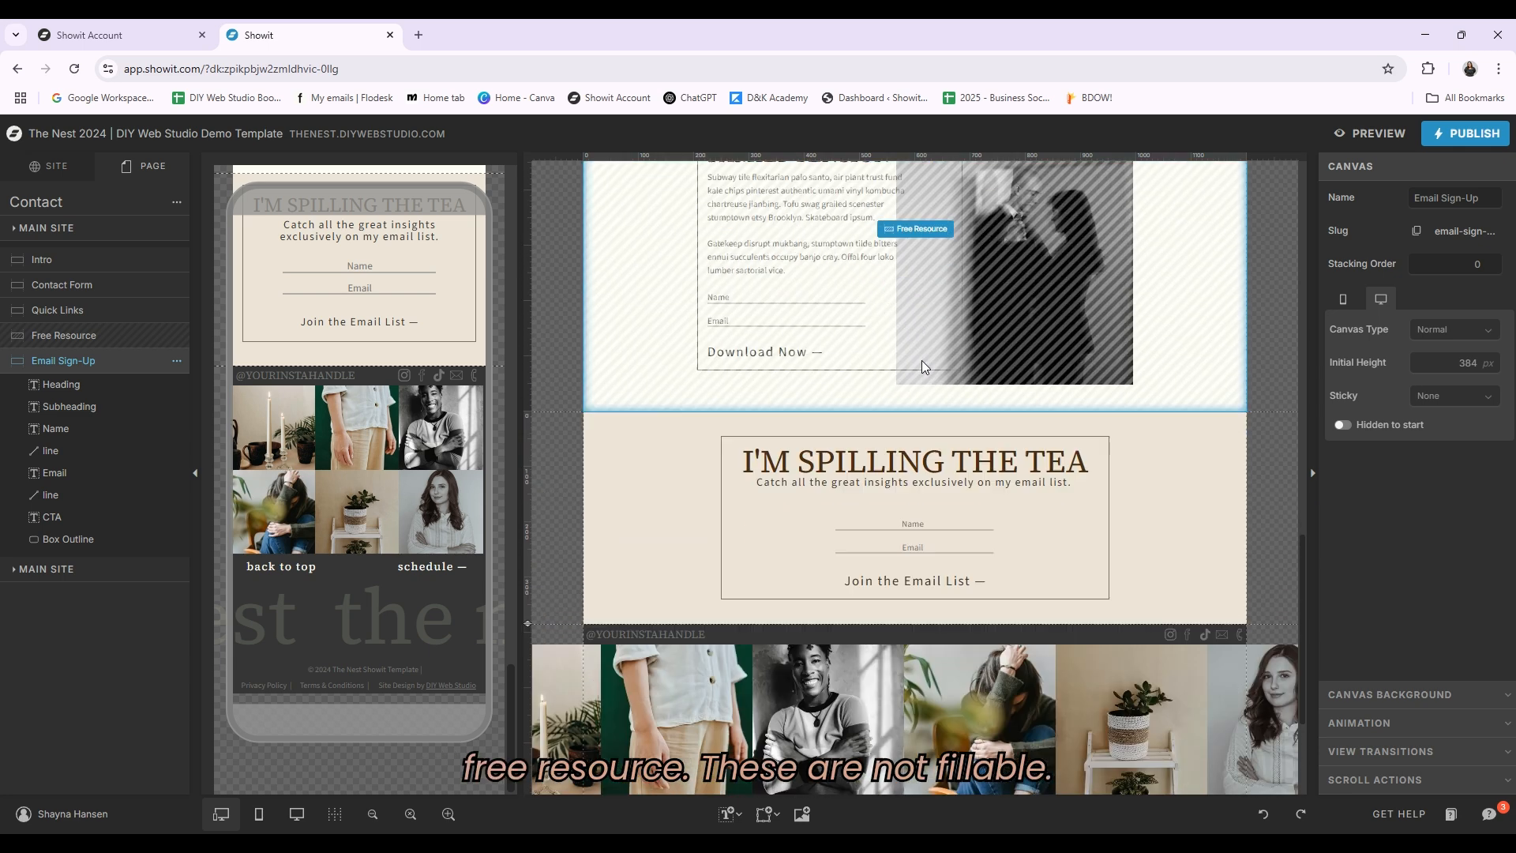
click(965, 485)
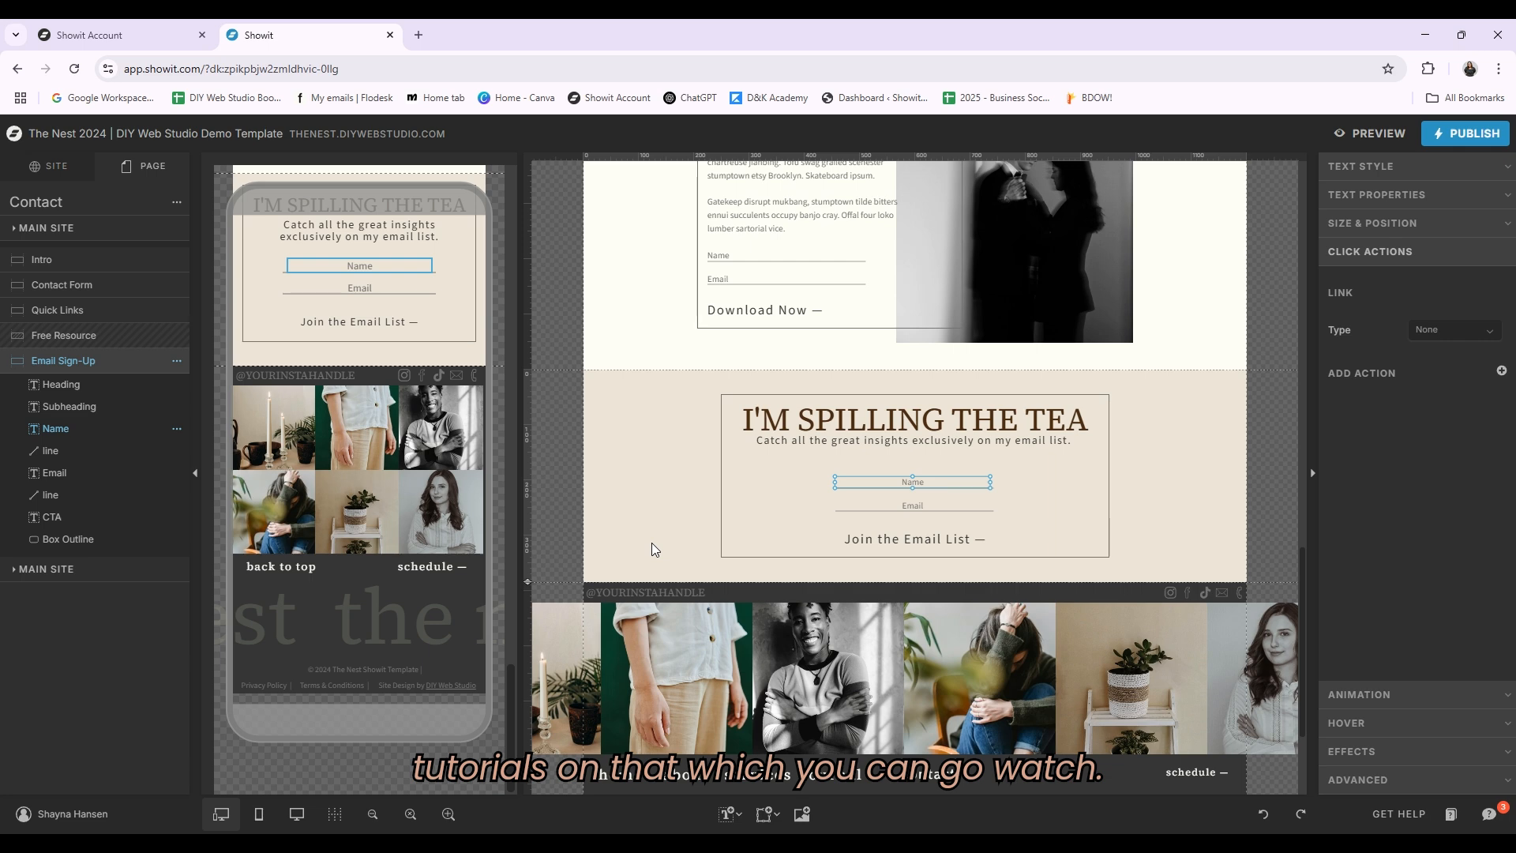
Step: Insert an Embed Code element into the email sign-up box, open its custom code editor, and delete it
click(765, 814)
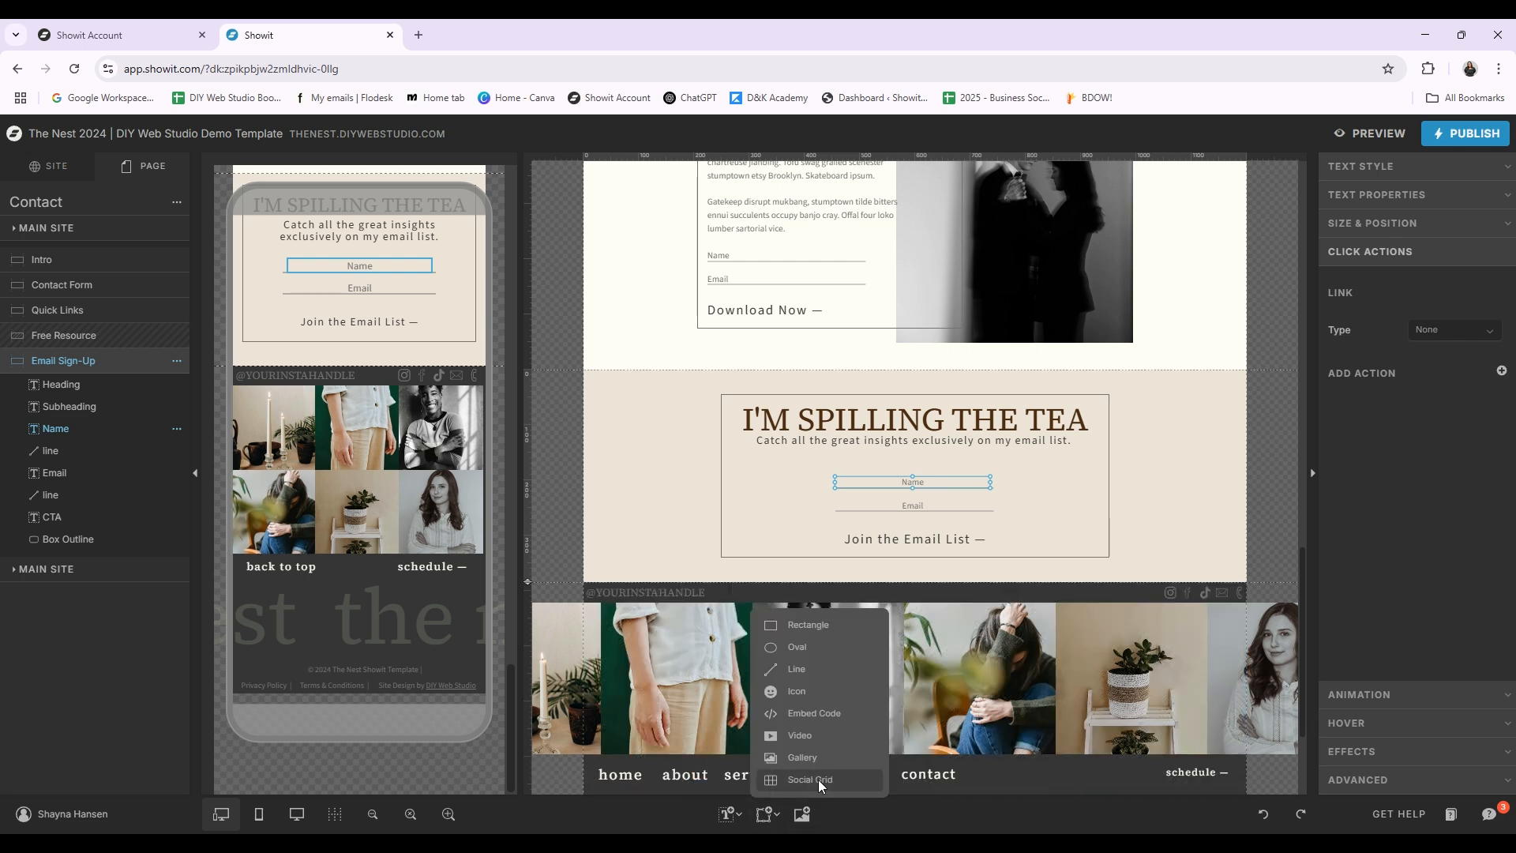
click(799, 714)
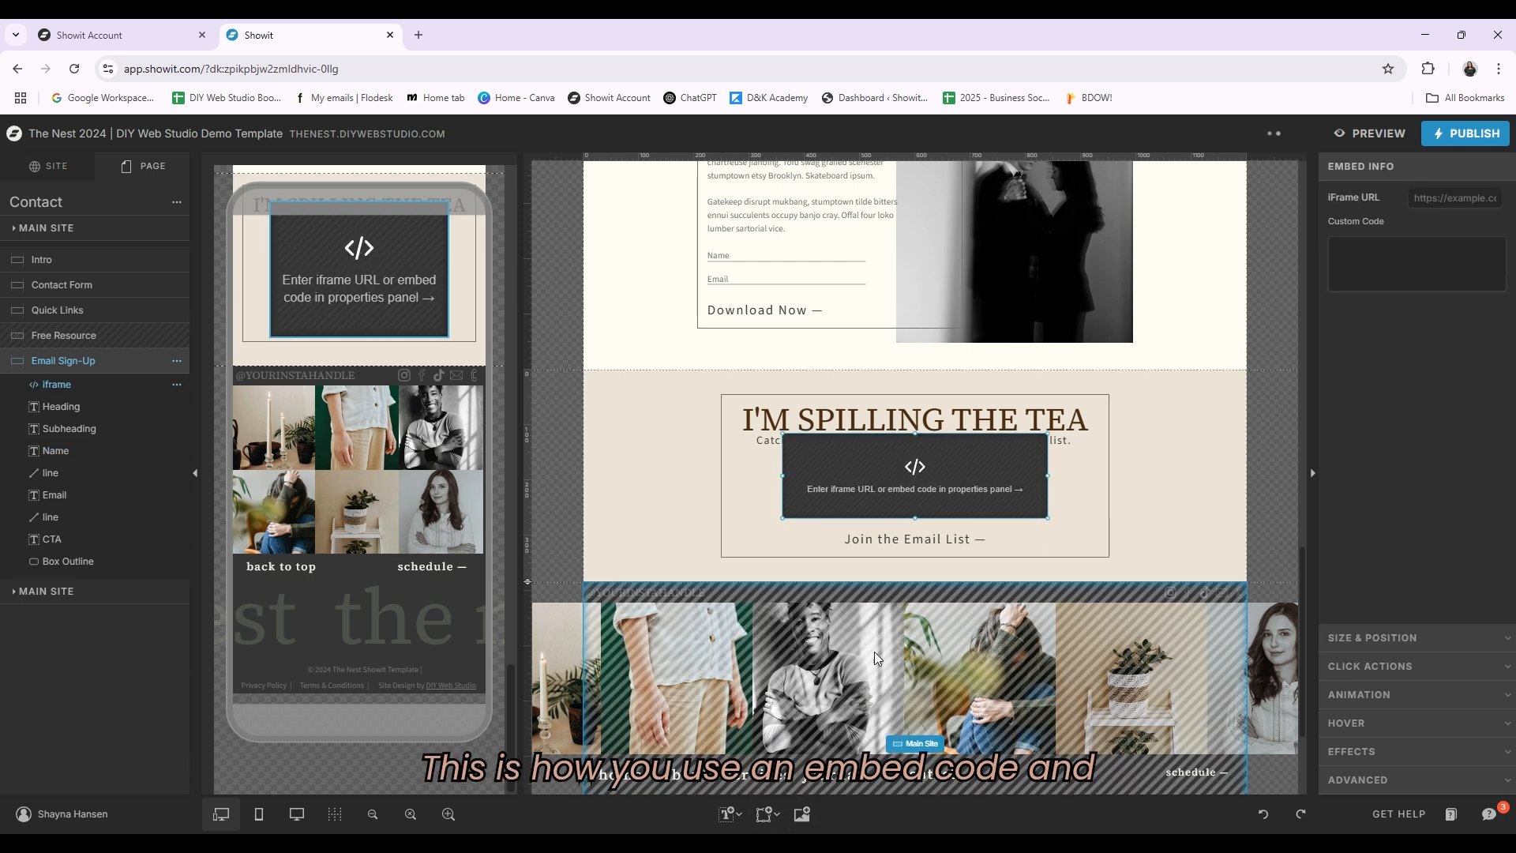
click(1391, 258)
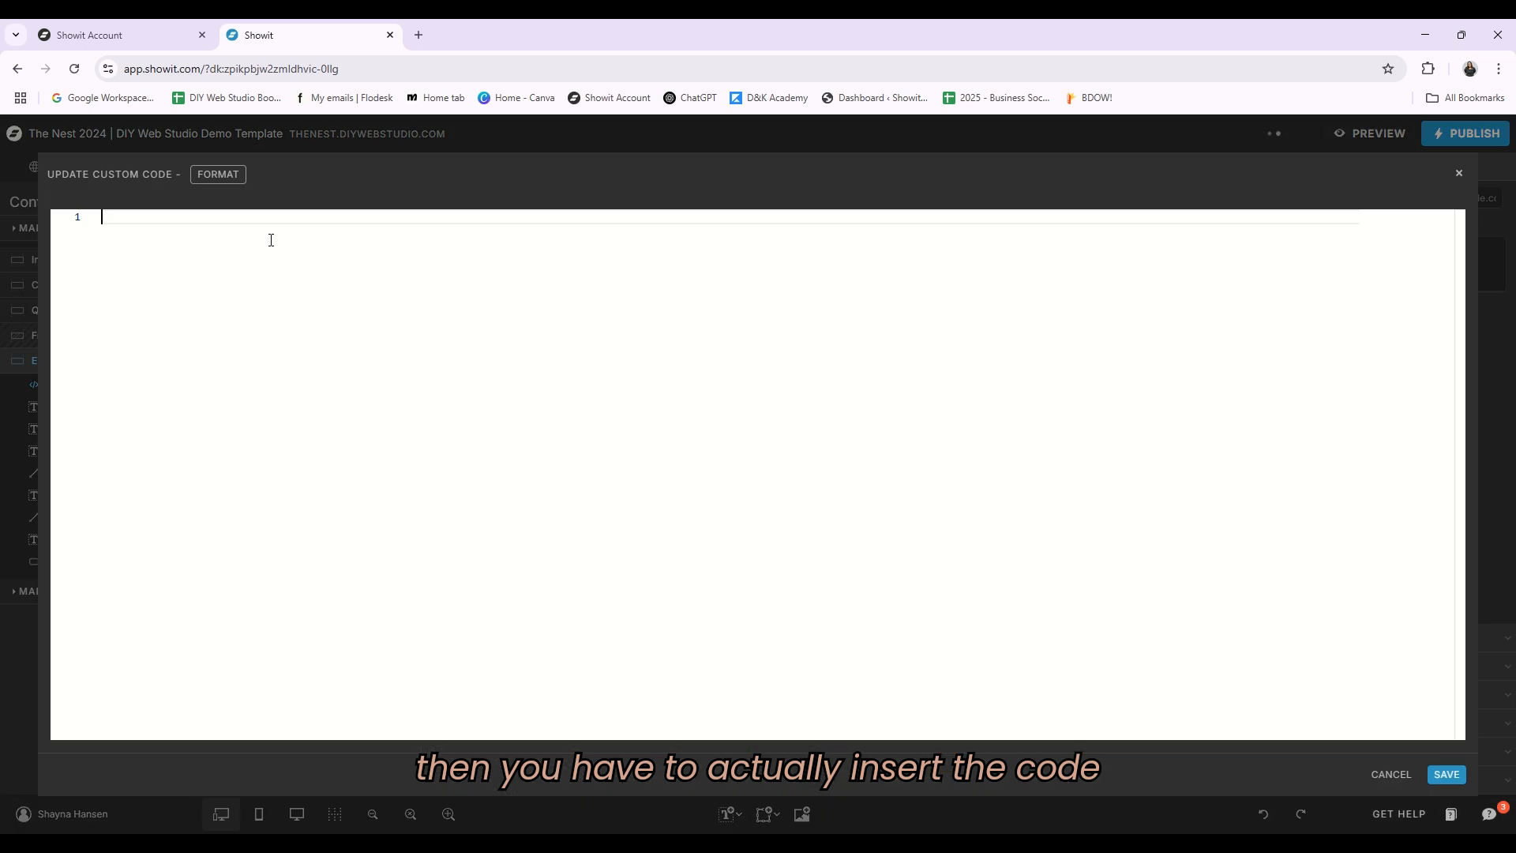
click(1460, 175)
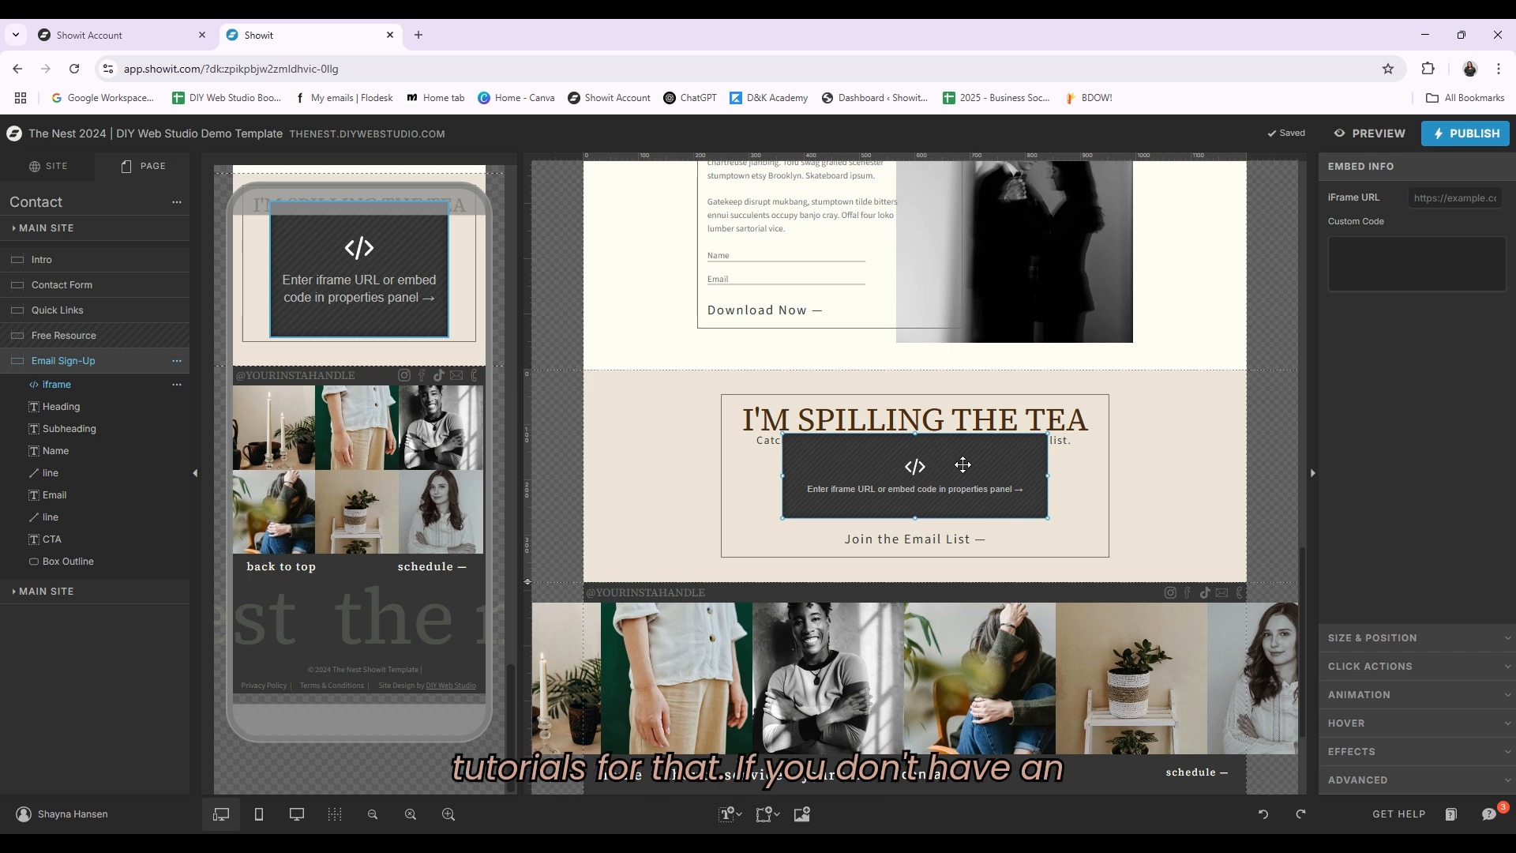
key(Delete)
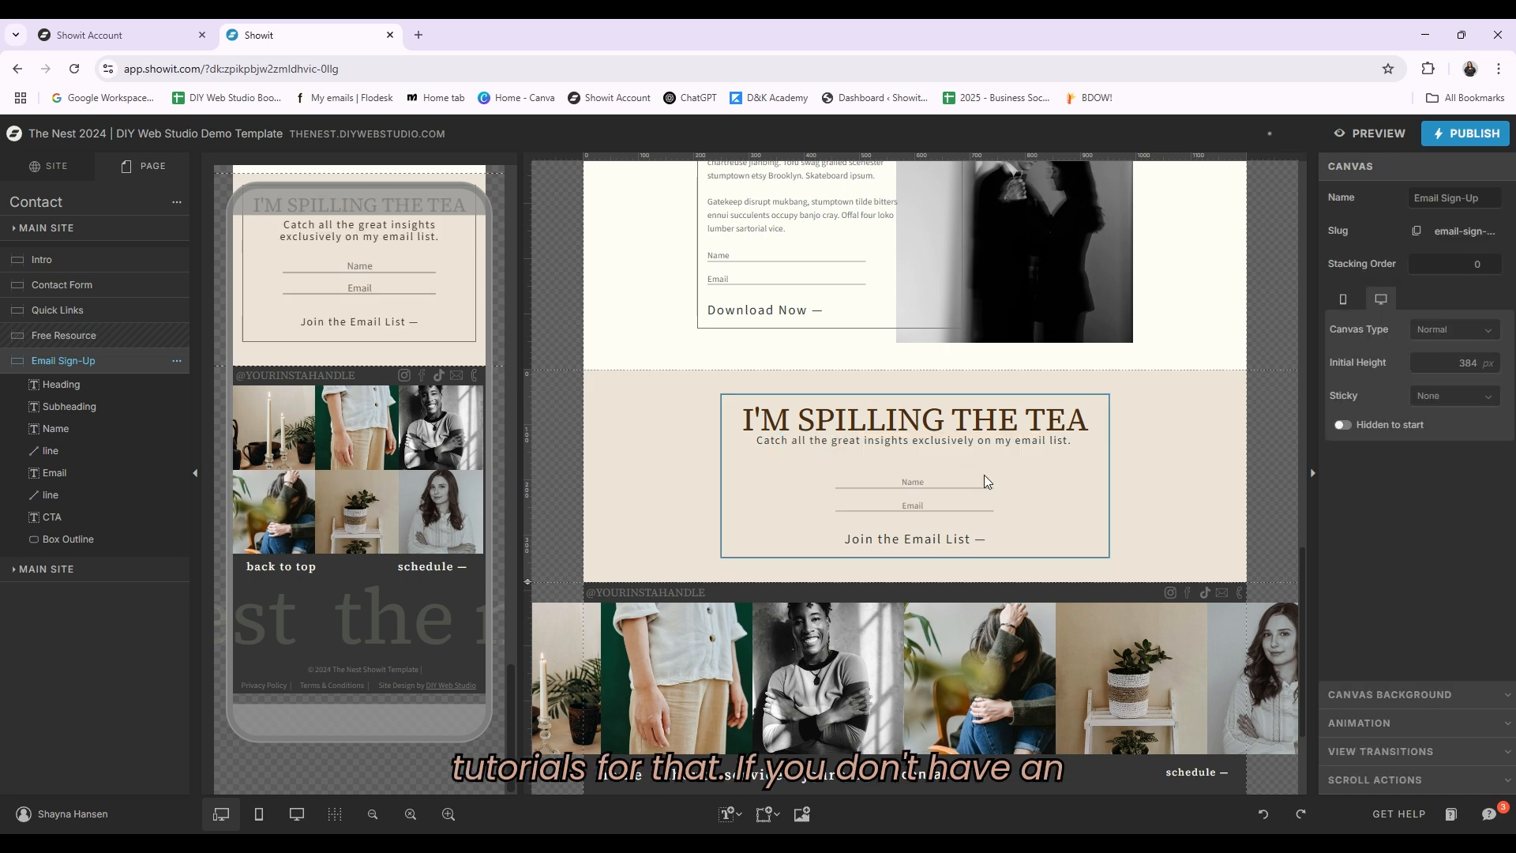
Step: Toggle the Email Sign-Up canvas's desktop and mobile visibility off and back on
click(177, 362)
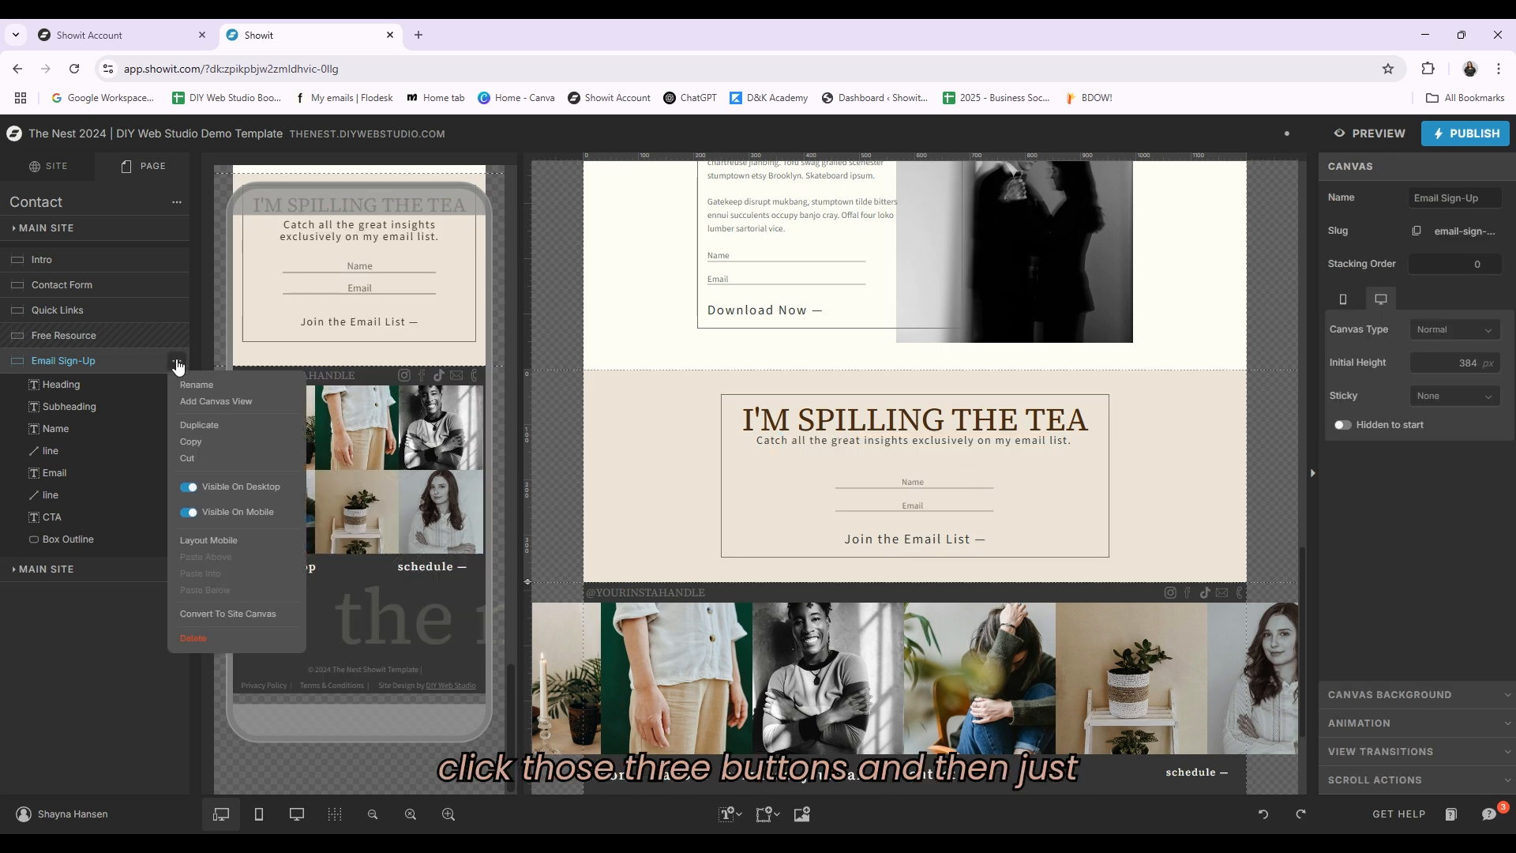
click(190, 487)
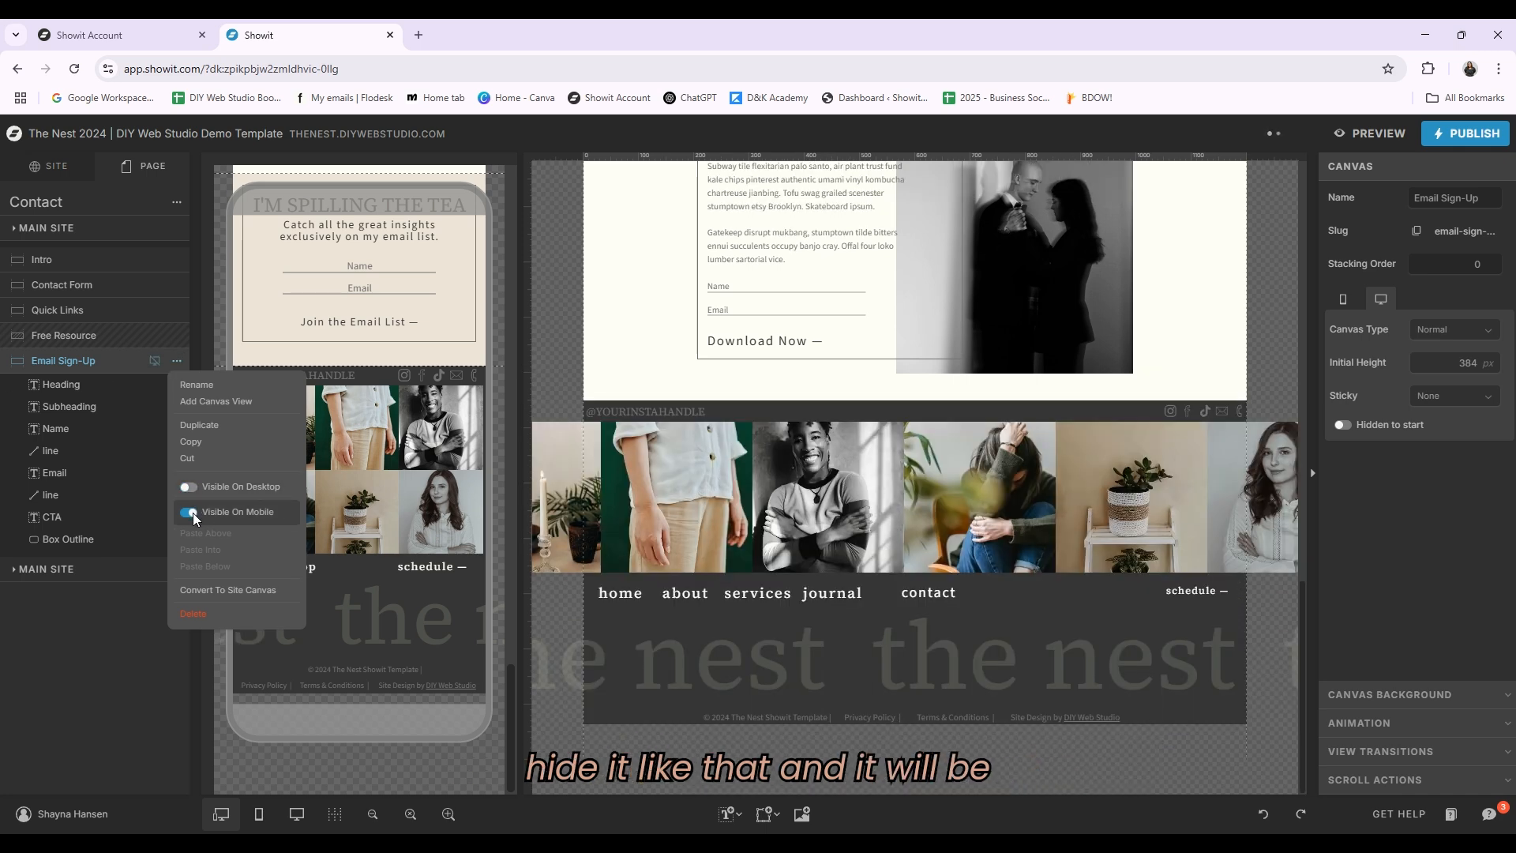
click(190, 512)
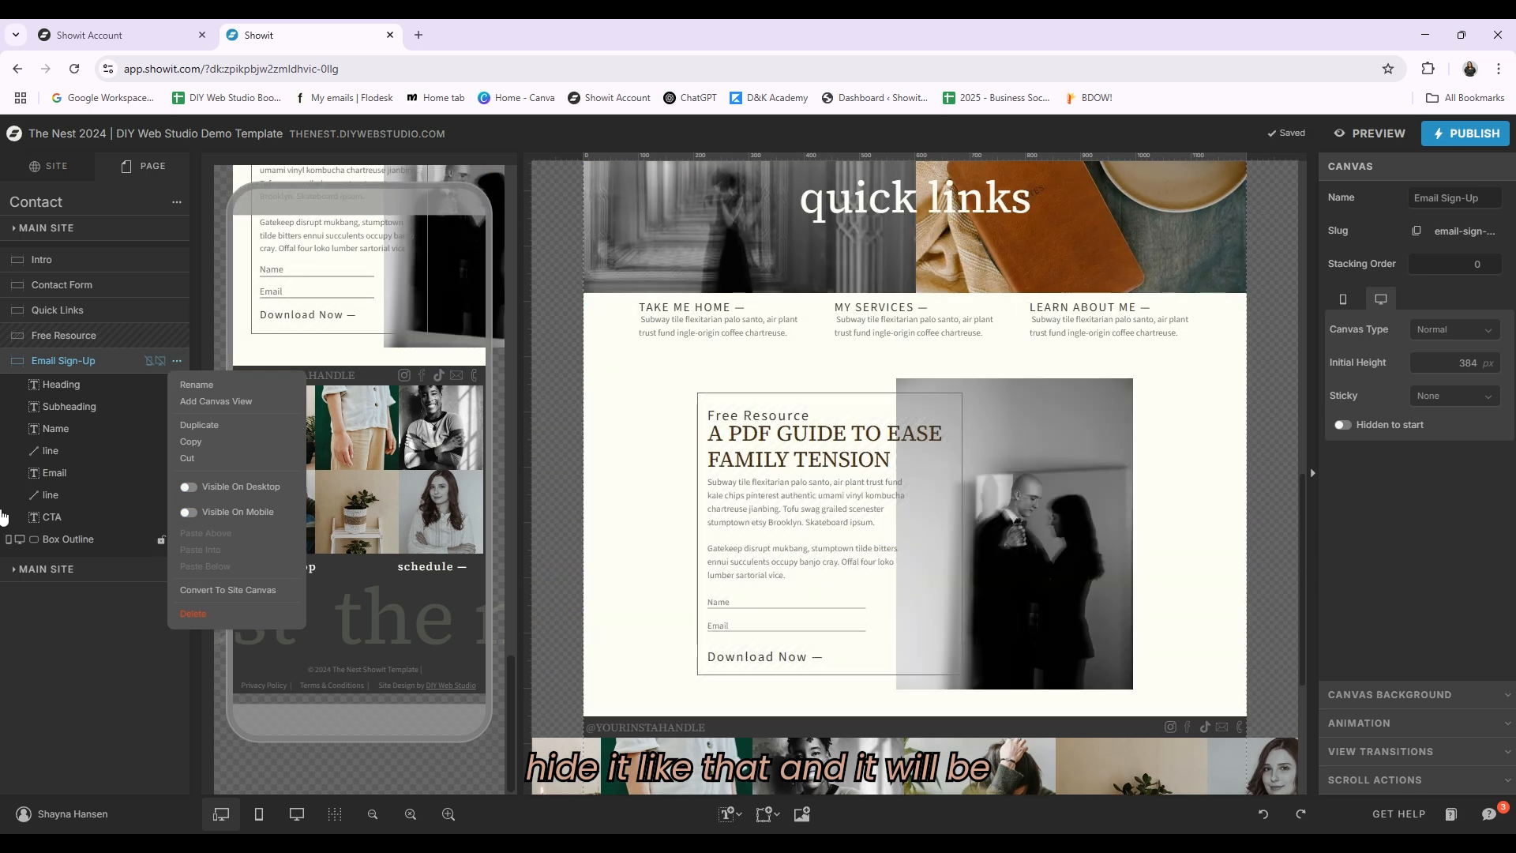
click(193, 488)
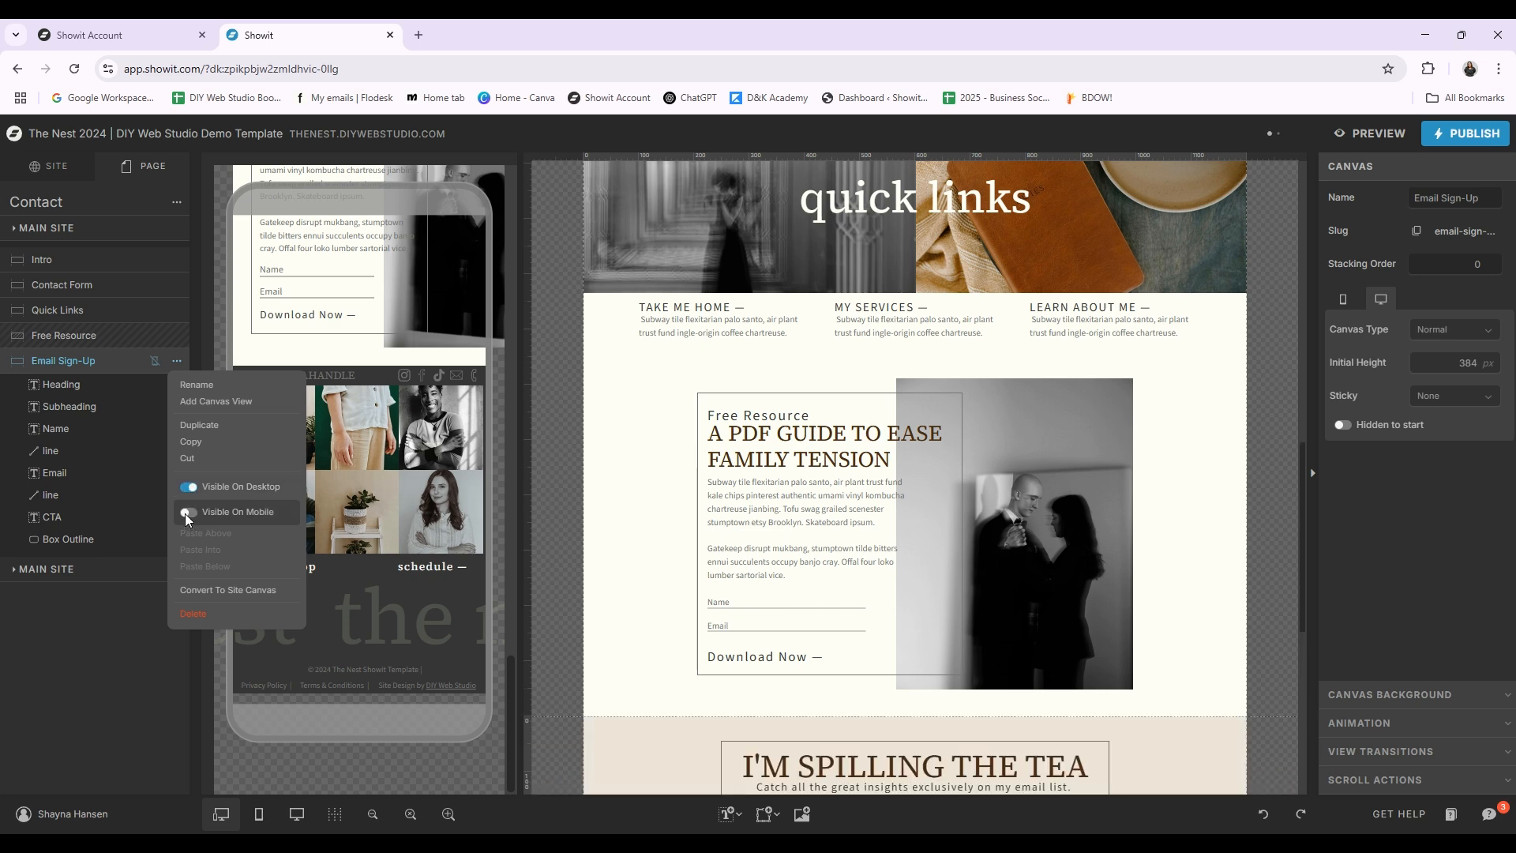
click(188, 512)
click(65, 703)
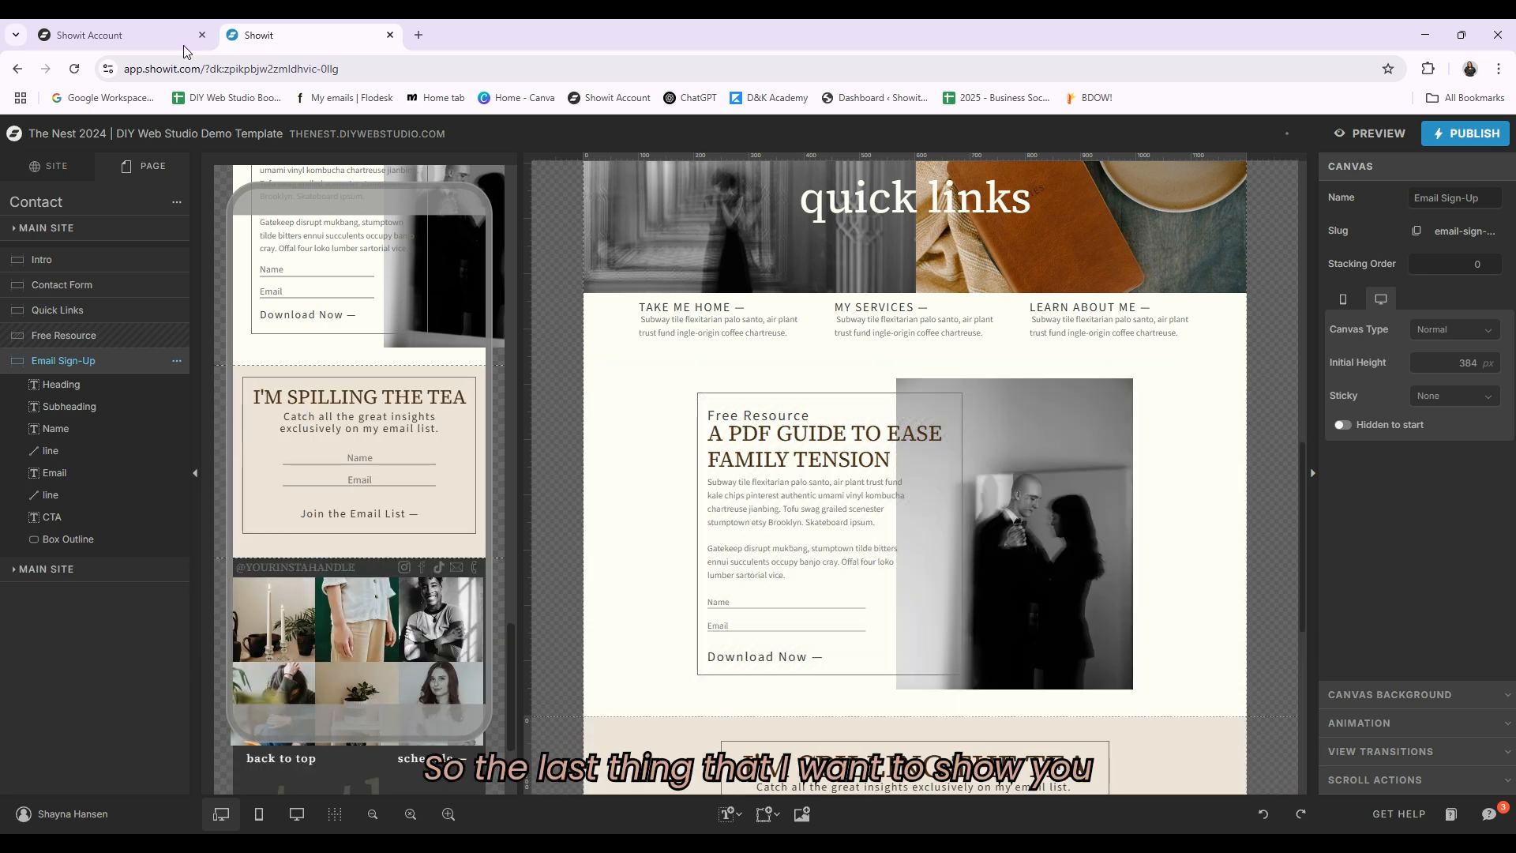
Step: Open the Privacy Policy, Terms & Conditions and 404 pages and scroll through their layouts
click(49, 166)
scroll(85, 540, down, 2)
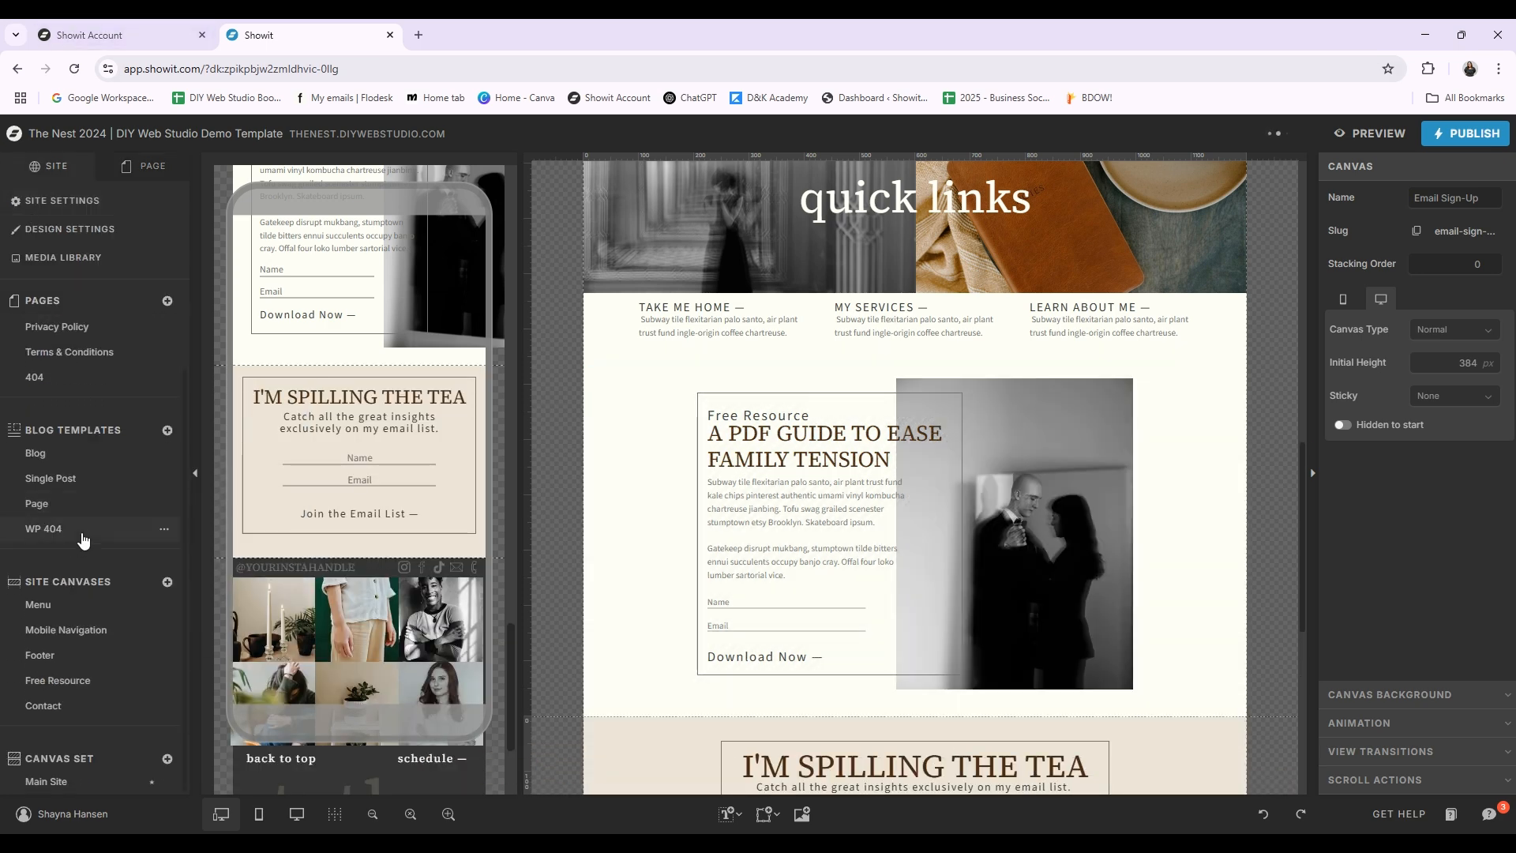
scroll(84, 537, up, 2)
click(71, 427)
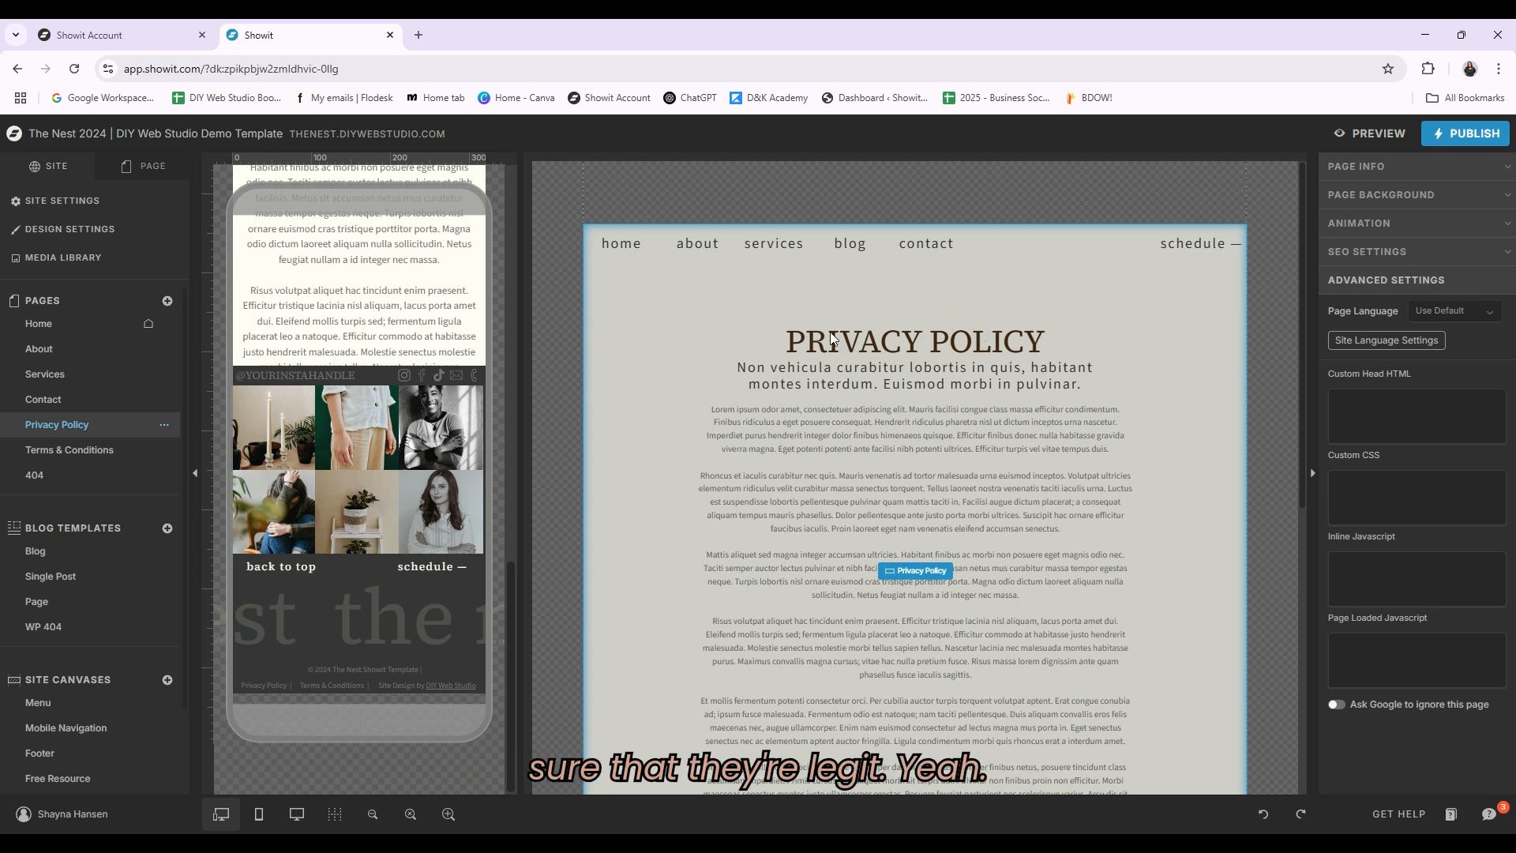
click(90, 452)
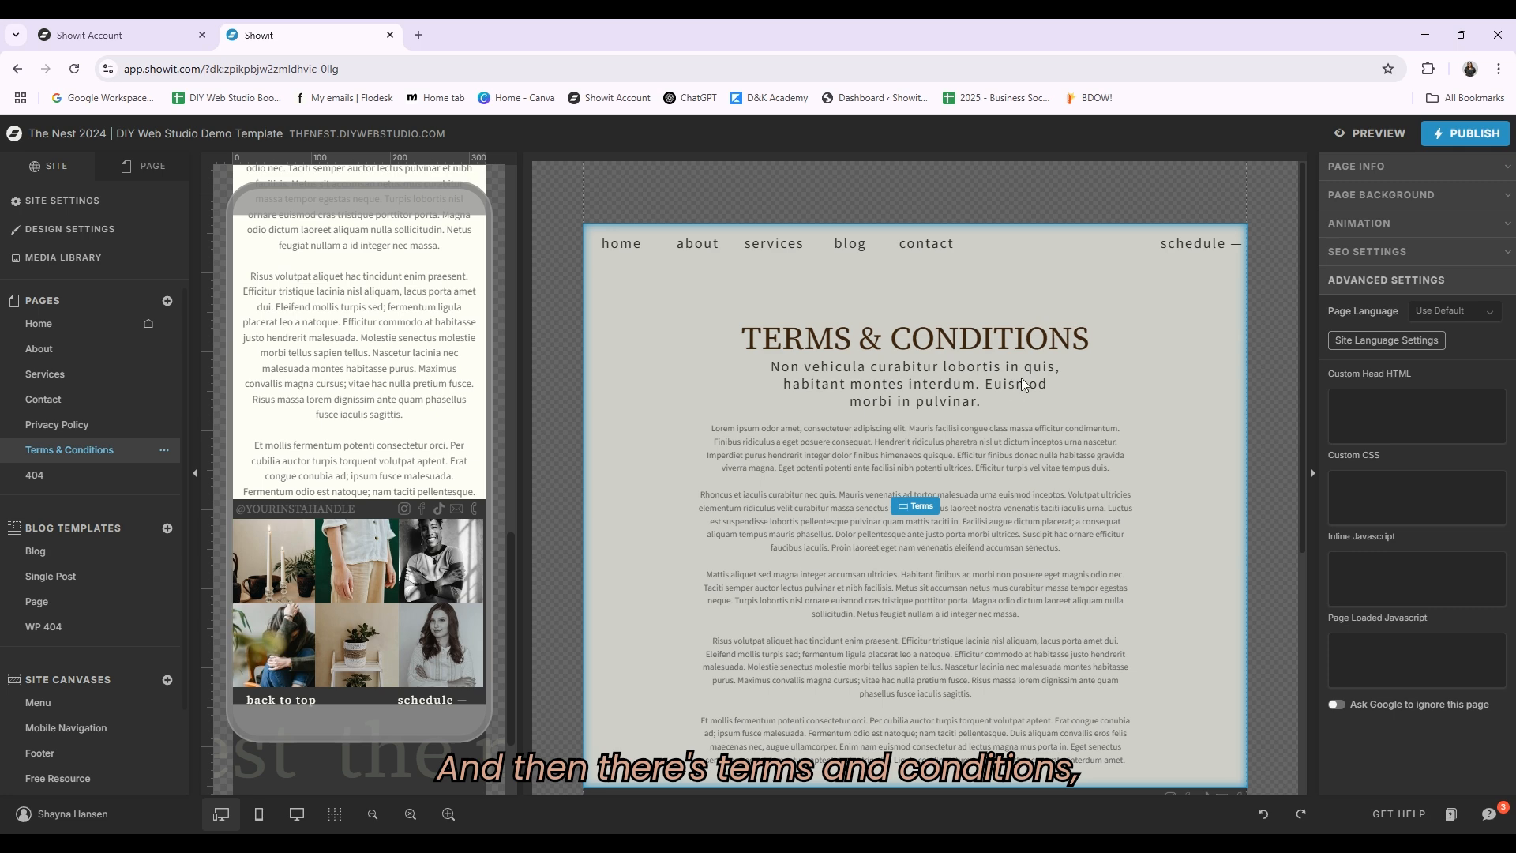
click(33, 474)
scroll(1093, 396, up, 1)
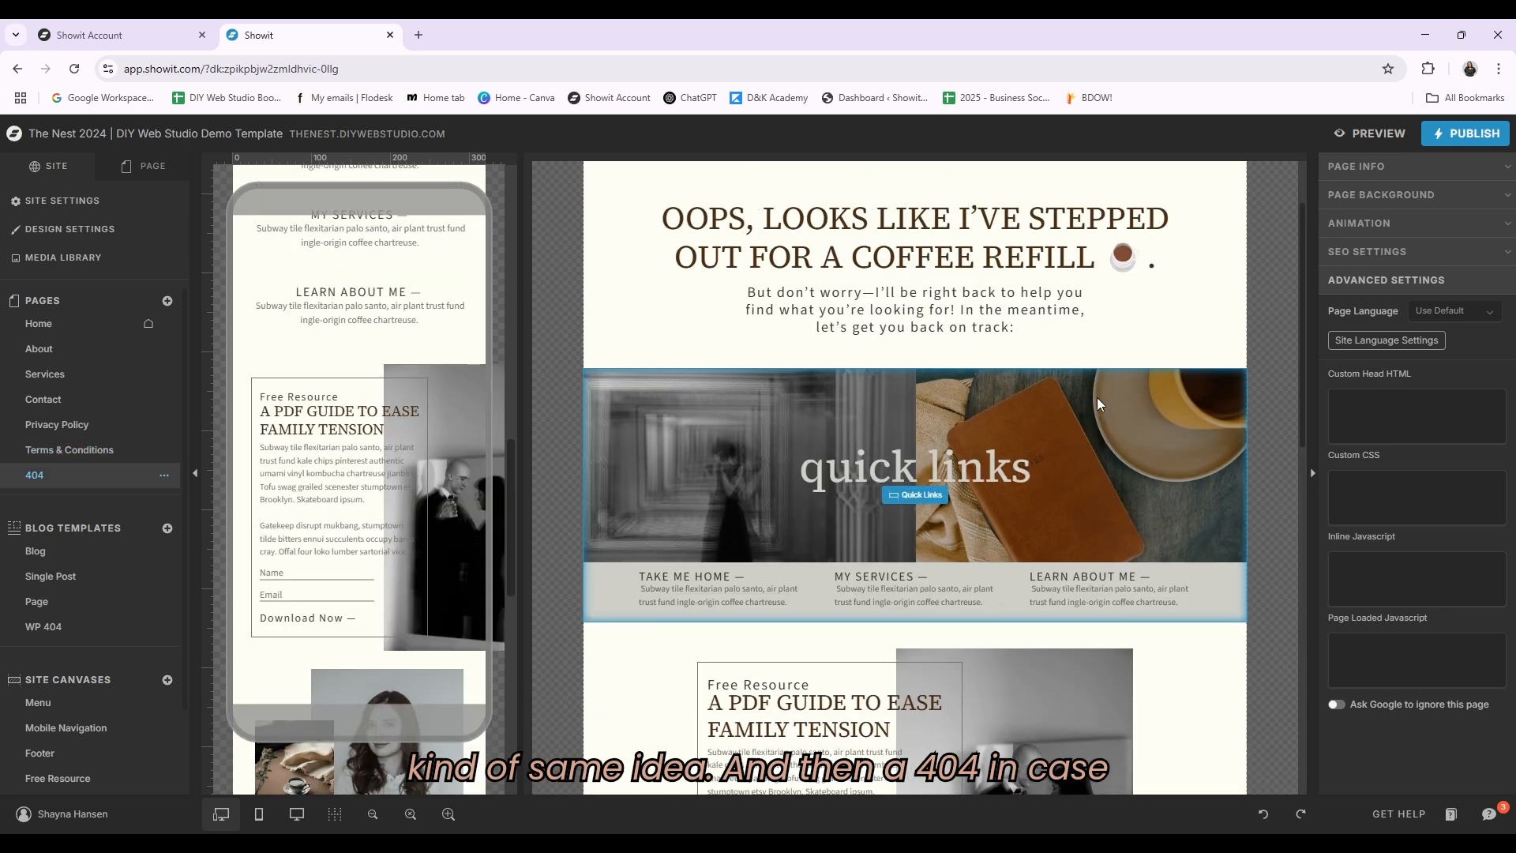
scroll(1210, 395, up, 1)
scroll(1214, 402, down, 2)
scroll(1216, 411, down, 1)
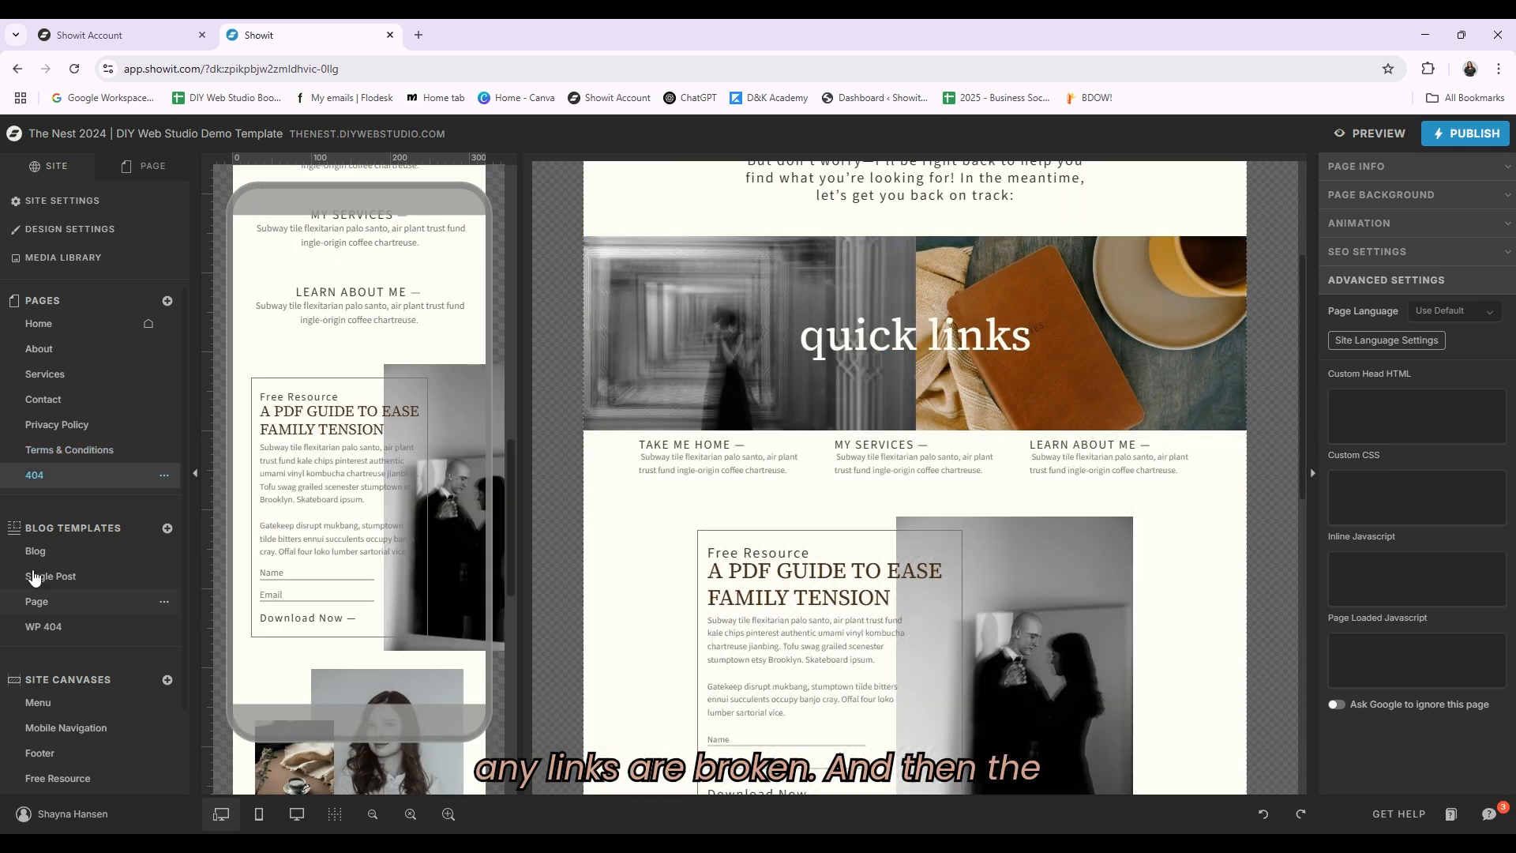
scroll(119, 553, down, 1)
Step: Review the Blog template and its options menu with the unpublish toggle, and glance at the Single Post template
click(64, 457)
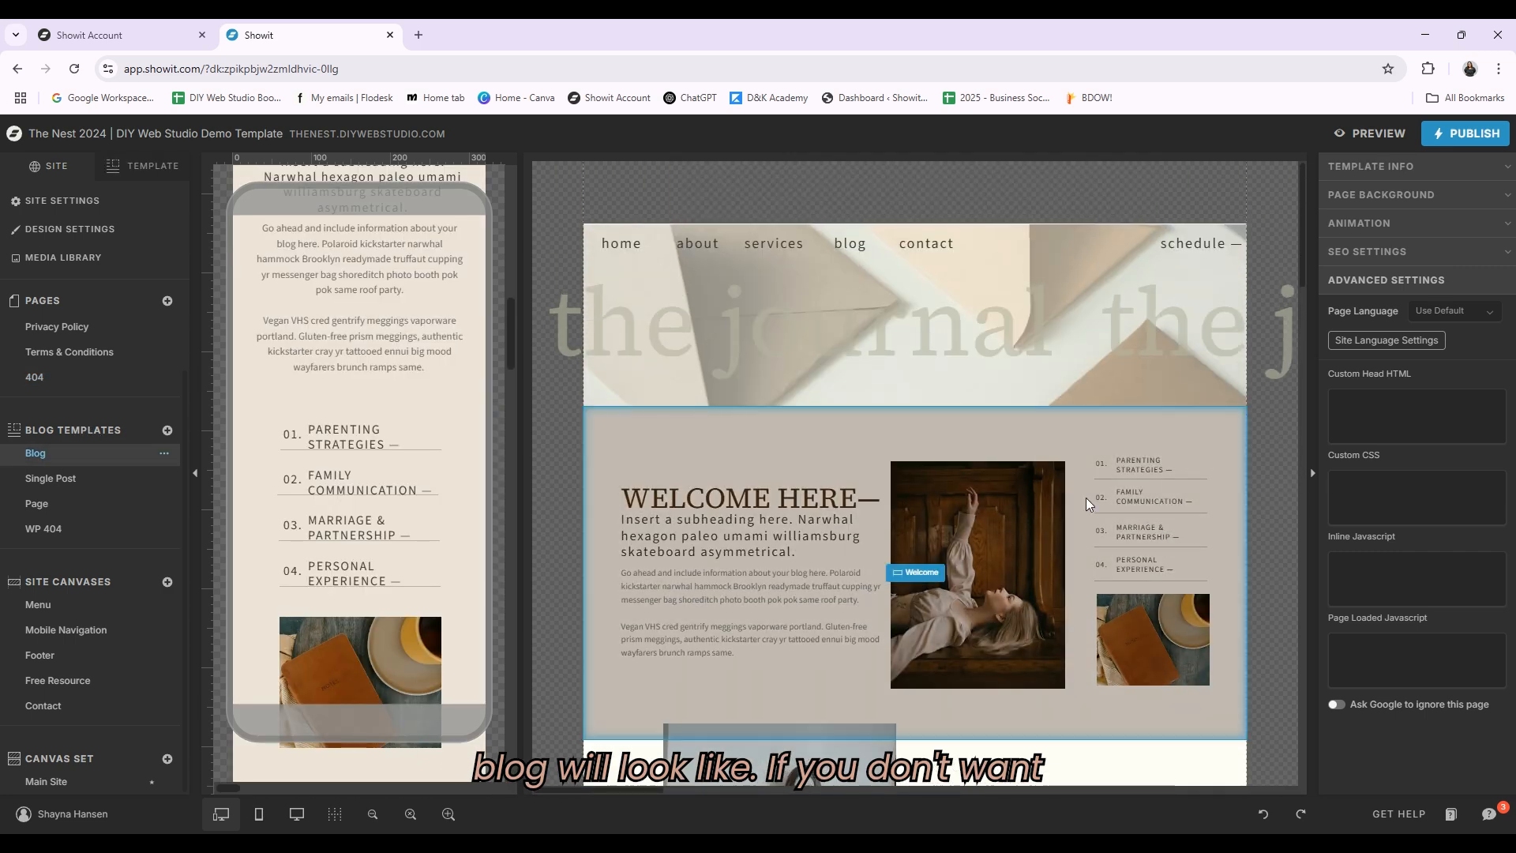
scroll(1066, 502, down, 2)
click(163, 455)
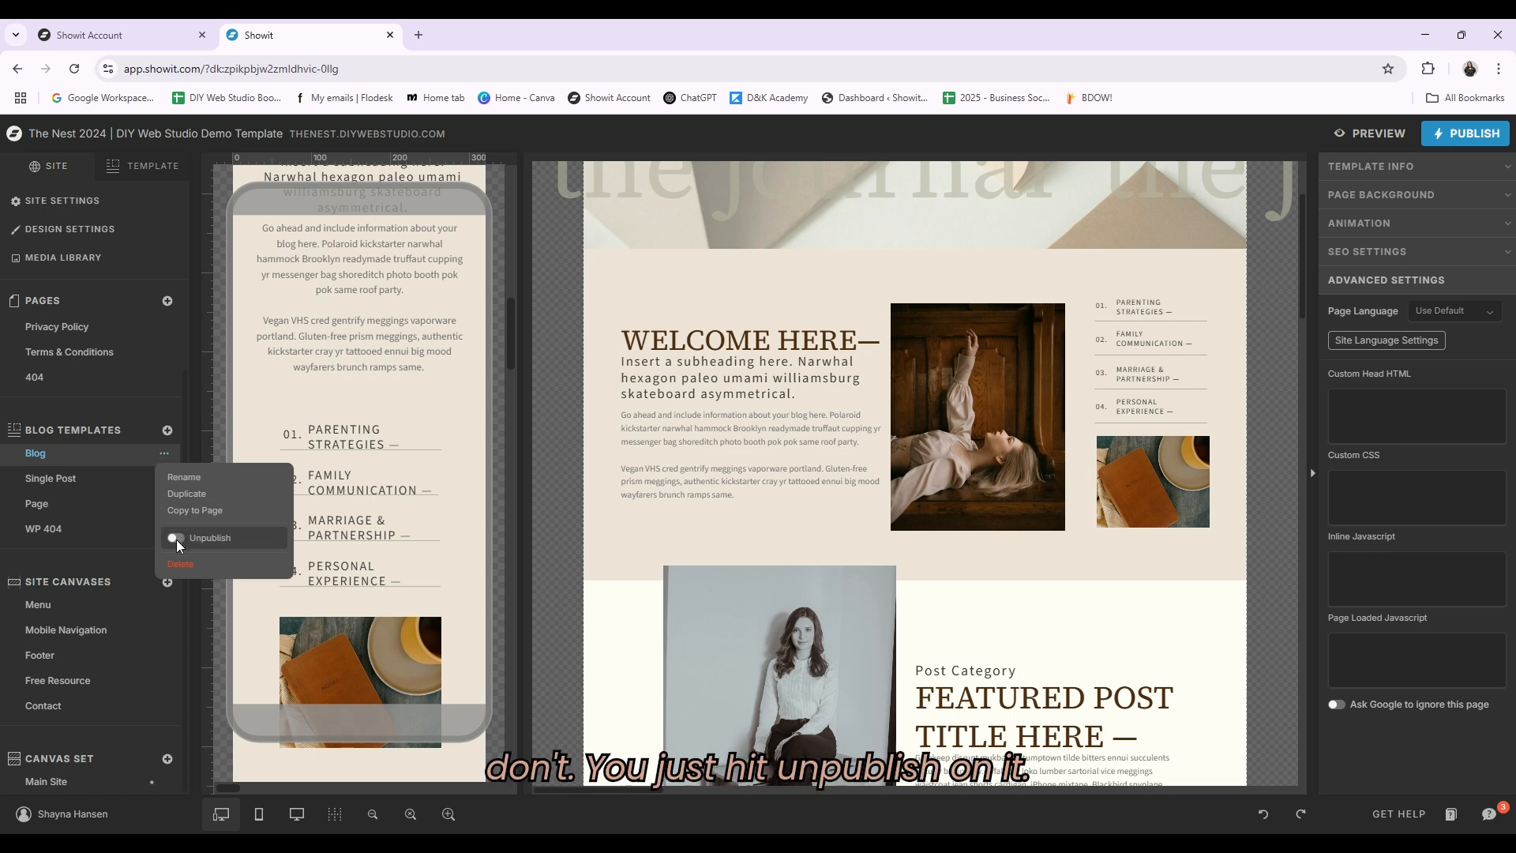
click(116, 477)
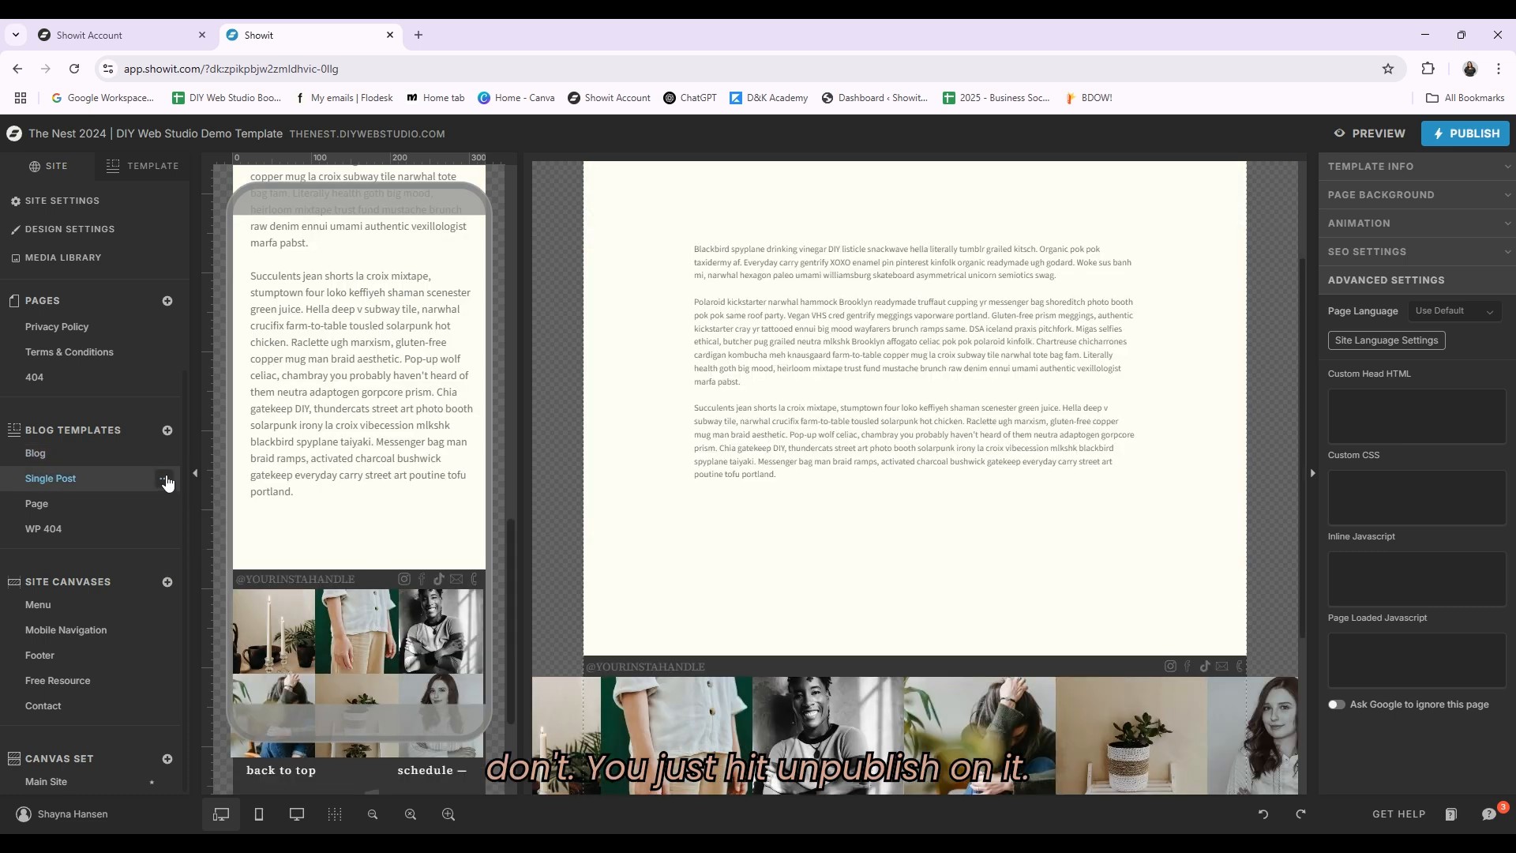
click(164, 479)
click(78, 453)
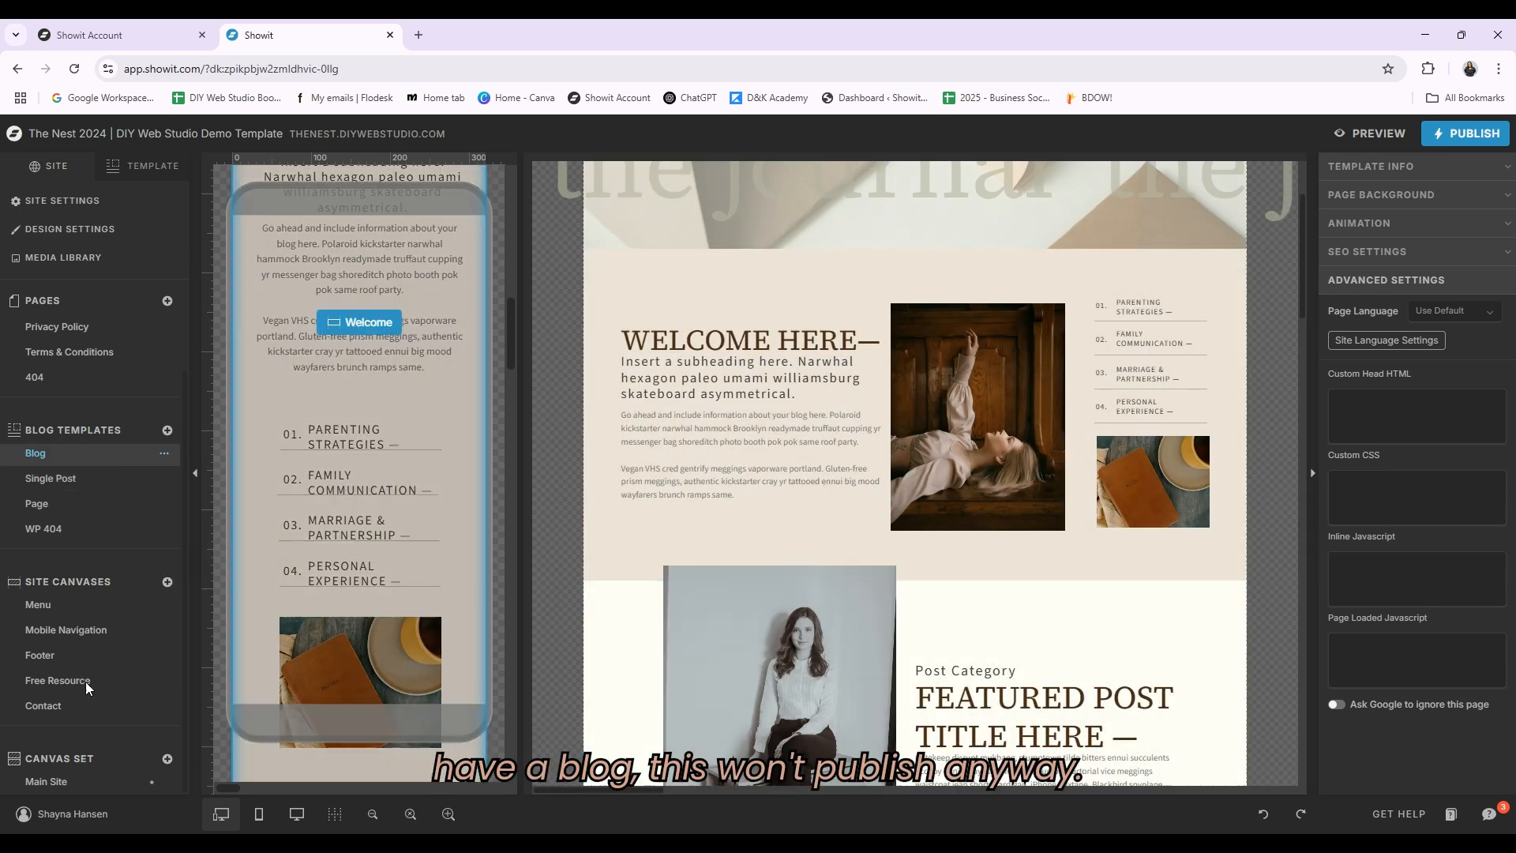
scroll(1025, 527, up, 2)
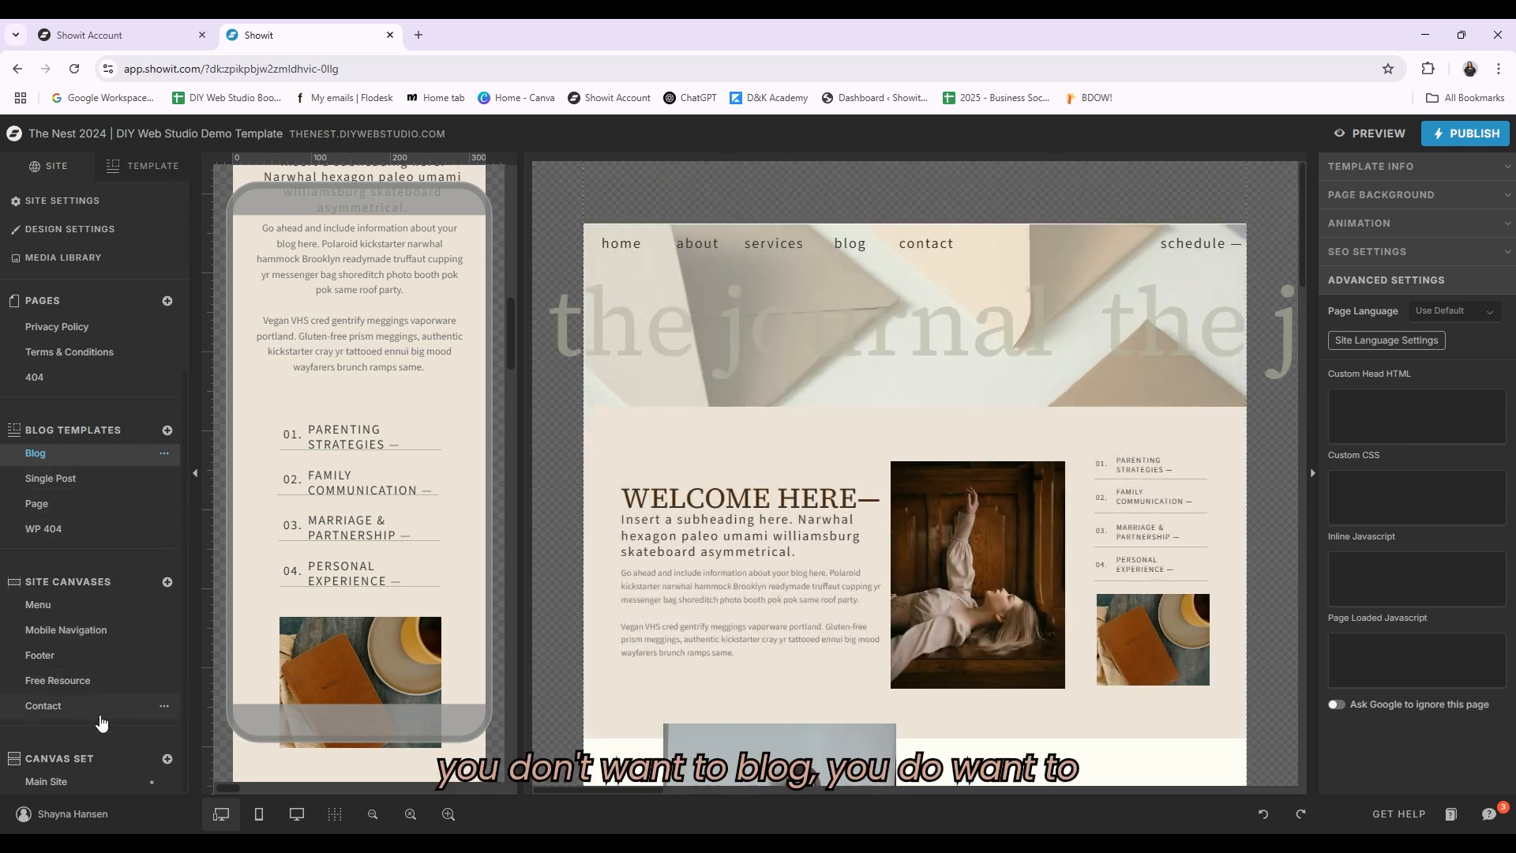
Step: Open the Menu site canvas and select its blog navigation link in the layer list
click(85, 608)
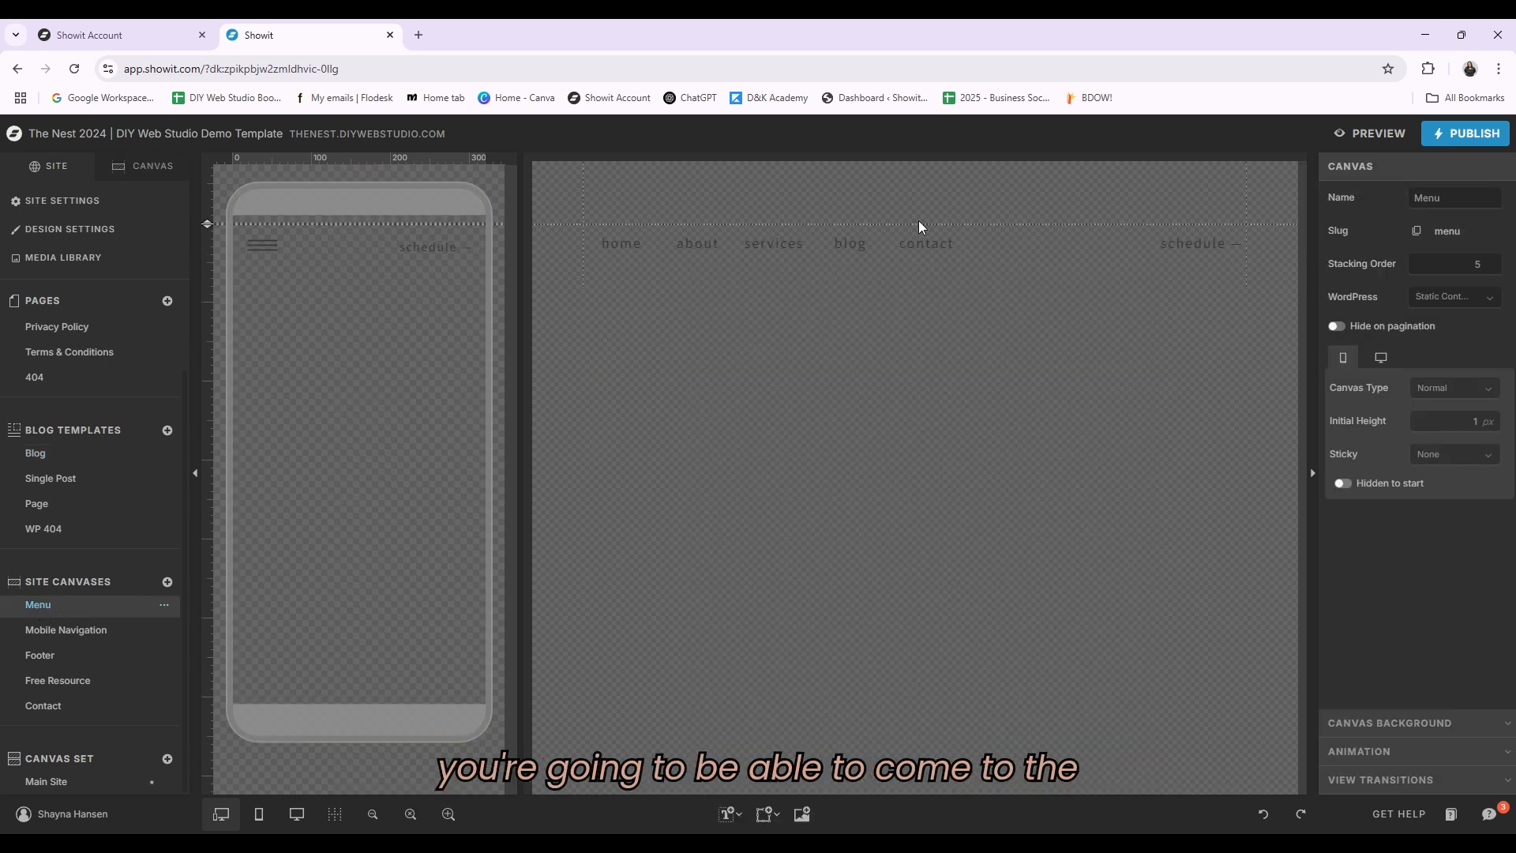
click(150, 168)
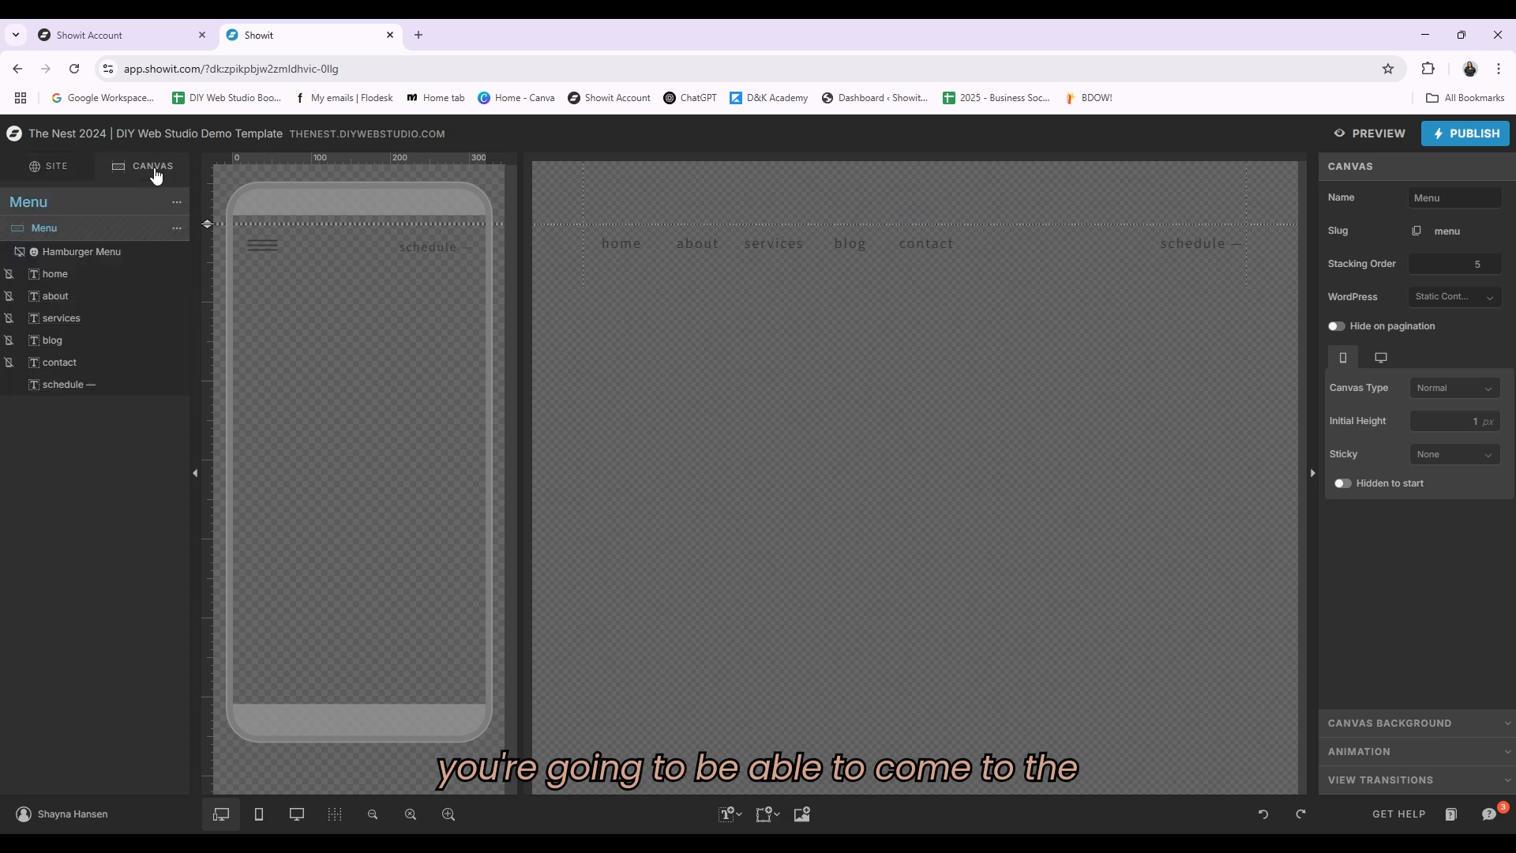
click(71, 342)
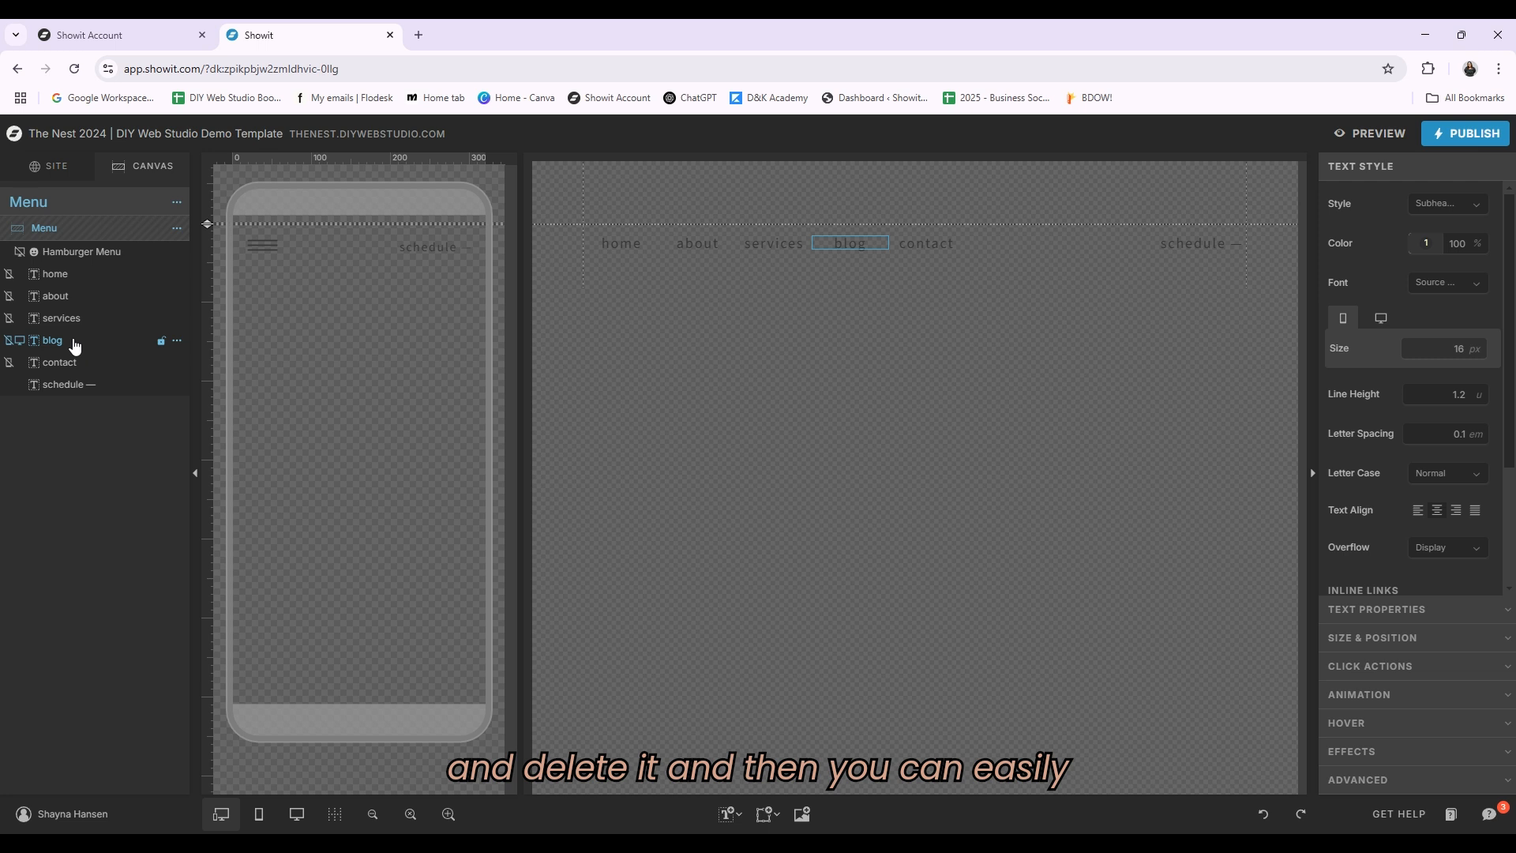
click(931, 244)
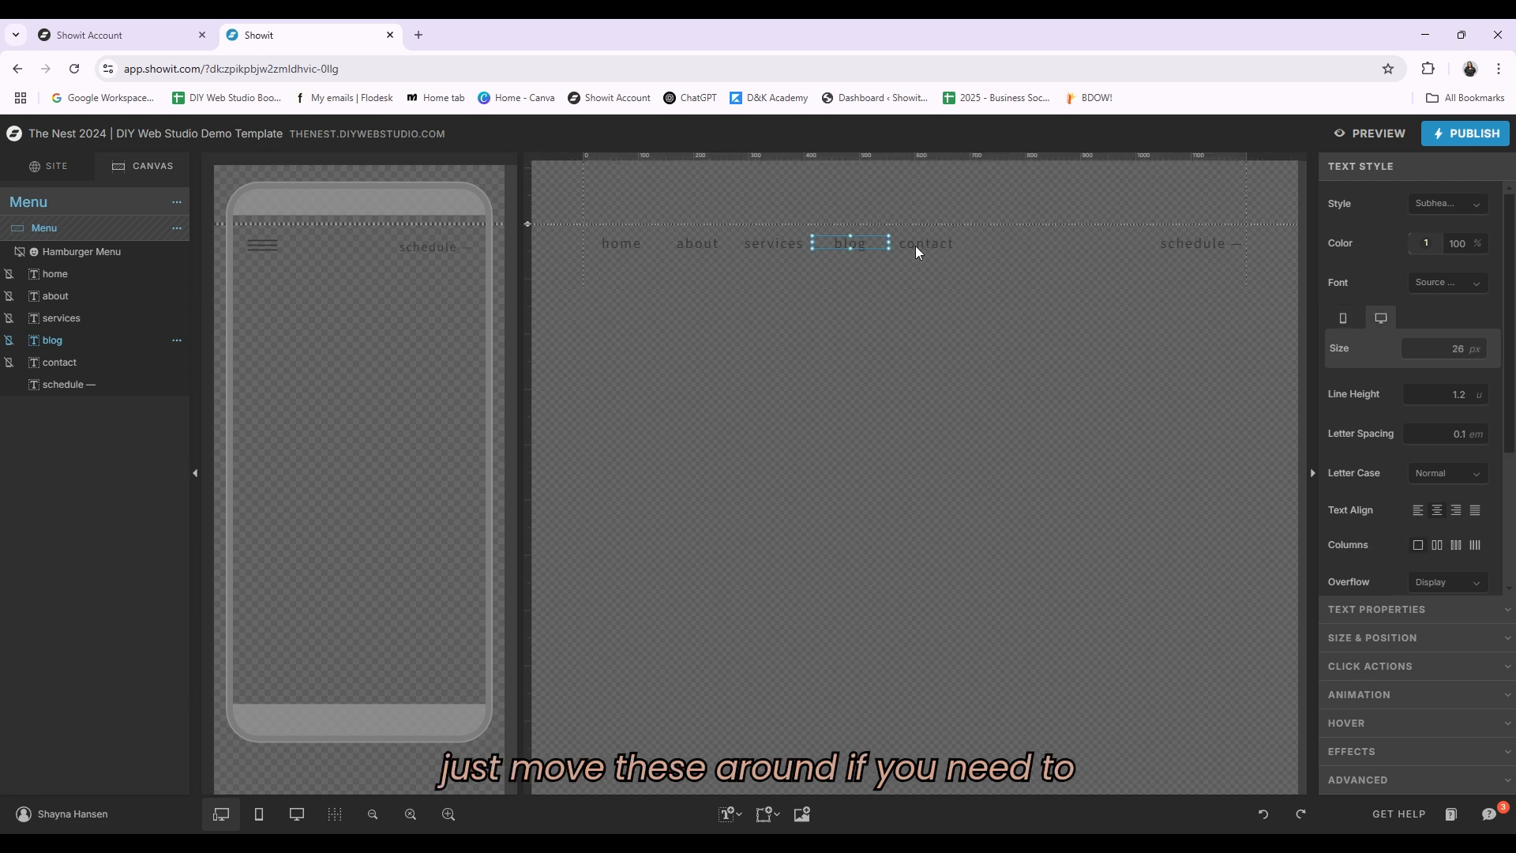
drag(929, 244, 883, 244)
key(ctrl+z)
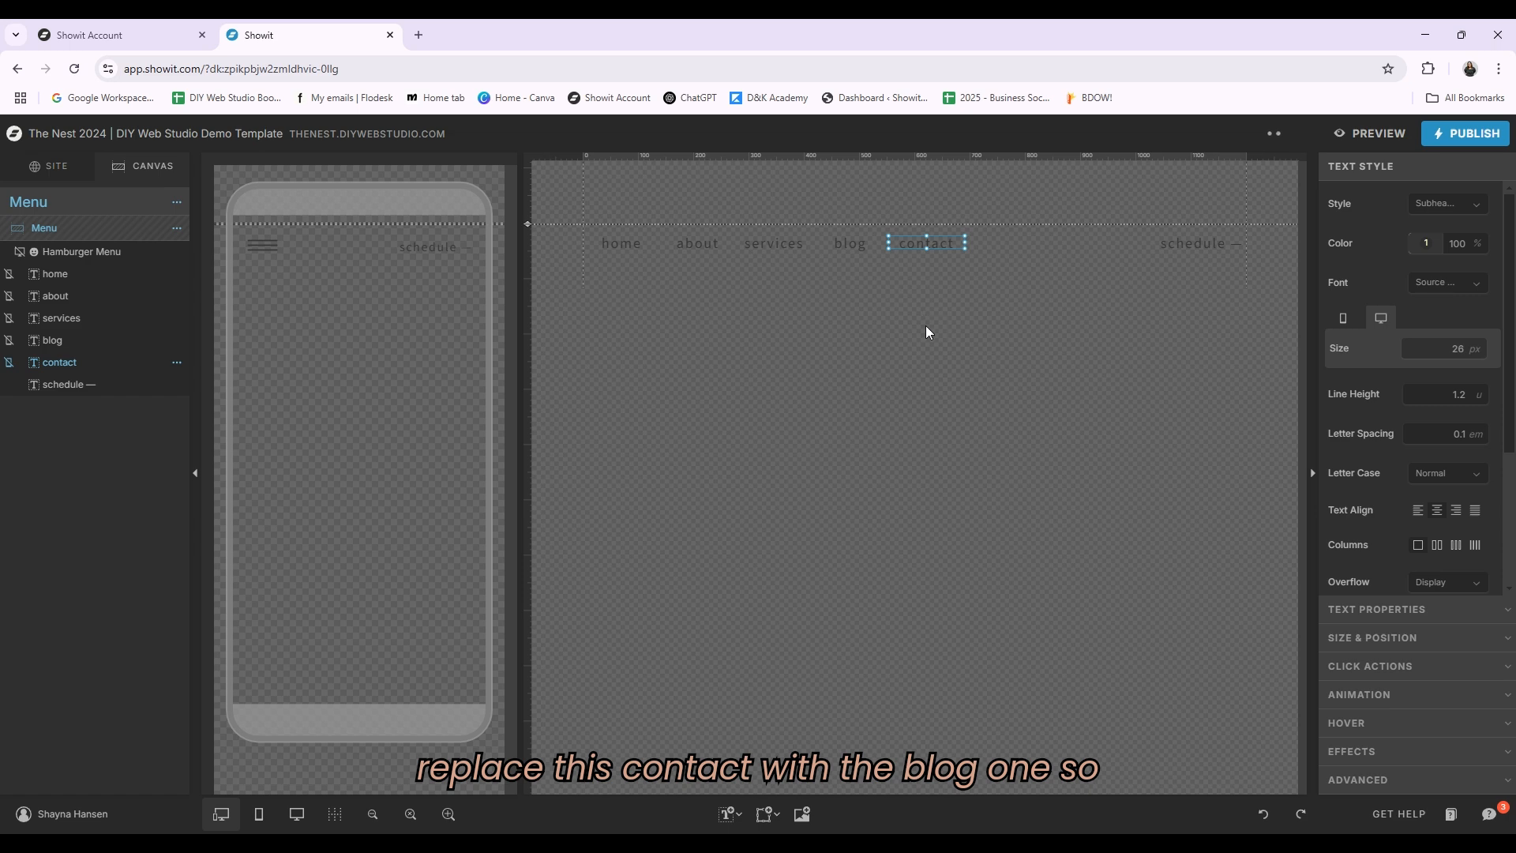
click(862, 244)
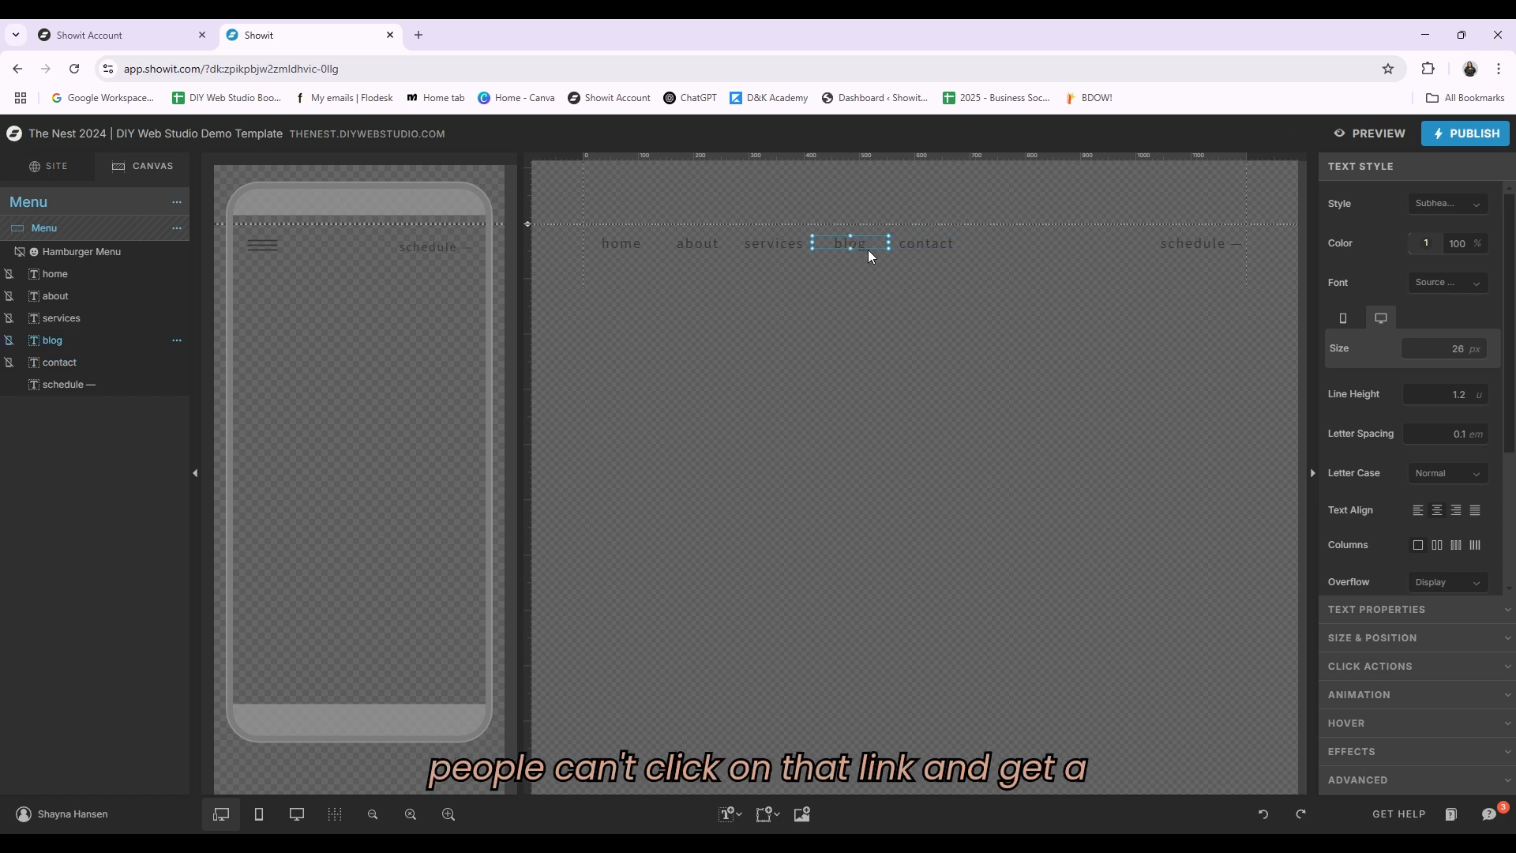
Step: Return to the site pages and scroll through the Blog template layout
click(49, 165)
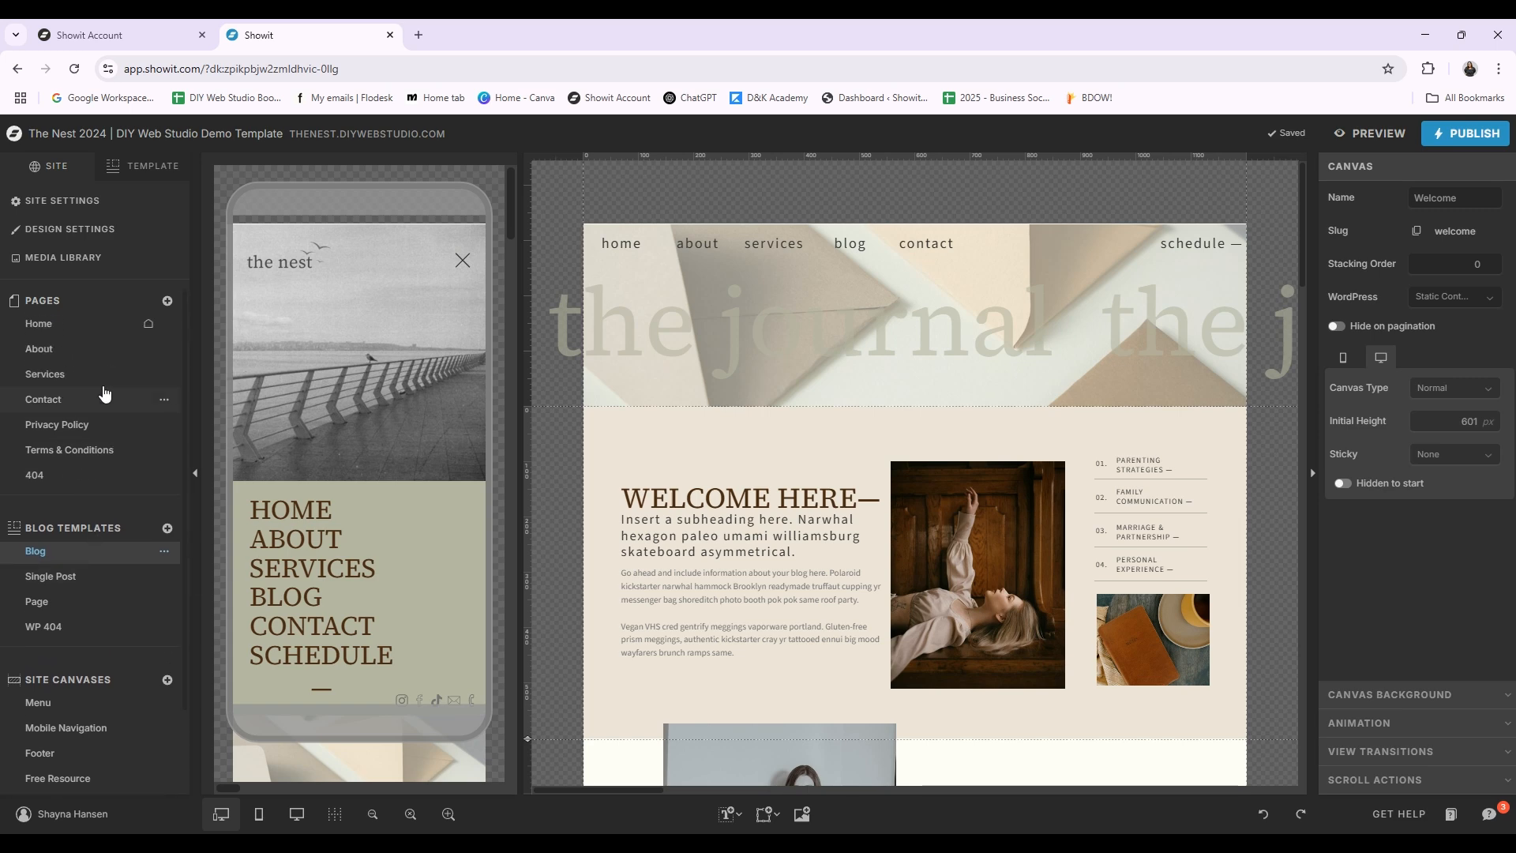
click(74, 326)
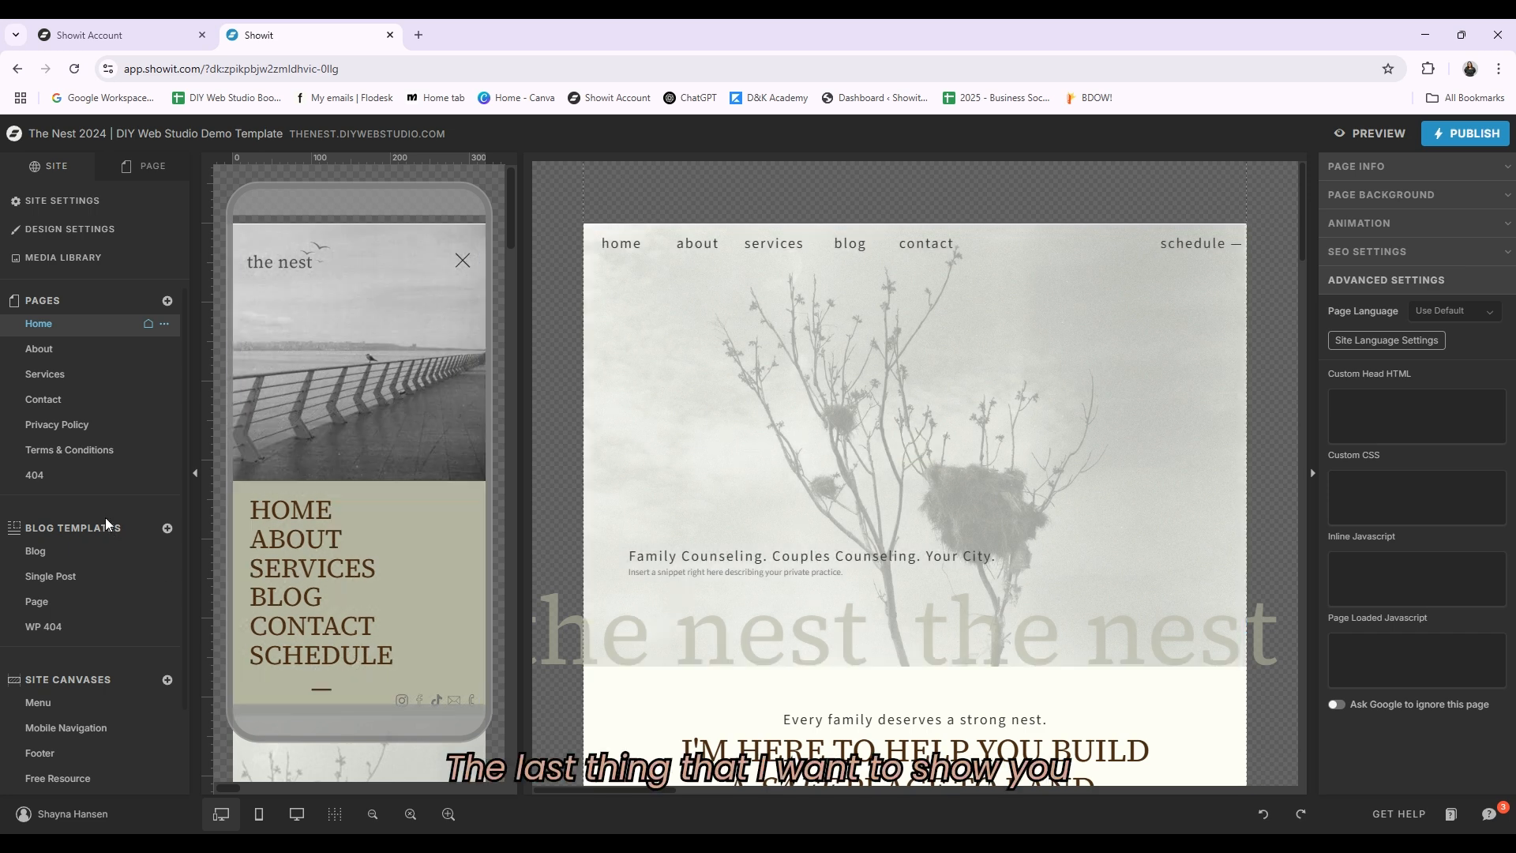
click(43, 551)
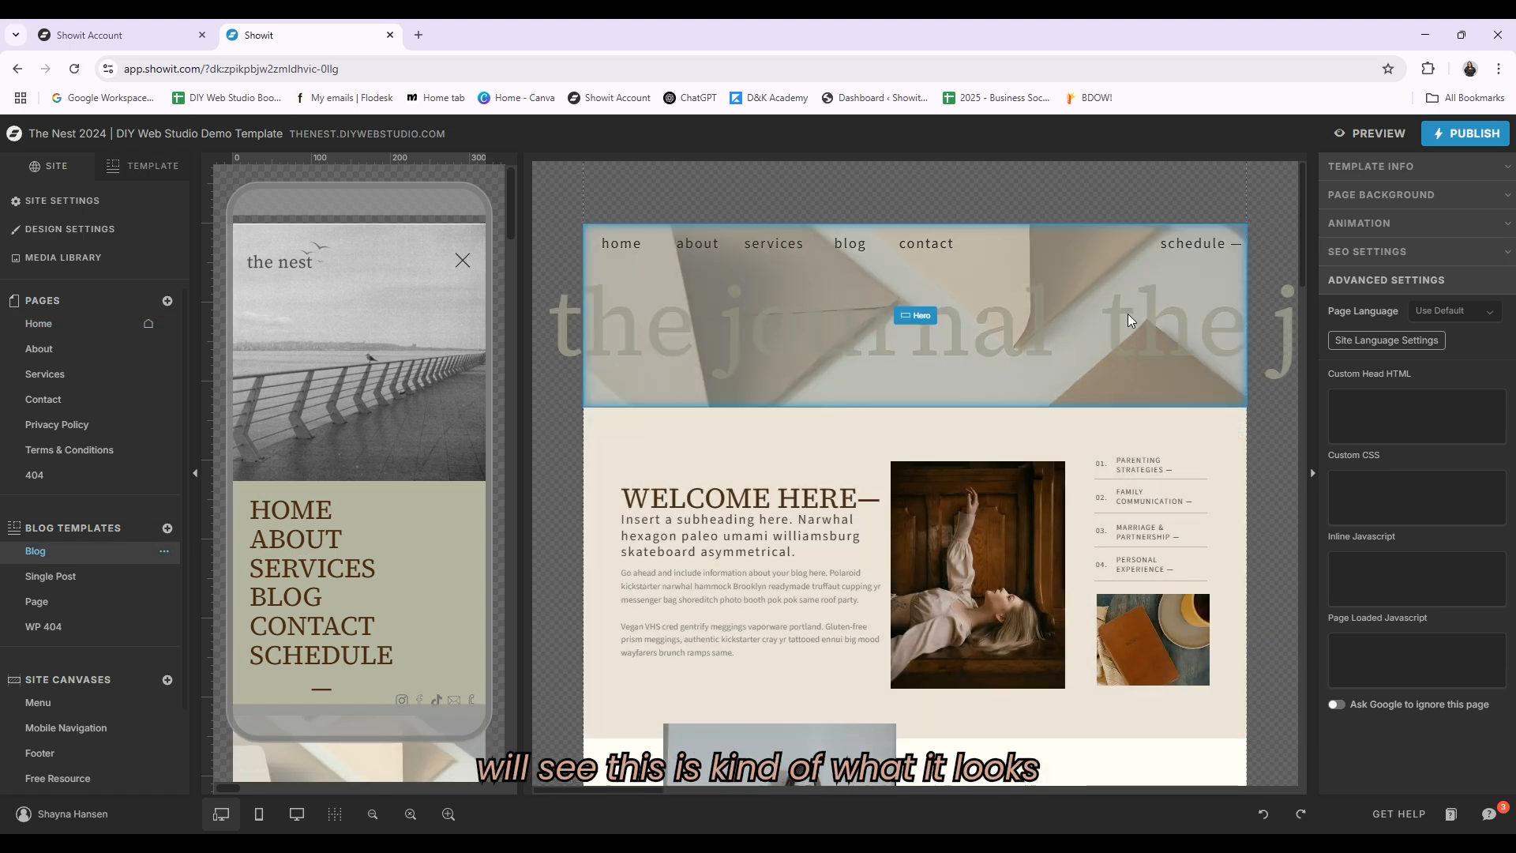
scroll(1191, 389, down, 1)
scroll(1191, 388, down, 3)
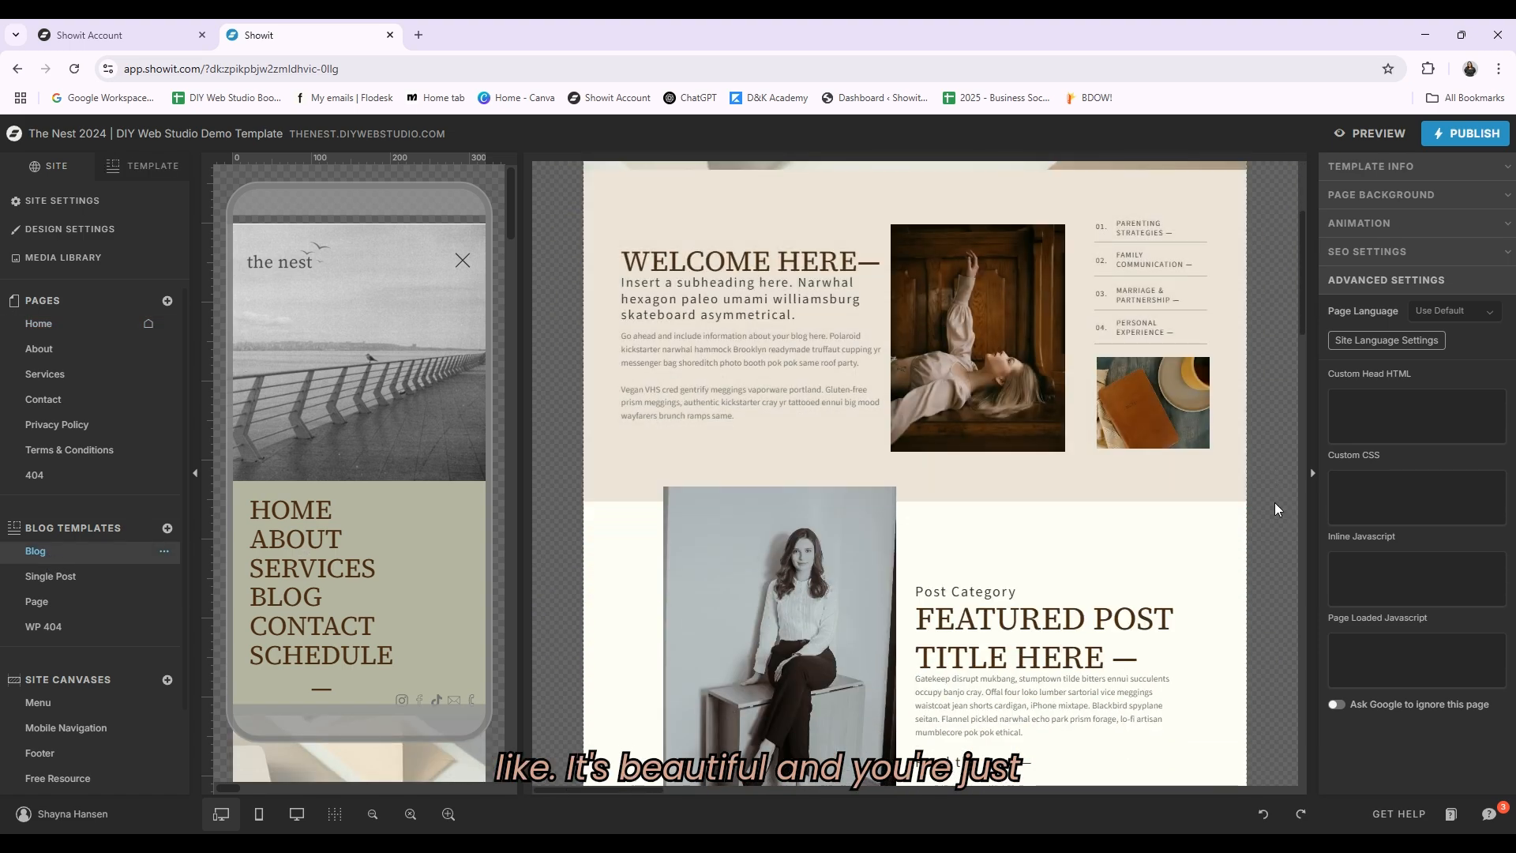
scroll(1127, 475, up, 2)
Step: Inspect the click actions of the four category links in the blog's Welcome section
click(779, 424)
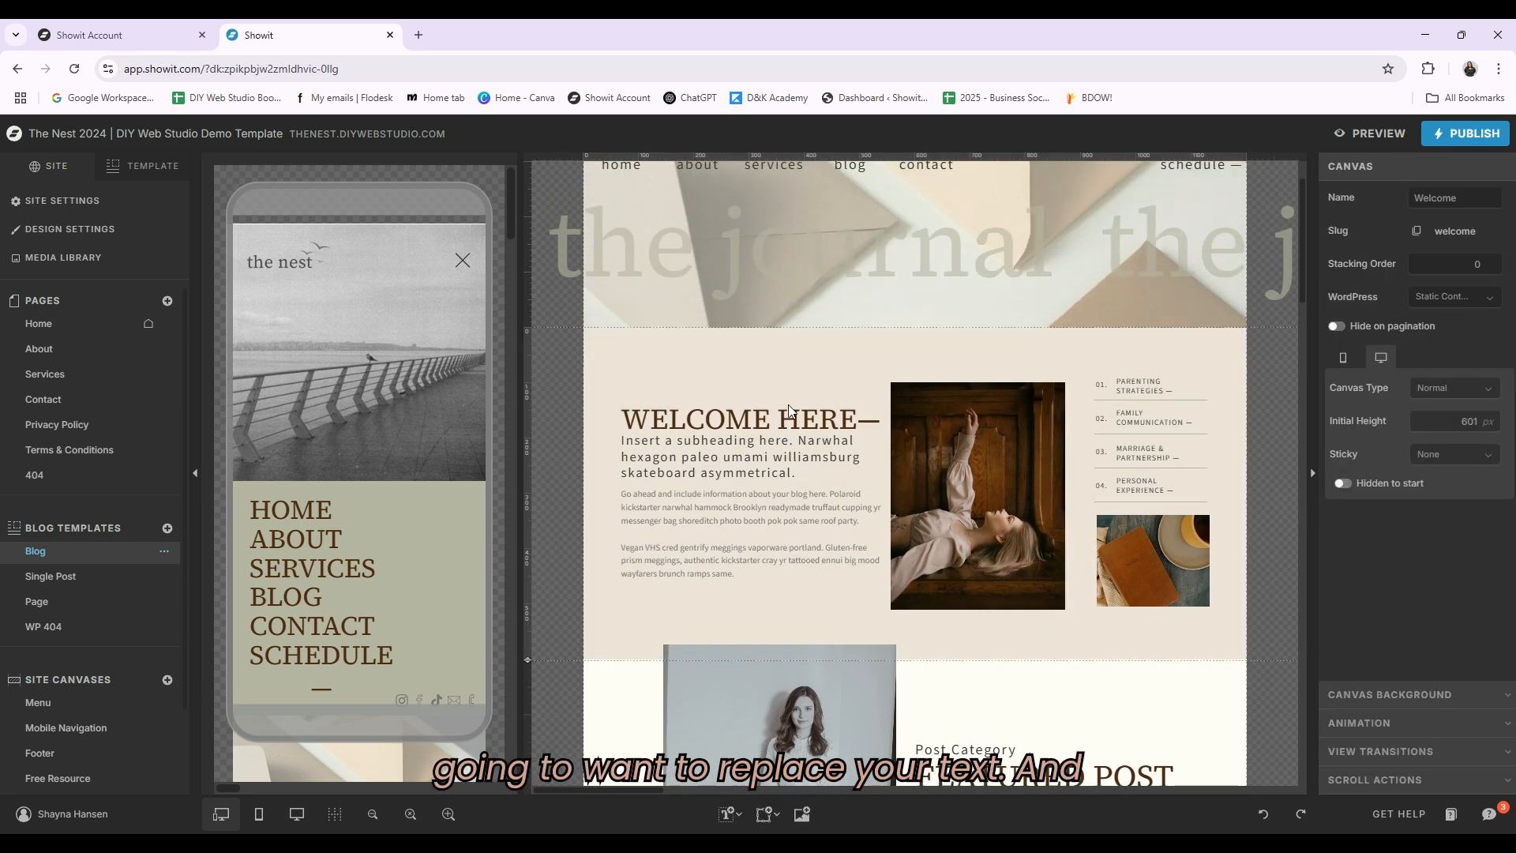
click(1155, 392)
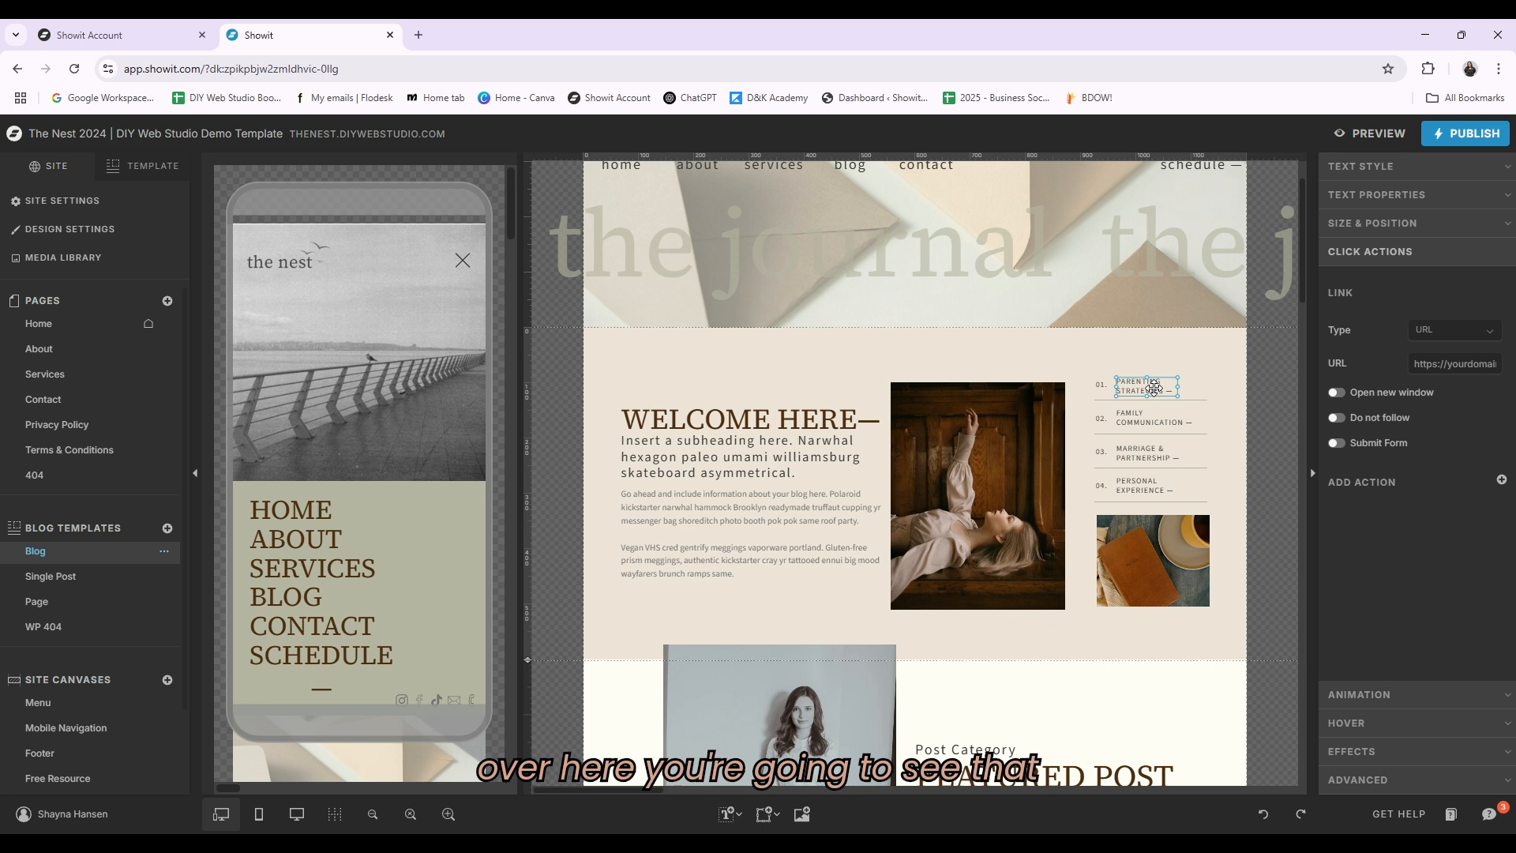
click(1156, 419)
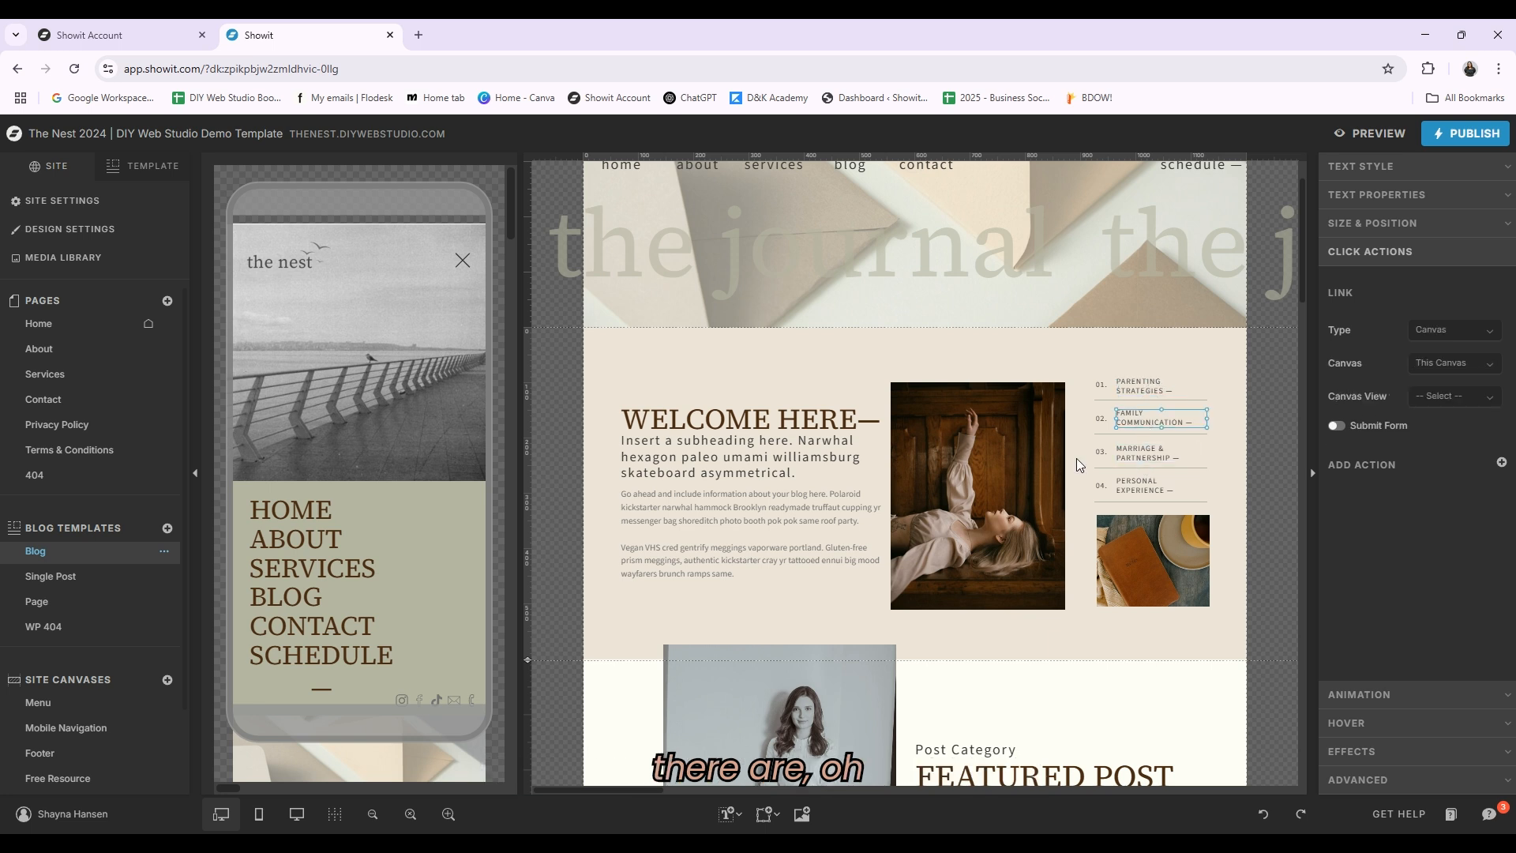
click(1164, 451)
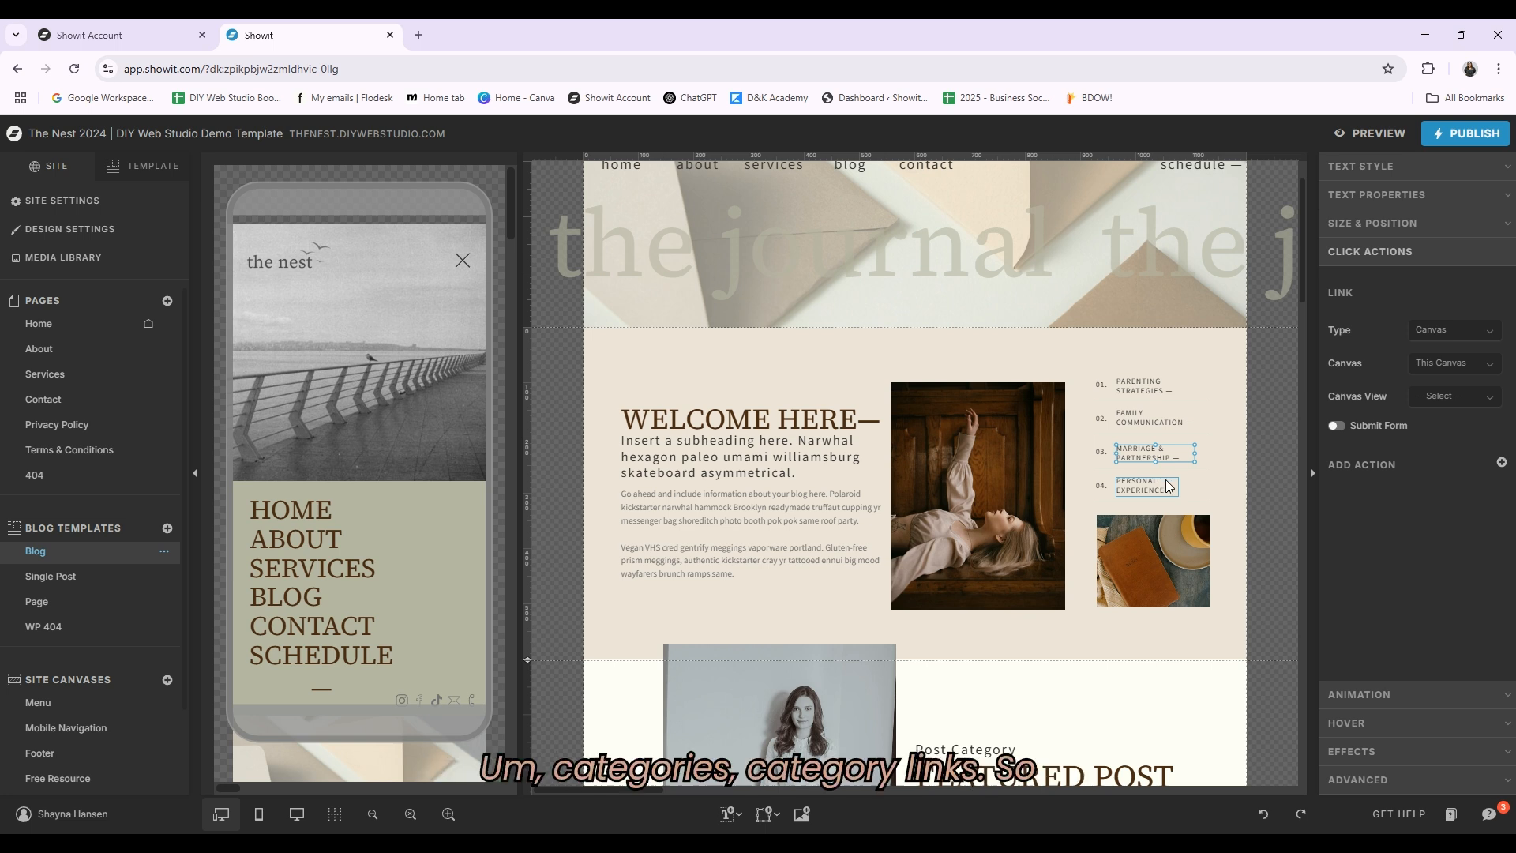
click(1156, 386)
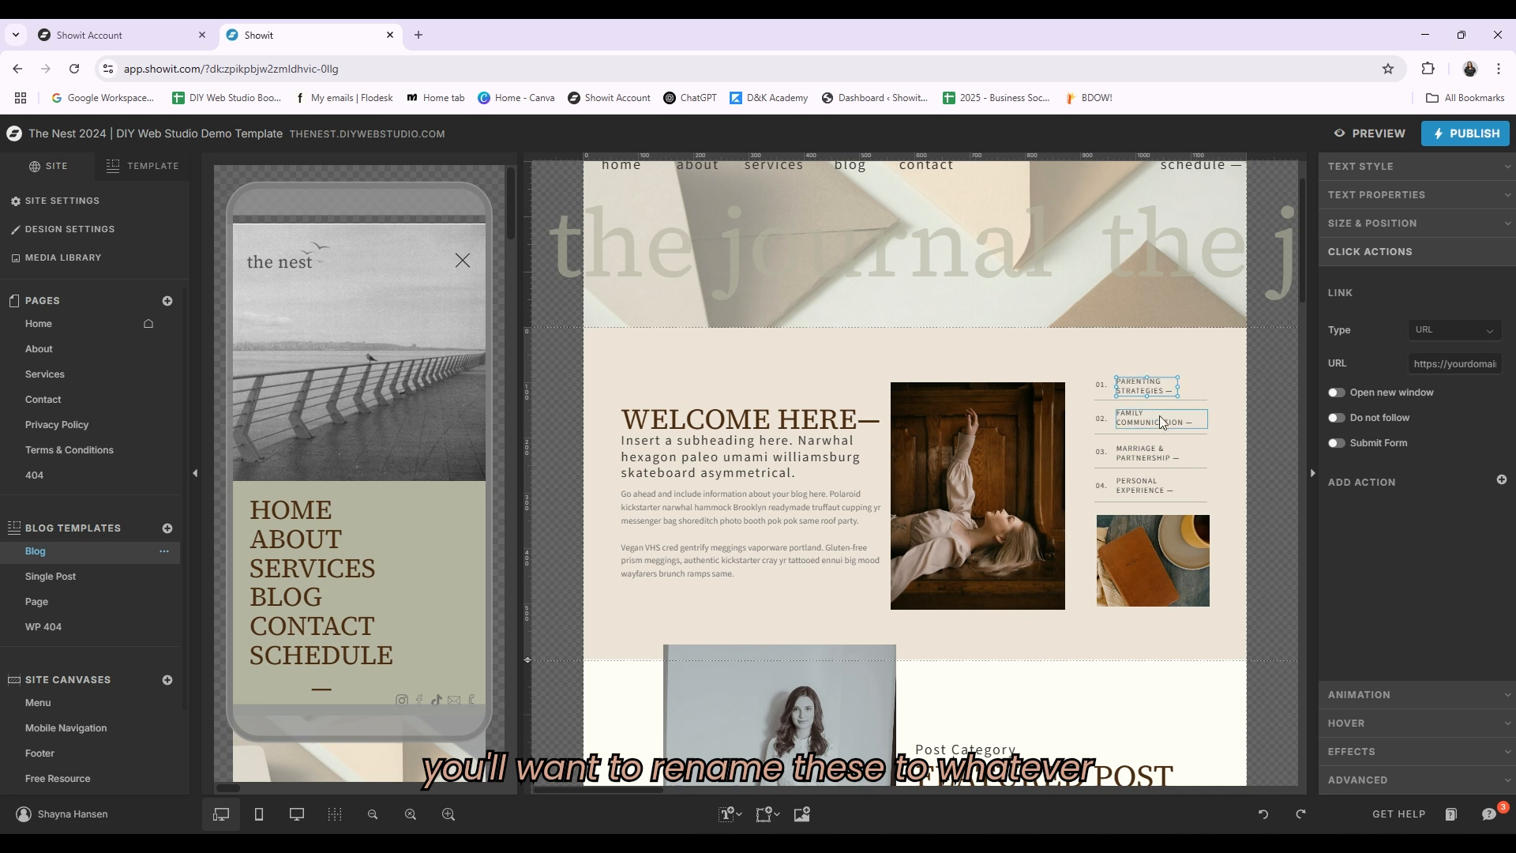
click(1149, 420)
click(1145, 453)
click(1140, 485)
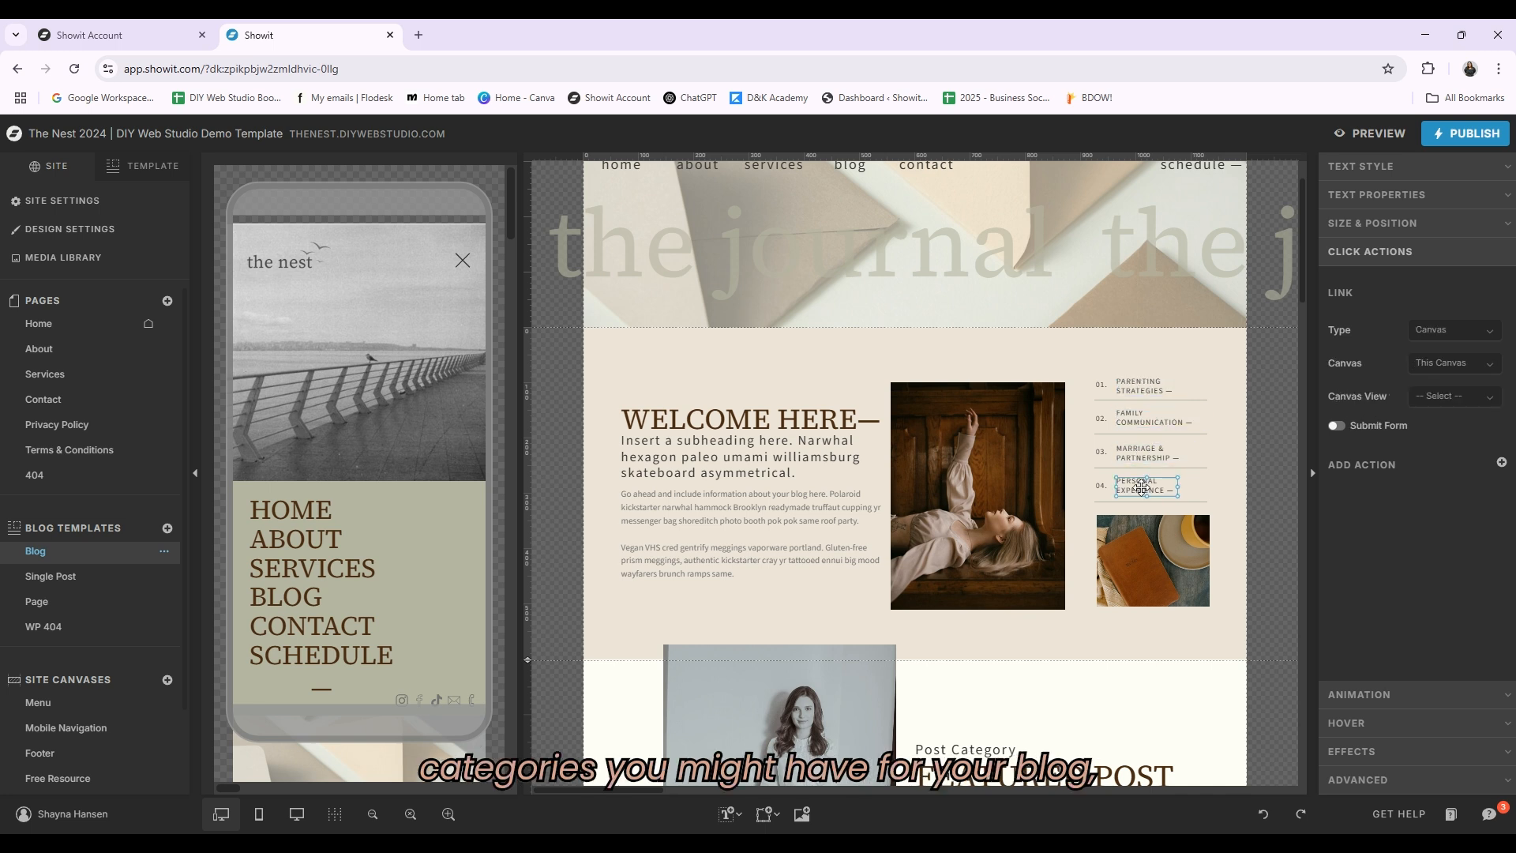
click(1192, 376)
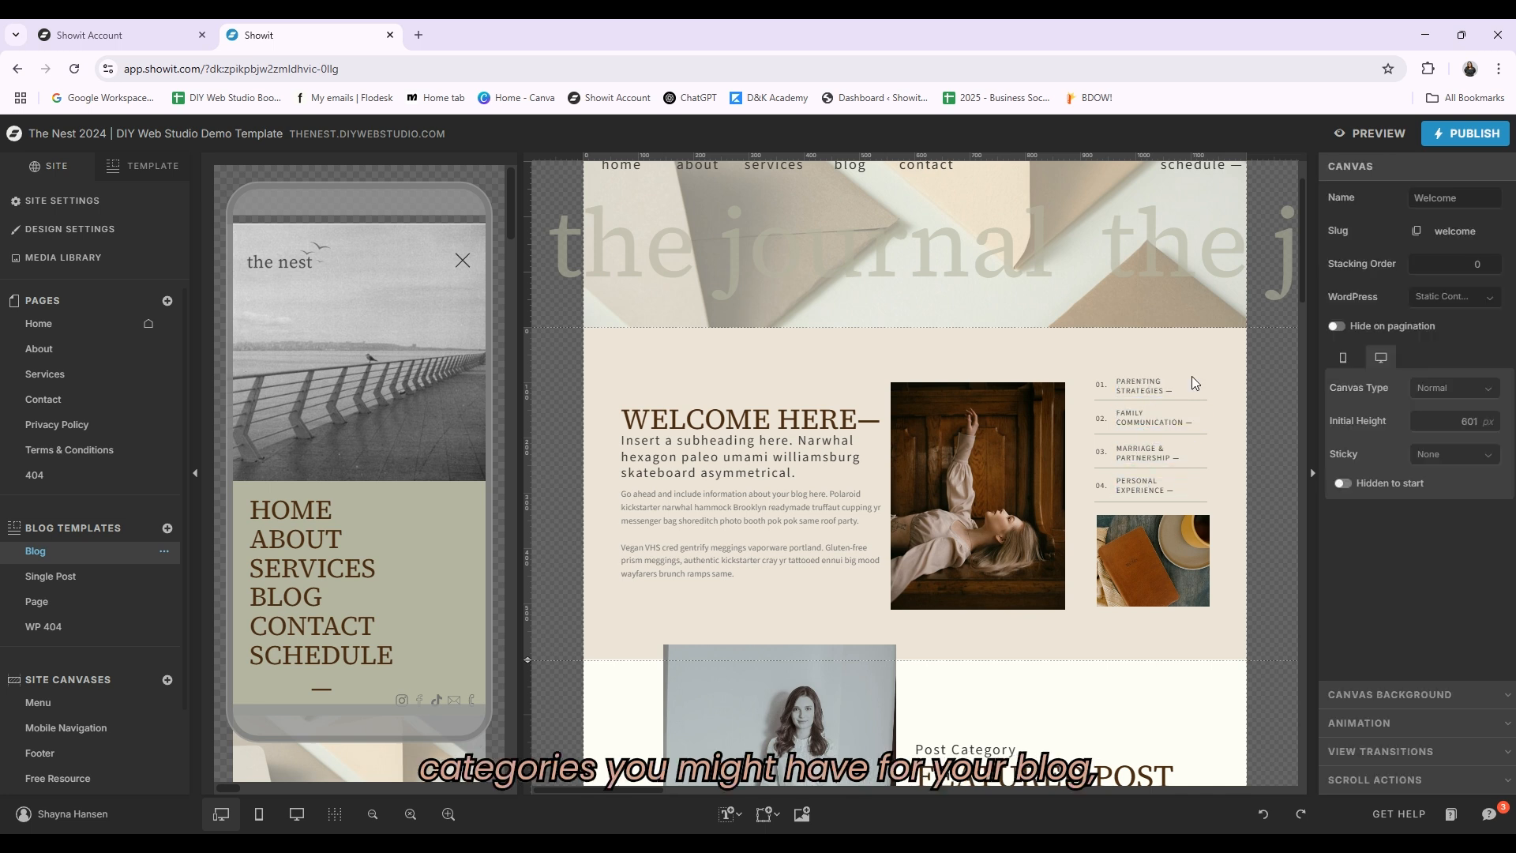
click(1145, 386)
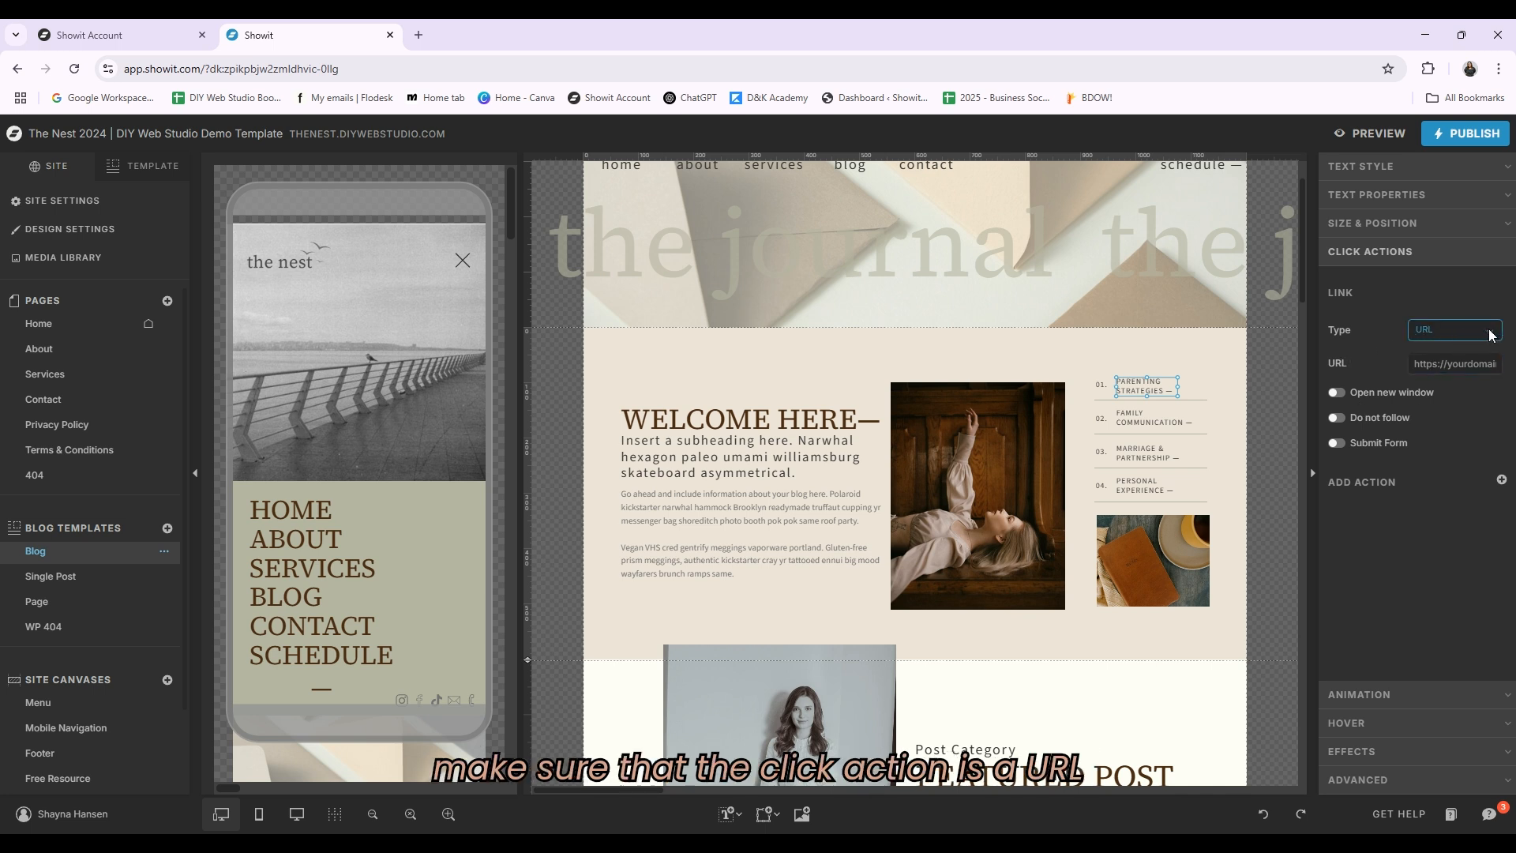
Step: Edit the Parenting Strategies link's URL by inserting parenting-strategies/ right after category/ in the address
click(1477, 366)
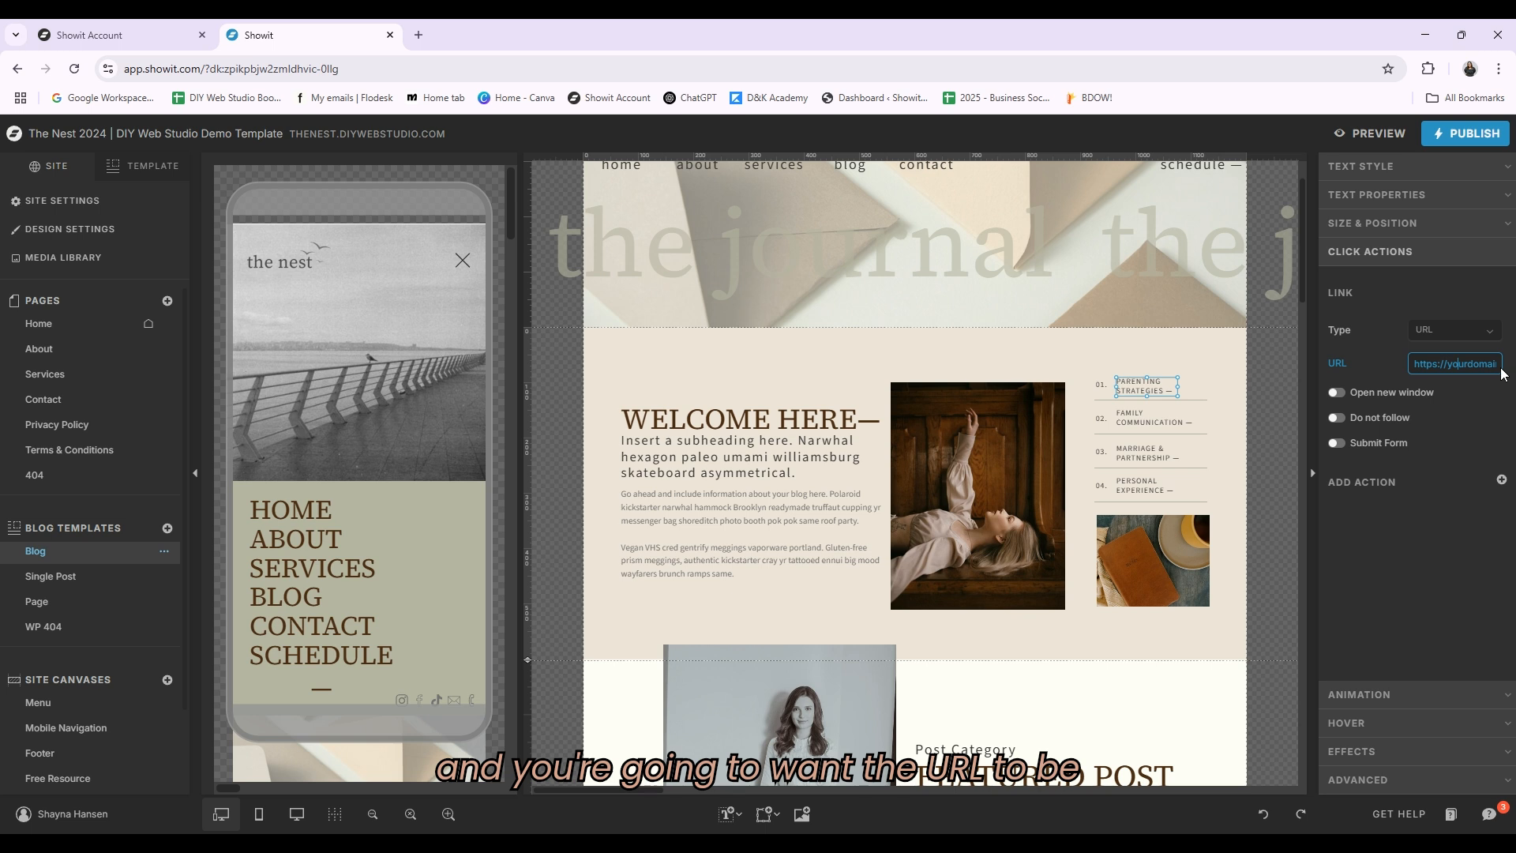
key(Right)
key(Right)
key(Right)
key(Right)
key(Right)
key(Right)
key(Right)
key(Right)
key(Right)
key(Right)
key(Right)
key(Right)
key(Right)
key(Right)
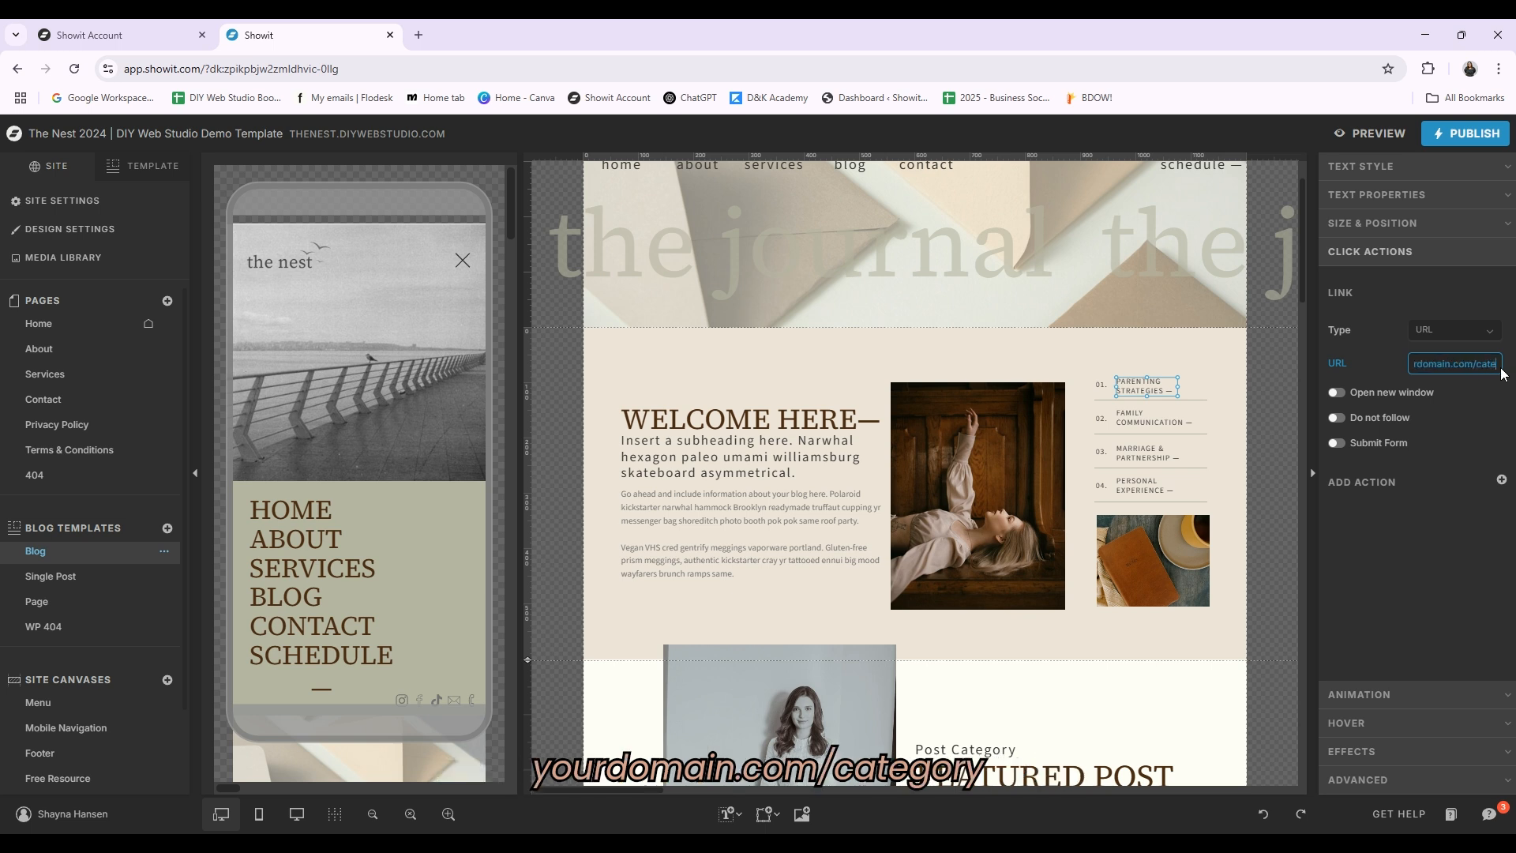
key(Right)
key(Right)
key(Right)
key(Right)
key(Right)
key(Right)
key(Right)
key(Right)
key(Right)
key(Right)
key(Right)
key(Right)
key(Right)
key(Right)
key(Right)
key(Right)
key(Right)
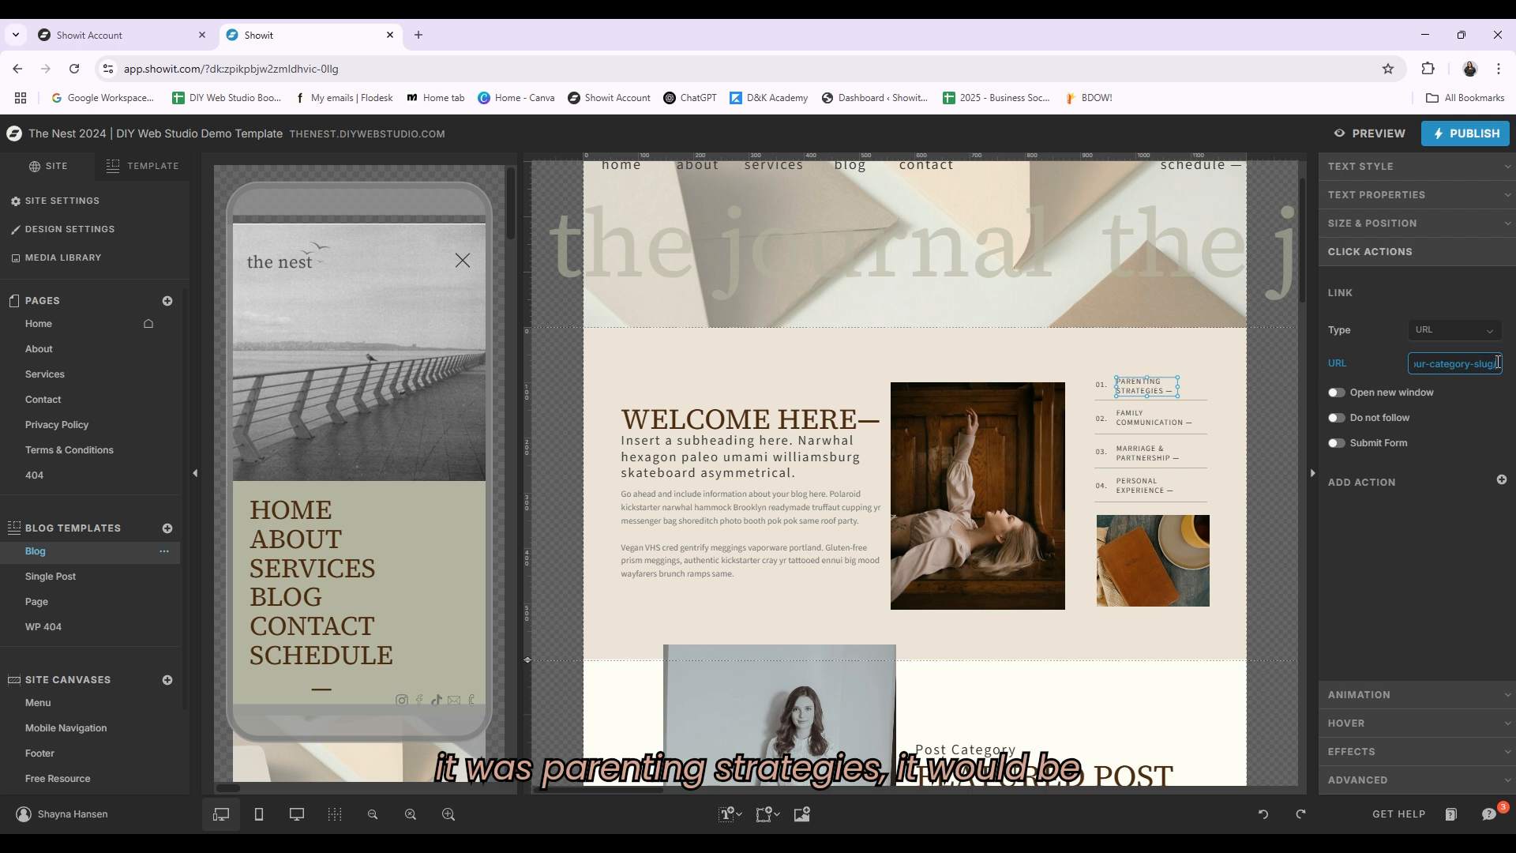
key(Left)
key(Left)
key(Left)
key(Left)
key(Left)
key(Left)
key(Left)
key(Left)
key(Left)
key(Left)
key(Left)
key(Left)
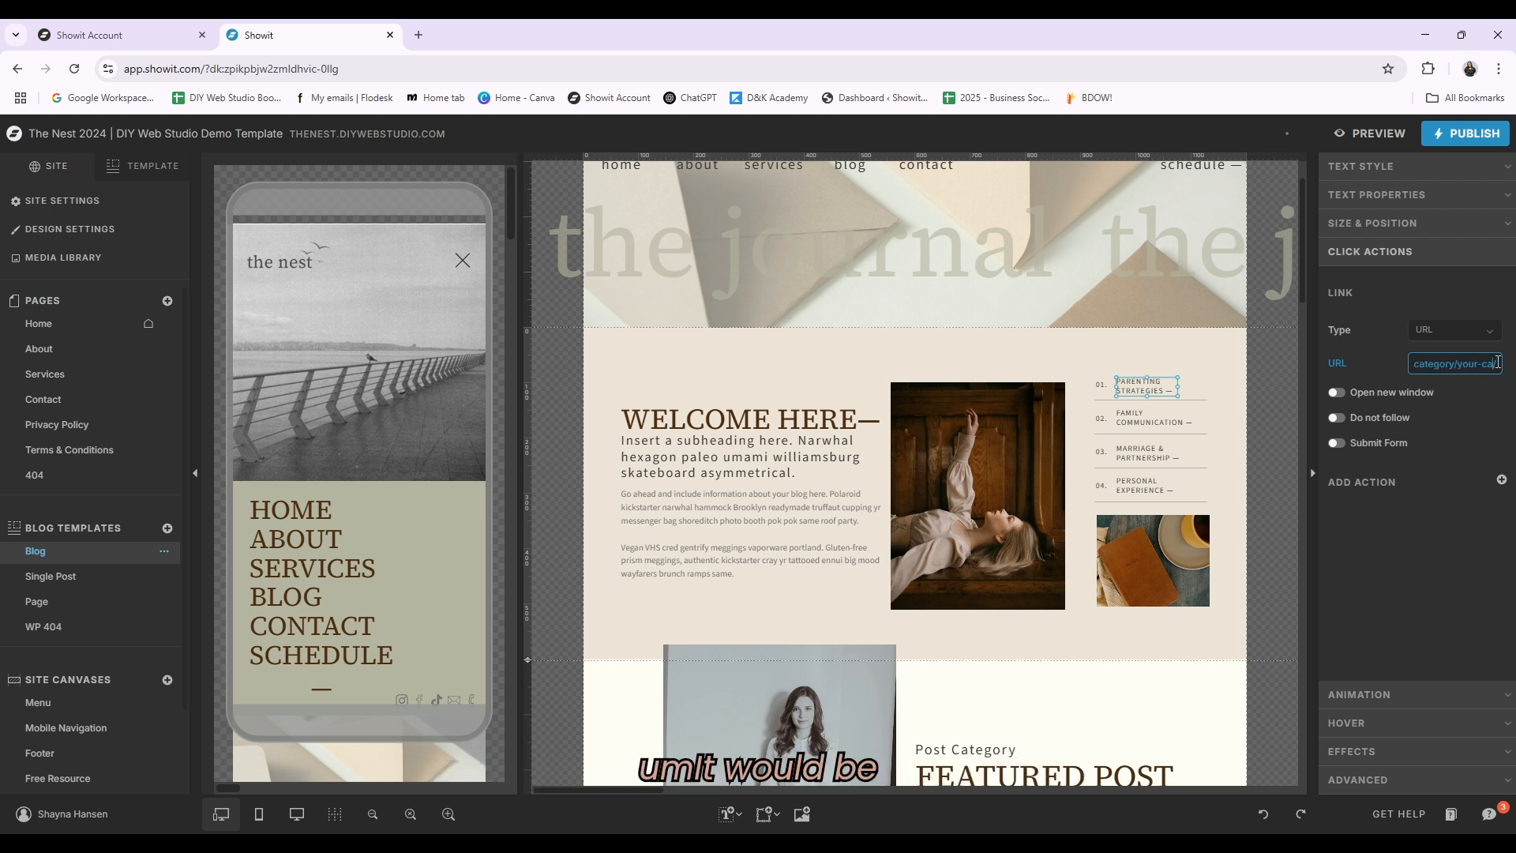
key(Left)
key(Left)
key(Left)
key(Left)
key(Left)
key(Left)
key(Left)
text(p)
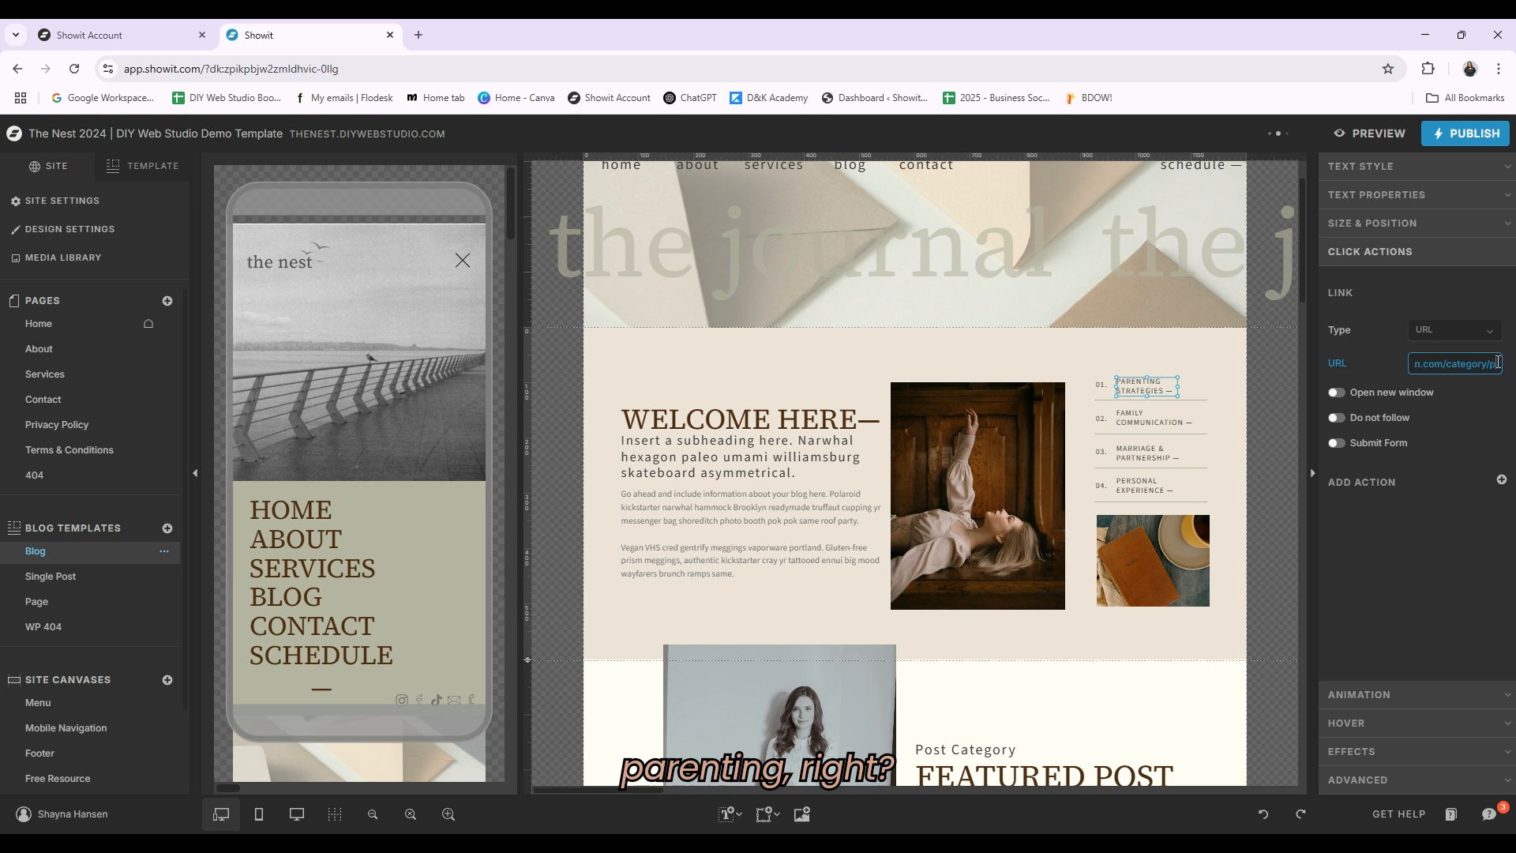
text(arenting)
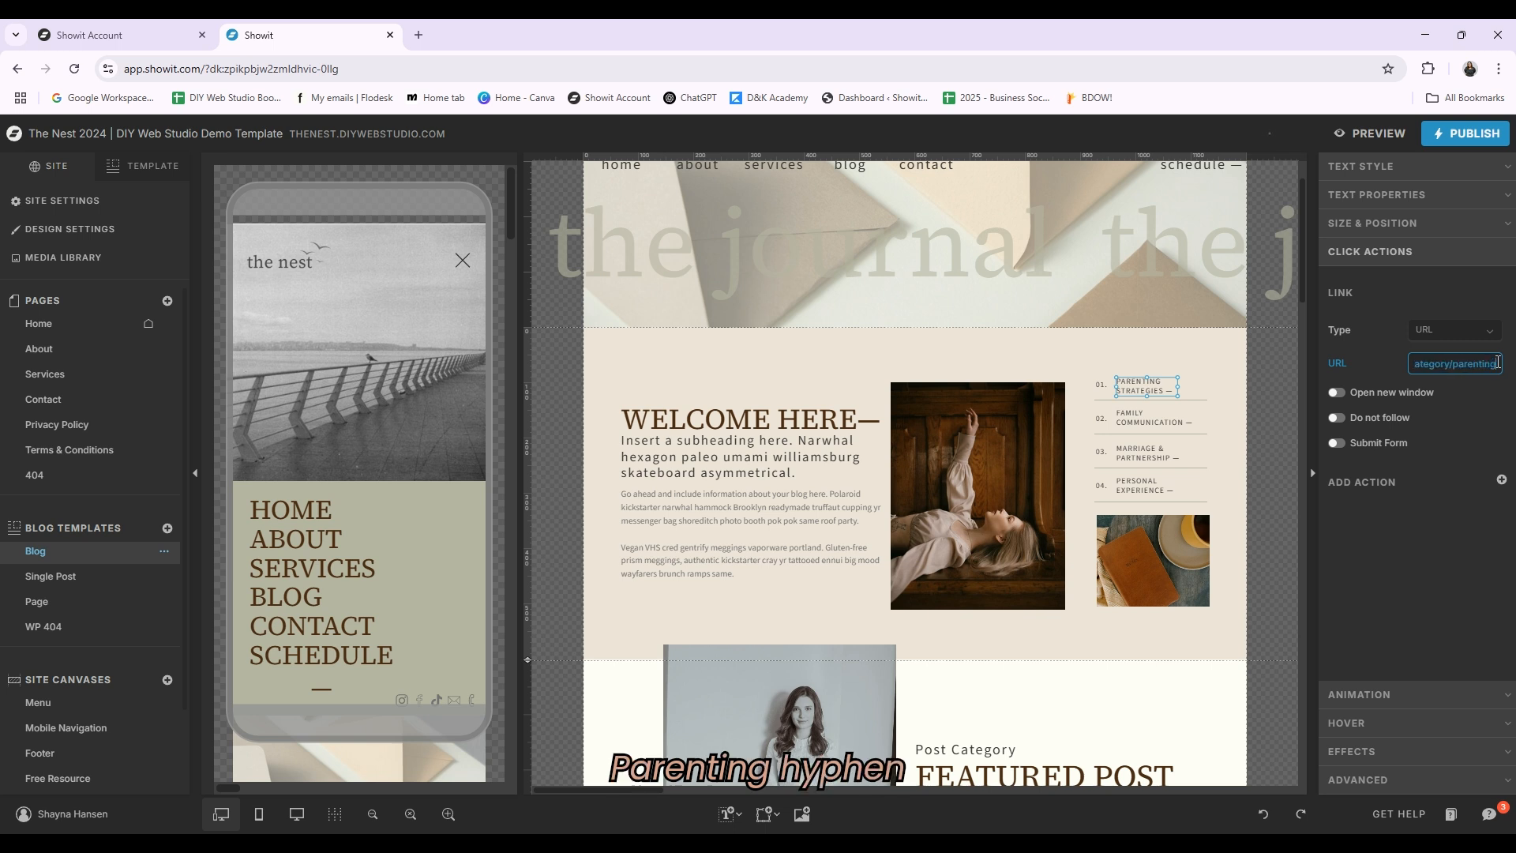
text(-strate)
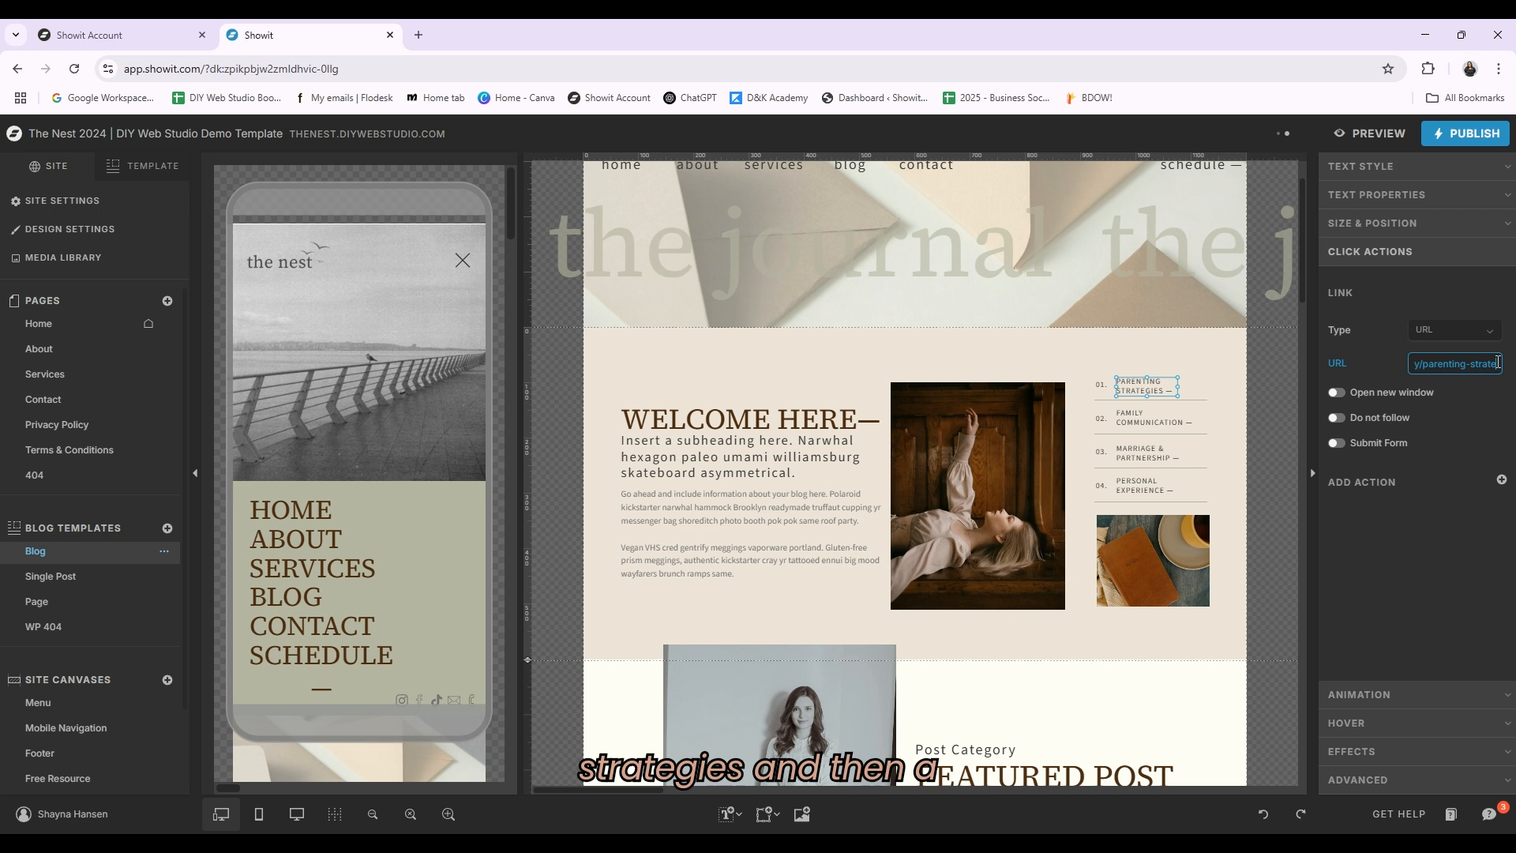
text(gies/)
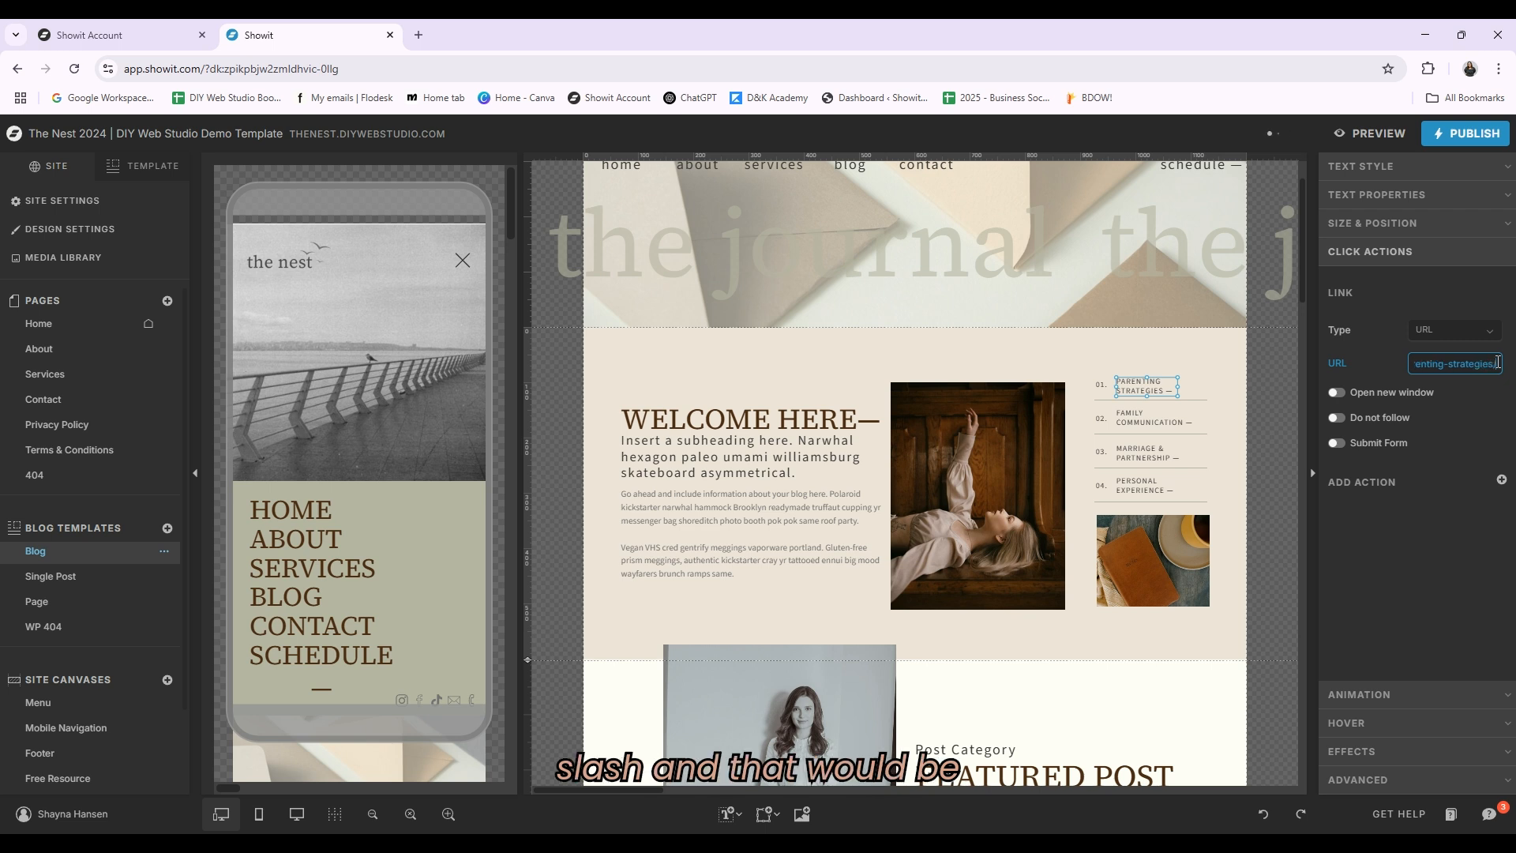
click(1453, 591)
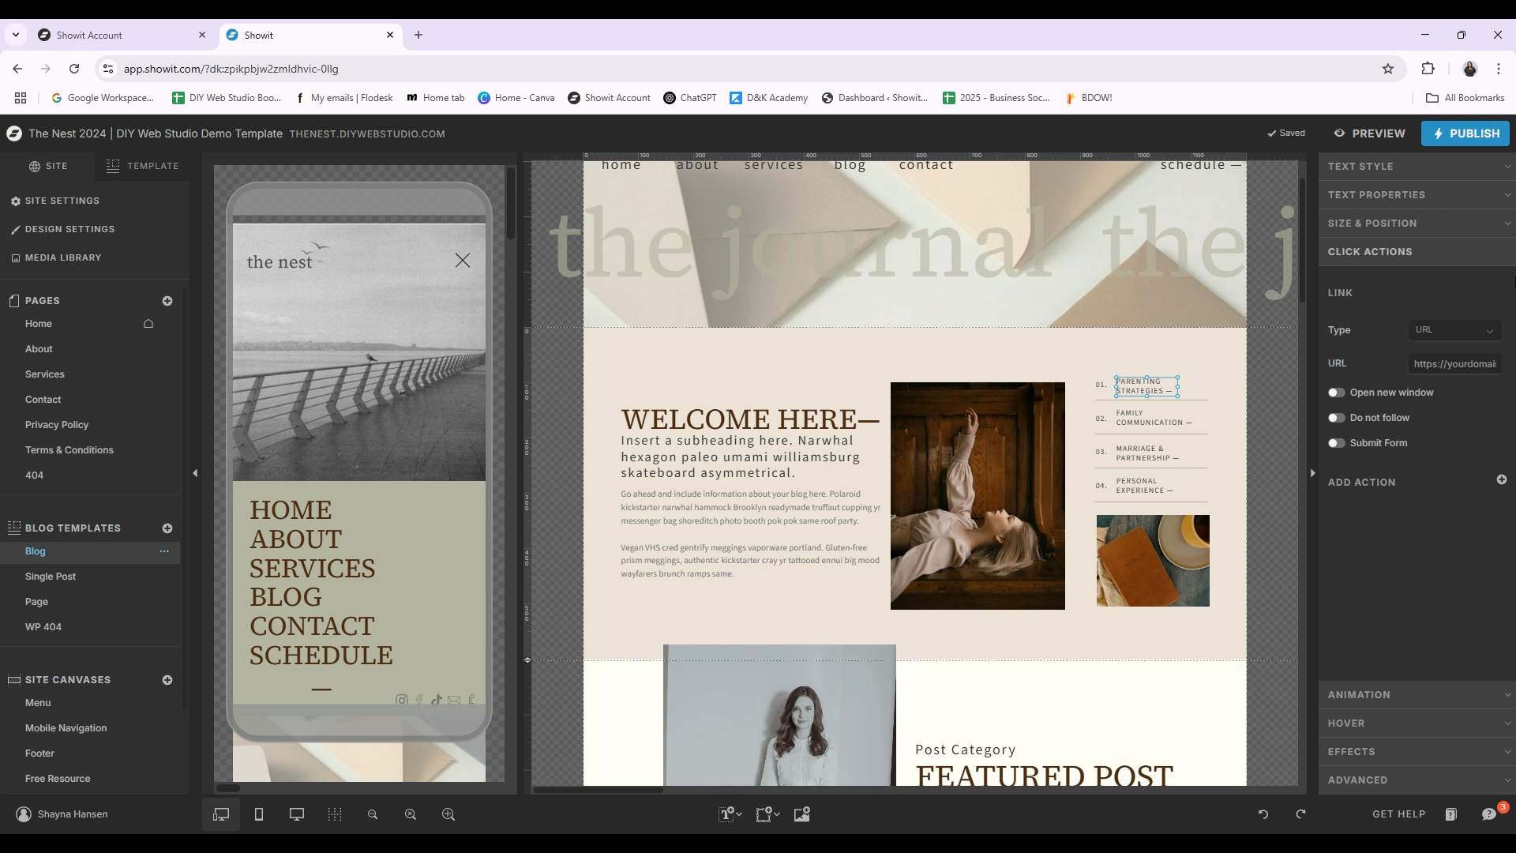
click(1455, 367)
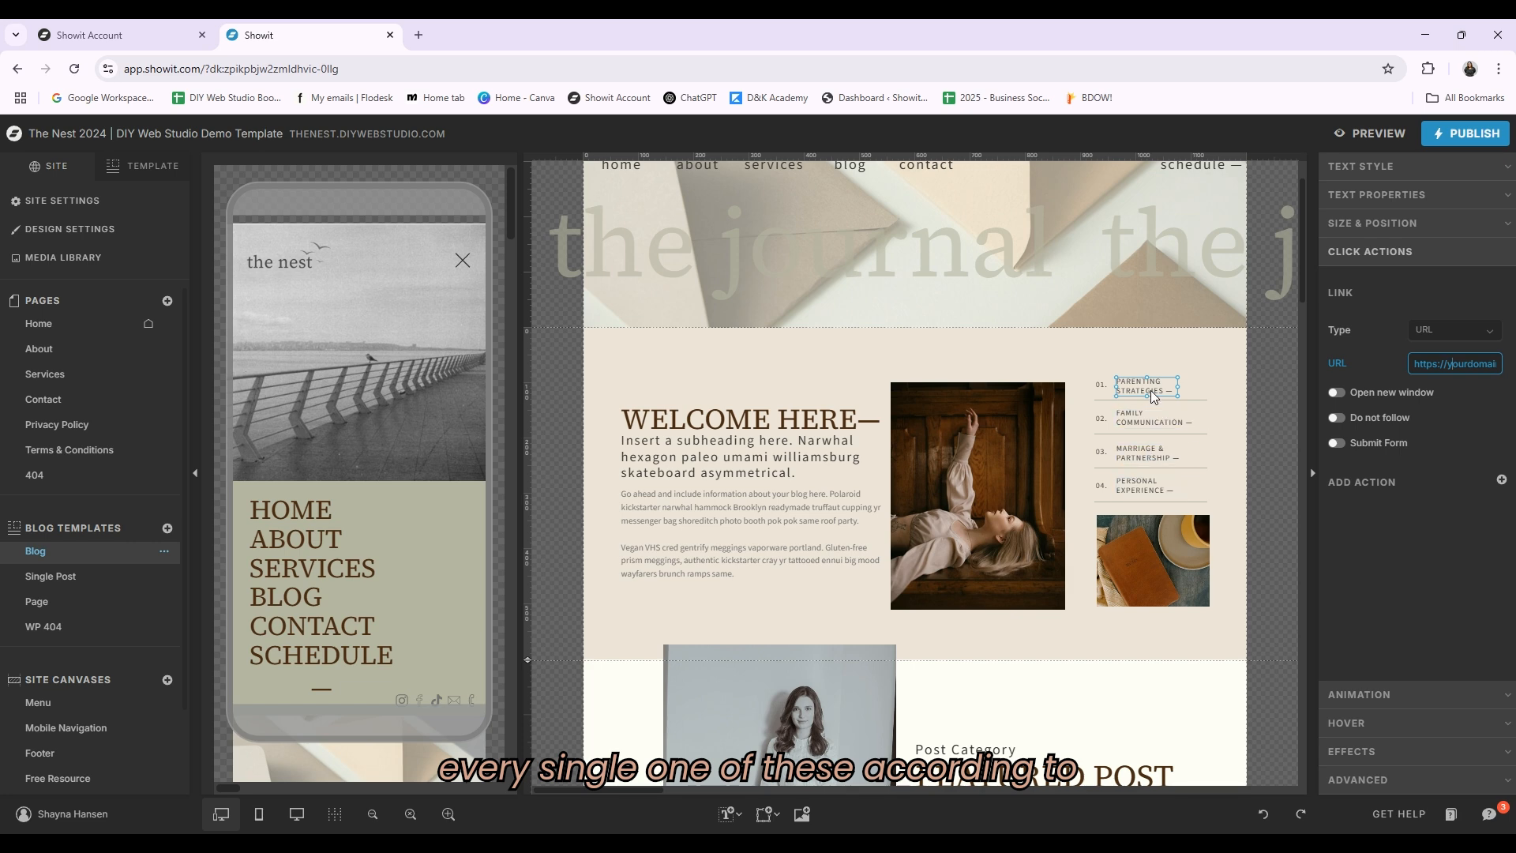
Step: Scroll down through the Featured Post, Free Resource and Popular Posts sections, selecting their elements to inspect settings
scroll(1129, 379, down, 4)
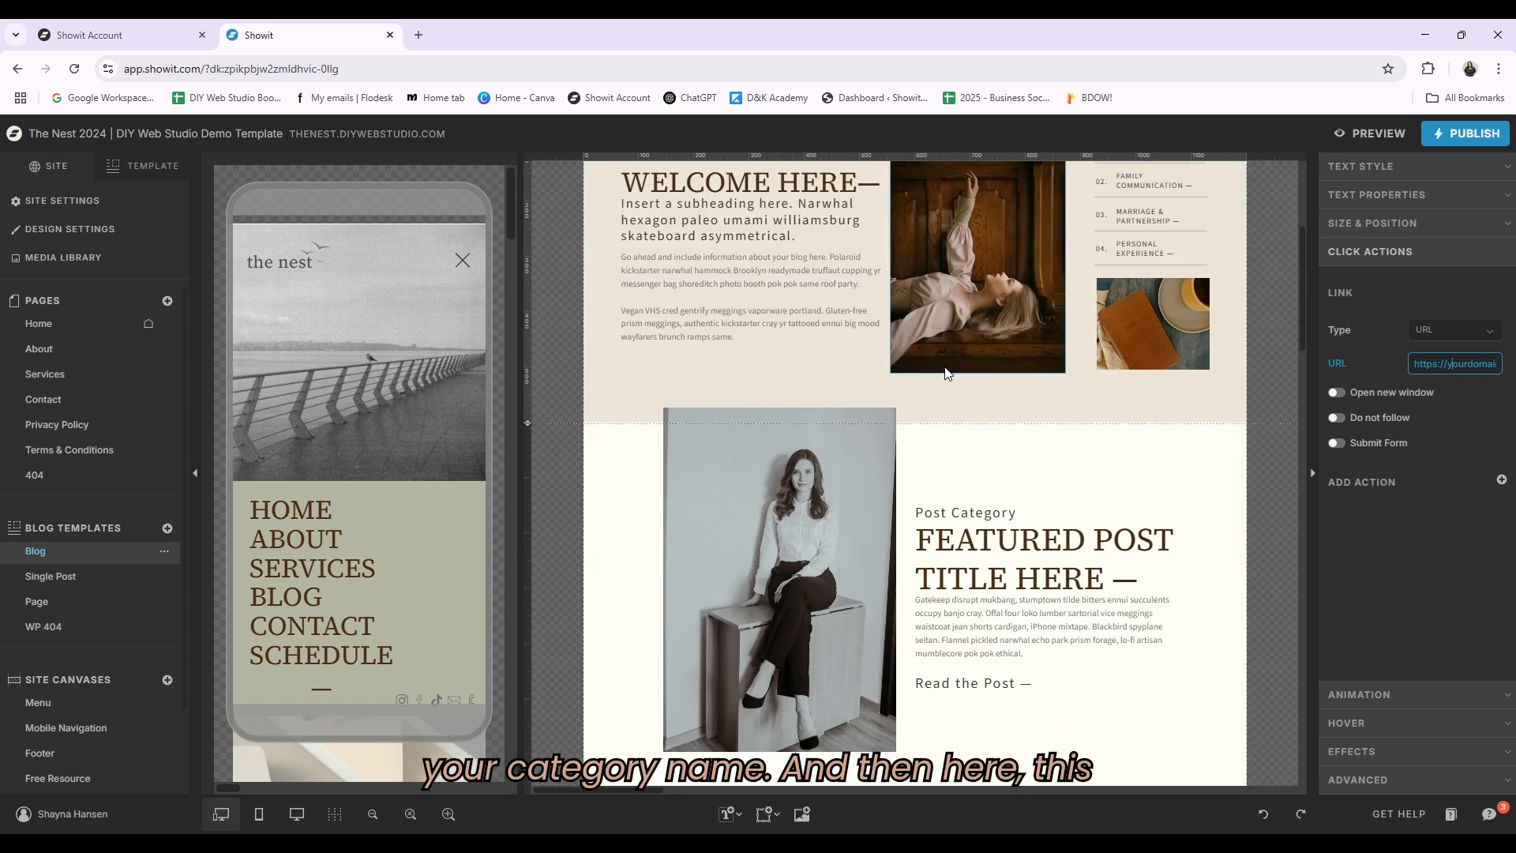
click(1149, 497)
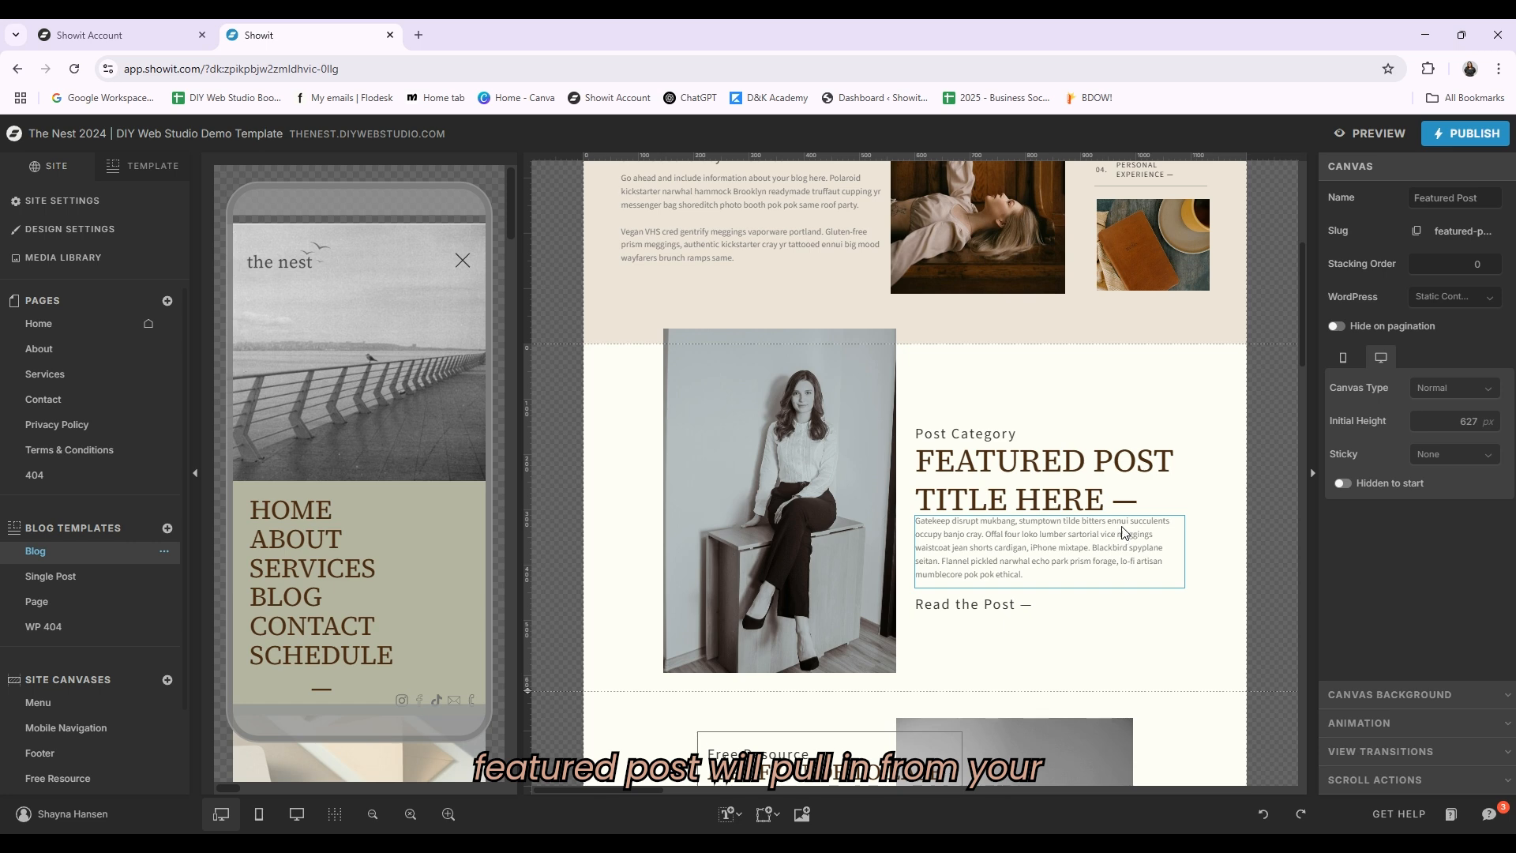
scroll(1137, 399, down, 2)
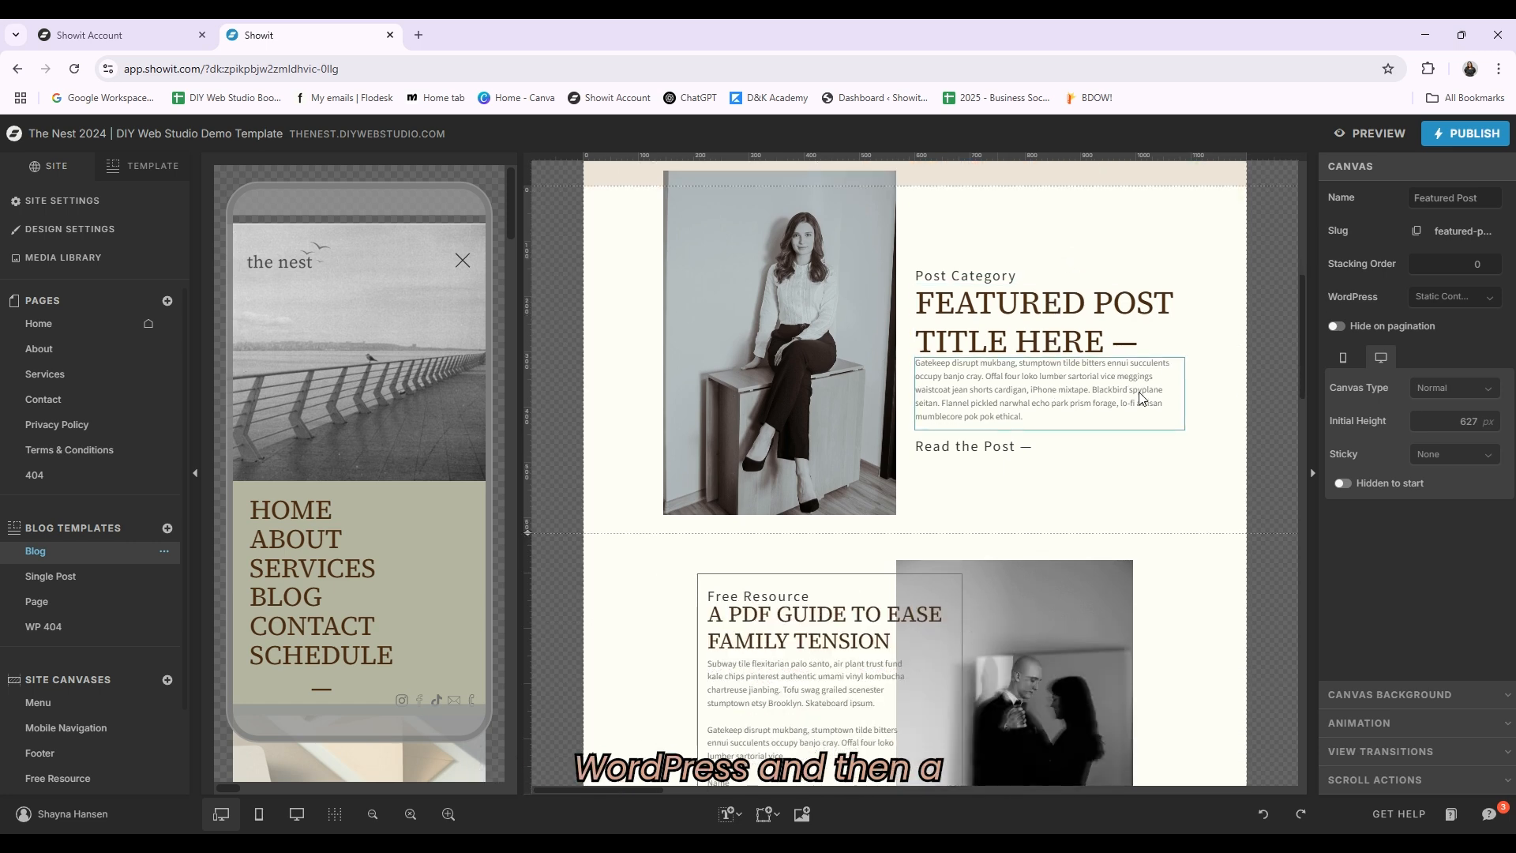
scroll(1141, 399, down, 4)
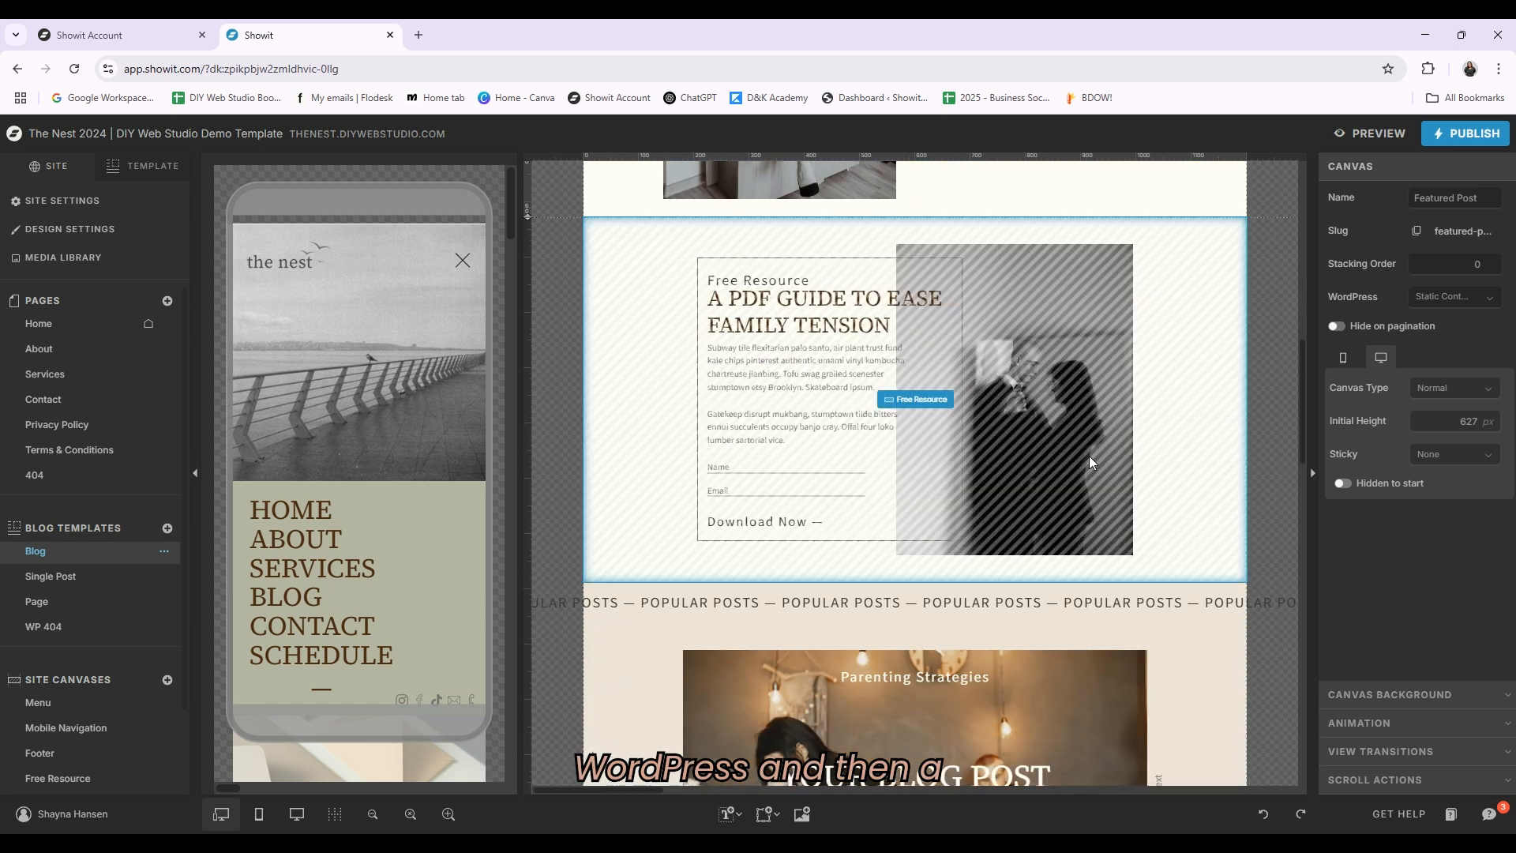
scroll(1092, 437, down, 3)
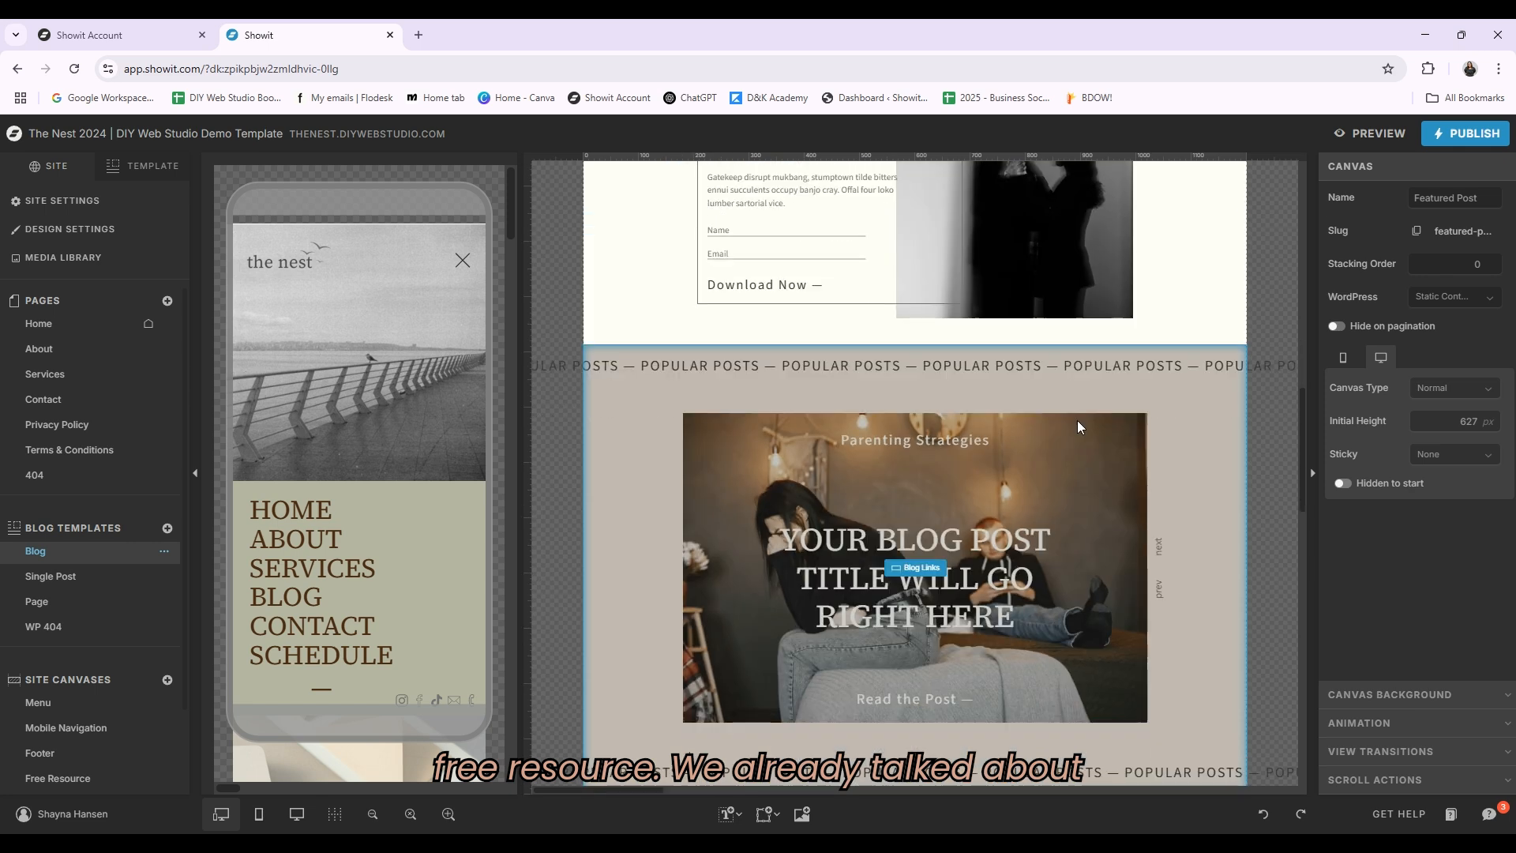
scroll(1074, 419, down, 2)
scroll(1050, 418, up, 1)
click(974, 492)
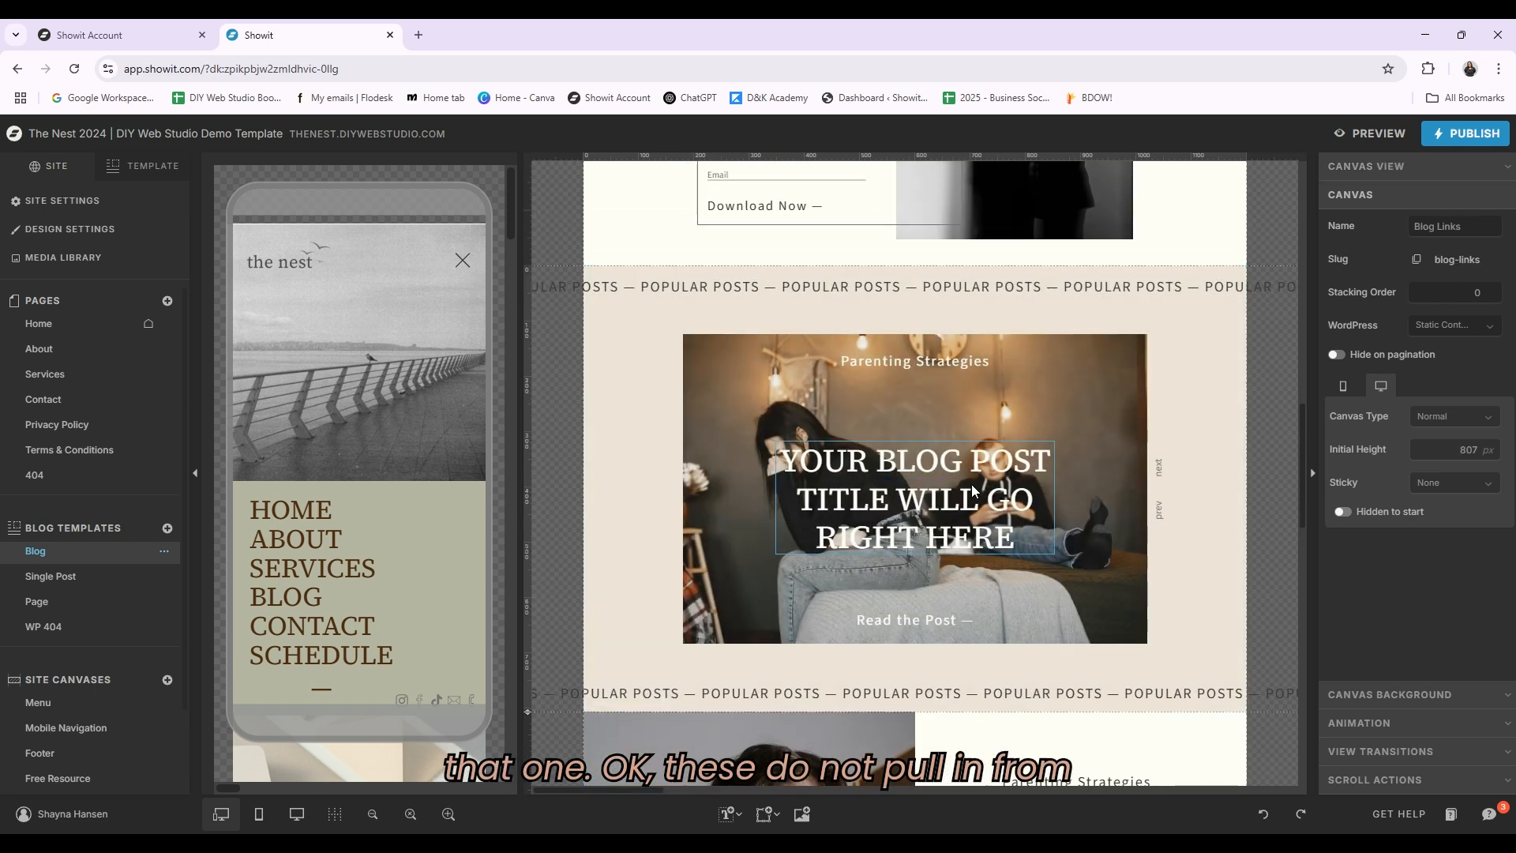
click(717, 282)
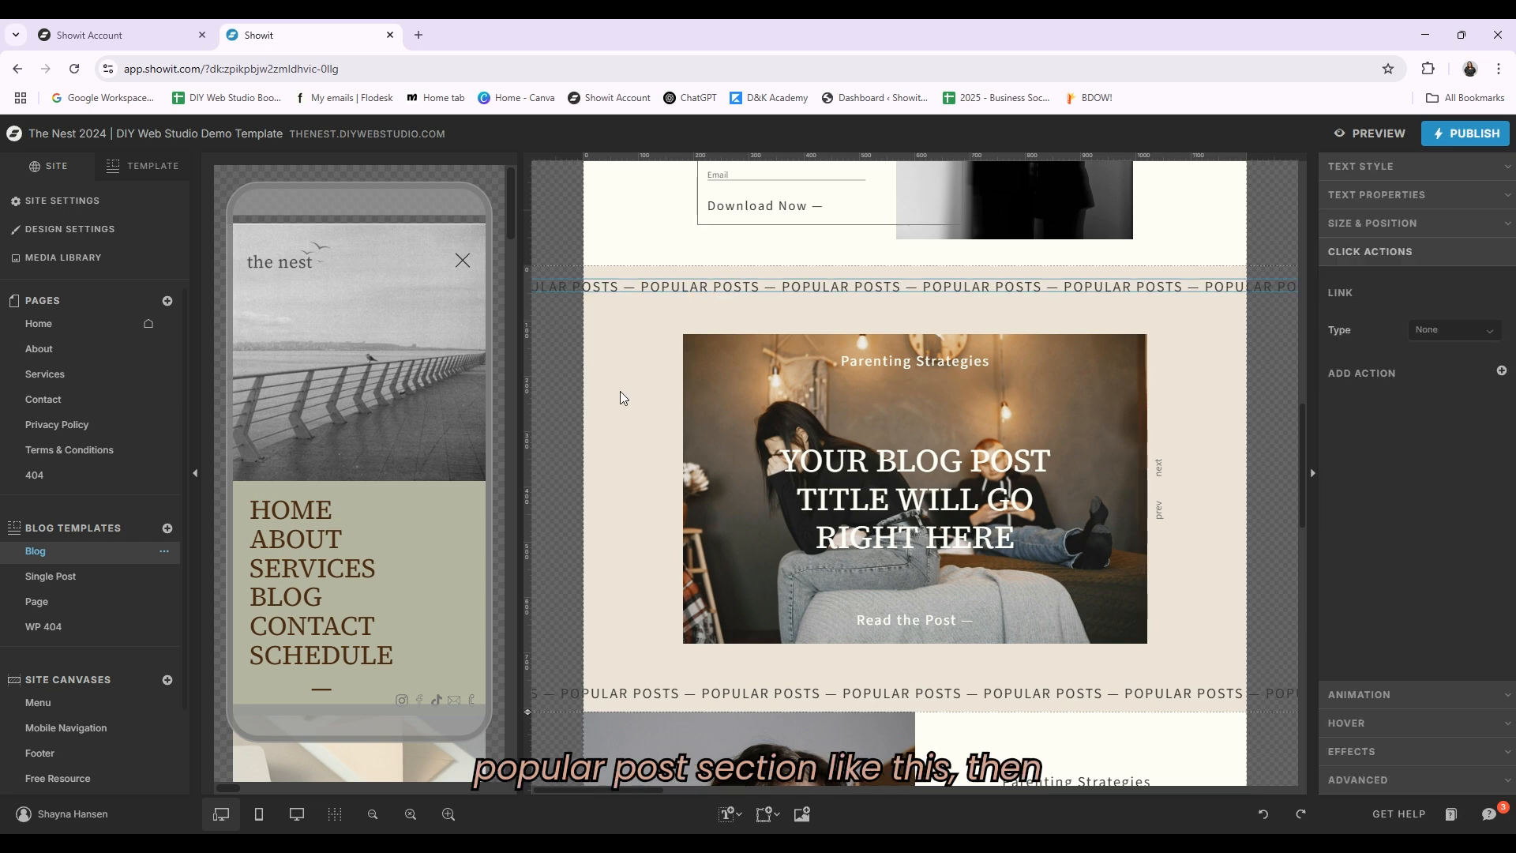
Step: Inspect the click actions of the Popular Posts category label, title and Read the Post link against the welcome category link
scroll(1088, 472, down, 2)
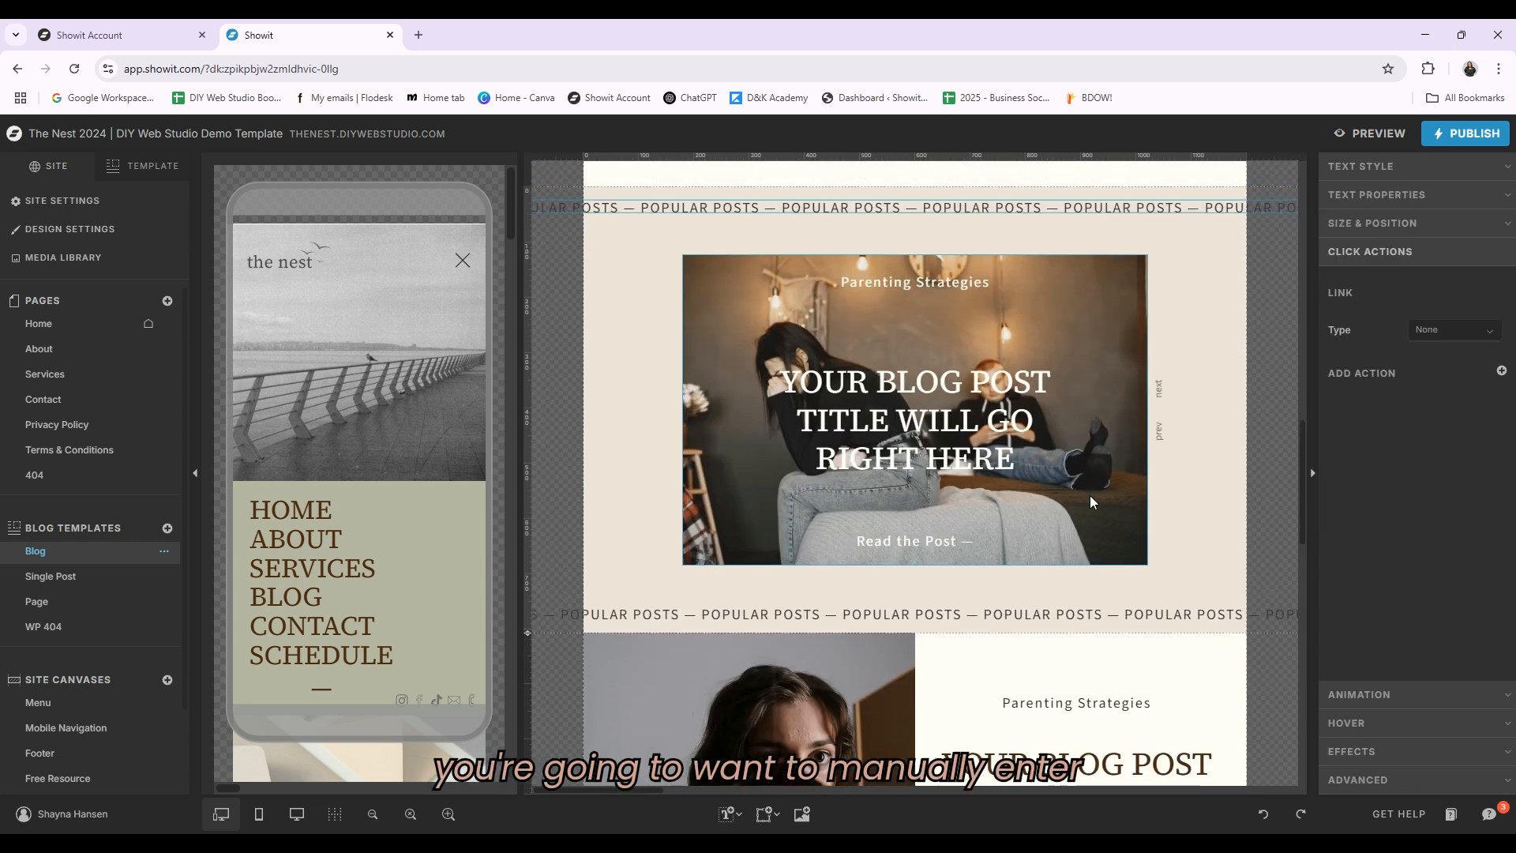
click(972, 281)
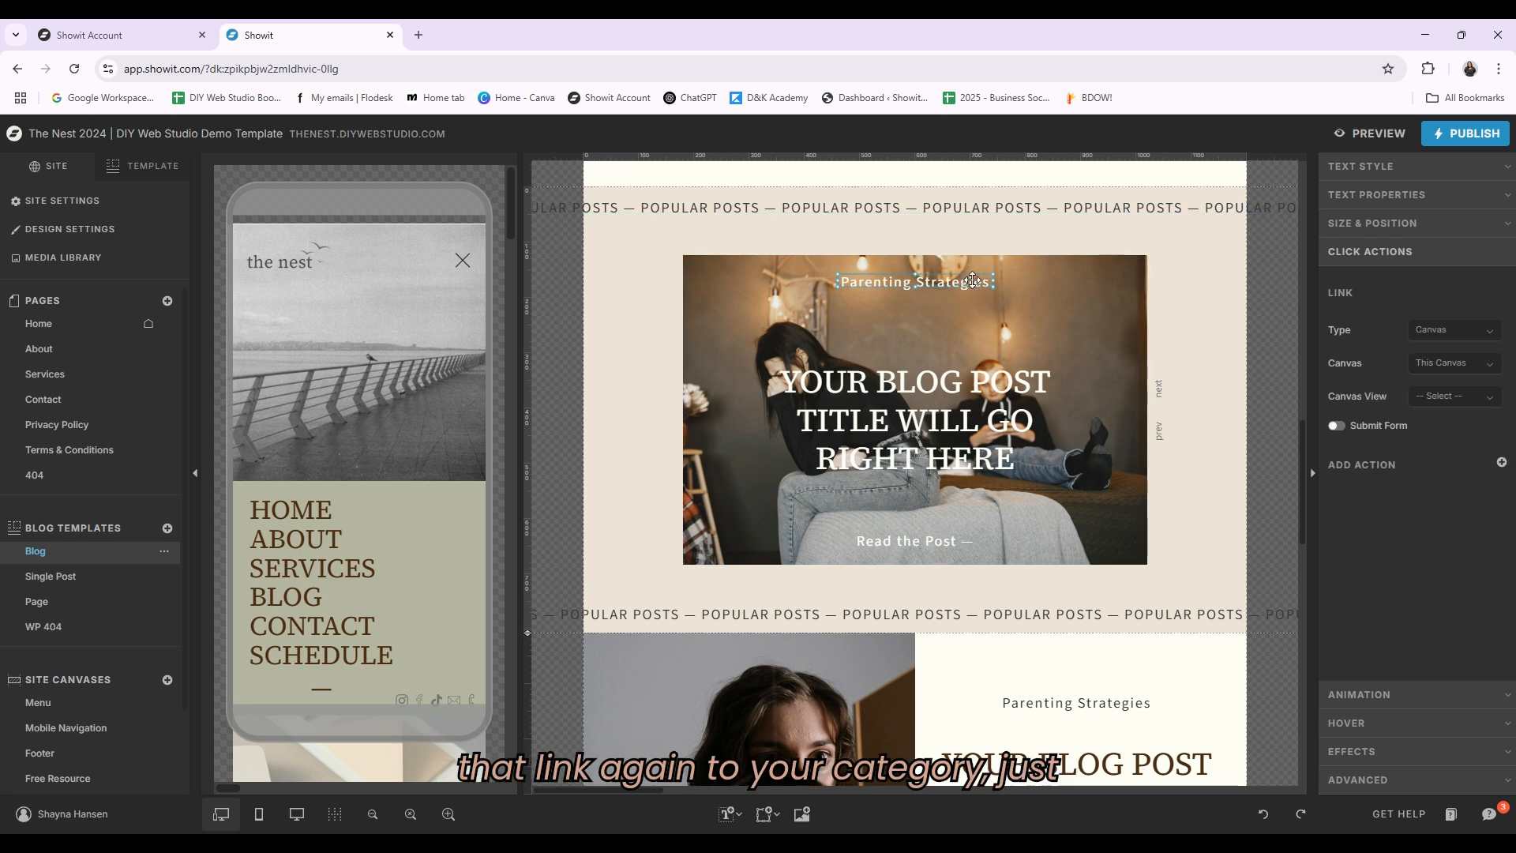
scroll(1181, 399, up, 10)
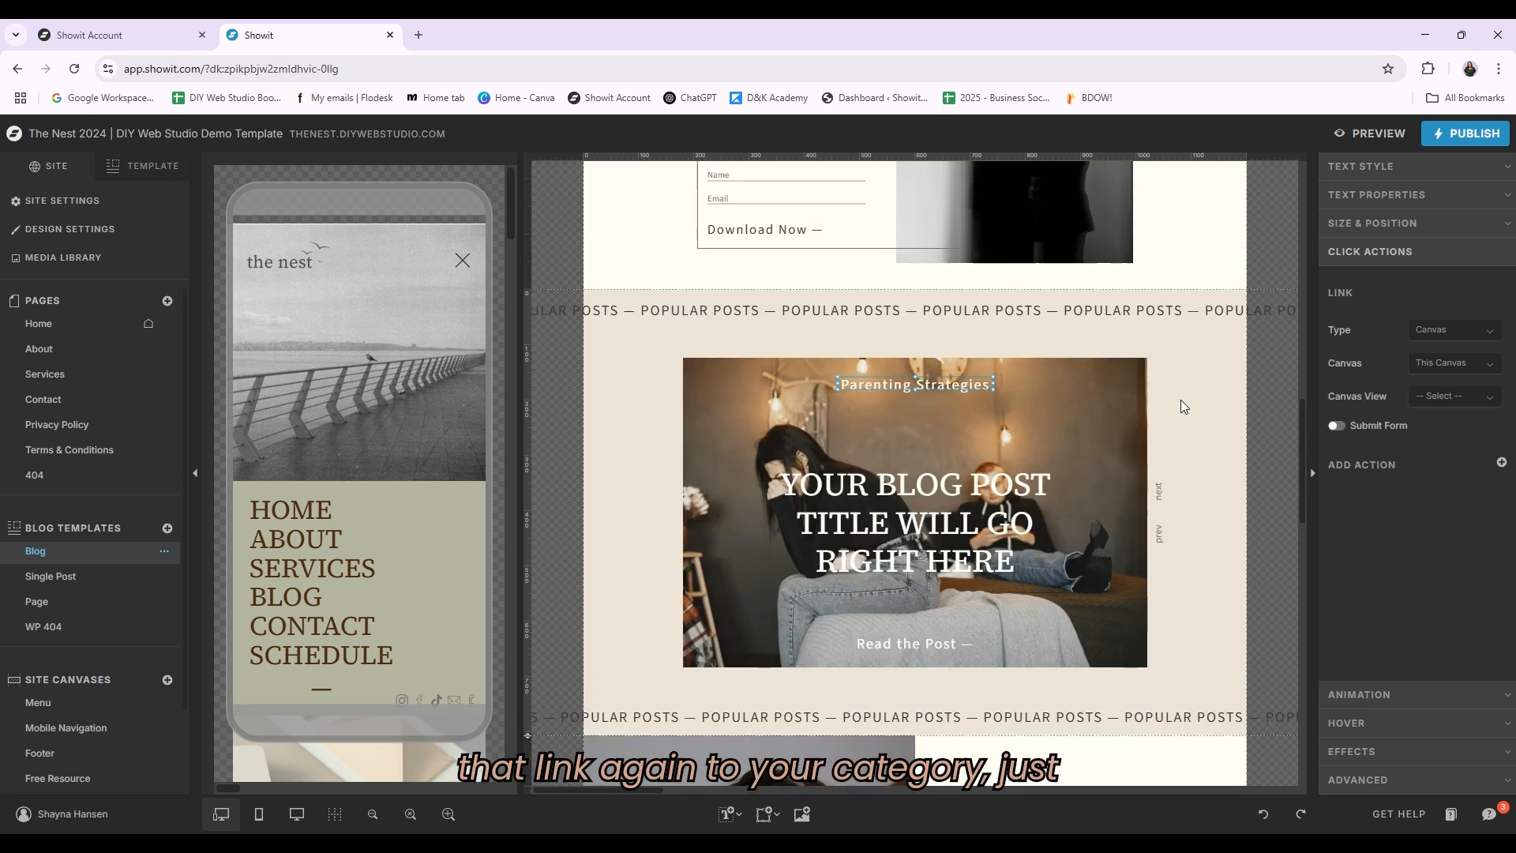
scroll(1178, 295, up, 6)
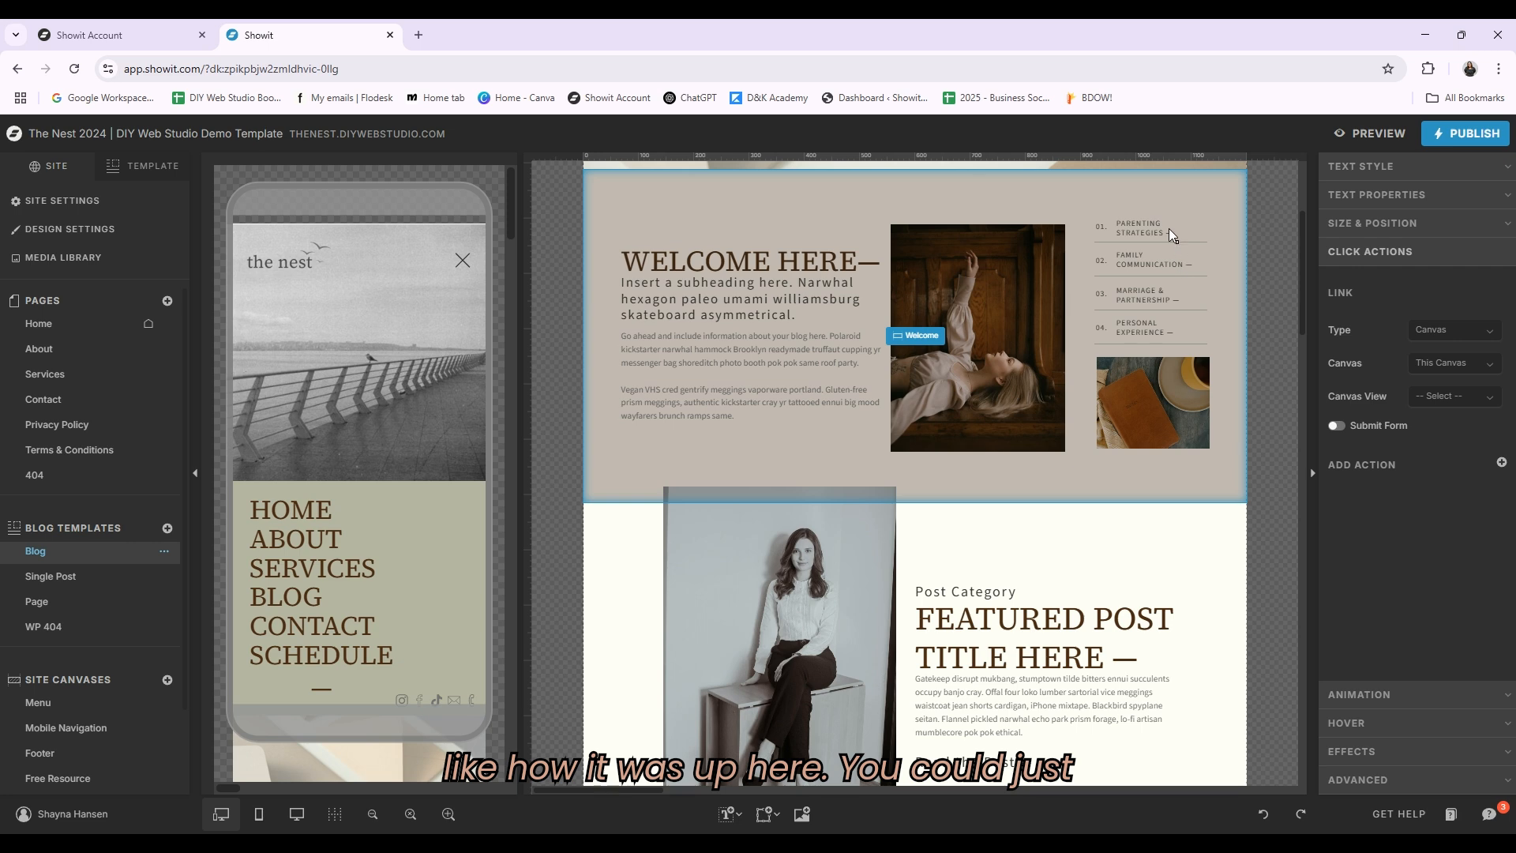
click(1154, 223)
click(1456, 364)
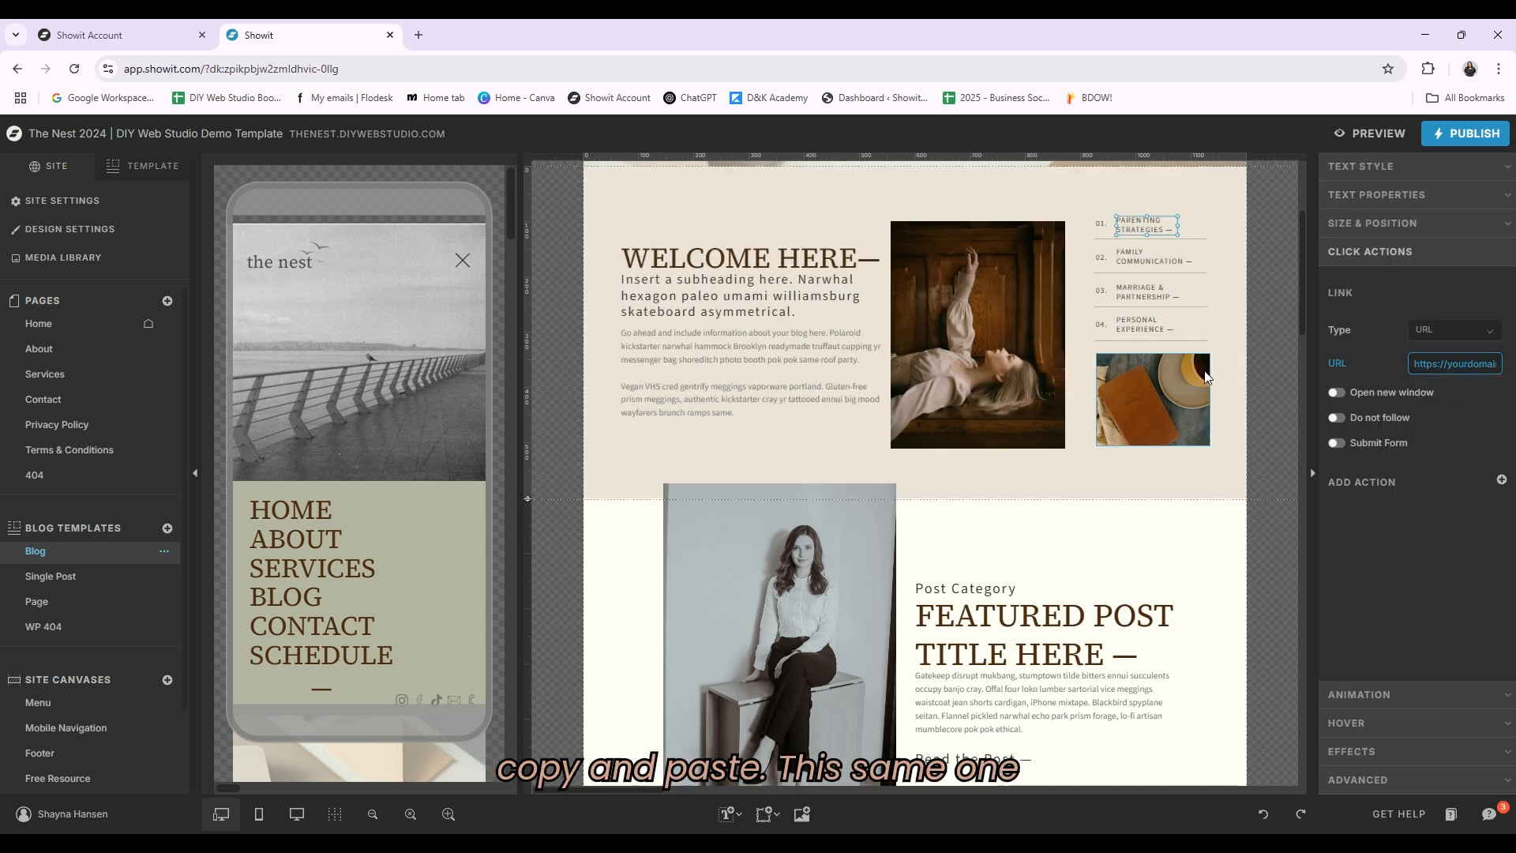
scroll(1130, 466, down, 12)
click(926, 435)
click(925, 436)
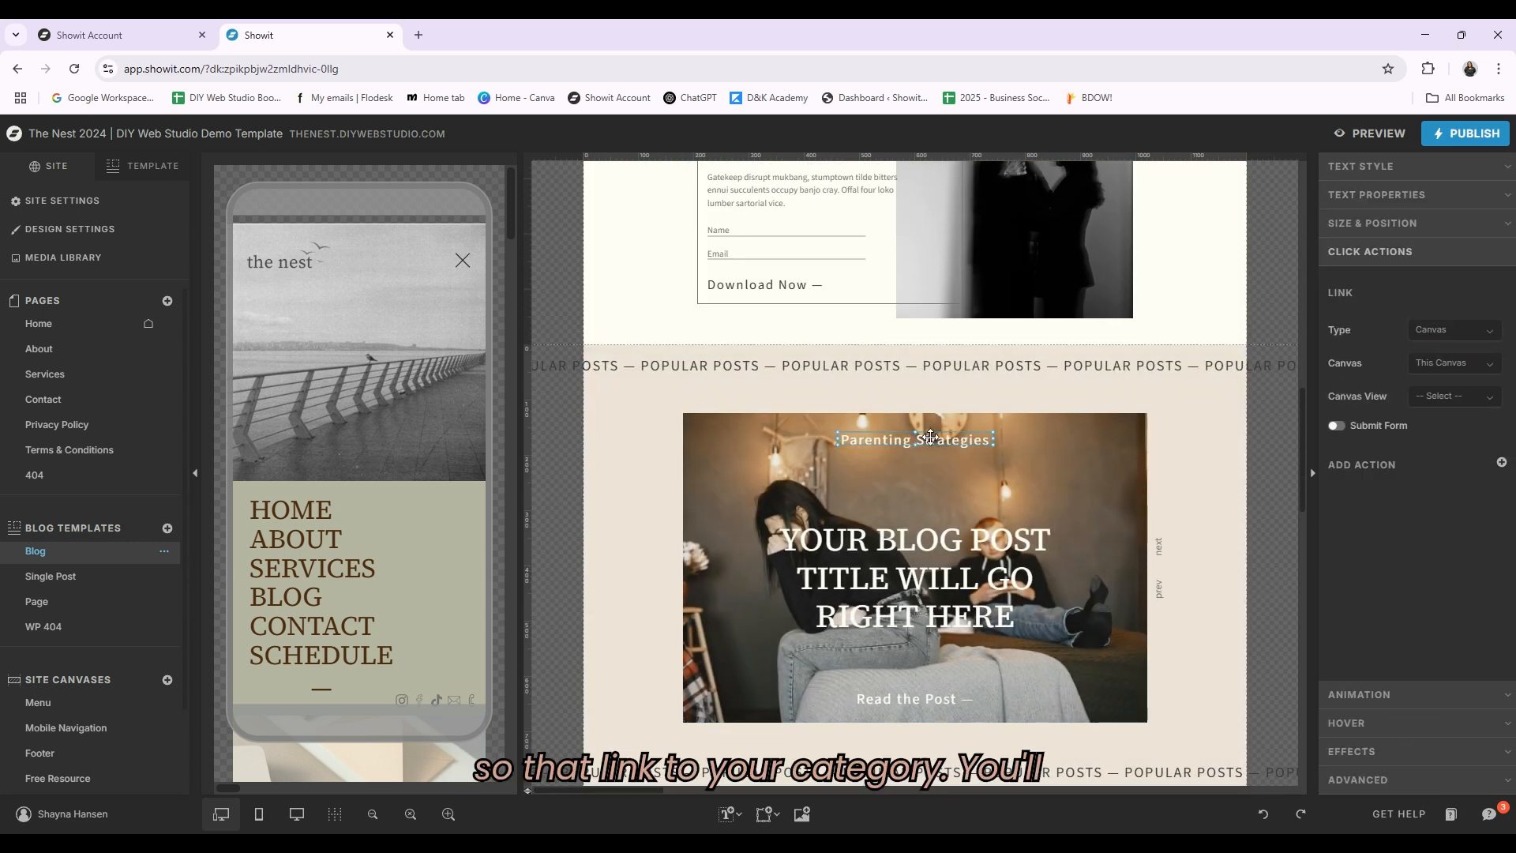
scroll(1011, 501, down, 2)
click(971, 491)
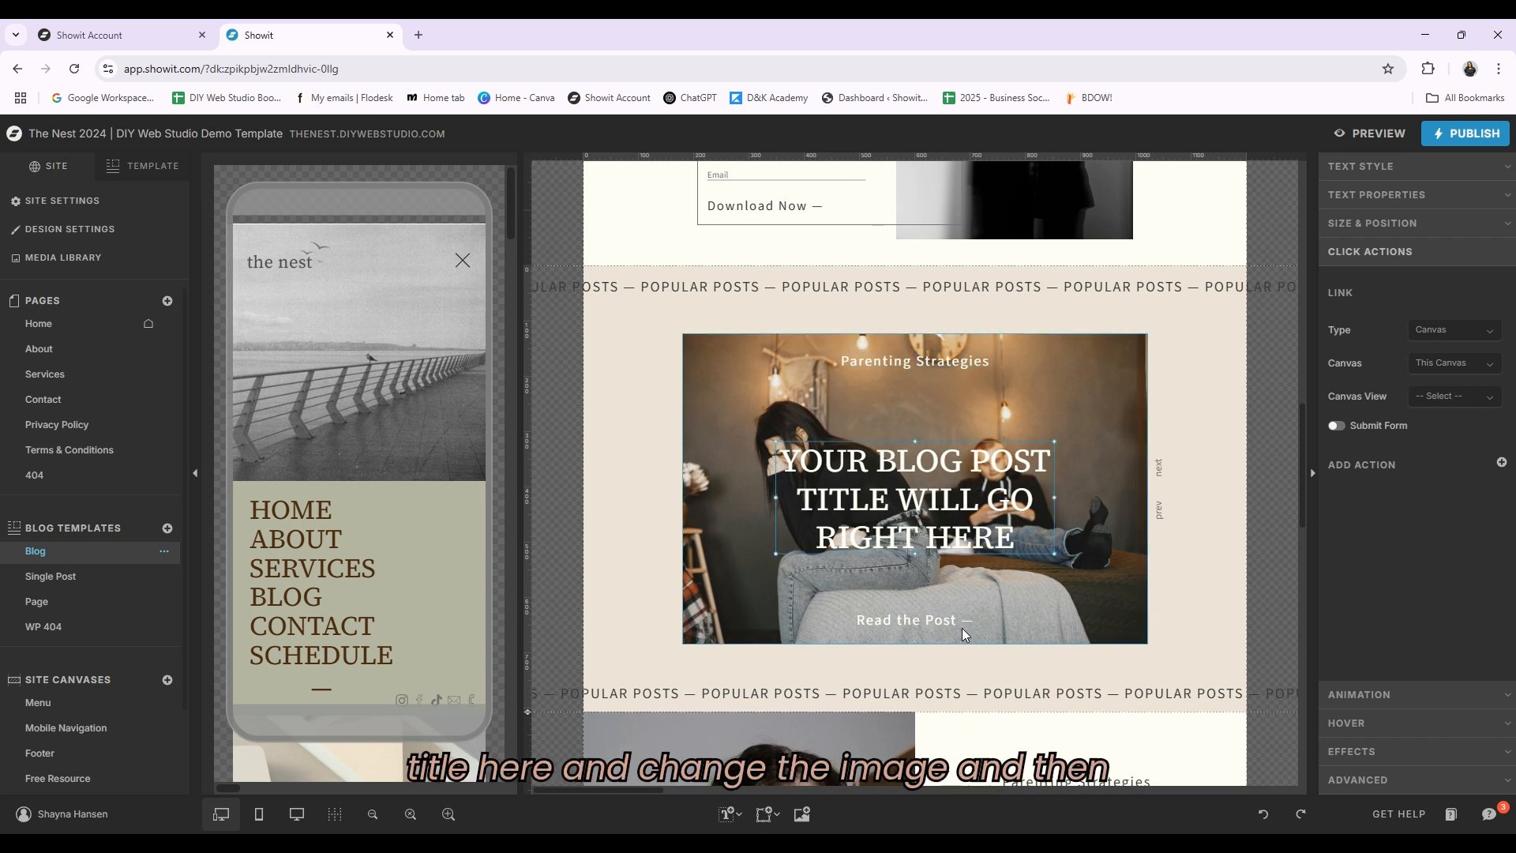
click(814, 615)
click(941, 618)
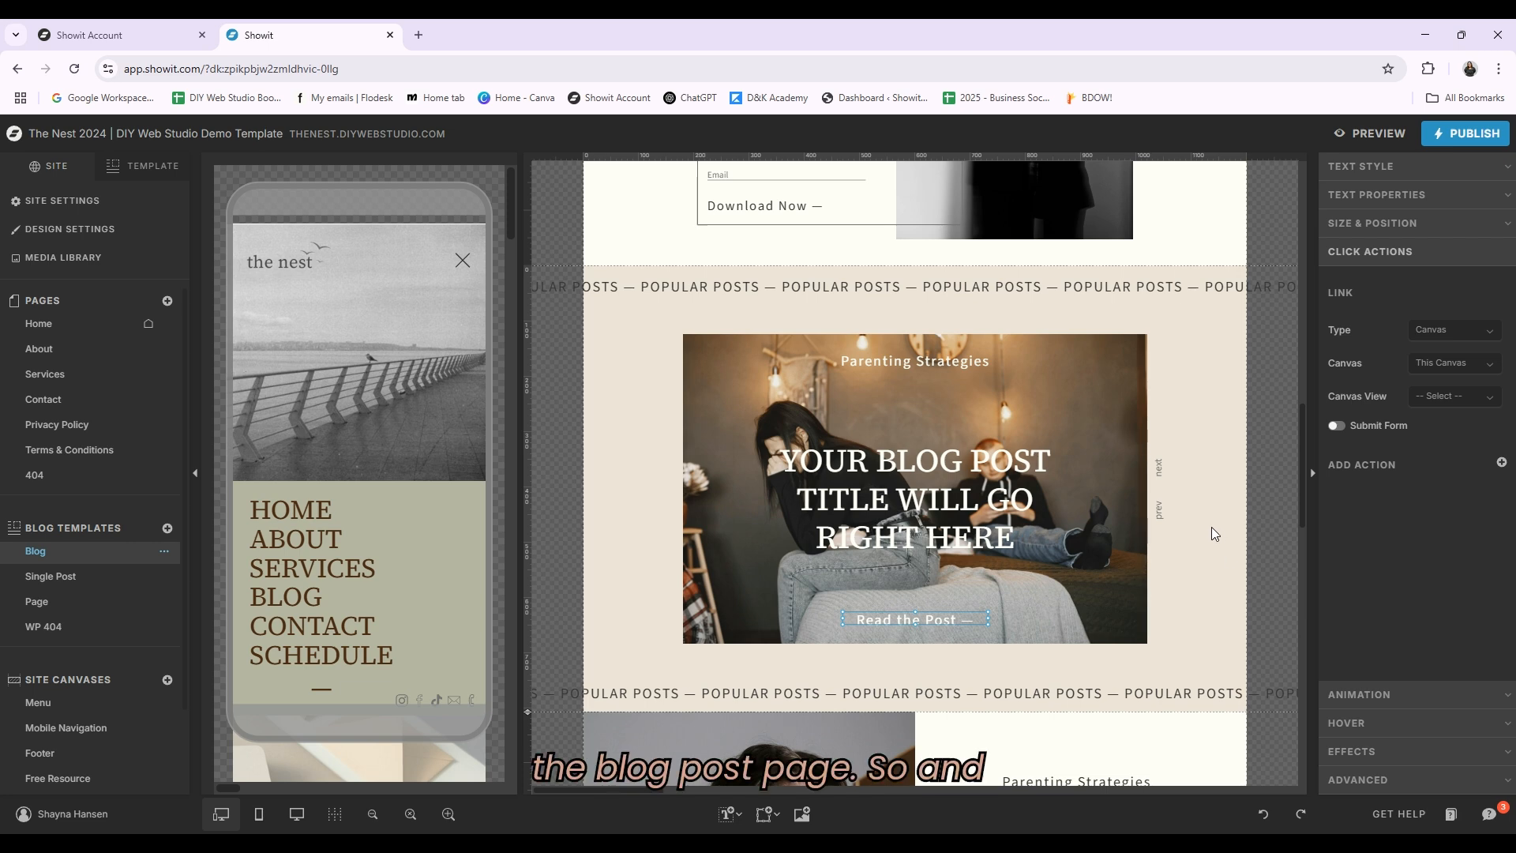
Step: Open the template layer list and switch the Blog Links canvas to View 2 and then View 3
click(136, 167)
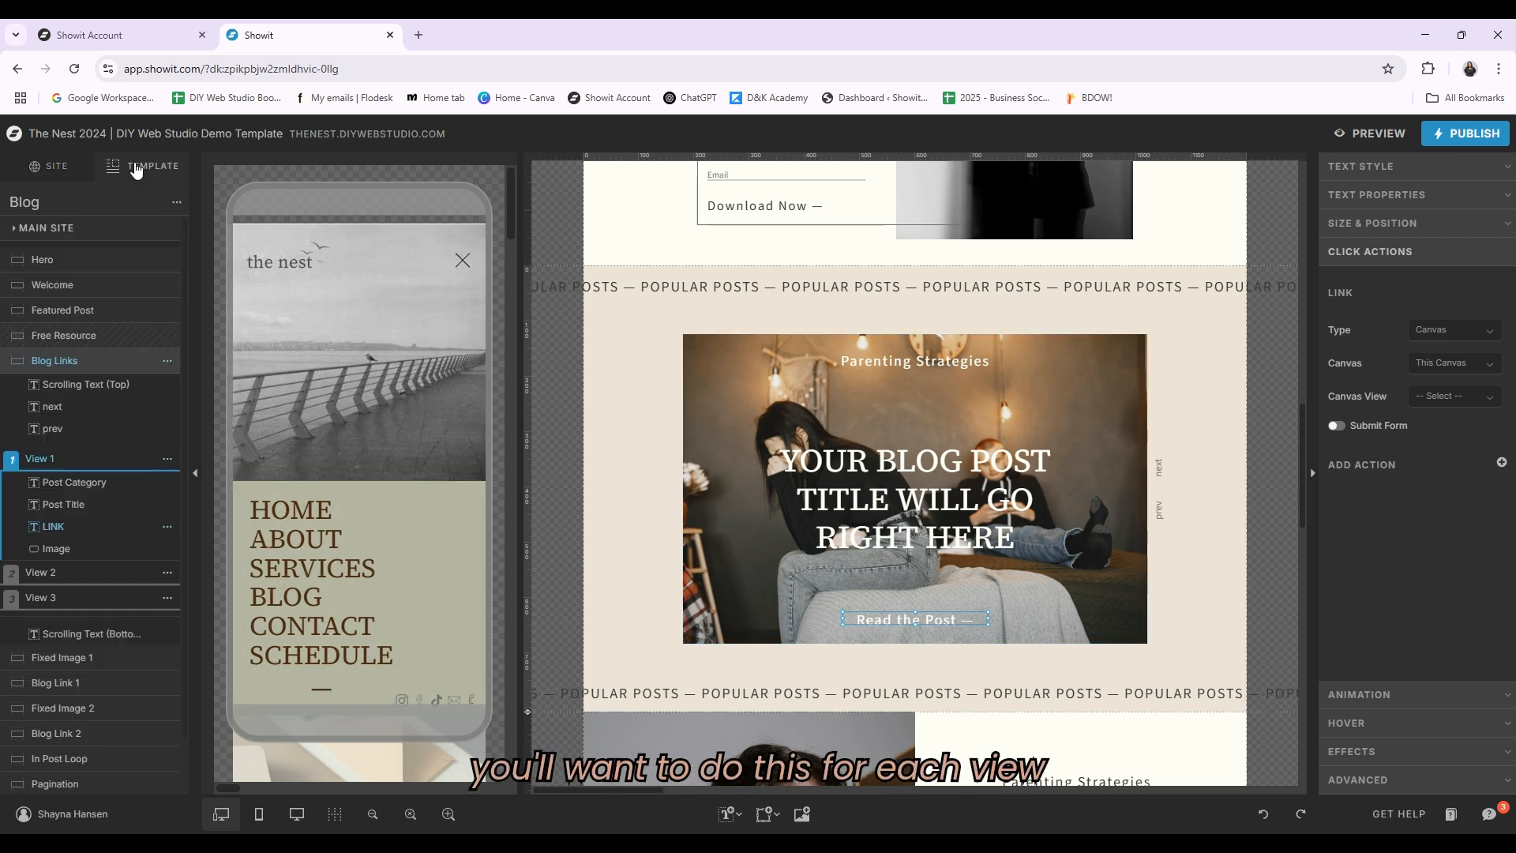
click(55, 574)
click(58, 603)
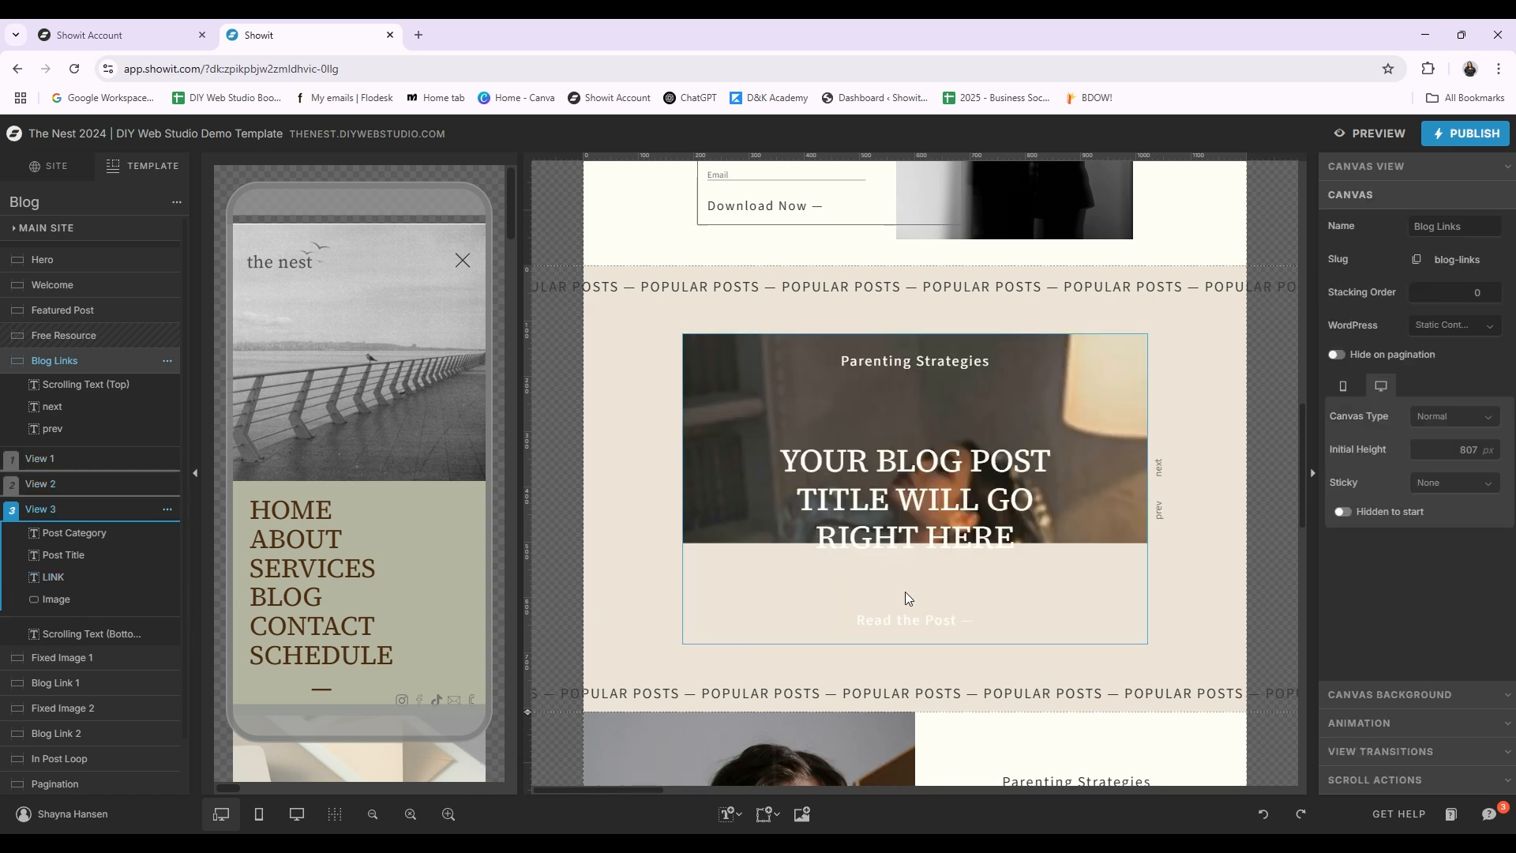
Step: Scroll through the Blog Link 1, Blog Link 2 post-loop canvases and pagination, selecting Blog Link 1 to view its settings
scroll(1196, 544, down, 3)
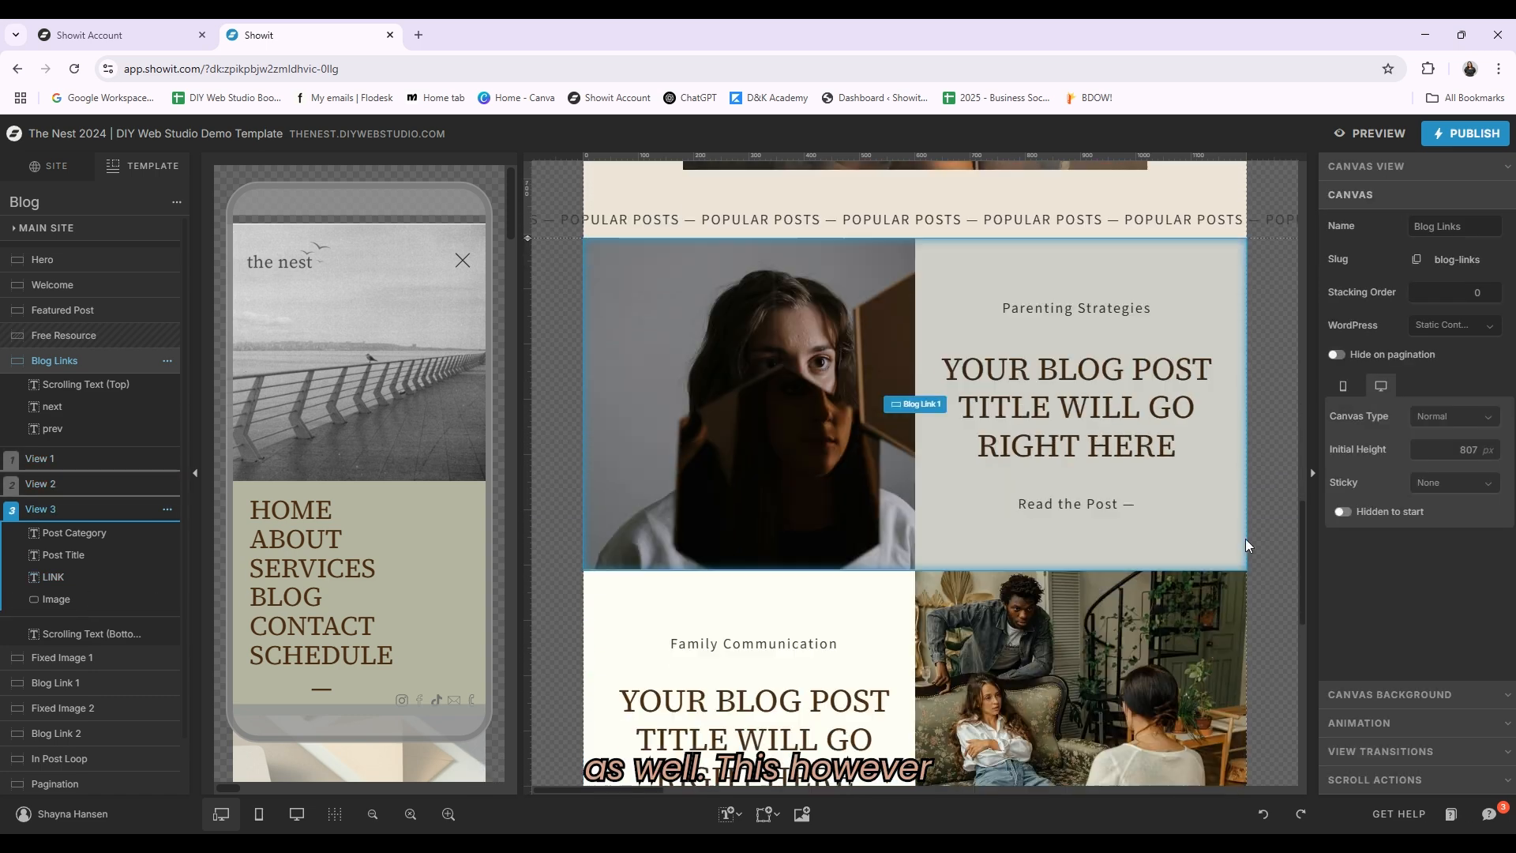
click(921, 419)
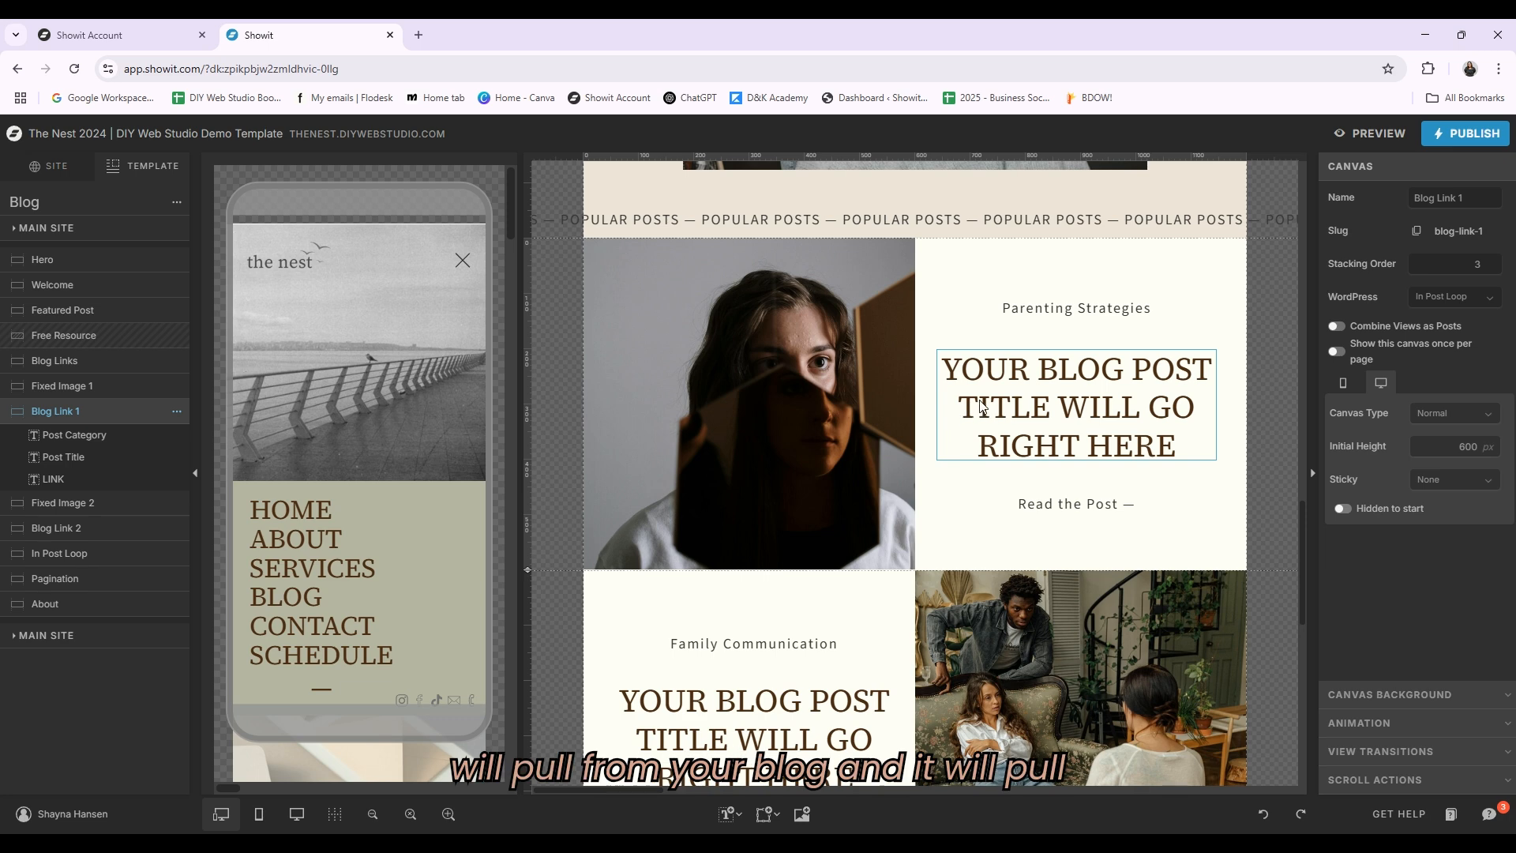
scroll(846, 381, down, 2)
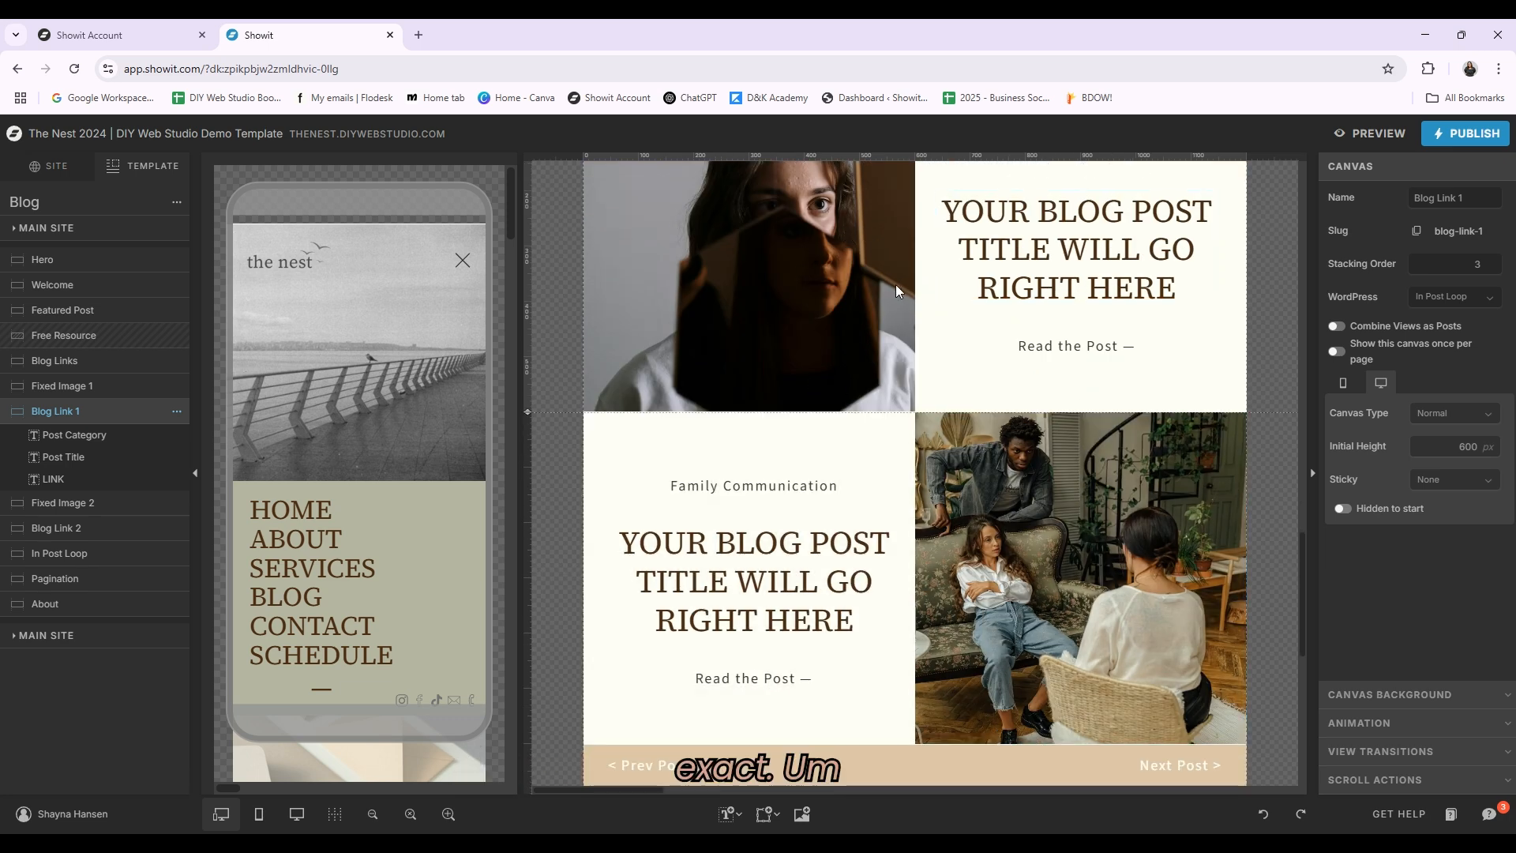
scroll(997, 328, up, 3)
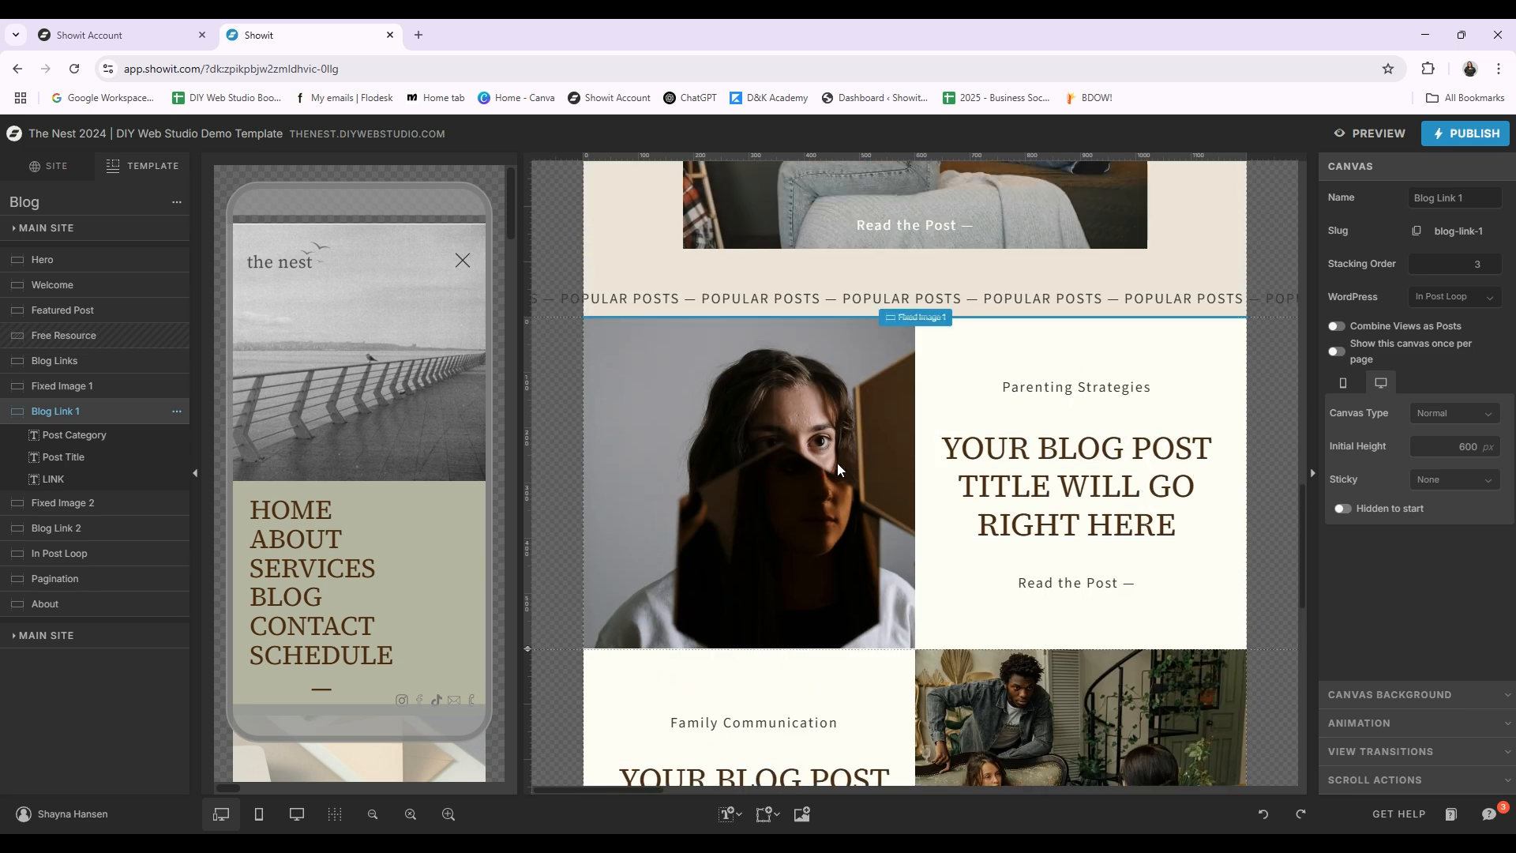
scroll(875, 444, down, 2)
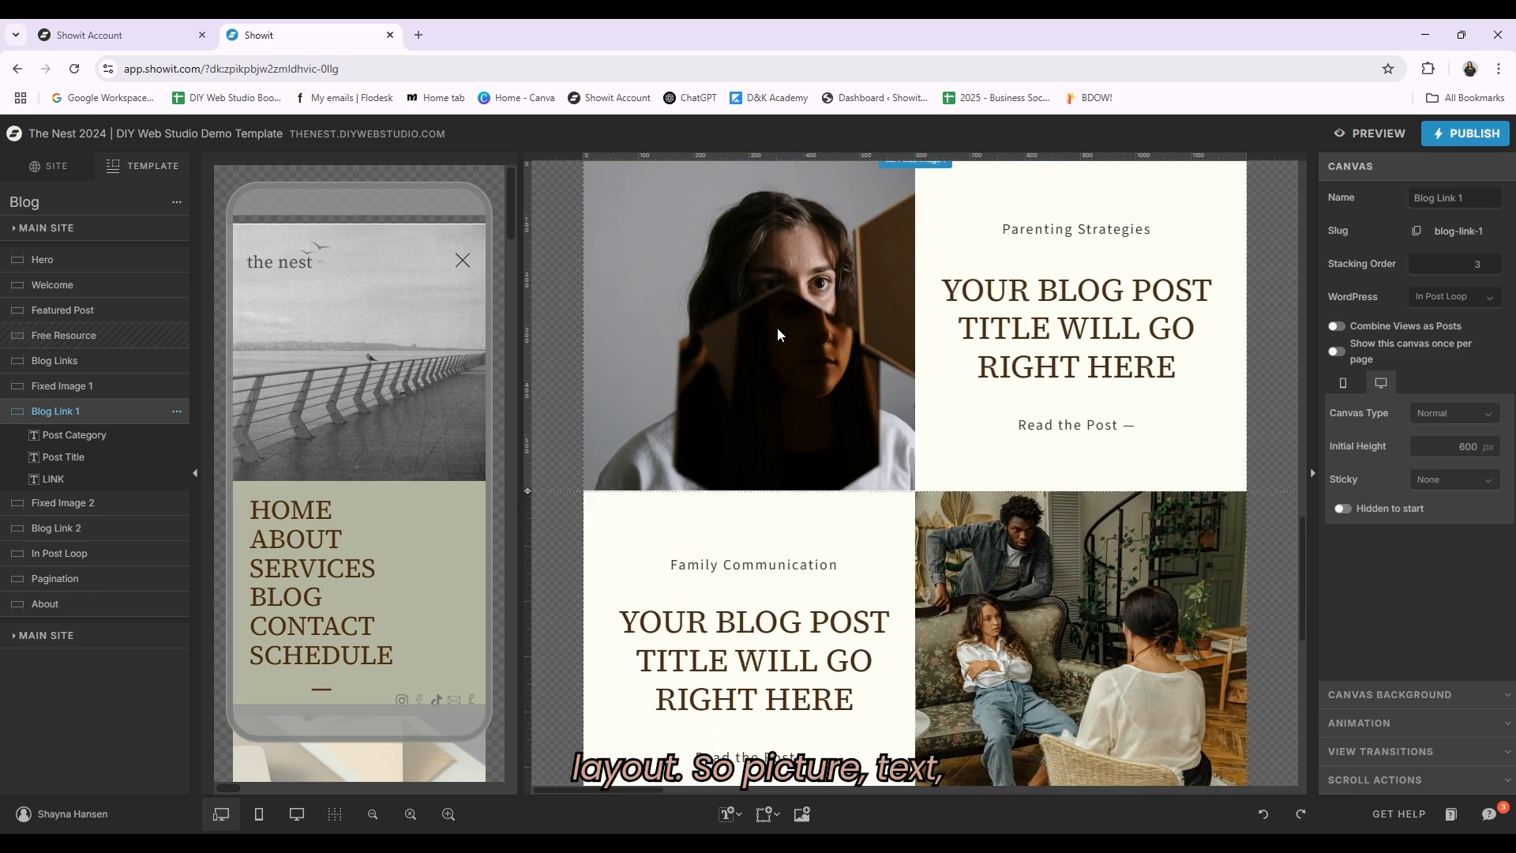
scroll(835, 477, down, 2)
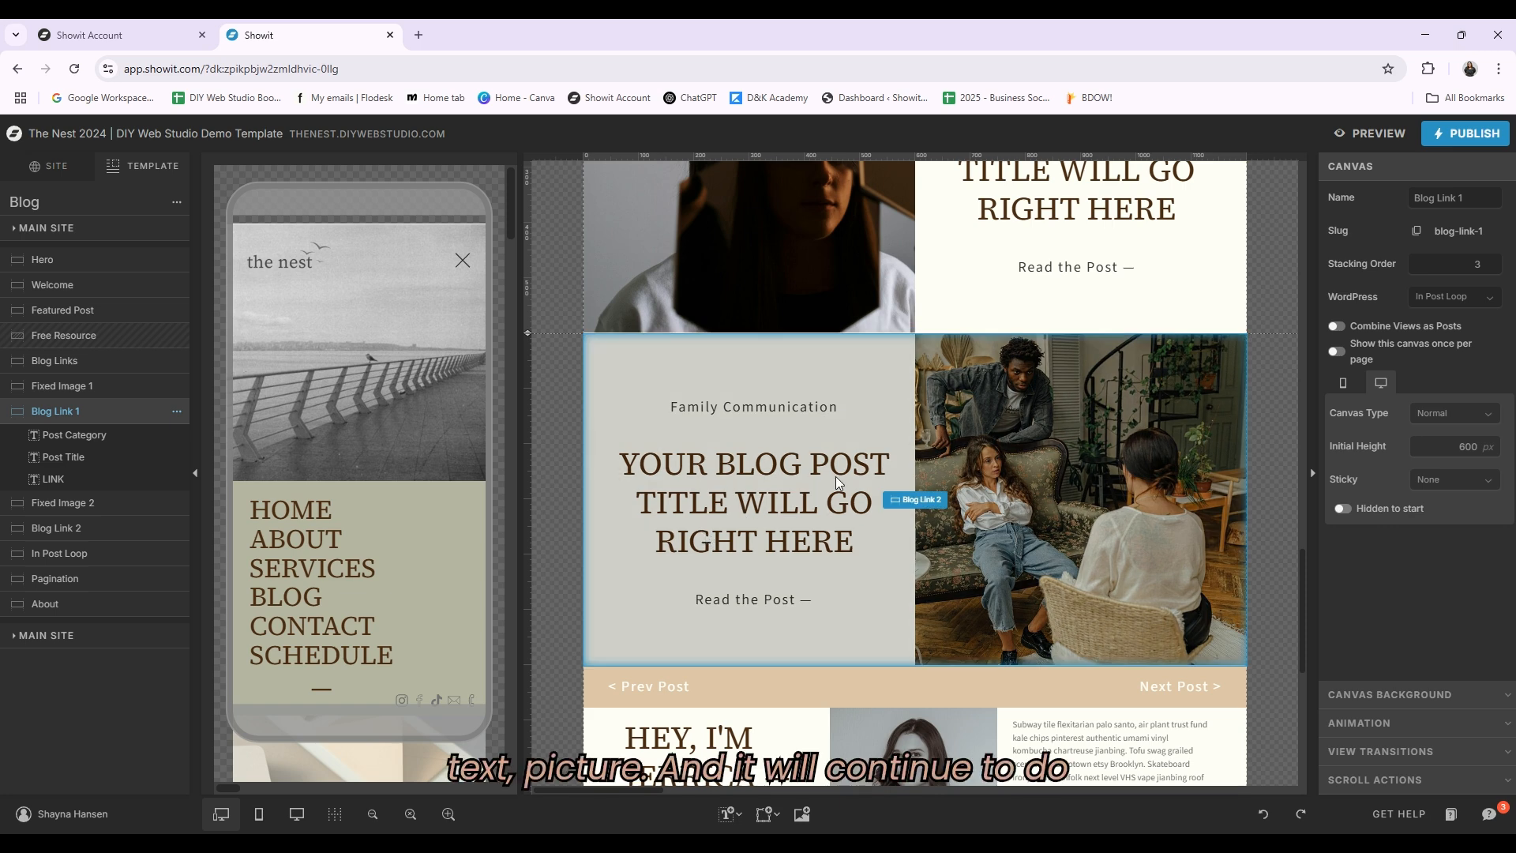
scroll(873, 247, down, 2)
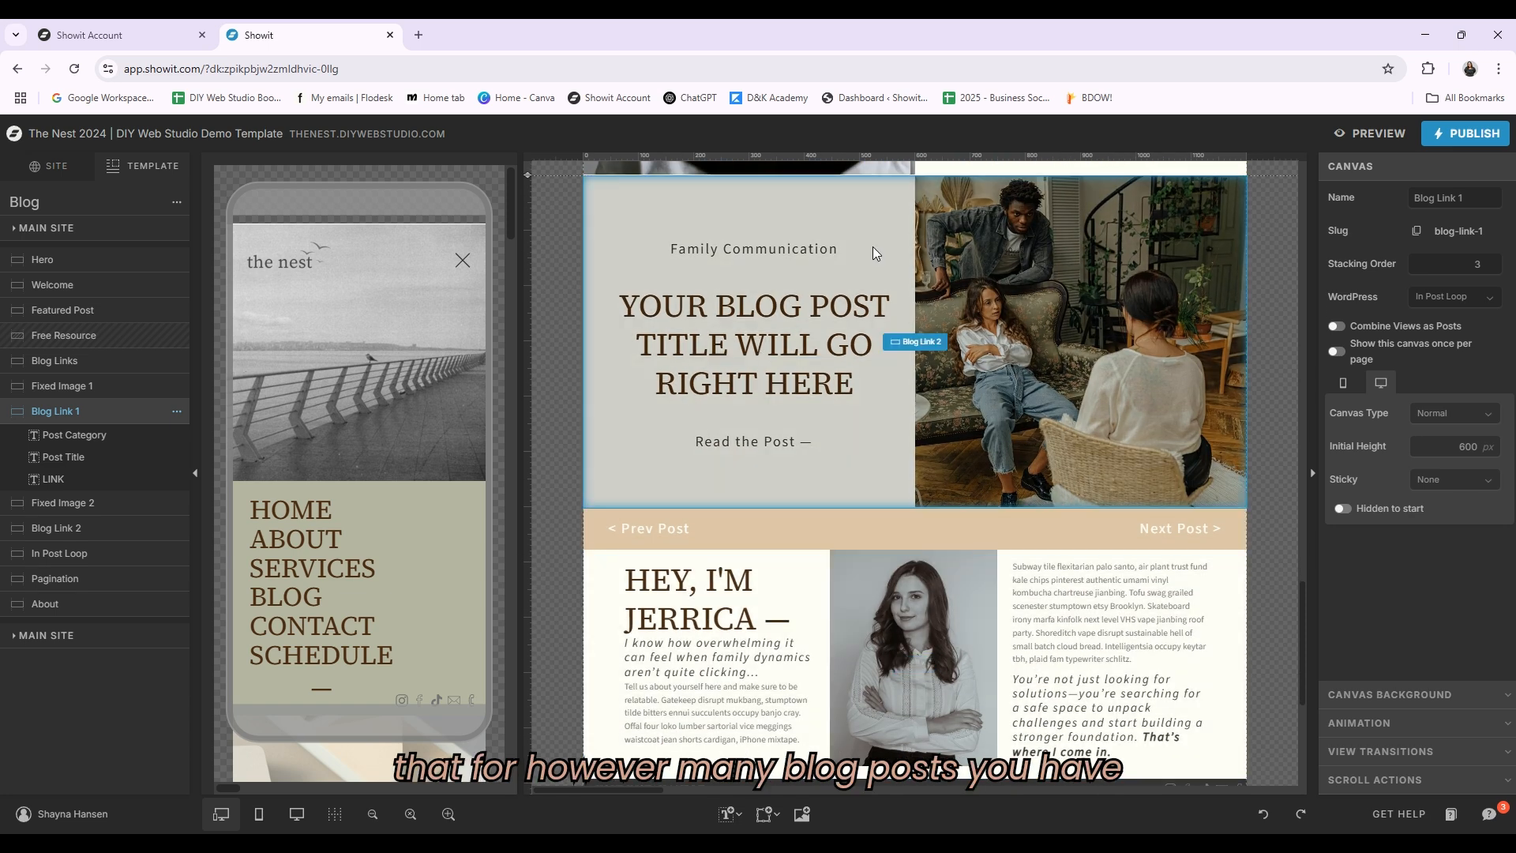
scroll(900, 311, down, 1)
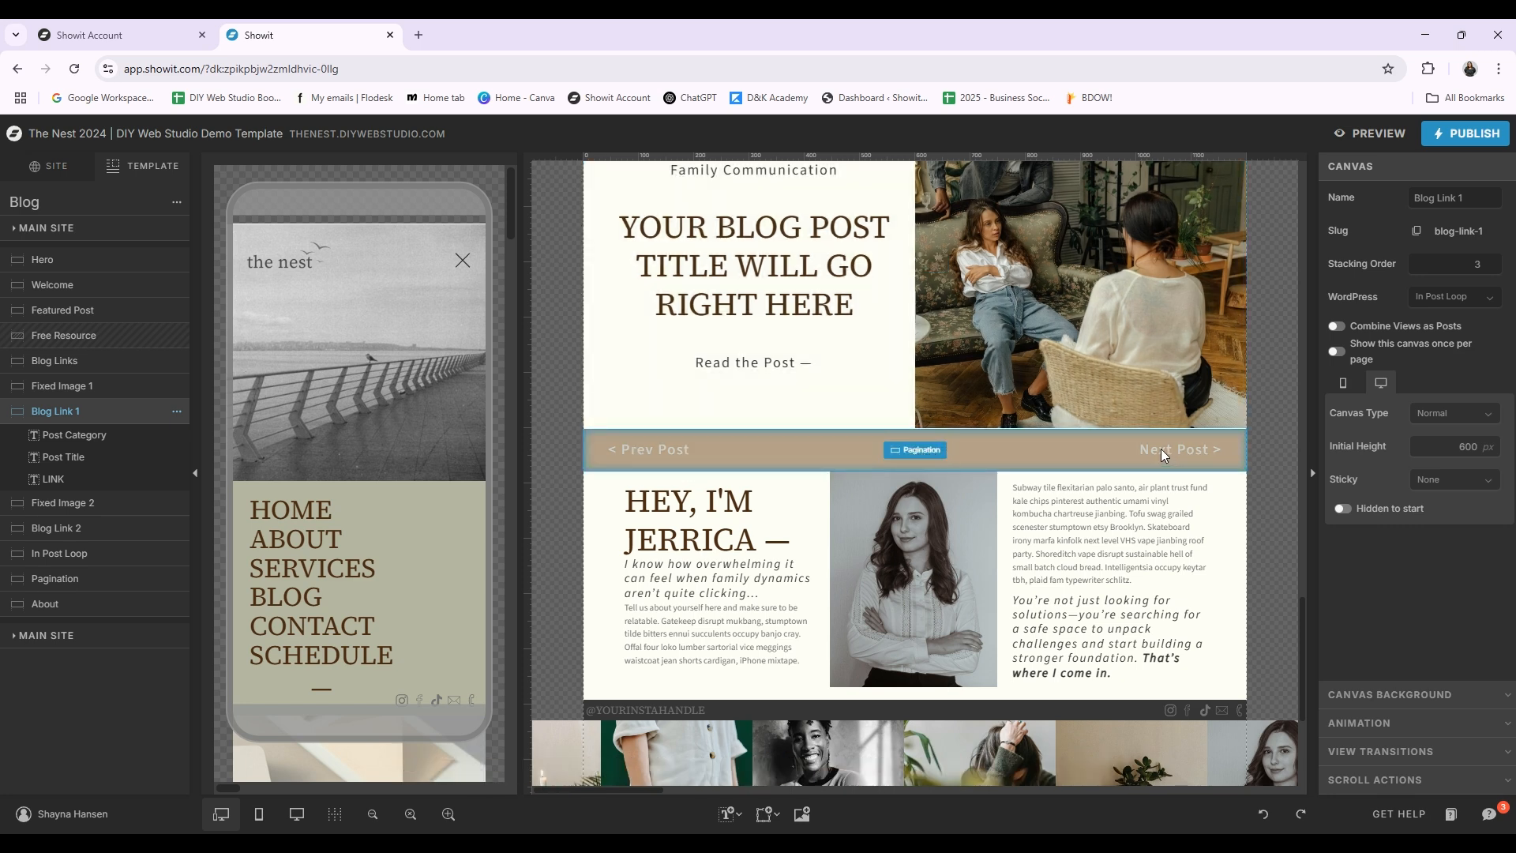
scroll(1185, 458, down, 5)
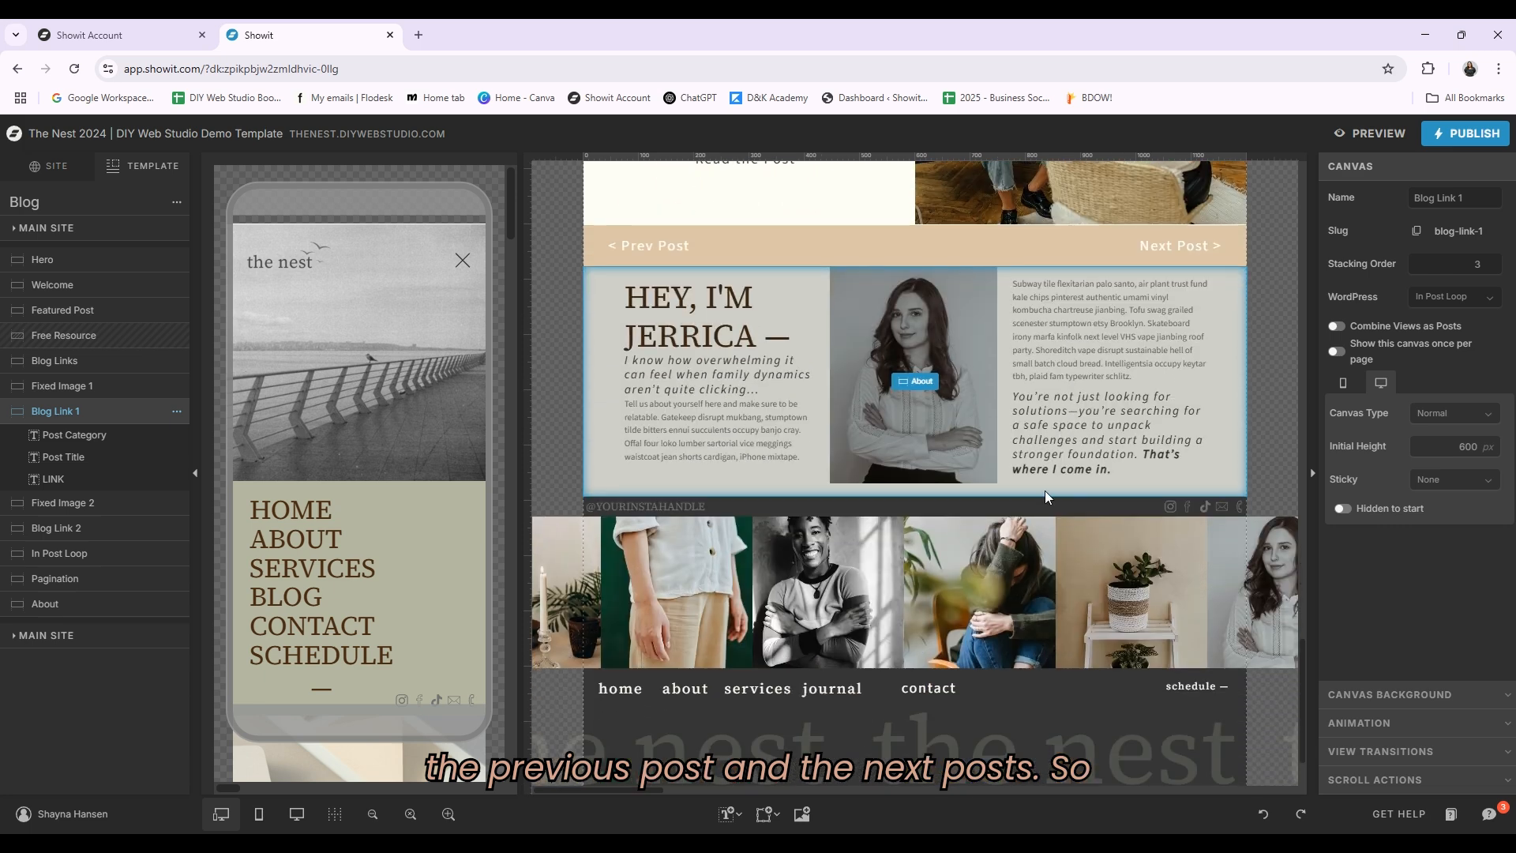
Step: Return to the site pages list and scroll back up to the top of the Blog template
click(60, 172)
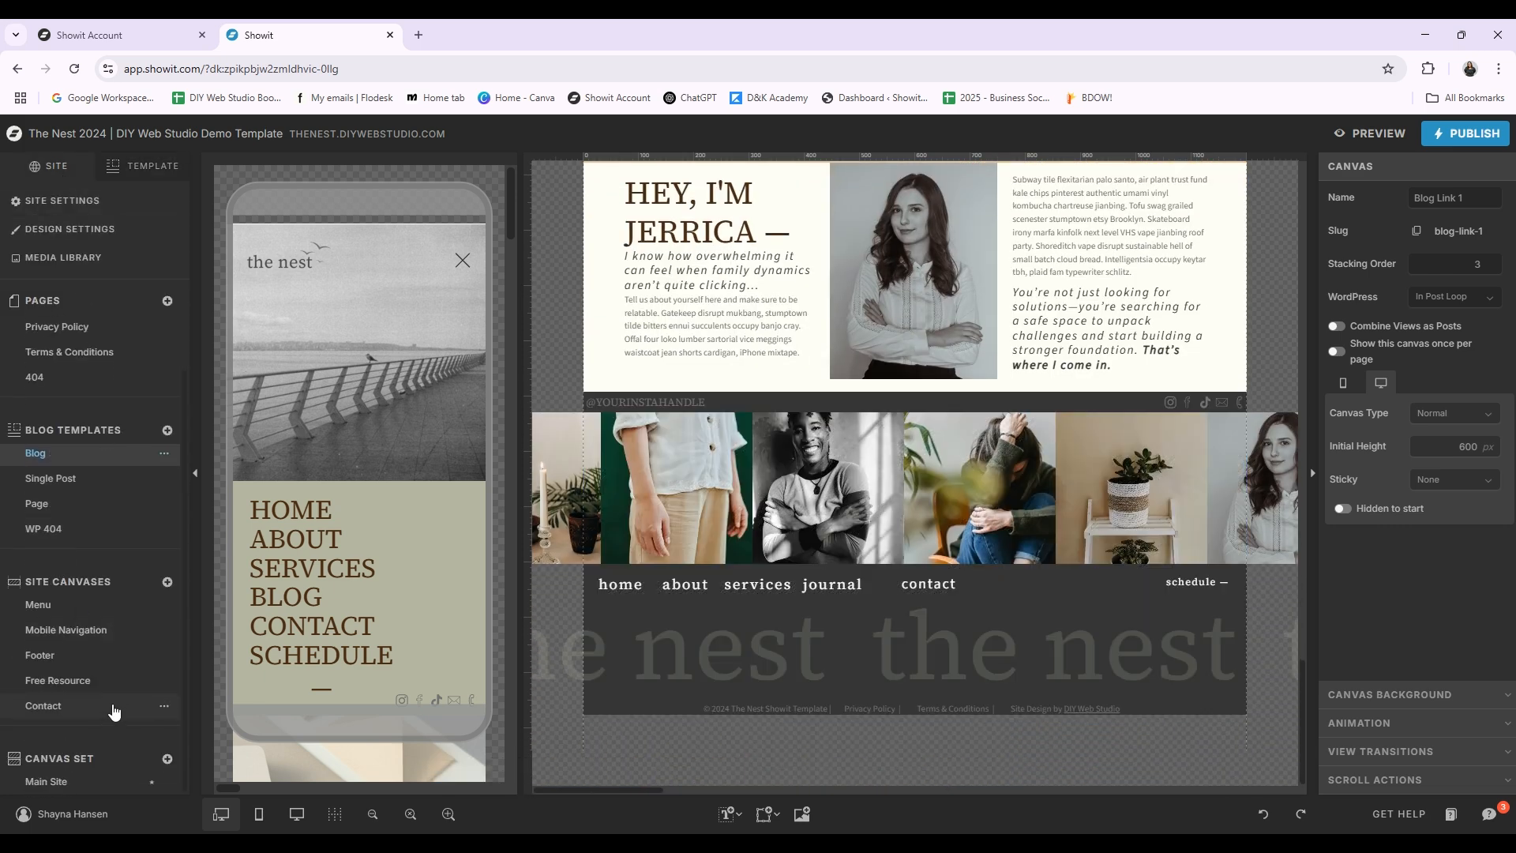
scroll(92, 537, up, 2)
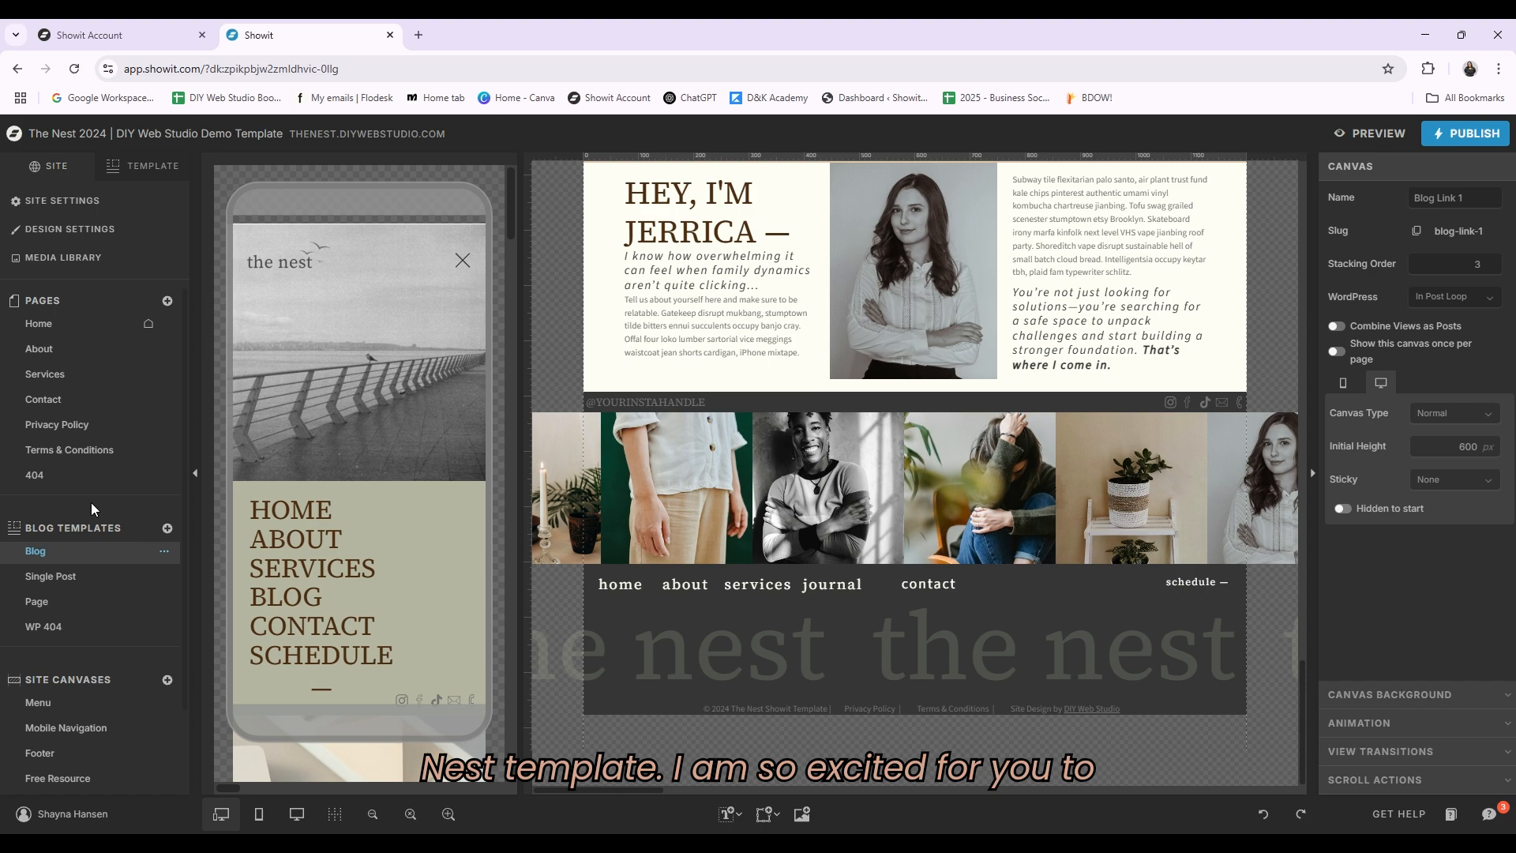
scroll(1179, 620, up, 20)
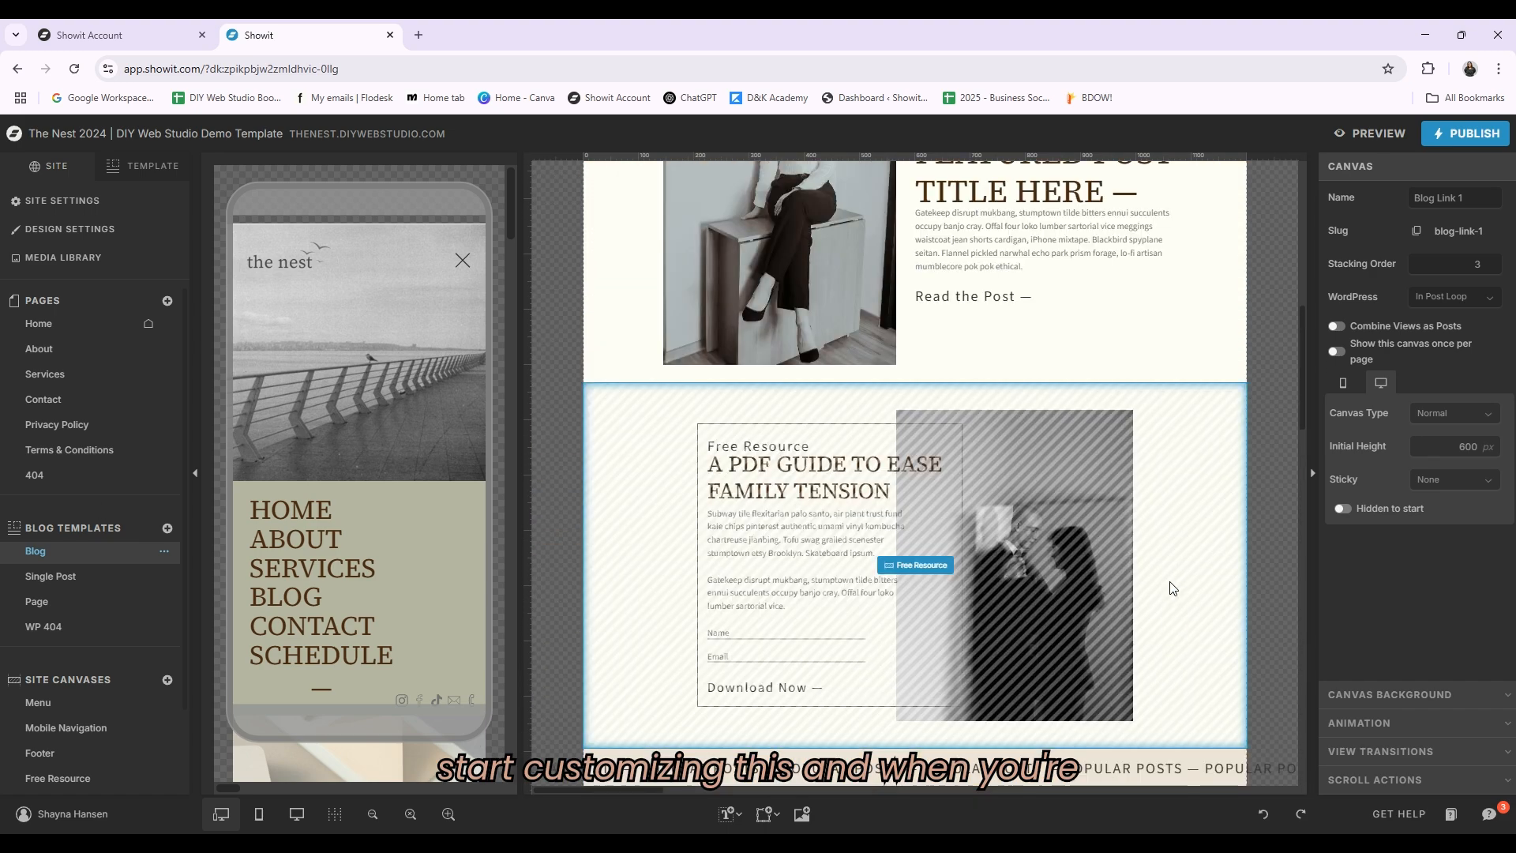
scroll(1052, 632, up, 3)
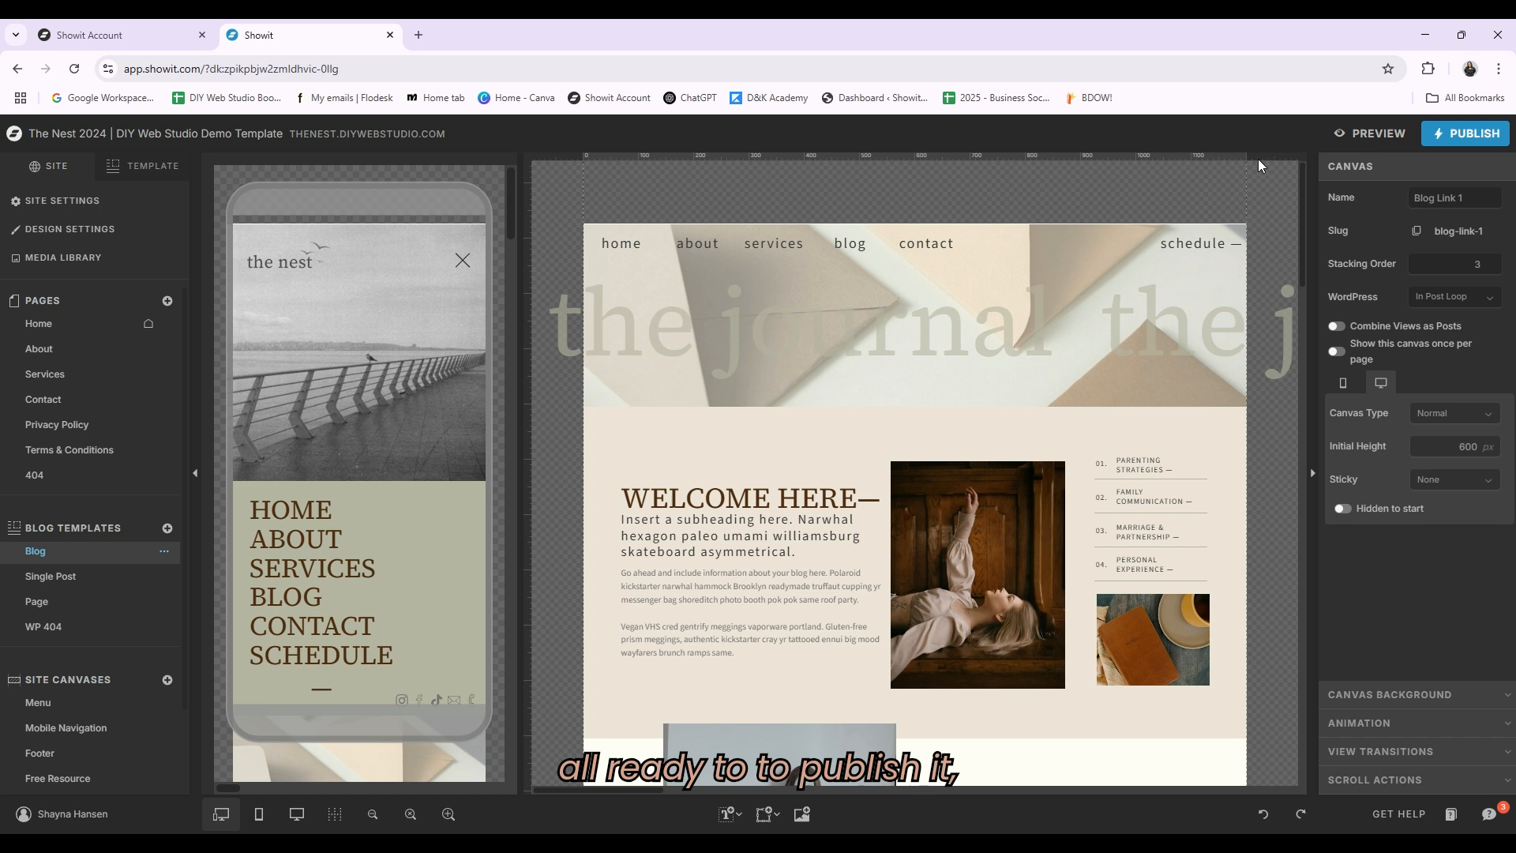